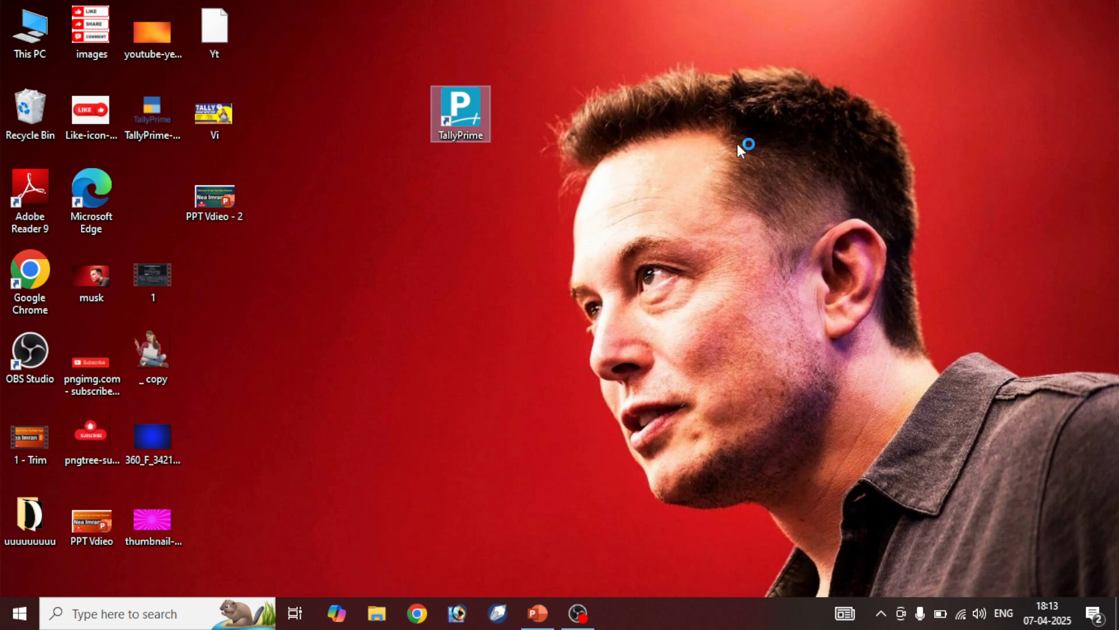
Launch TallyPrime in educational mode and begin creating a new company from the company list
{"action": "key", "text": "Return"}
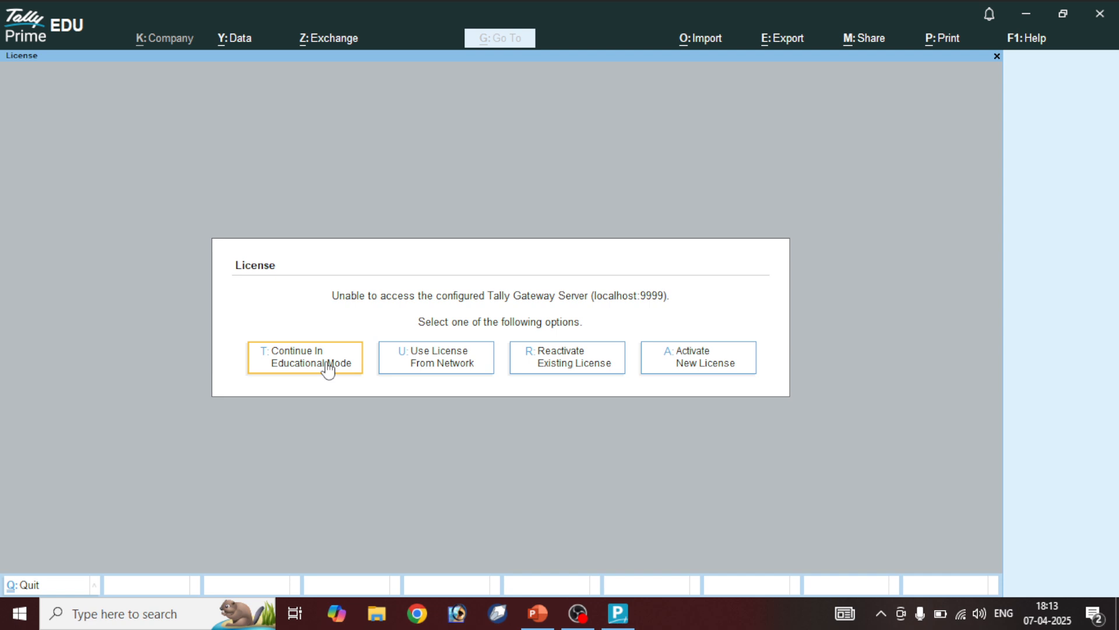
{"action": "left_click", "coordinate": [328, 368]}
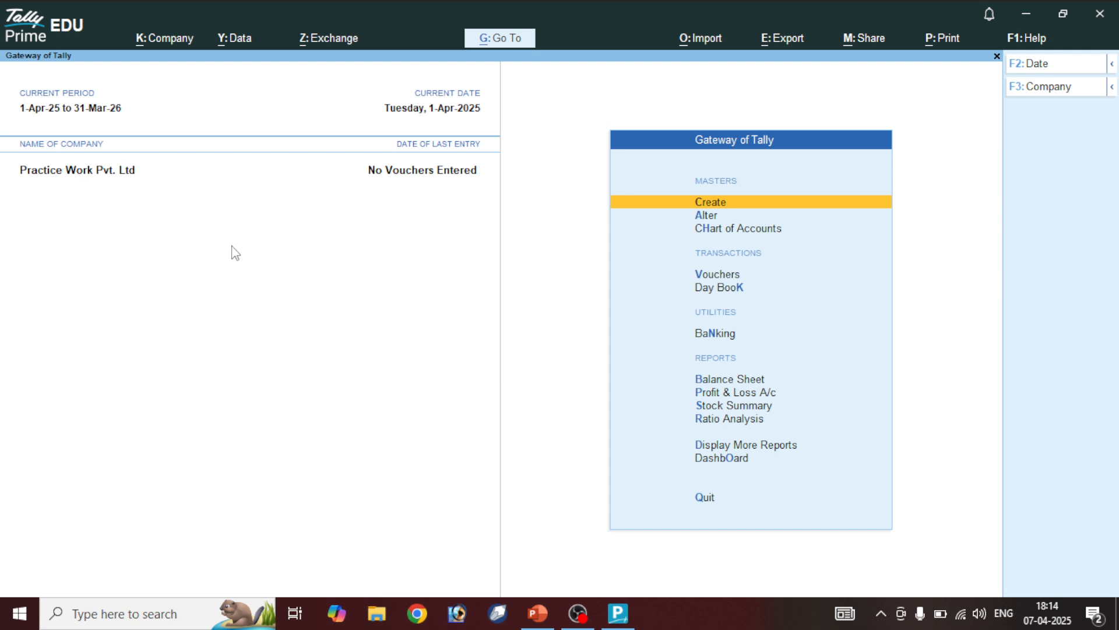
{"action": "key", "text": "F3"}
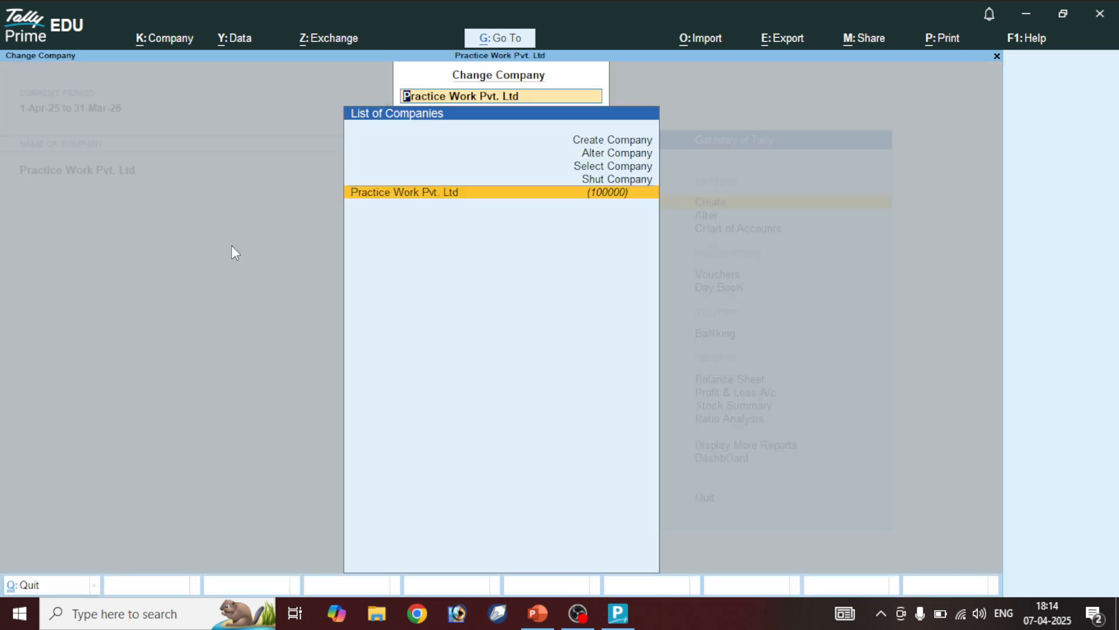
{"action": "key", "text": "Up"}
{"action": "key", "text": "Up"}
{"action": "key", "text": "Up"}
{"action": "key", "text": "Up"}
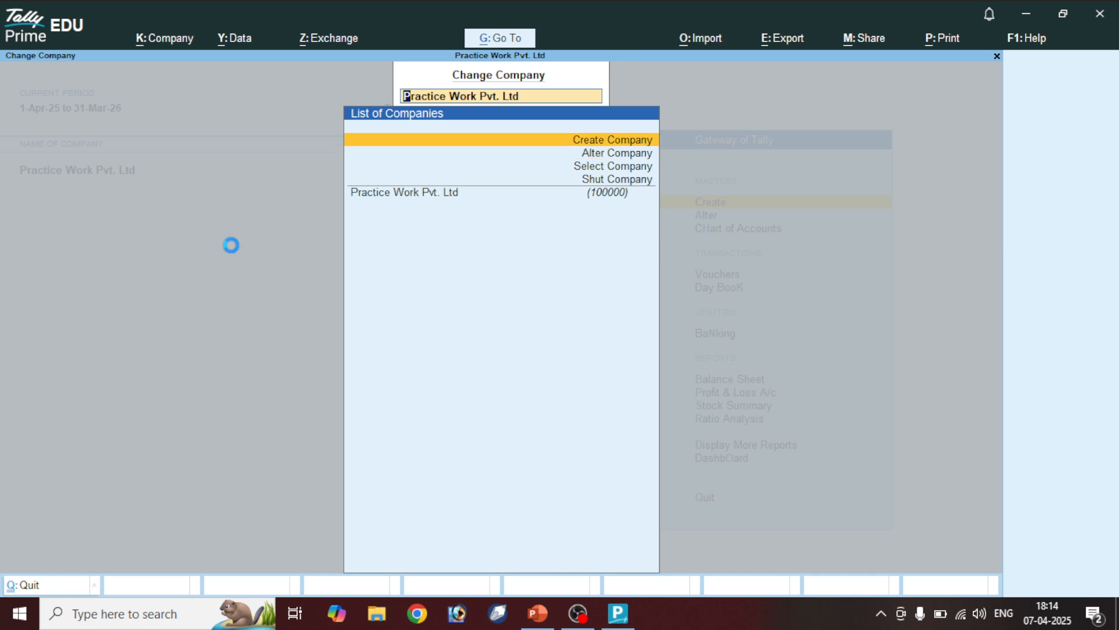
{"action": "key", "text": "Return"}
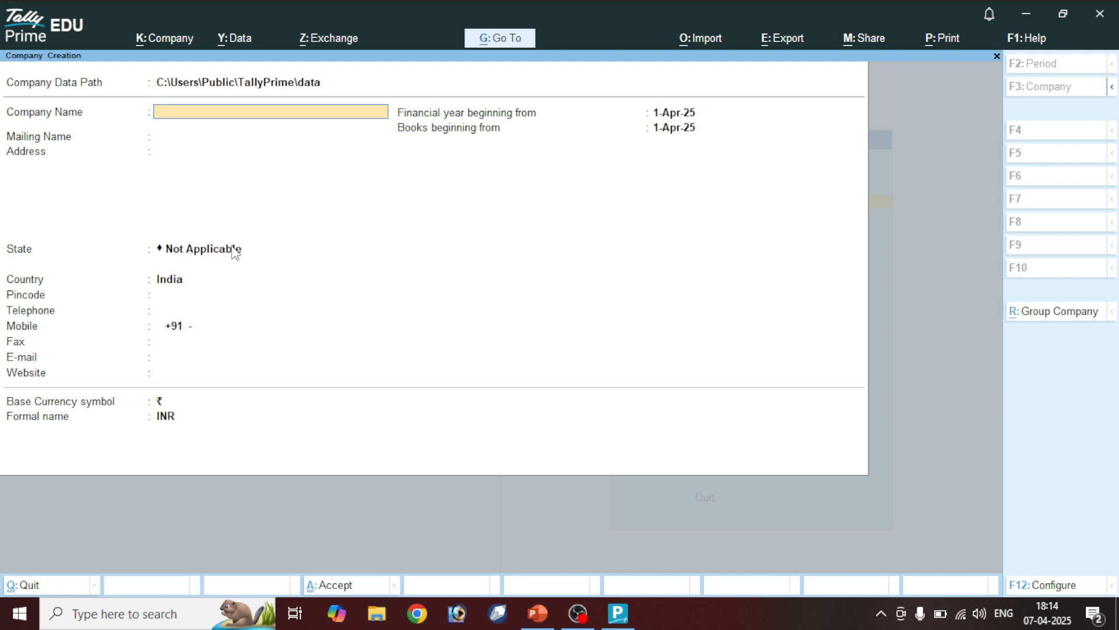
Enter 'Shri Ganesh Electronics Pvt. Ltd.' as the company name and its three address lines
{"action": "type", "text": "Shri Ganesh"}
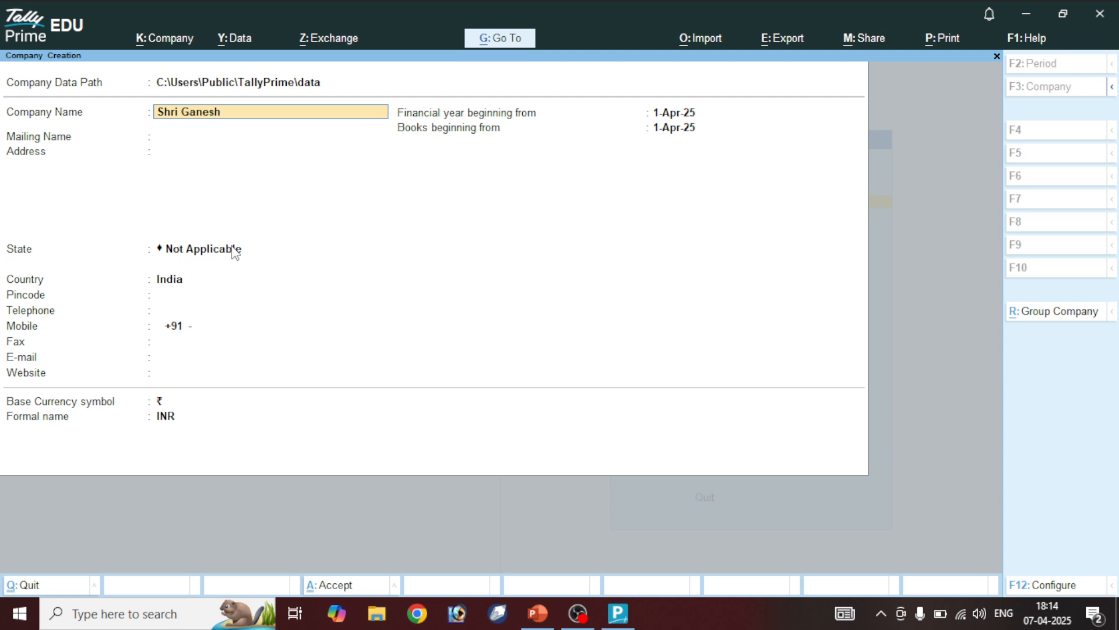
{"action": "type", "text": " Electronics Pvt. Ltd"}
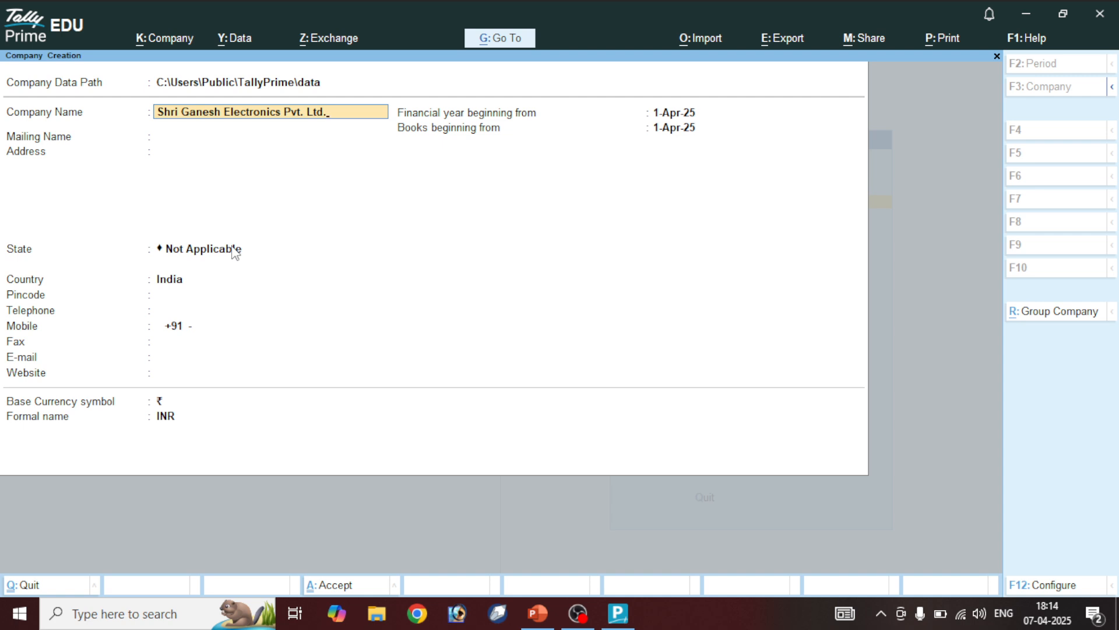
{"action": "type", "text": "."}
{"action": "key", "text": "Return"}
{"action": "key", "text": "Return"}
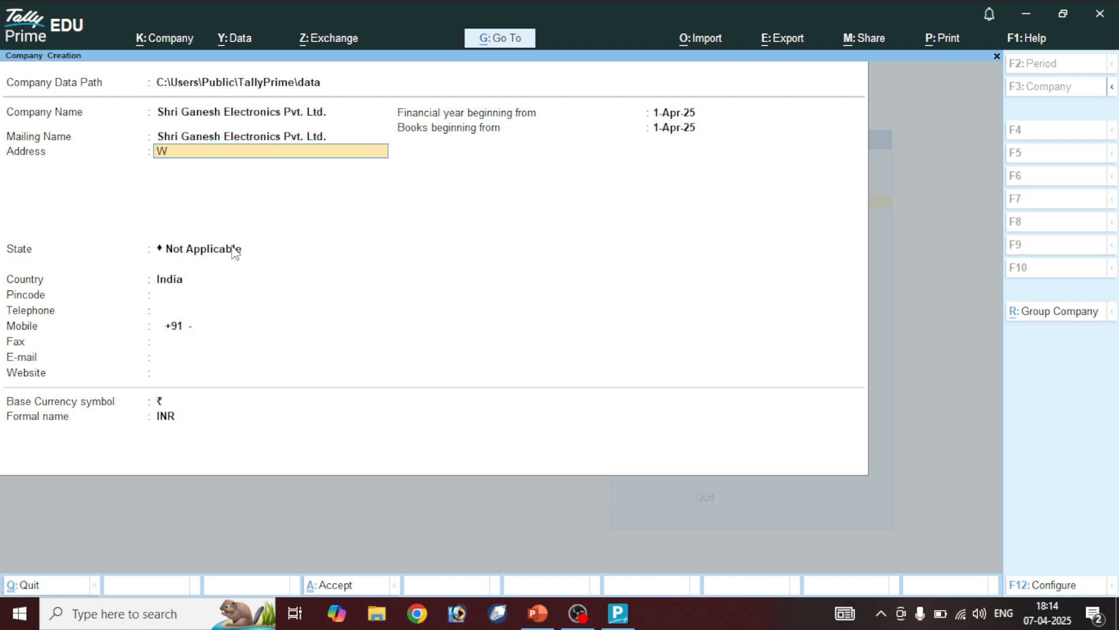
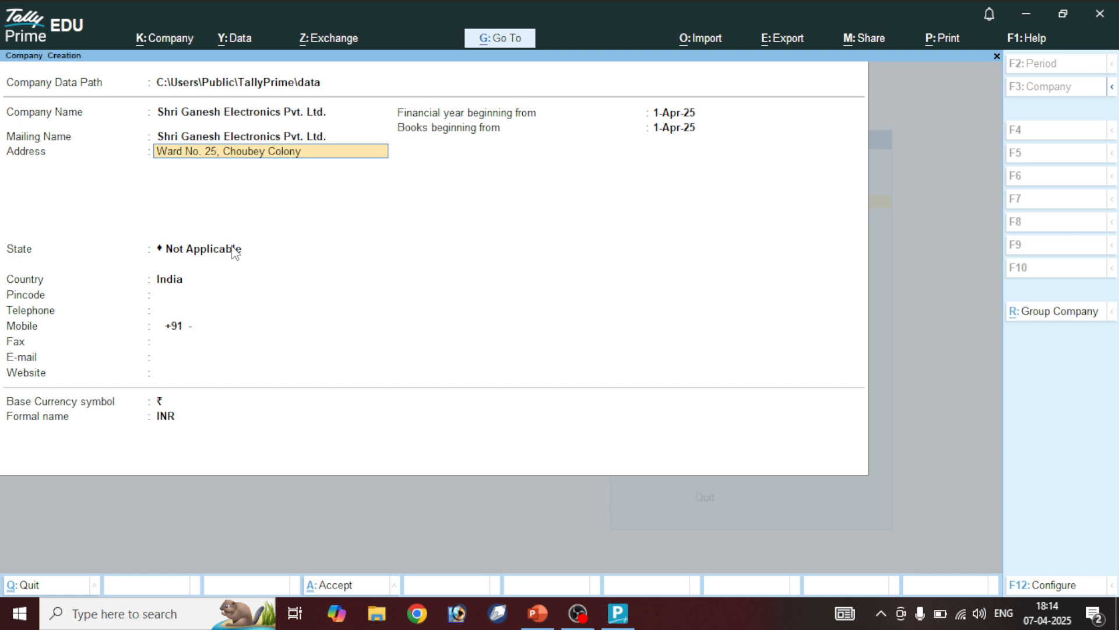
{"action": "key", "text": "Return"}
{"action": "type", "text": "Nea"}
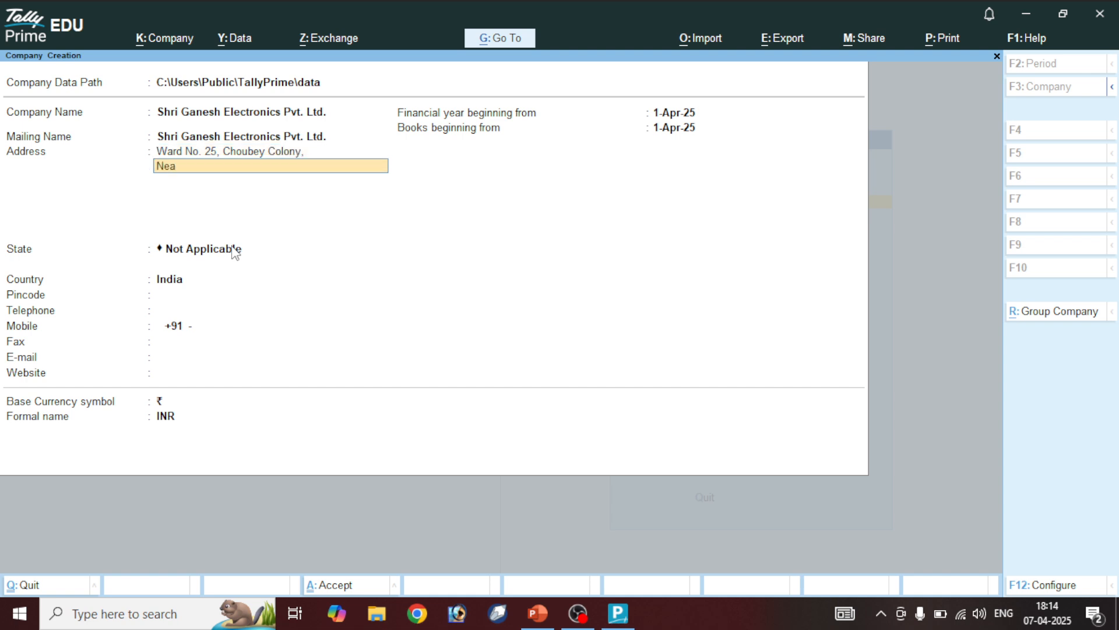
{"action": "type", "text": "r bys"}
{"action": "key", "text": "BackSpace"}
{"action": "type", "text": "Bus Stand"}
{"action": "key", "text": "Return"}
{"action": "type", "text": "Harda"}
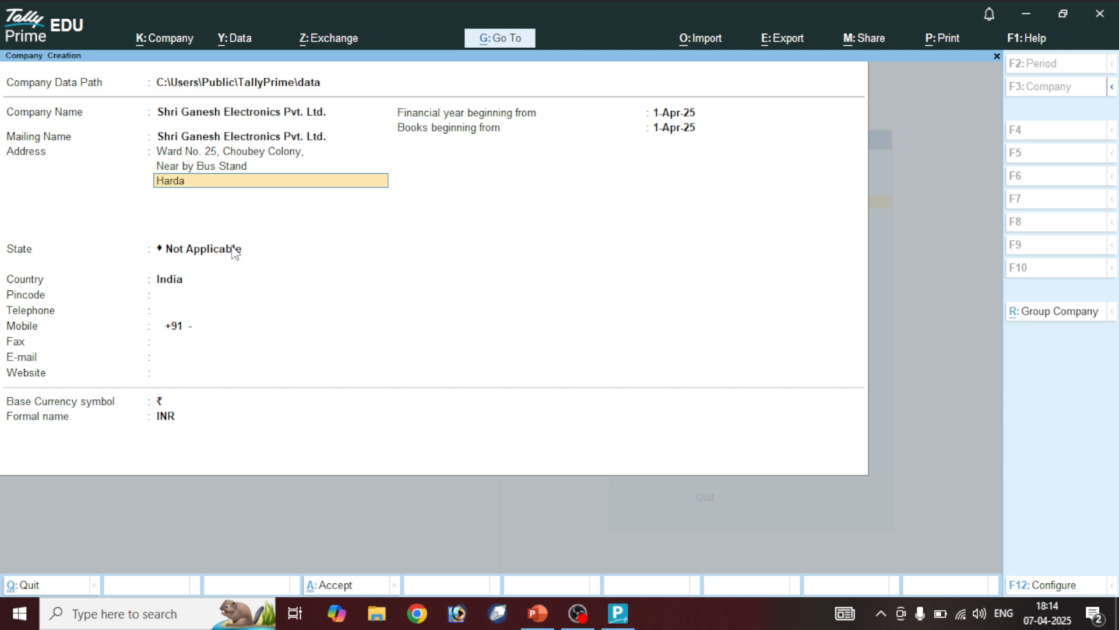
{"action": "key", "text": "Return"}
{"action": "key", "text": "Return"}
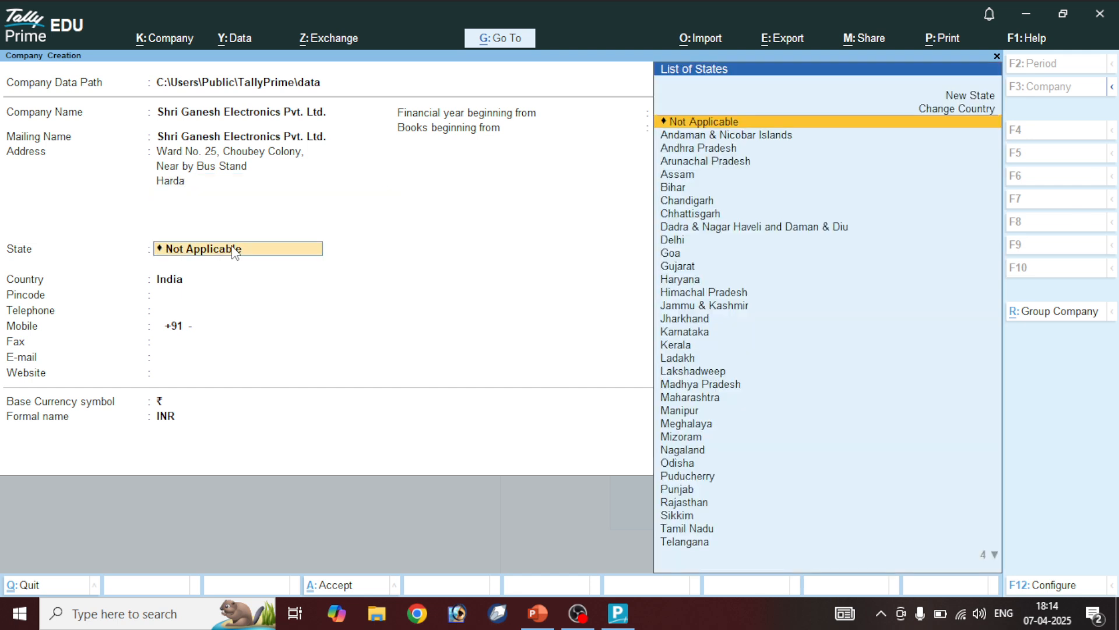
Set the state to Madhya Pradesh and enter the company's pincode and mobile number
{"action": "type", "text": "Madh"}
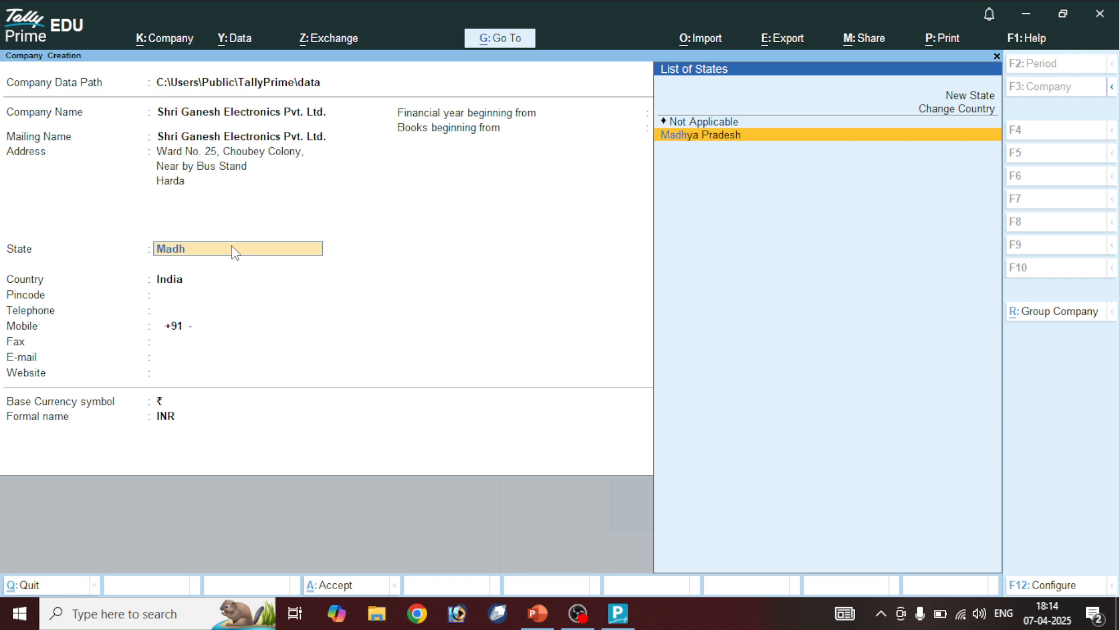
{"action": "key", "text": "Return"}
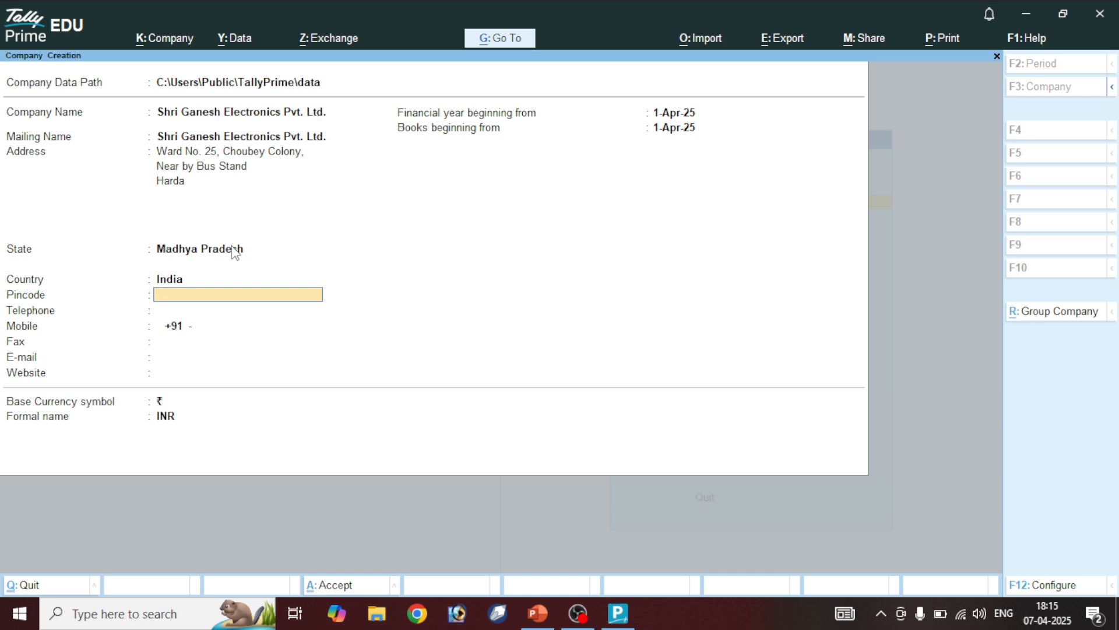
{"action": "type", "text": "461331"}
{"action": "key", "text": "Return"}
{"action": "key", "text": "Return"}
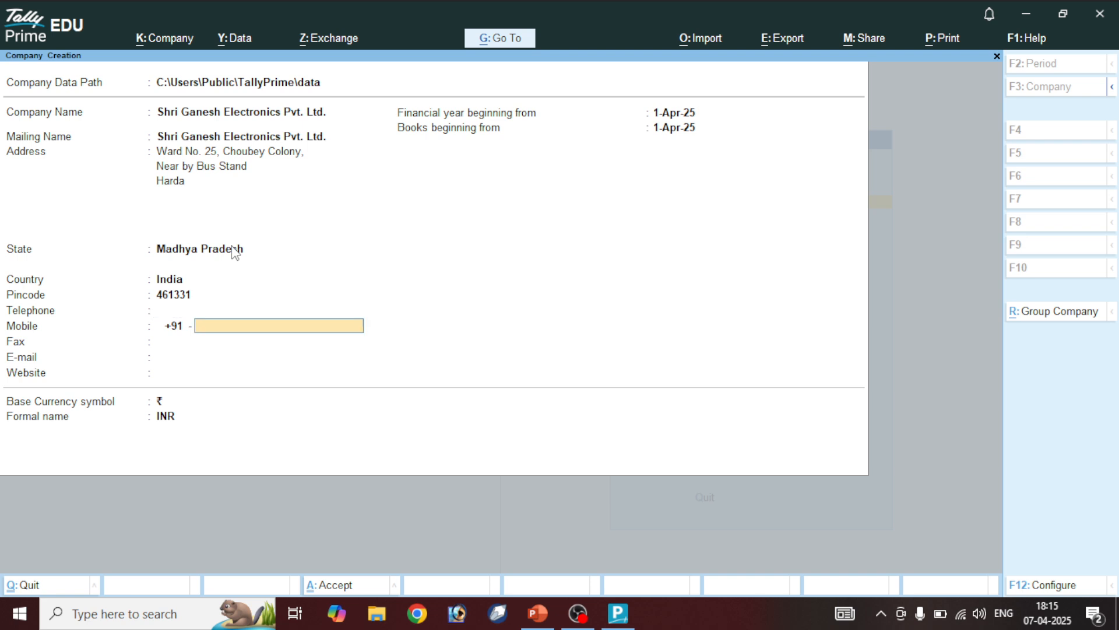
{"action": "key", "text": "Return"}
{"action": "key", "text": "Return"}
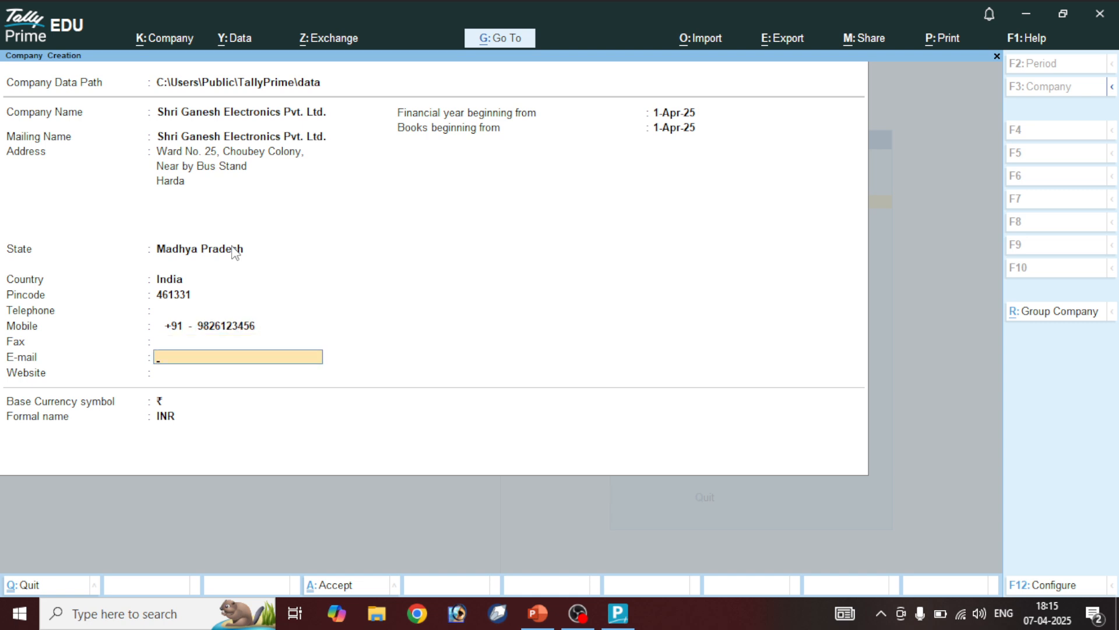
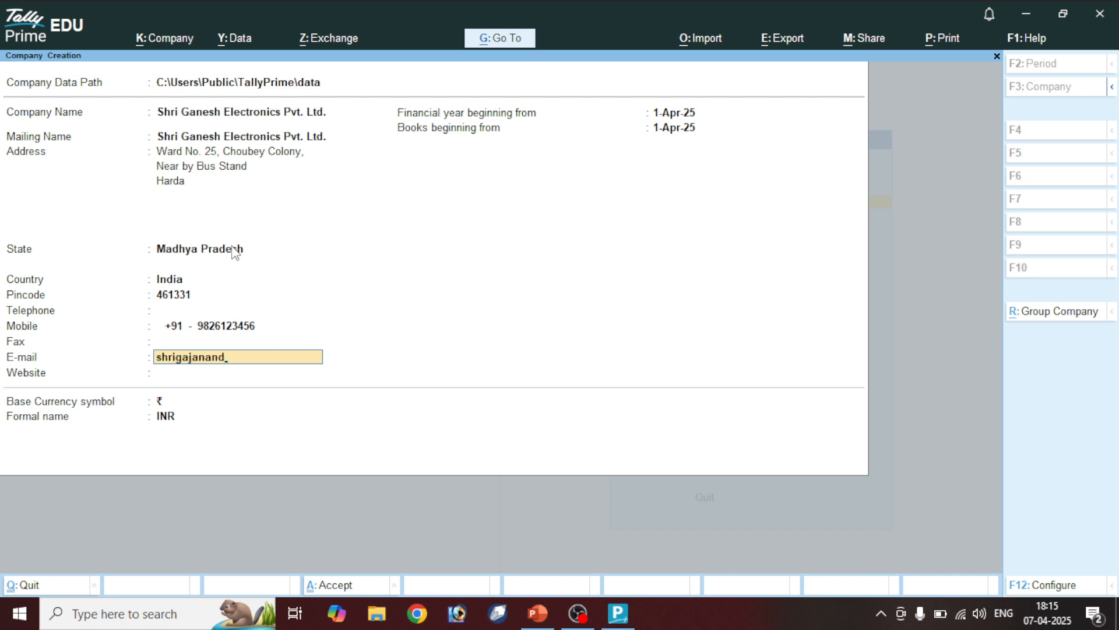
Fill in the company's e-mail and website, then accept and save the company
{"action": "key", "text": "Return"}
{"action": "type", "text": "wwww"}
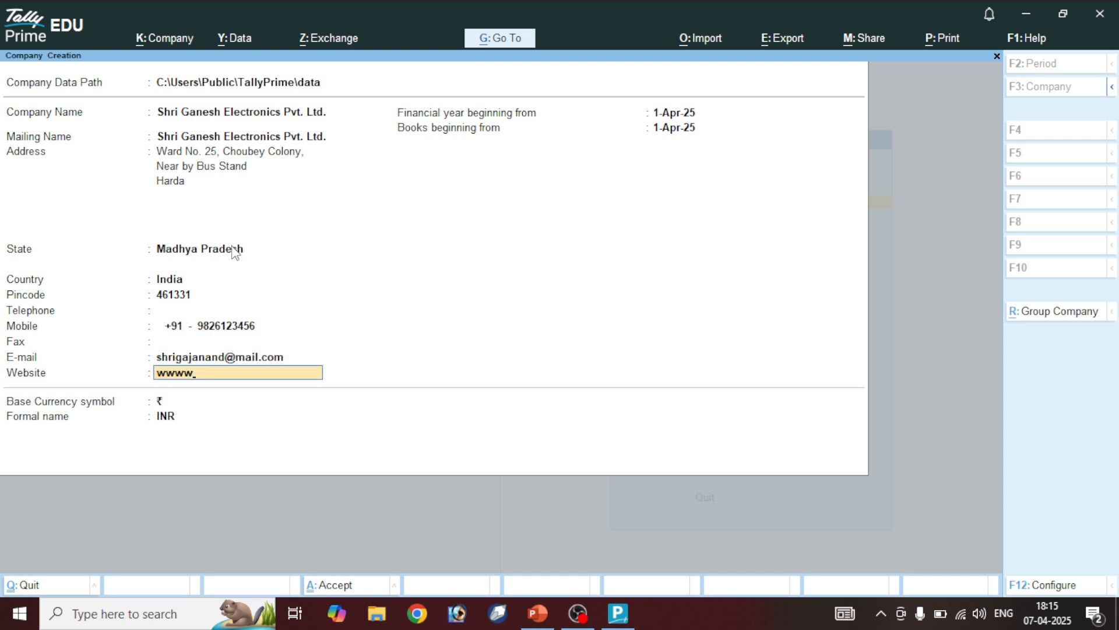
{"action": "key", "text": "BackSpace"}
{"action": "type", "text": ".shrigajanand"}
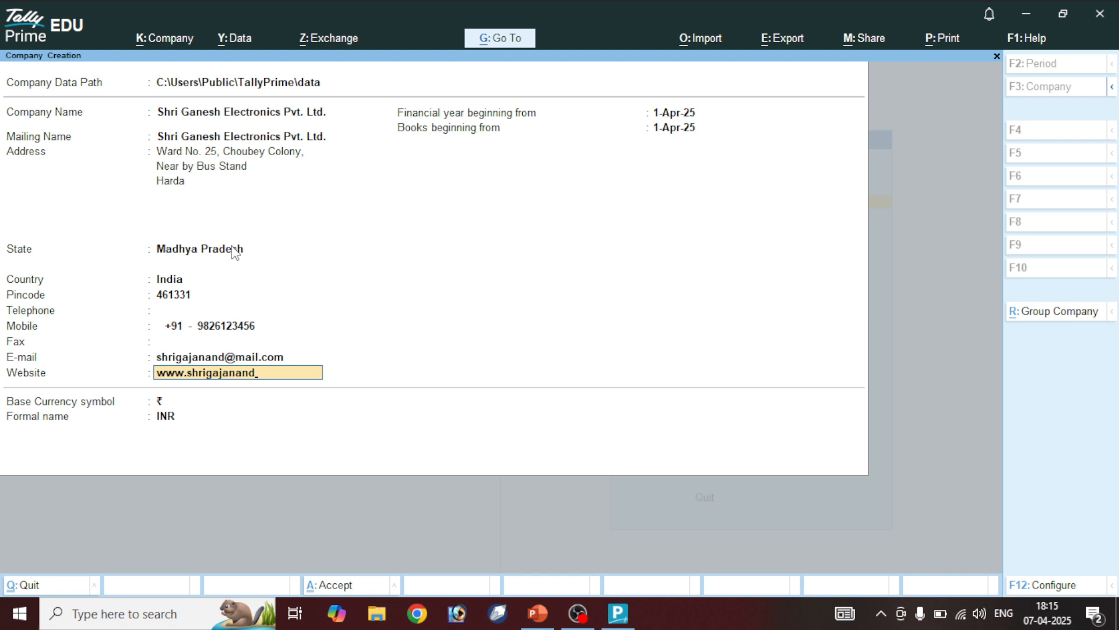
{"action": "key", "text": "BackSpace"}
{"action": "type", "text": "."}
{"action": "type", "text": "d.com"}
{"action": "key", "text": "Return"}
{"action": "key", "text": "Return"}
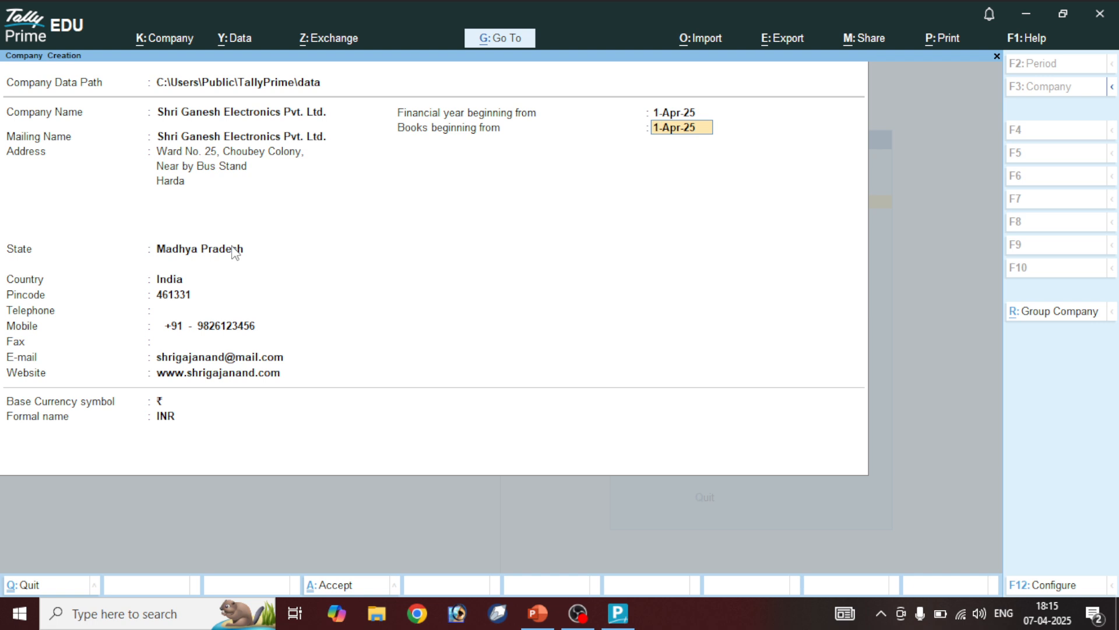
{"action": "key", "text": "ctrl"}
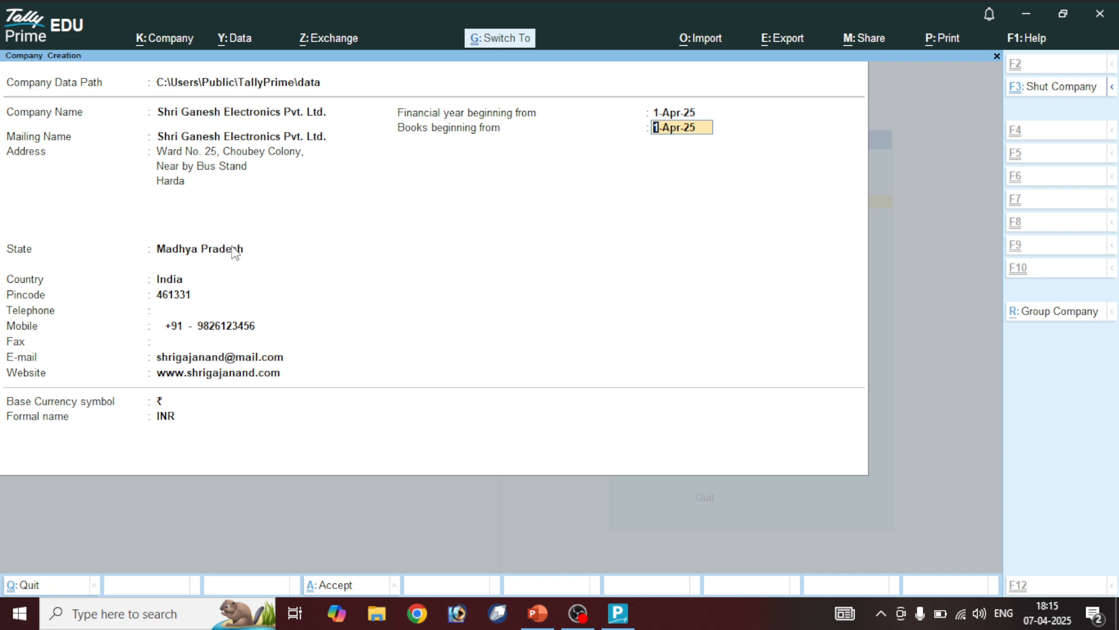
{"action": "key", "text": "ctrl+a"}
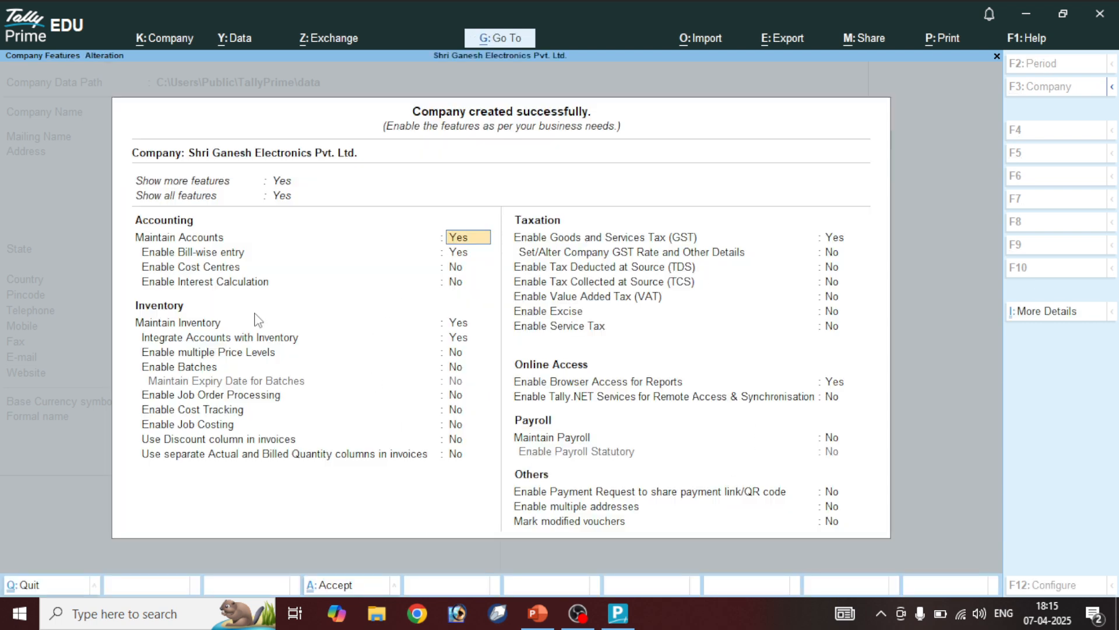
Accept the default company features and shut the Practice Work Pvt. Ltd company
{"action": "key", "text": "ctrl"}
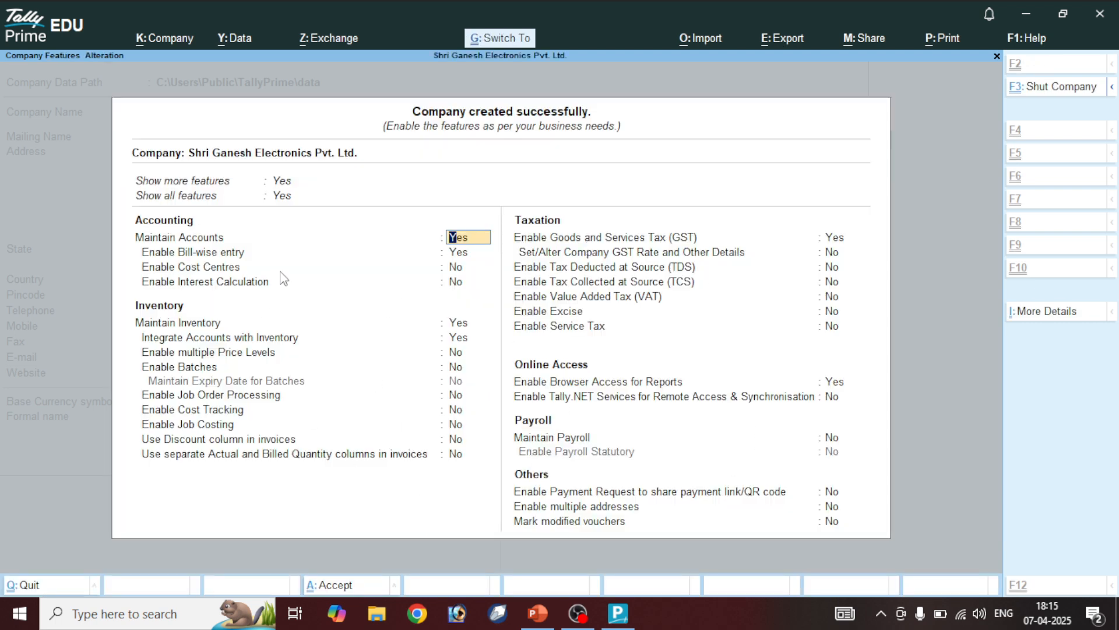
{"action": "key", "text": "ctrl+a"}
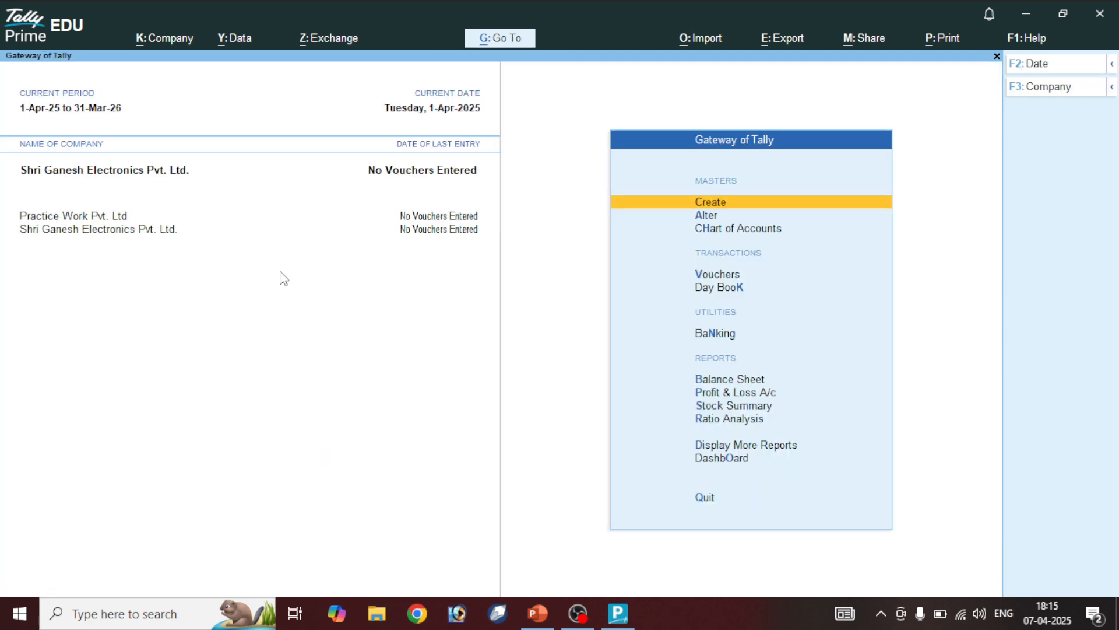
{"action": "left_click", "coordinate": [112, 231]}
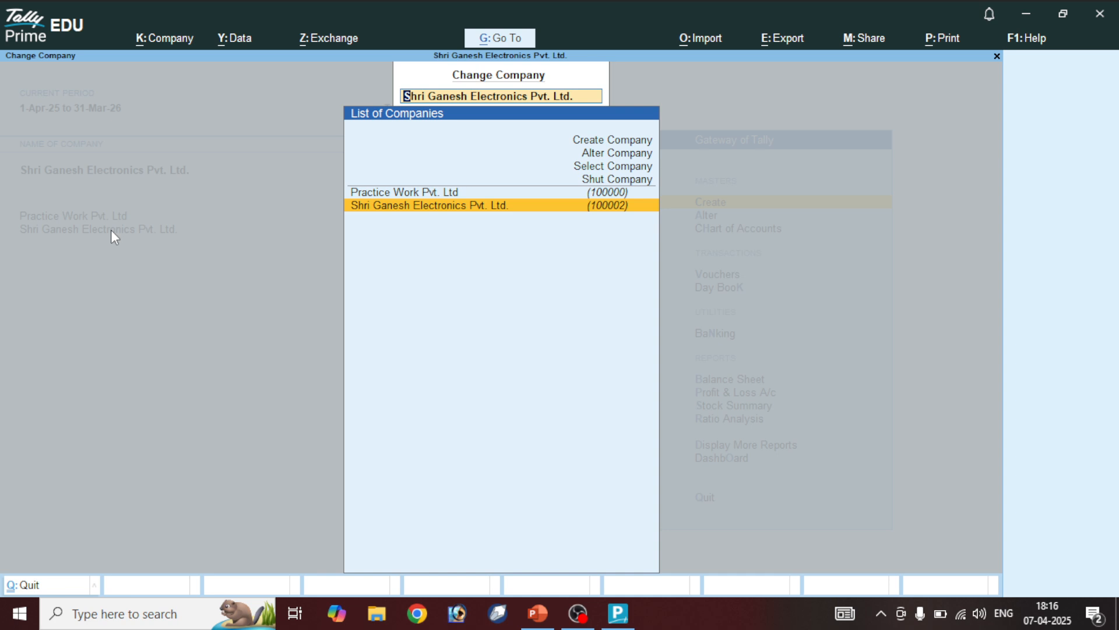
{"action": "key", "text": "Up"}
{"action": "key", "text": "Up"}
{"action": "key", "text": "Return"}
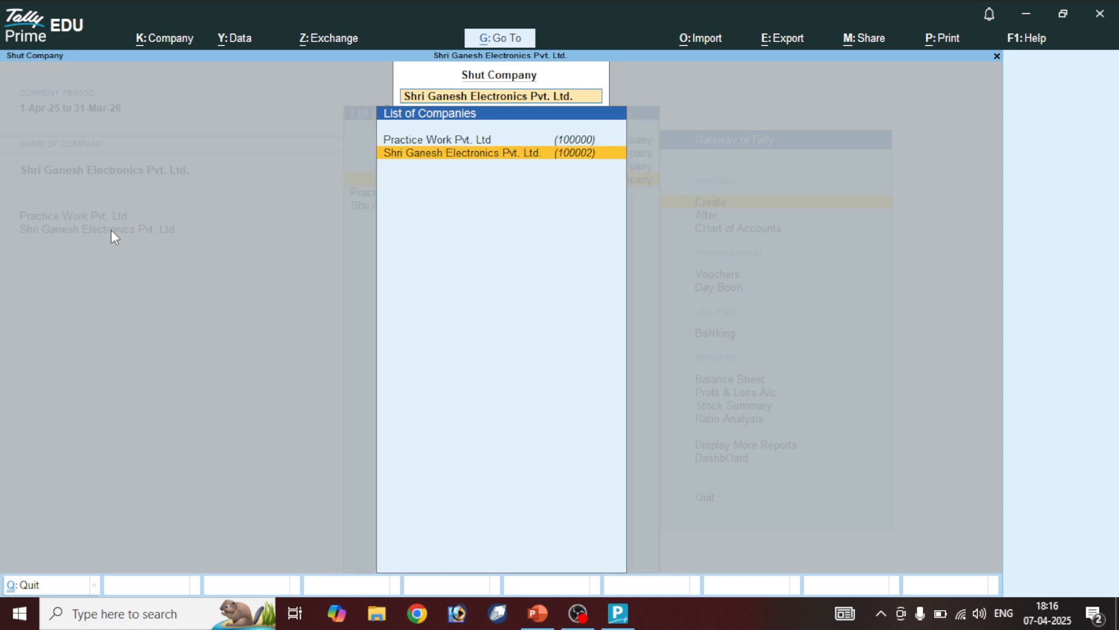
{"action": "key", "text": "Up"}
{"action": "key", "text": "Return"}
{"action": "key", "text": "y"}
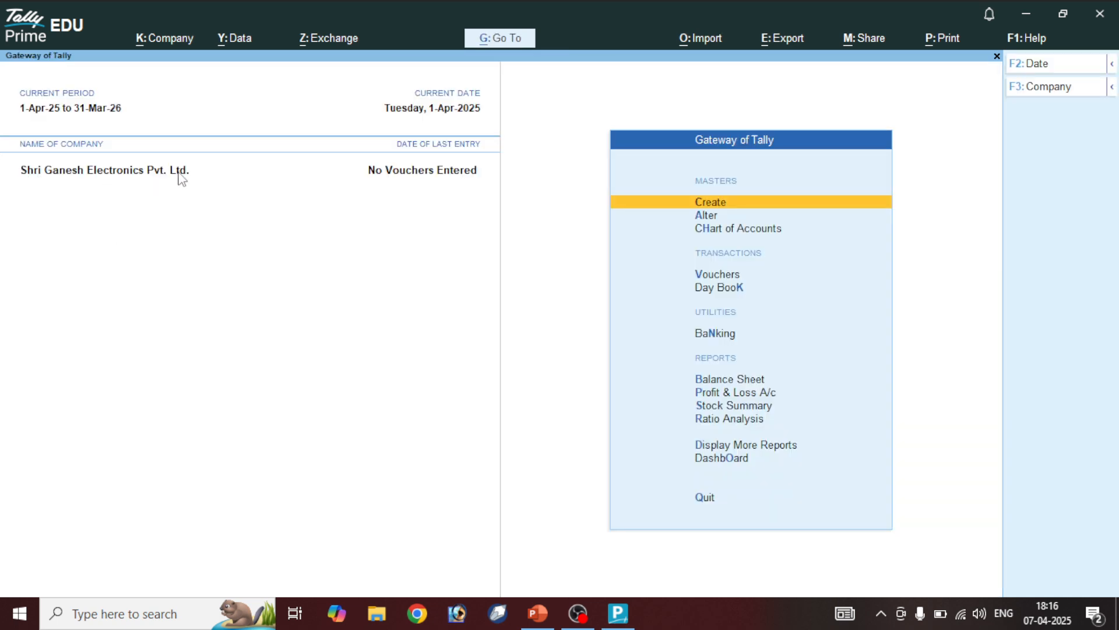
Create the Purchase A/c ledger under Purchase Accounts
{"action": "left_click", "coordinate": [721, 203]}
{"action": "key", "text": "Down"}
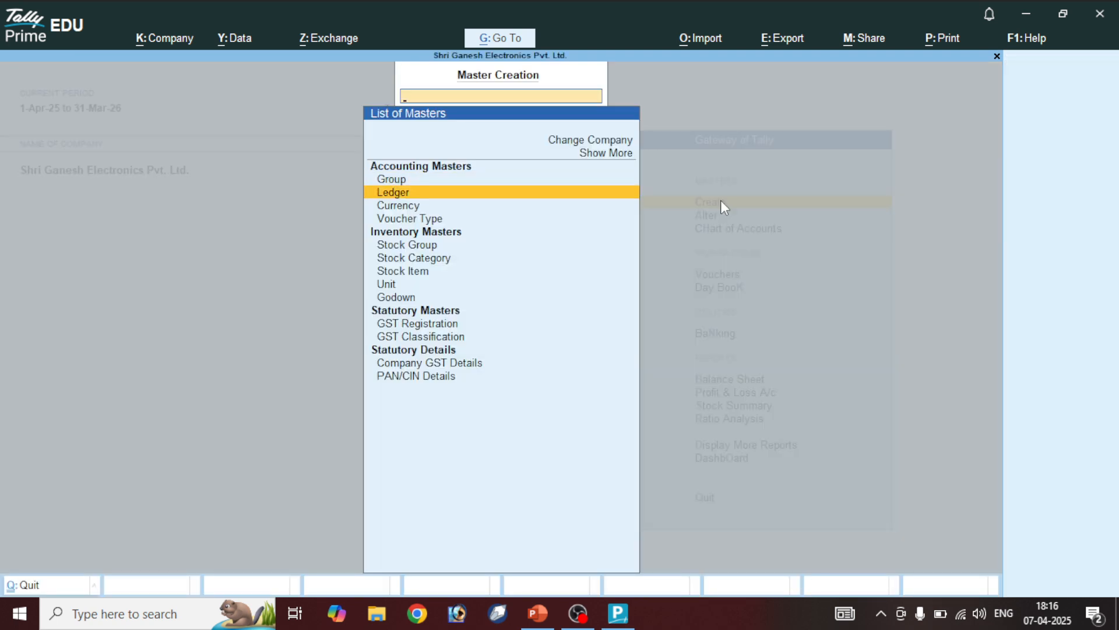
{"action": "key", "text": "Return"}
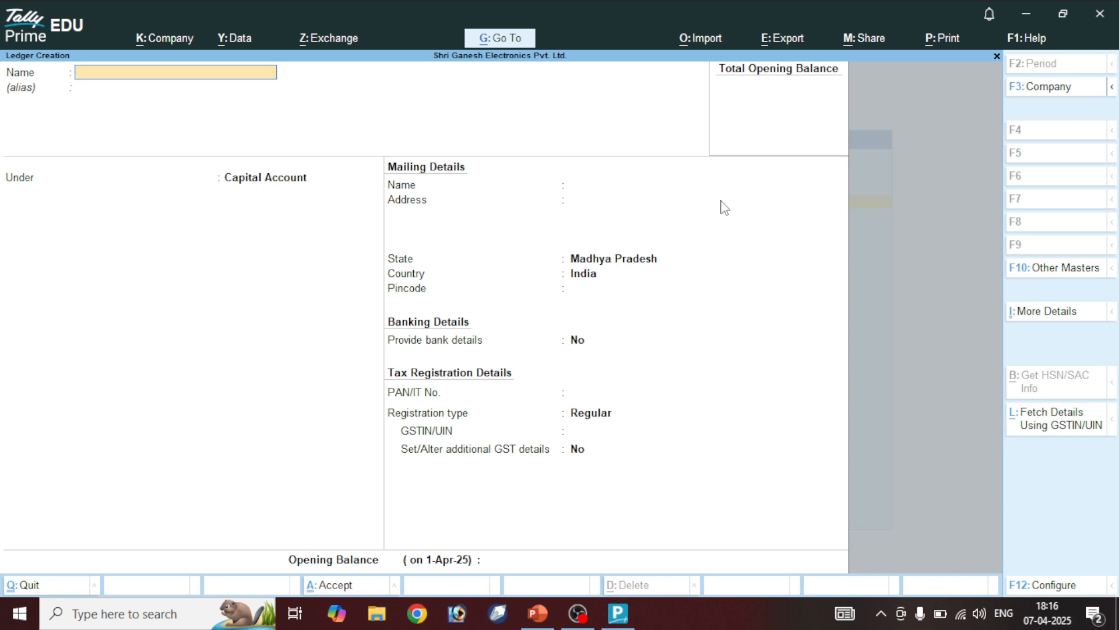
{"action": "type", "text": "Purchase A/c"}
{"action": "key", "text": "Return"}
{"action": "key", "text": "Return"}
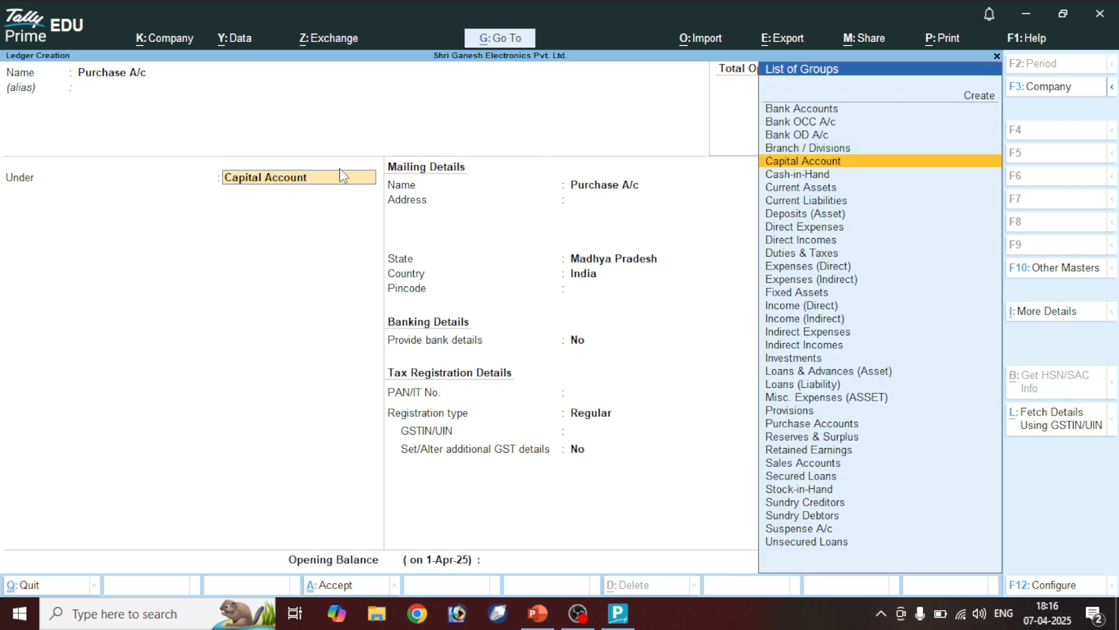
{"action": "type", "text": "Pur"}
{"action": "key", "text": "Return"}
{"action": "key", "text": "Return"}
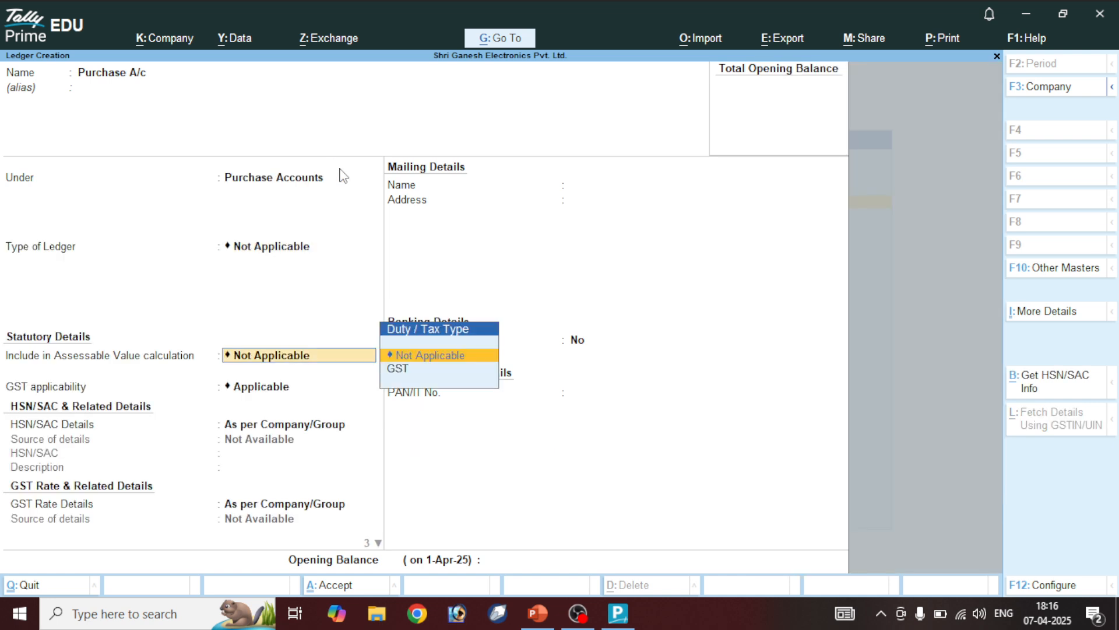
{"action": "key", "text": "Return"}
{"action": "key", "text": "Return"}
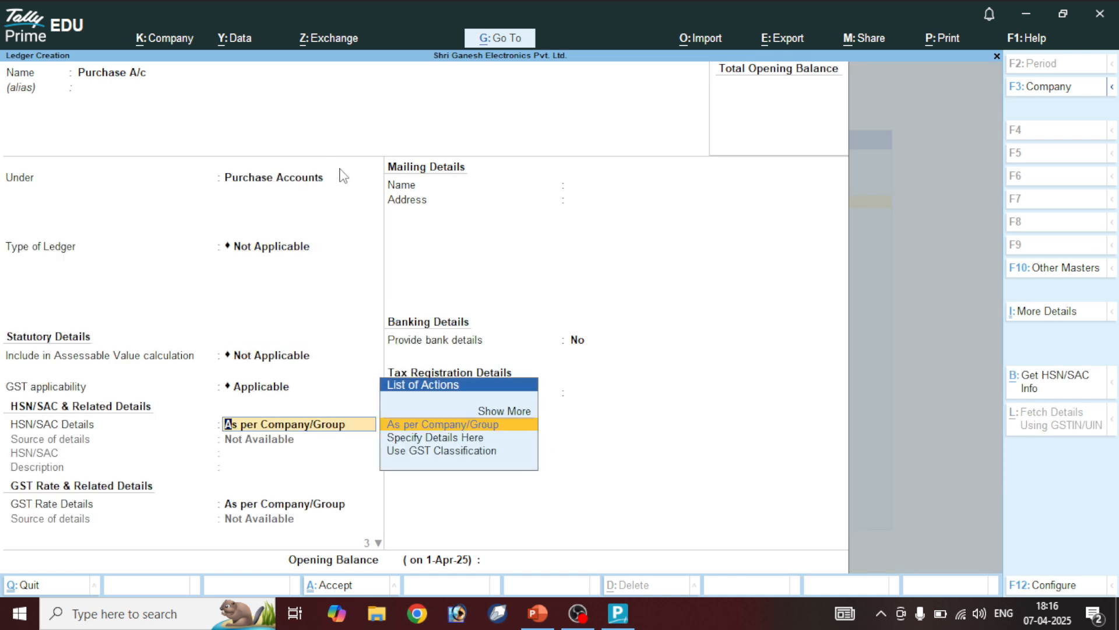
{"action": "key", "text": "ctrl+a"}
Create the Sales A/c ledger under Sales Accounts
{"action": "type", "text": "Sales A/c"}
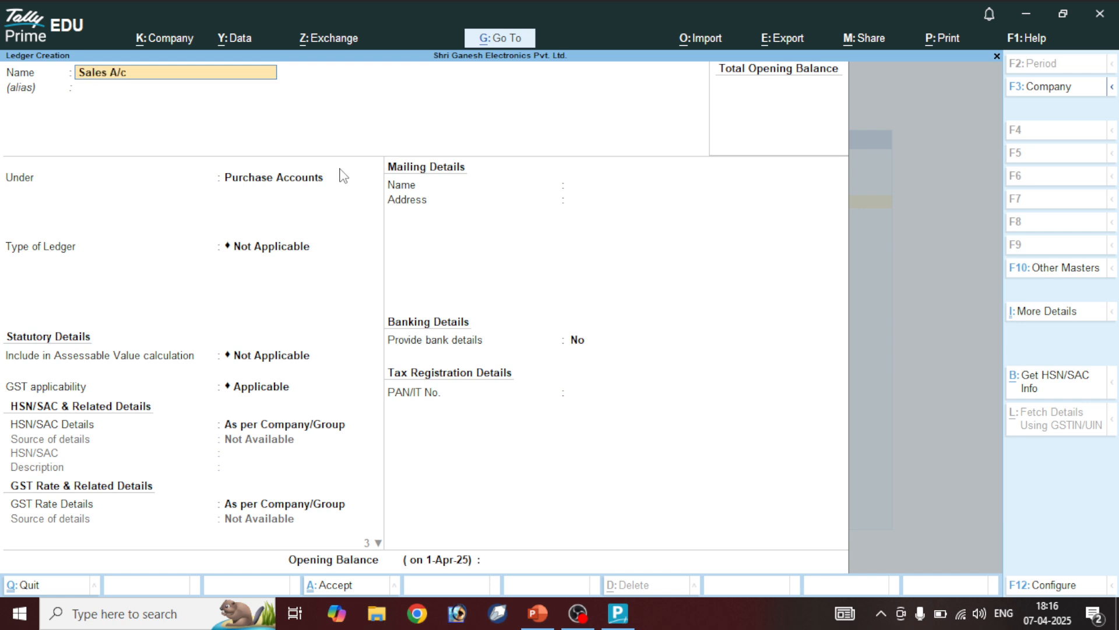
{"action": "key", "text": "Return"}
{"action": "type", "text": "S"}
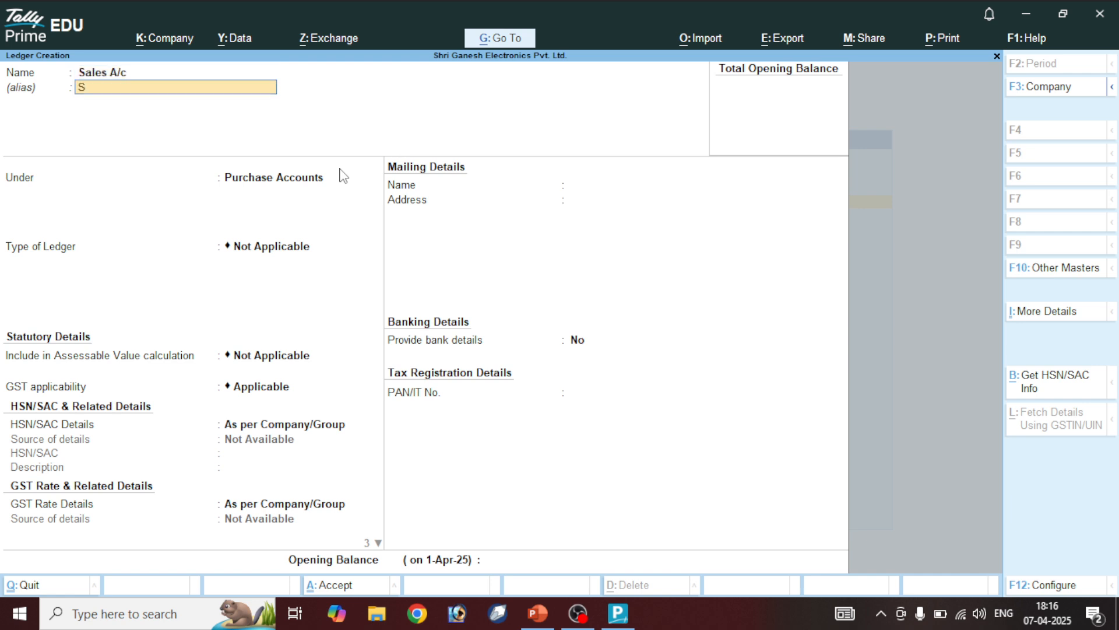
{"action": "key", "text": "BackSpace"}
{"action": "key", "text": "Return"}
{"action": "type", "text": "Sa"}
{"action": "key", "text": "Return"}
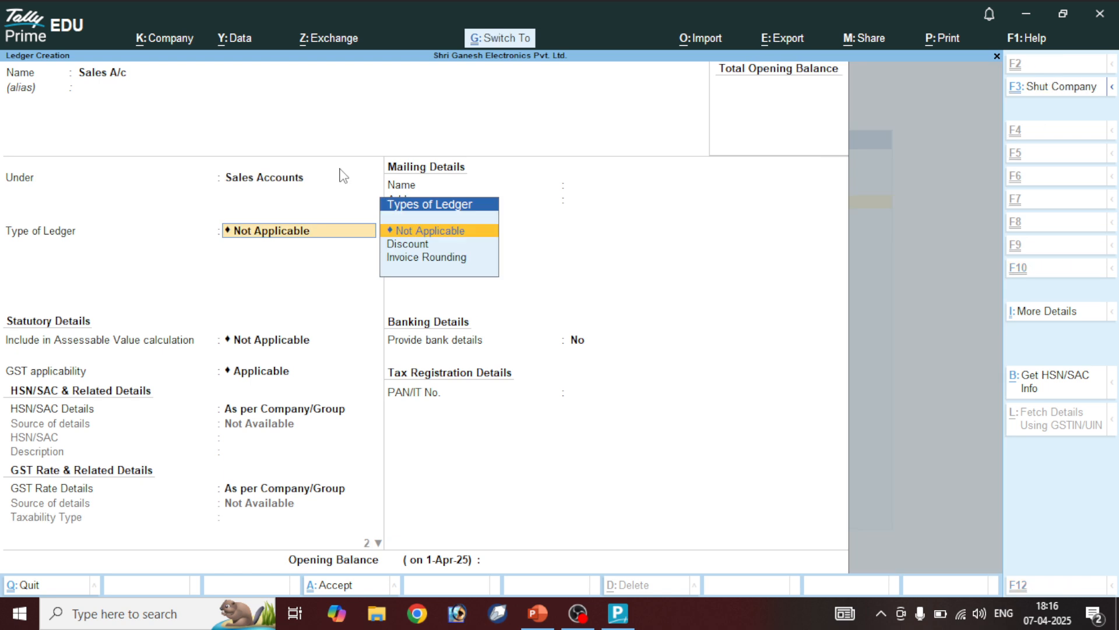
{"action": "key", "text": "ctrl+a"}
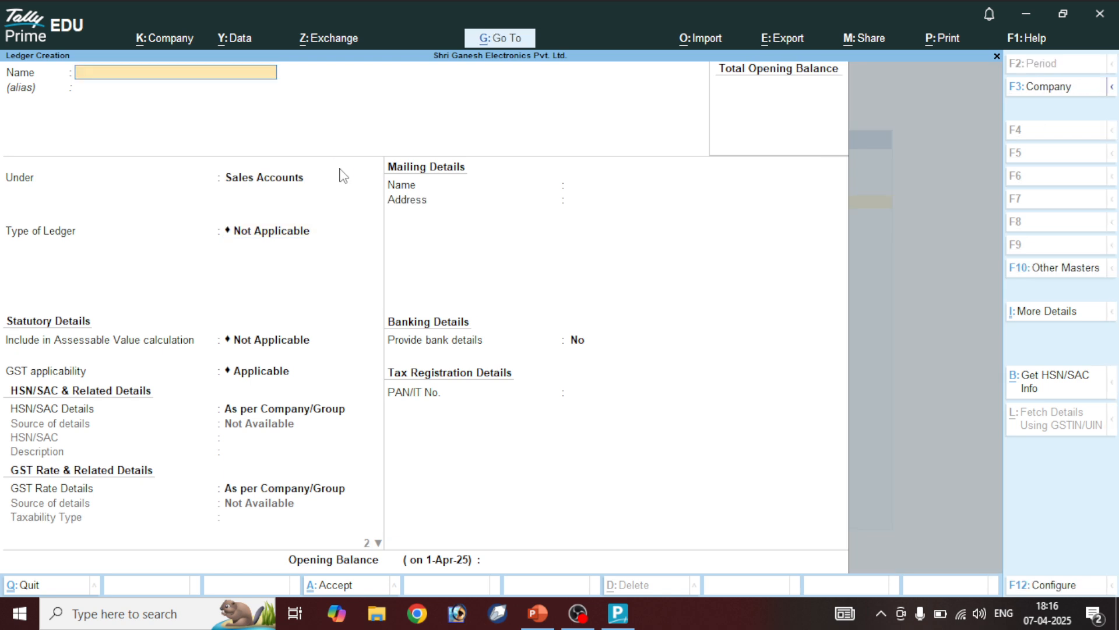
Create Purchase Return A/c under Purchase Accounts and Sales Return A/c under Sales Accounts
{"action": "type", "text": "Purcha"}
{"action": "type", "text": "se Return a/c"}
{"action": "key", "text": "Return"}
{"action": "type", "text": "Pu"}
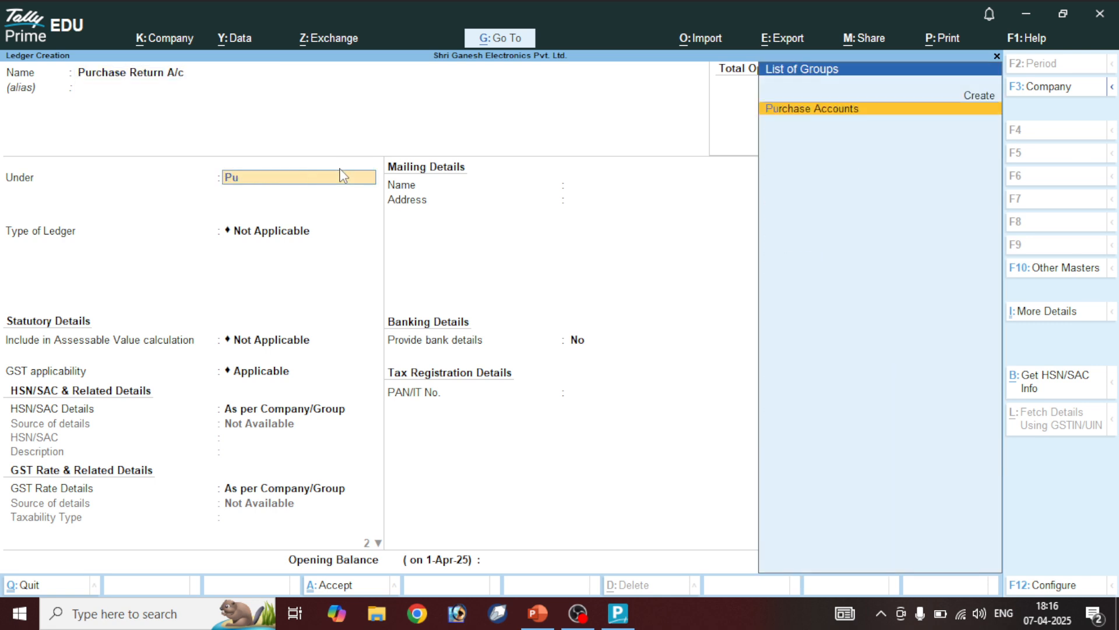
{"action": "key", "text": "Return"}
{"action": "key", "text": "ctrl+a"}
{"action": "type", "text": "S"}
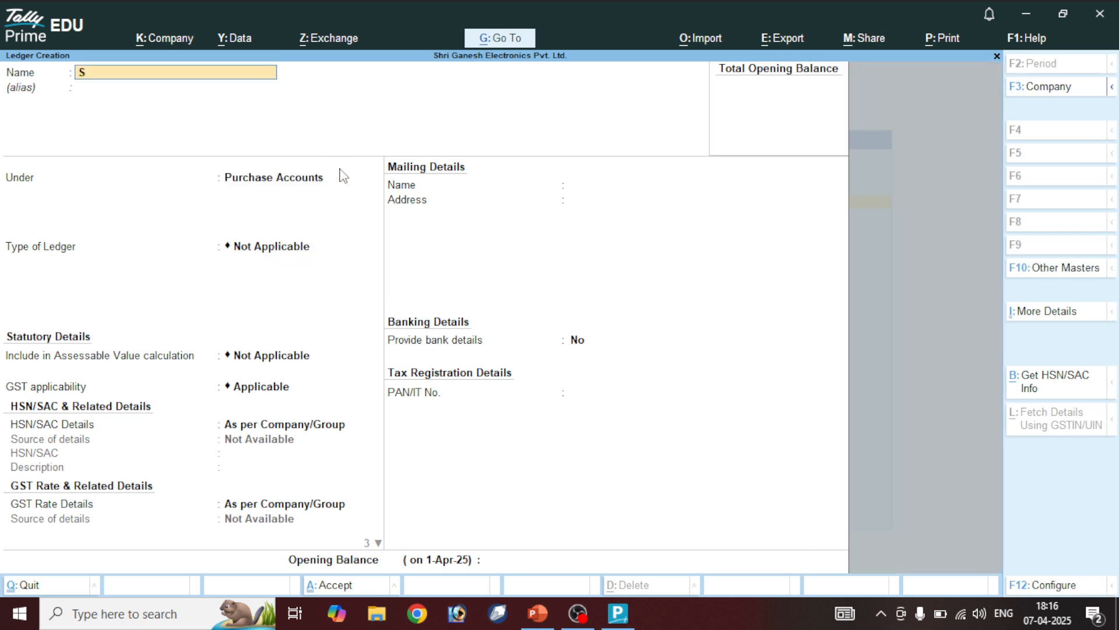
{"action": "type", "text": "ales Return a/c"}
{"action": "key", "text": "Return"}
{"action": "key", "text": "Return"}
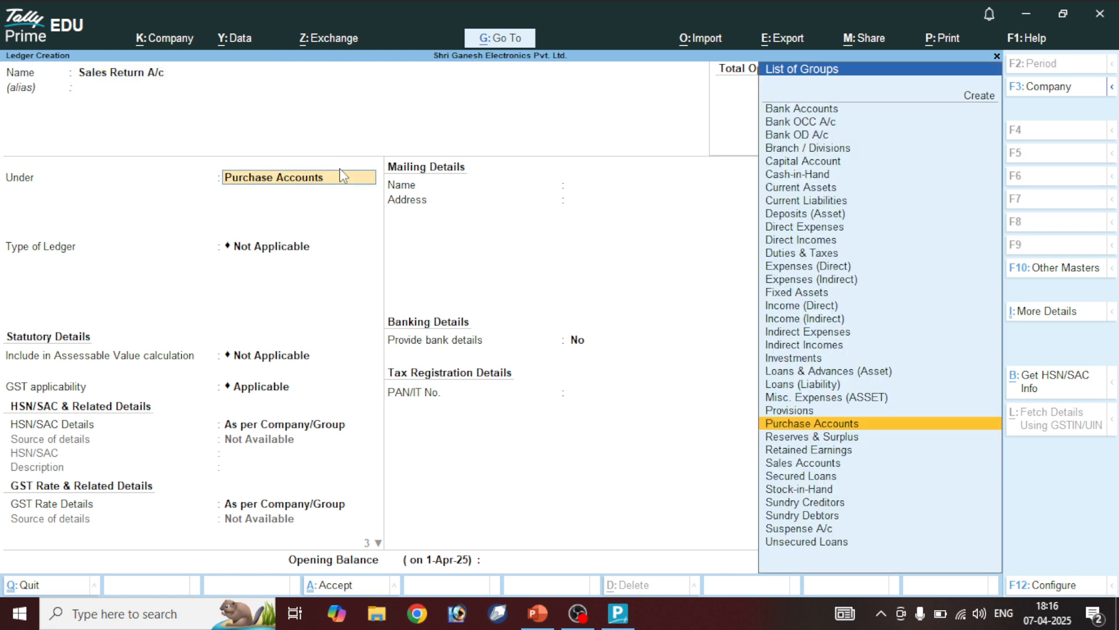
{"action": "type", "text": "Sa"}
{"action": "key", "text": "Return"}
{"action": "key", "text": "ctrl"}
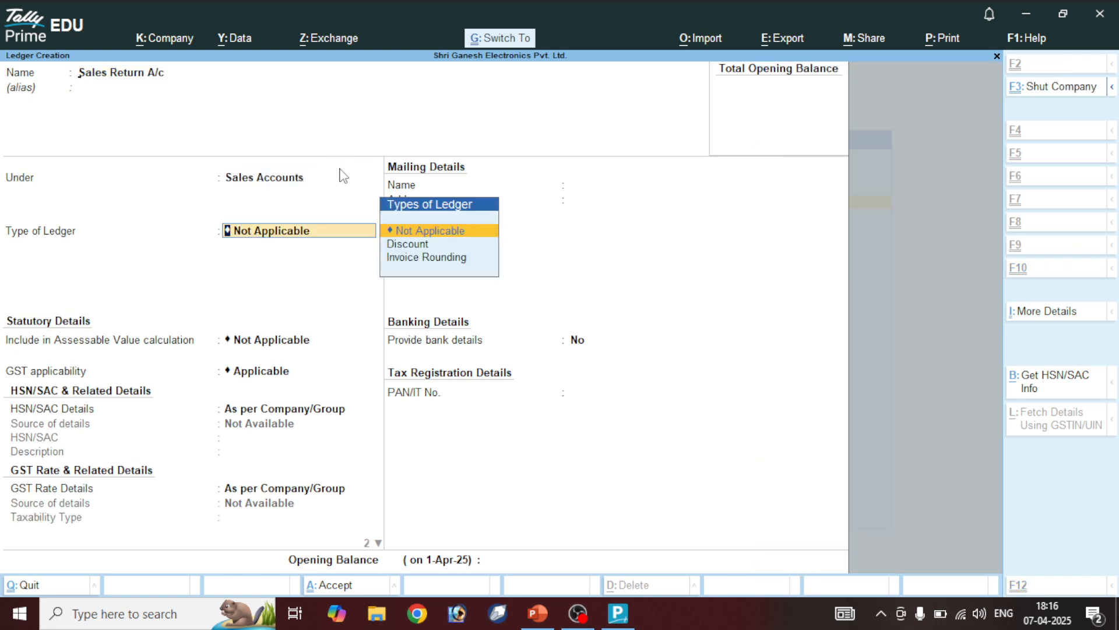
{"action": "key", "text": "ctrl+a"}
Create Capital A/c under Capital Account, then name the next ledger Carriage Pay A/c
{"action": "type", "text": "Capita"}
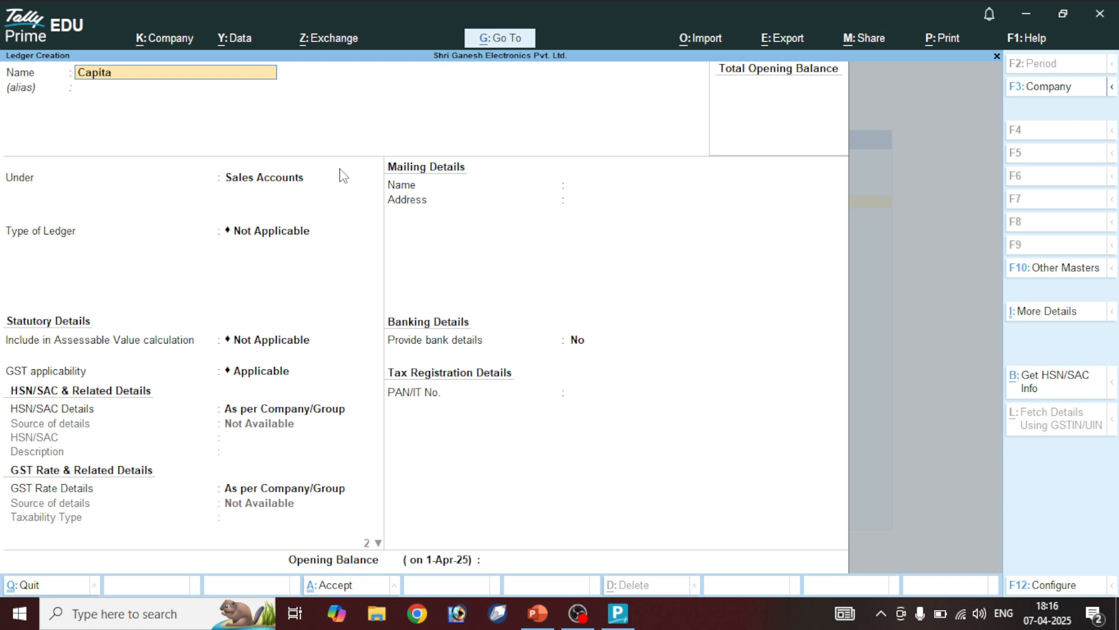
{"action": "type", "text": "l A/c"}
{"action": "key", "text": "Return"}
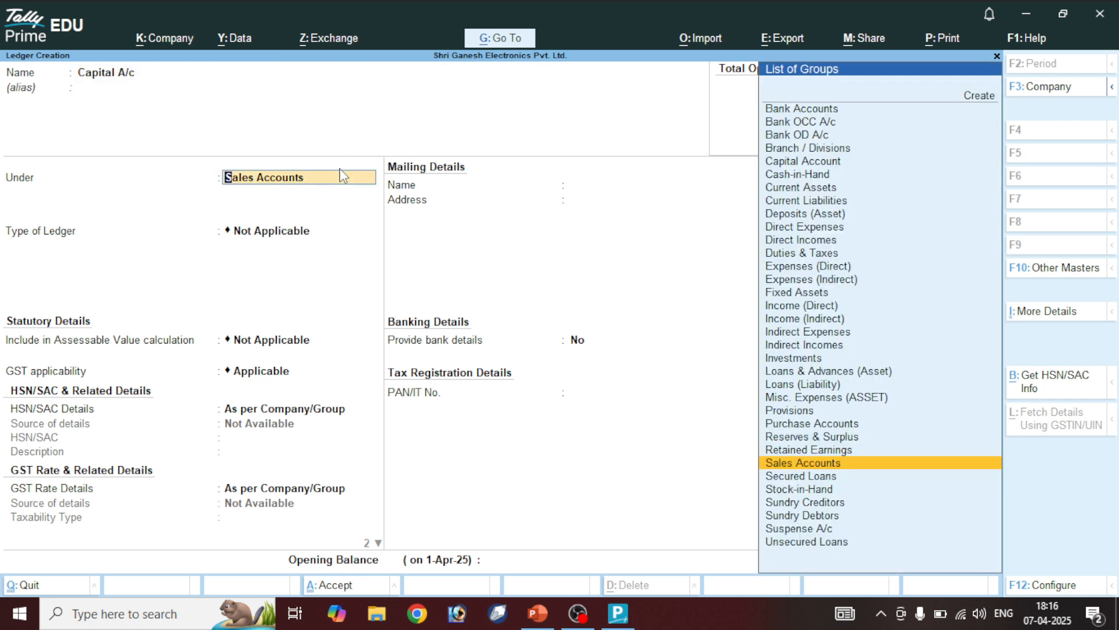
{"action": "type", "text": "Cap"}
{"action": "key", "text": "Return"}
{"action": "key", "text": "ctrl+a"}
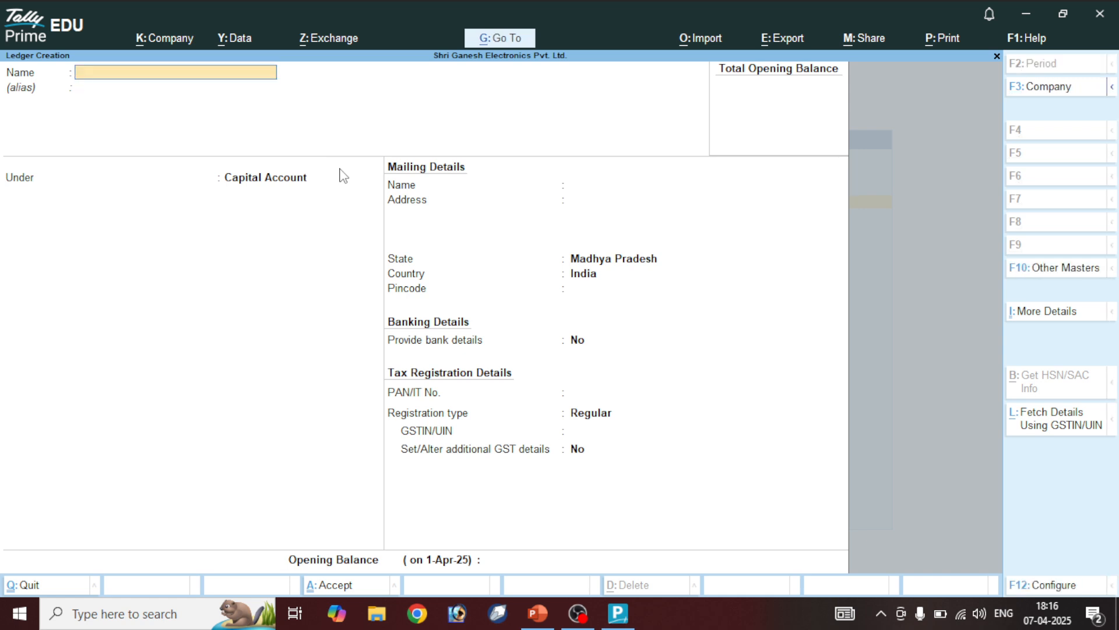
{"action": "type", "text": "Carriage Pay A/c"}
Save the Carriage Pay A/c ledger under Indirect Expenses
{"action": "key", "text": "Return"}
{"action": "type", "text": "Ind"}
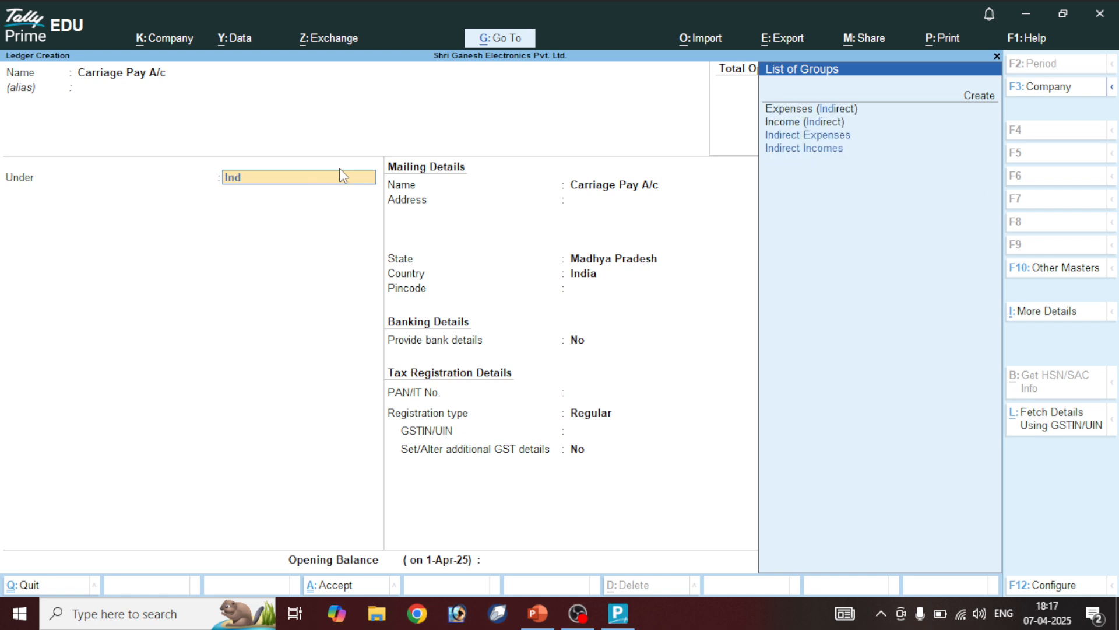
{"action": "key", "text": "Return"}
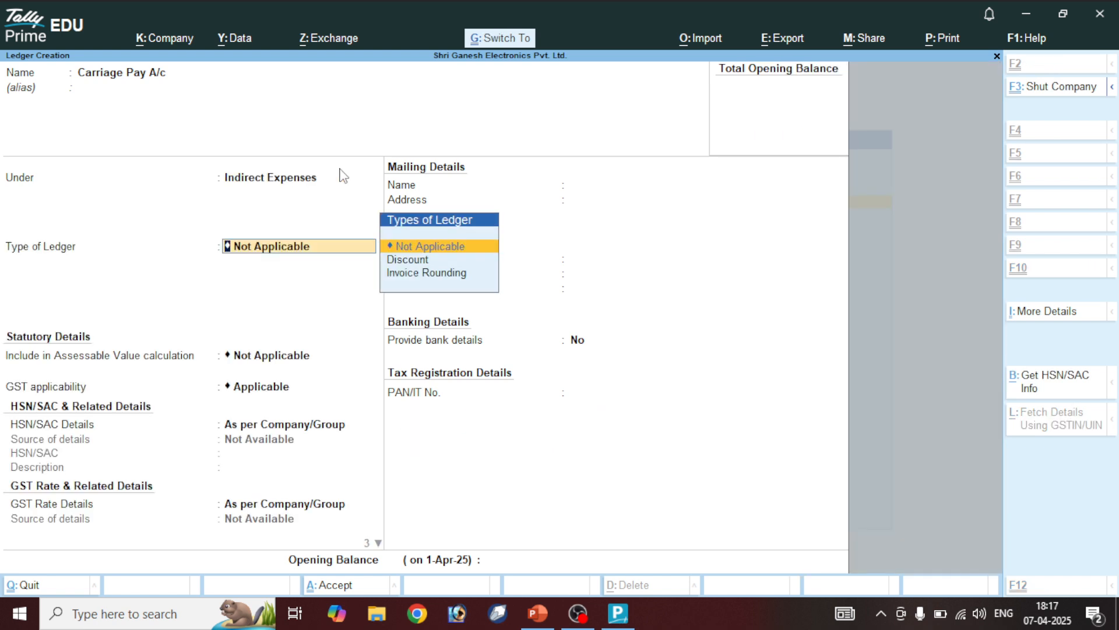
{"action": "key", "text": "ctrl+a"}
Create Wages Pay A/c and Discount Pay A/c ledgers under Indirect Expenses
{"action": "type", "text": "Wages a"}
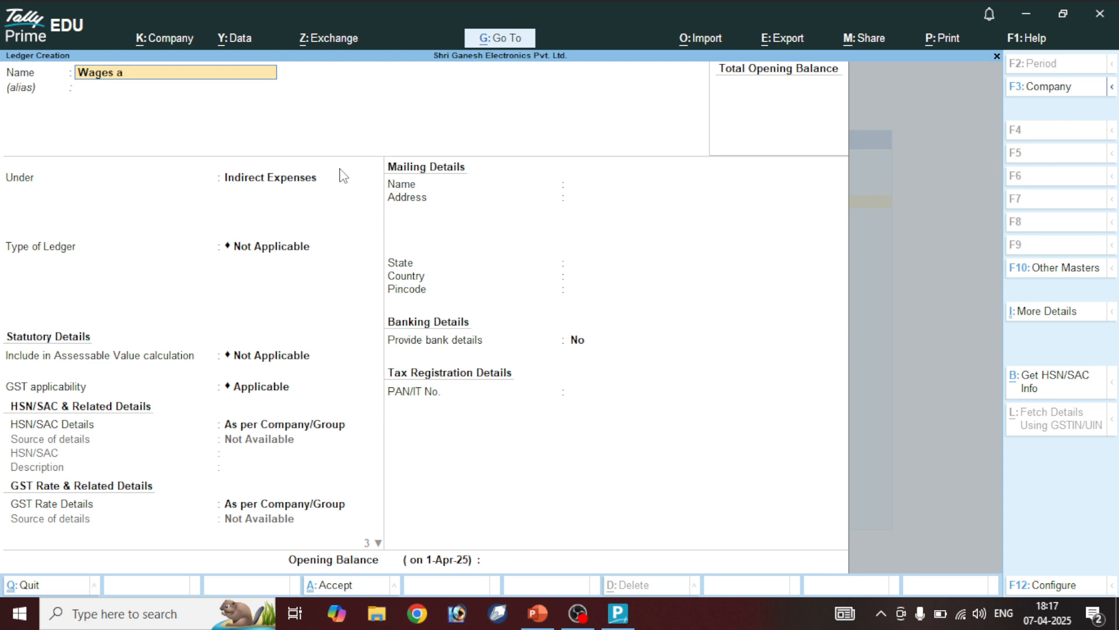
{"action": "key", "text": "BackSpace"}
{"action": "type", "text": "Pay A/c"}
{"action": "key", "text": "Return"}
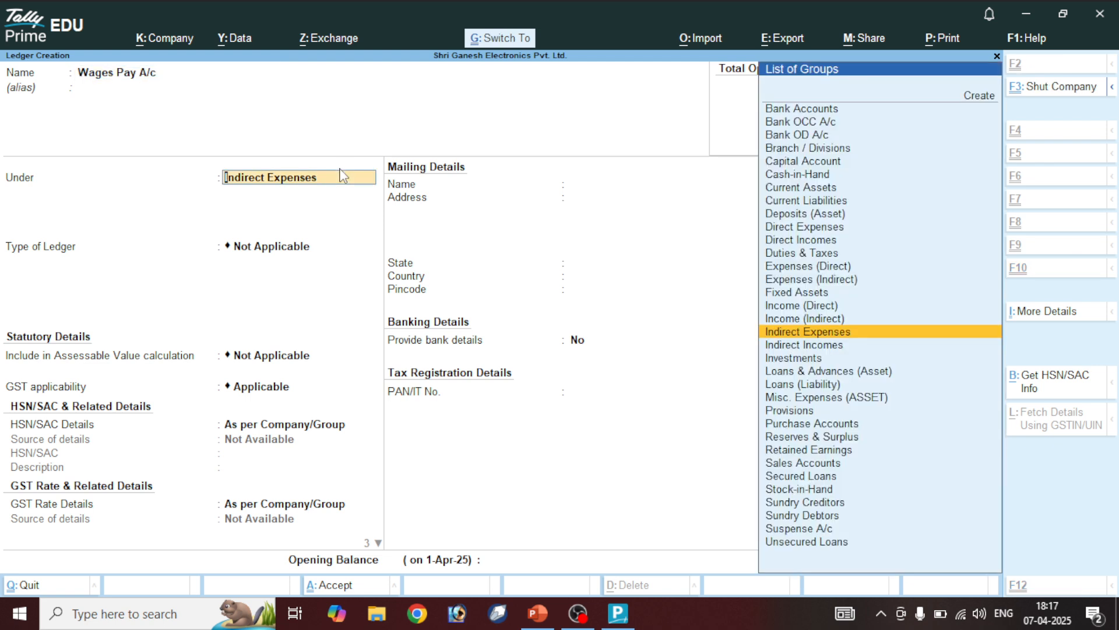
{"action": "key", "text": "ctrl+a"}
{"action": "type", "text": "Dis"}
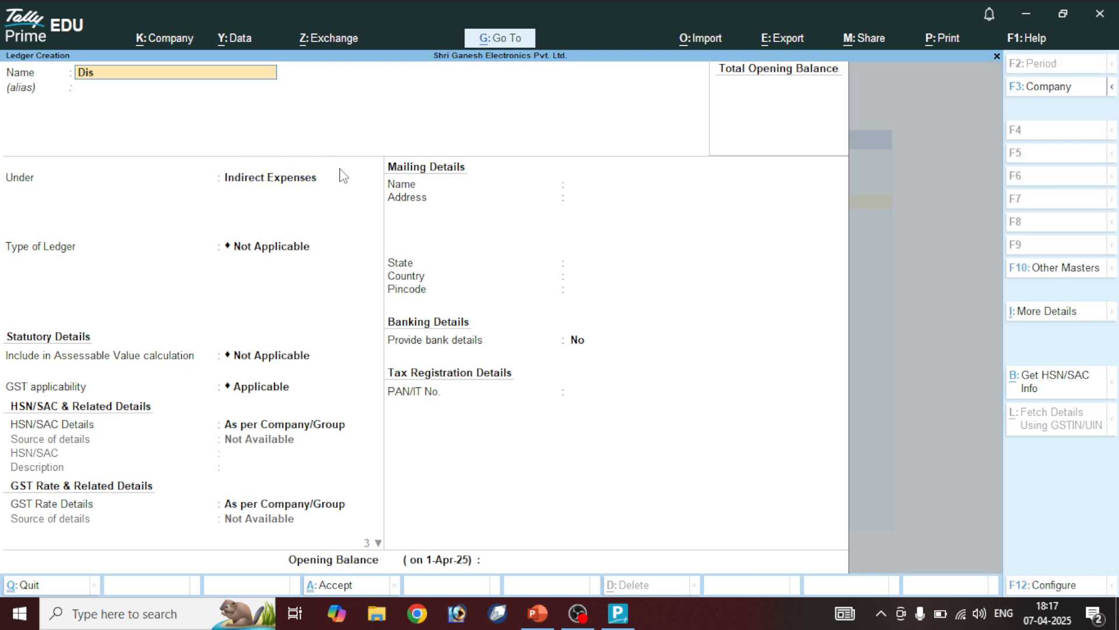
{"action": "type", "text": "count Pay A/c"}
{"action": "key", "text": "Return"}
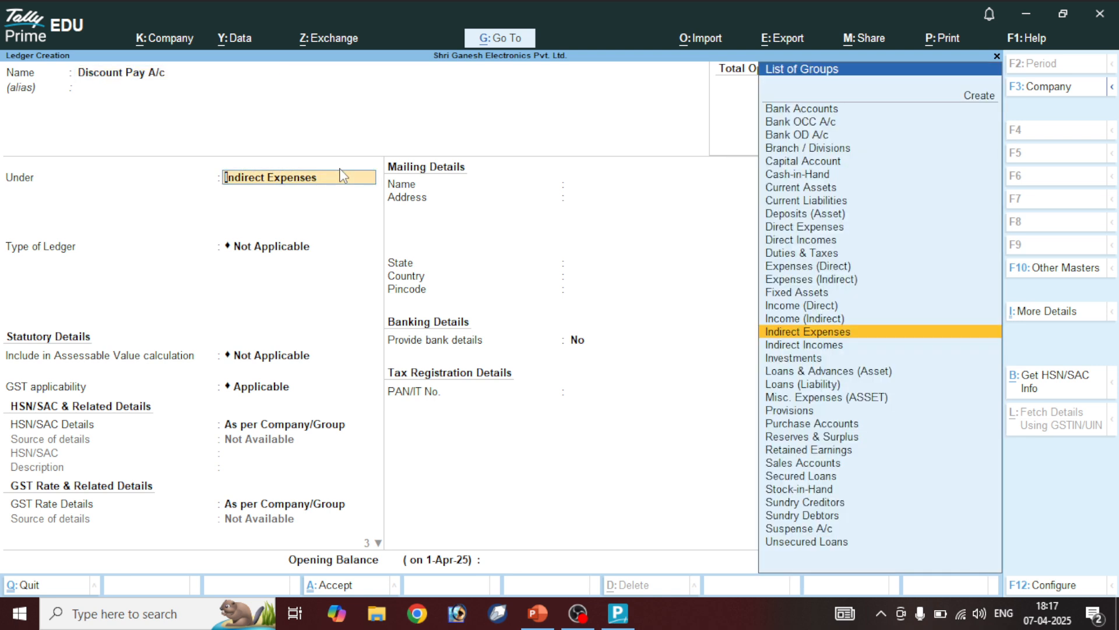
{"action": "key", "text": "ctrl+a"}
Create Service Charges Pay A/c, Deleivery Charges Pay and Packaging Charges Pay A/c under Indirect Expenses
{"action": "type", "text": "Se"}
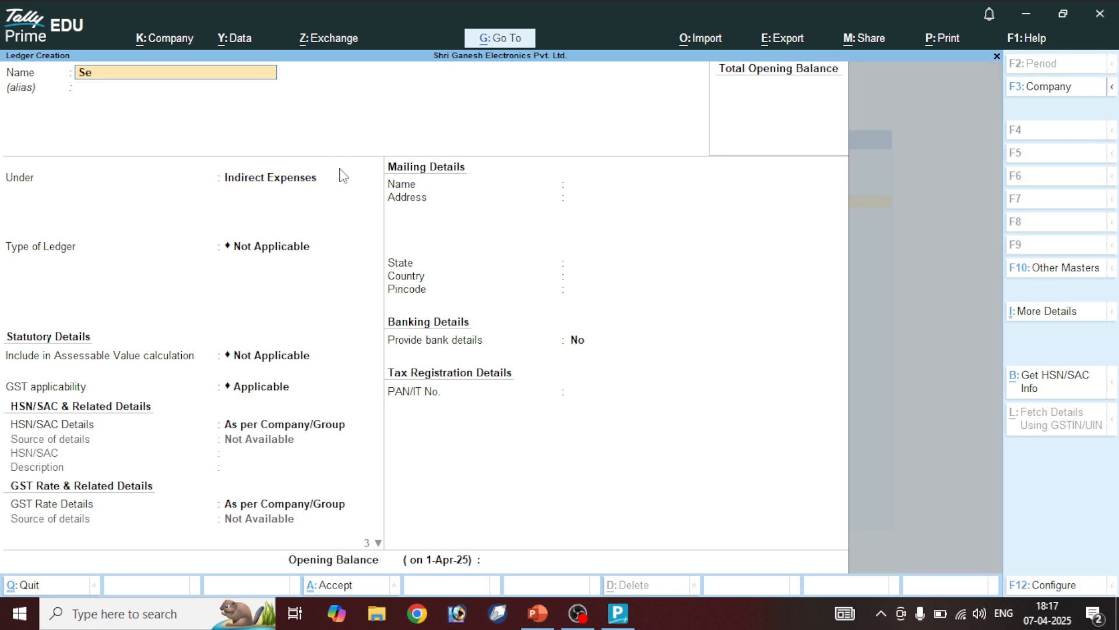
{"action": "type", "text": "rvice Charges Pay A/c"}
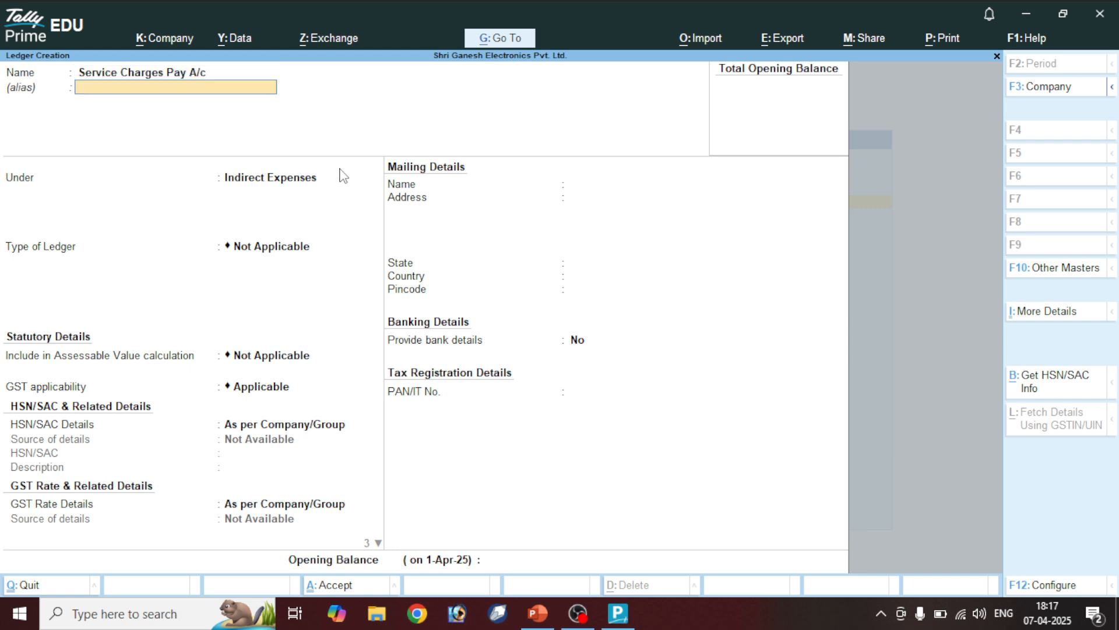
{"action": "key", "text": "Return"}
{"action": "key", "text": "ctrl+a"}
{"action": "type", "text": "D"}
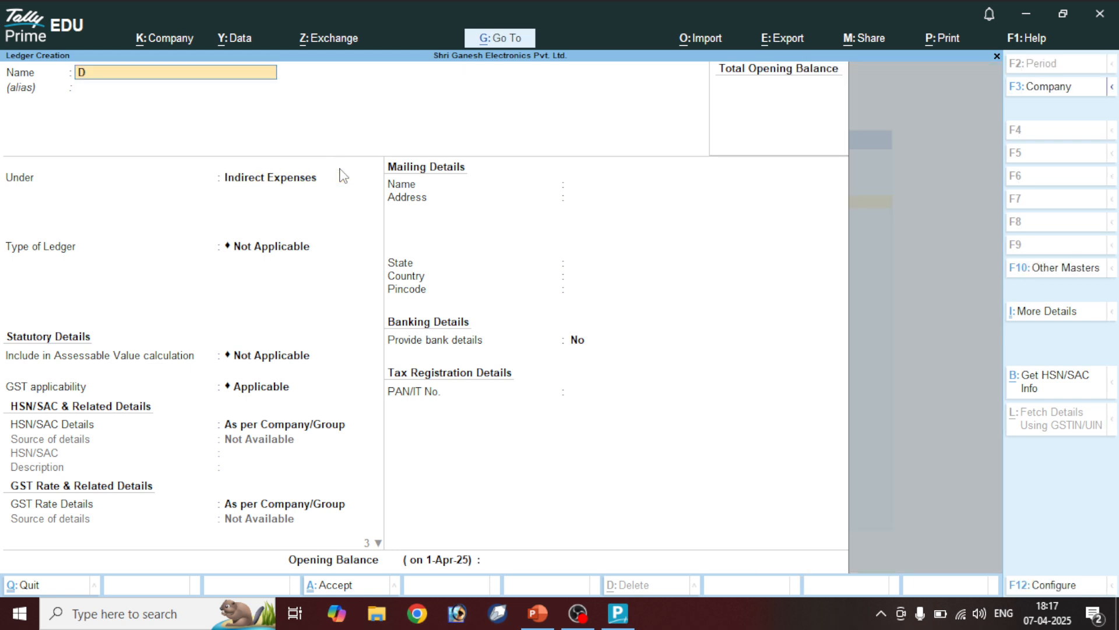
{"action": "type", "text": "eleivery Charges"}
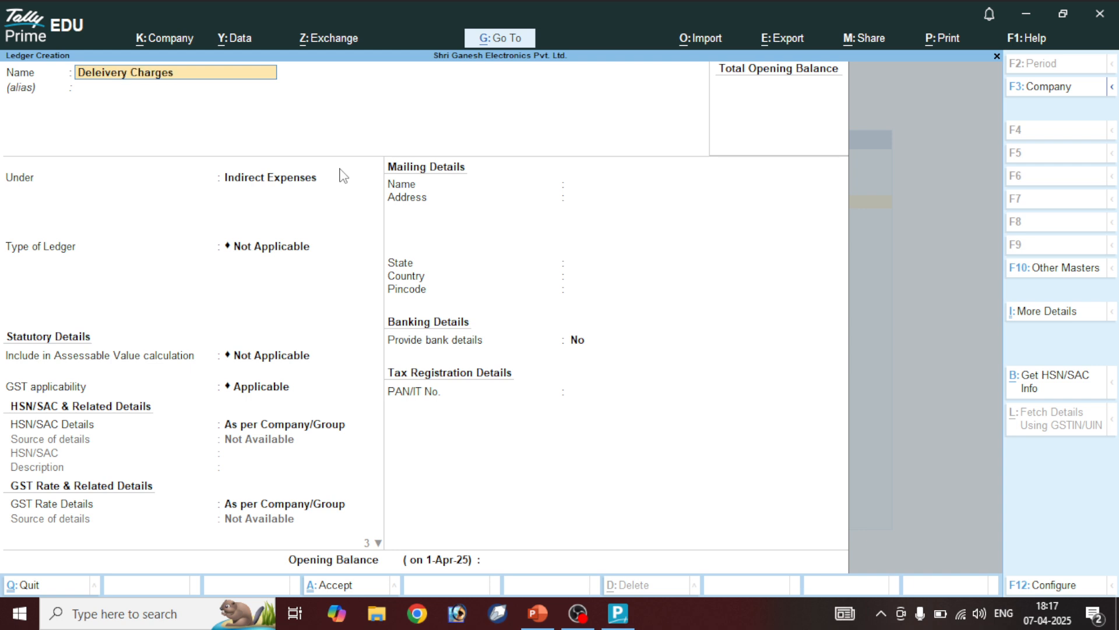
{"action": "type", "text": " Pay"}
{"action": "key", "text": "Return"}
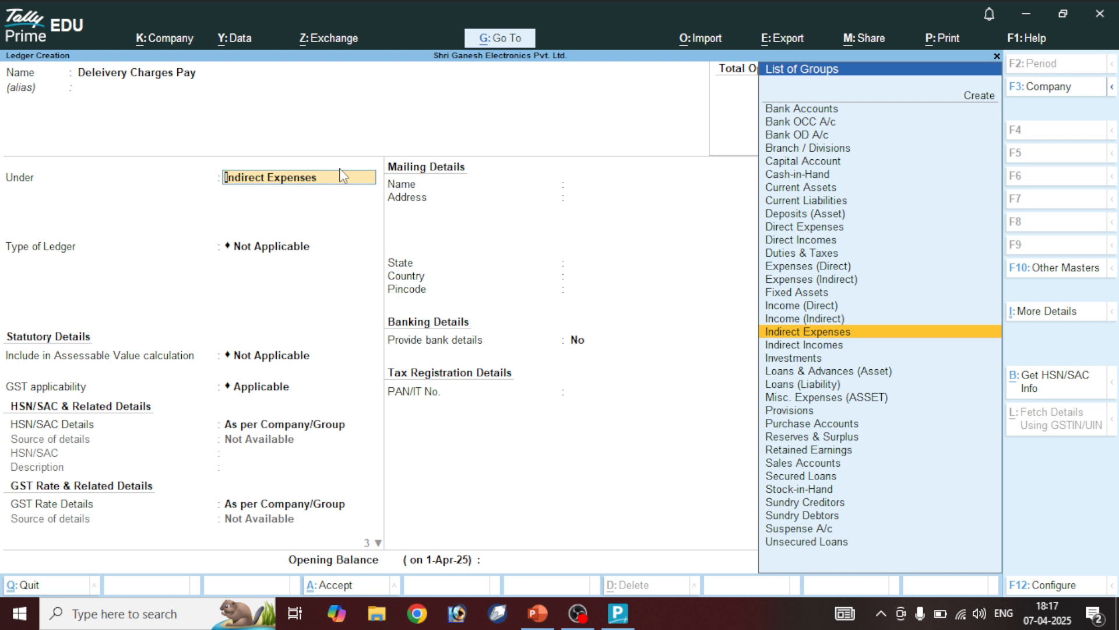
{"action": "key", "text": "ctrl+a"}
{"action": "type", "text": "Pa"}
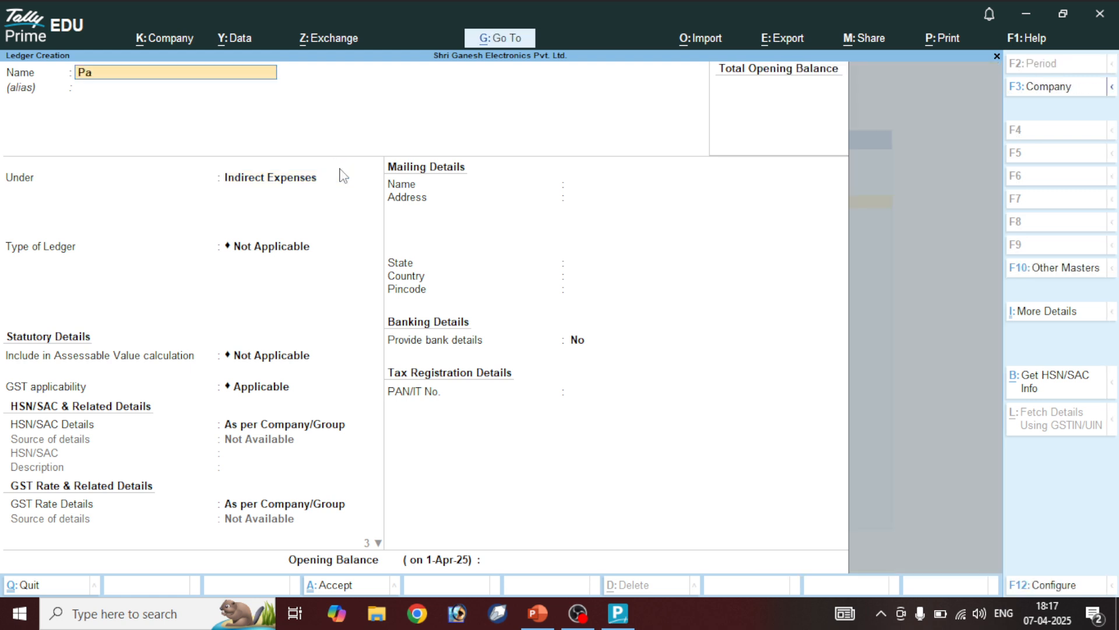
{"action": "type", "text": "ckaging Charges Pay"}
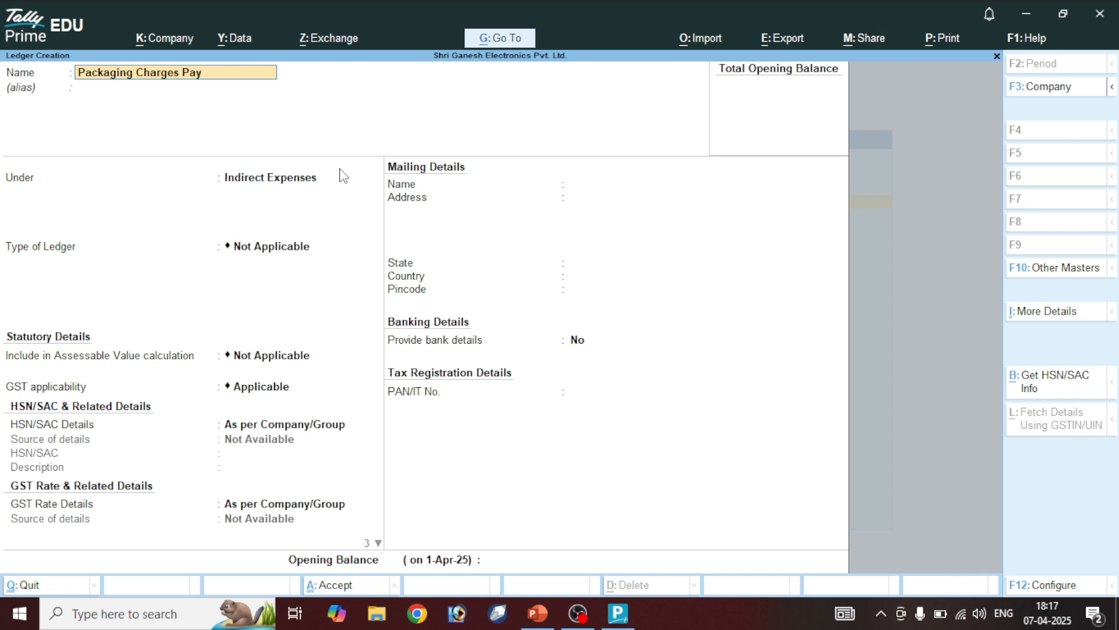
{"action": "type", "text": " A/c"}
{"action": "key", "text": "Return"}
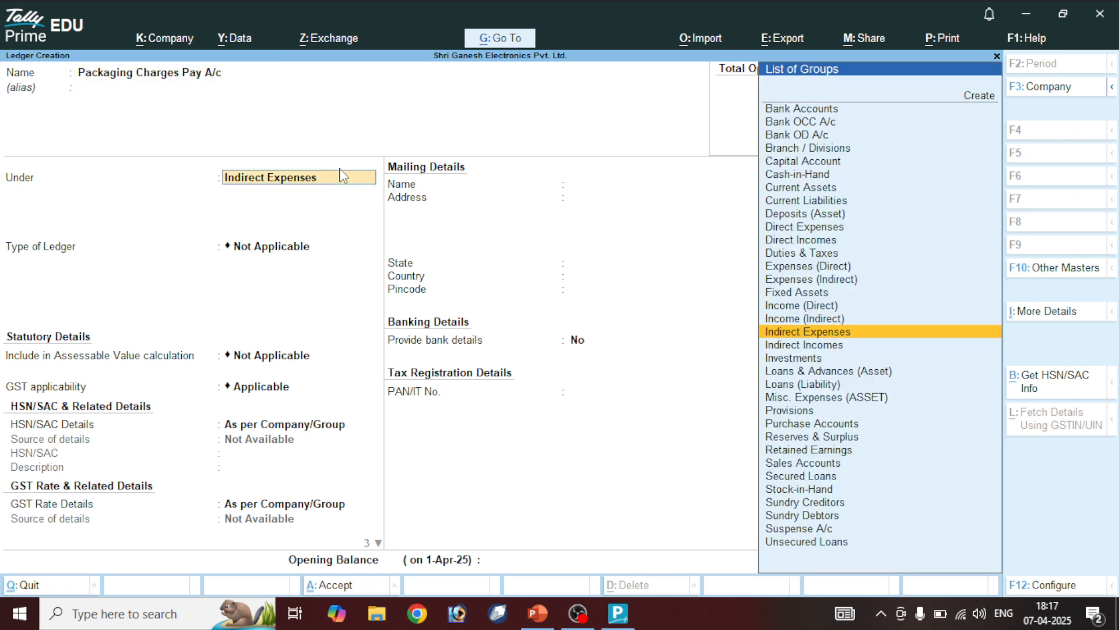
{"action": "key", "text": "ctrl+a"}
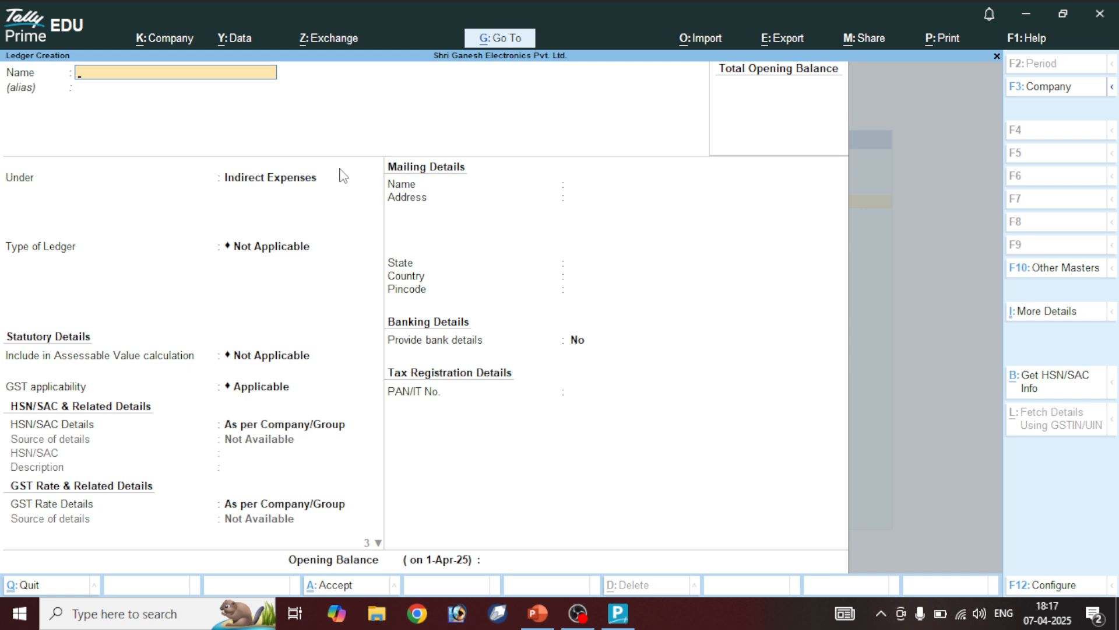
Create Carreage Rec A/c and Wages Rec A/c ledgers under Indirect Incomes
{"action": "type", "text": "Carreage Rec A/c"}
{"action": "key", "text": "Return"}
{"action": "key", "text": "Return"}
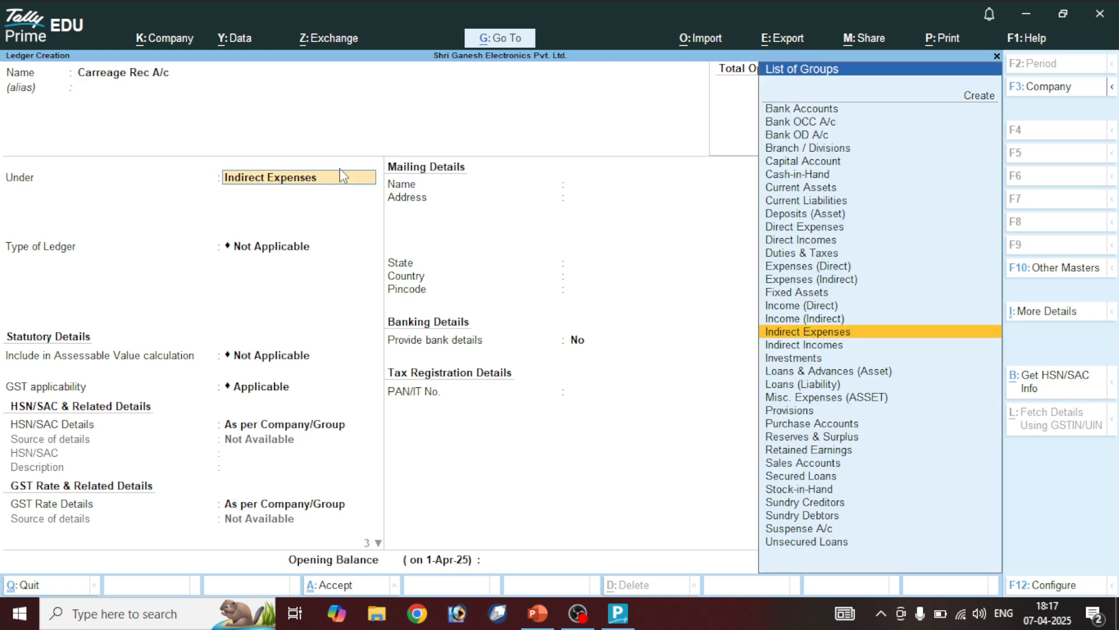
{"action": "key", "text": "Up"}
{"action": "key", "text": "Down"}
{"action": "key", "text": "Down"}
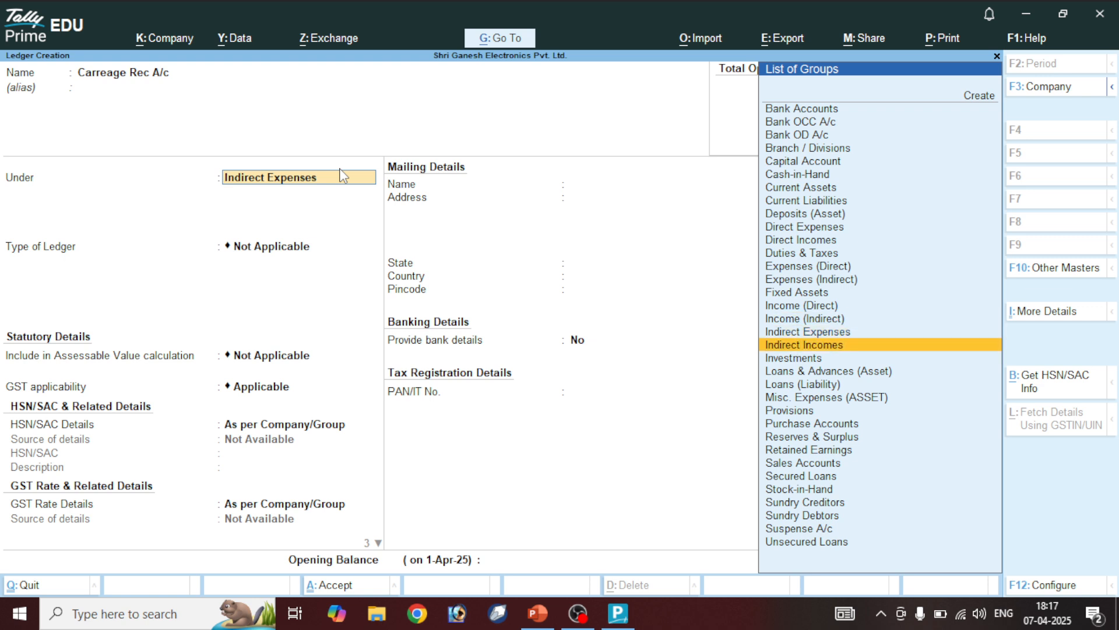
{"action": "key", "text": "Return"}
{"action": "key", "text": "ctrl+a"}
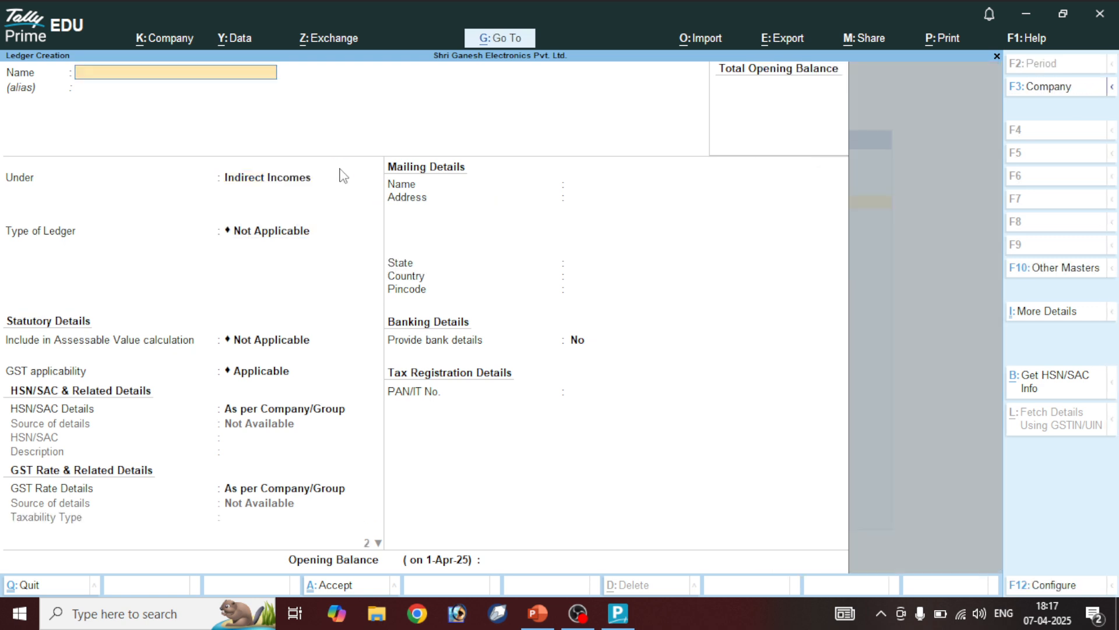
{"action": "type", "text": "Wages Rec A/c"}
{"action": "key", "text": "Return"}
{"action": "key", "text": "Return"}
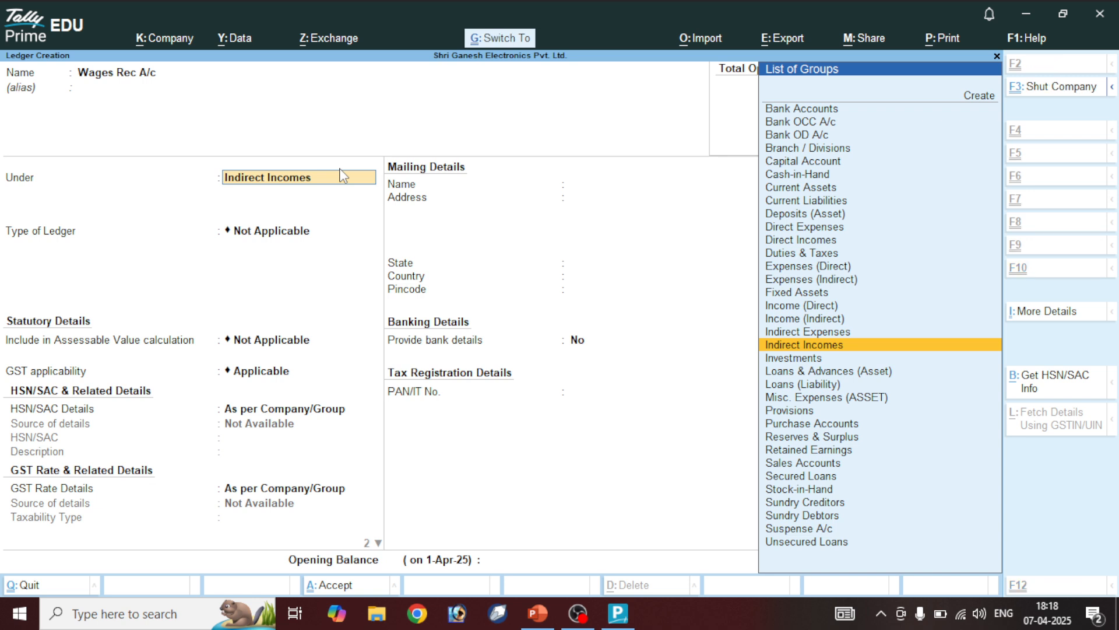
{"action": "key", "text": "ctrl+a"}
Create Discount Rec A/c and Service Charges Rec A/c ledgers under Indirect Incomes
{"action": "type", "text": "Dis"}
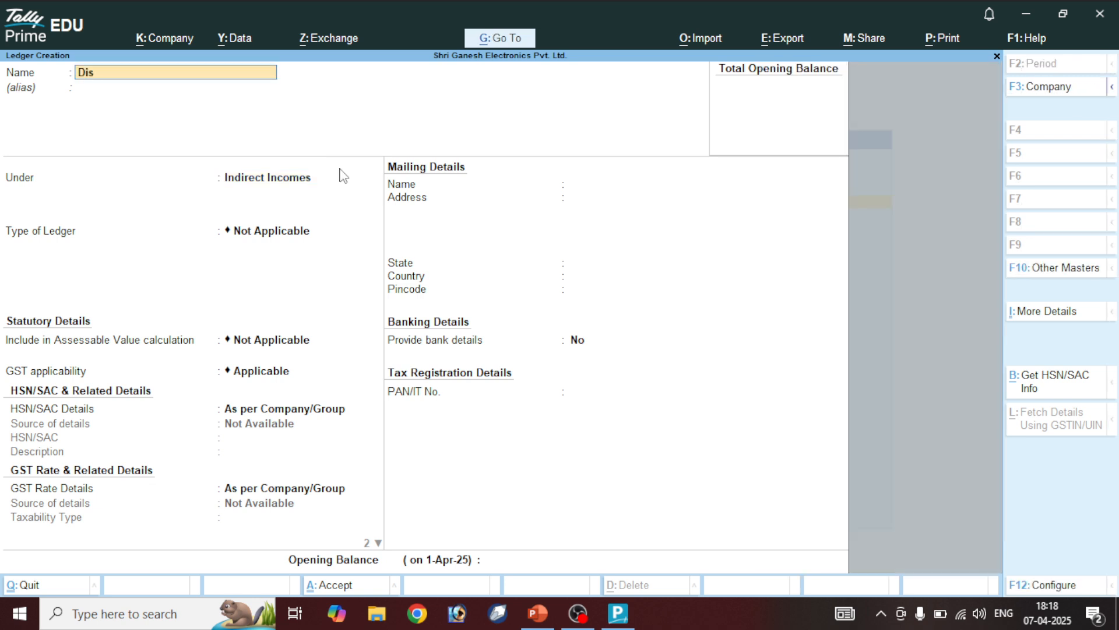
{"action": "type", "text": "count Rec A/c"}
{"action": "key", "text": "Return"}
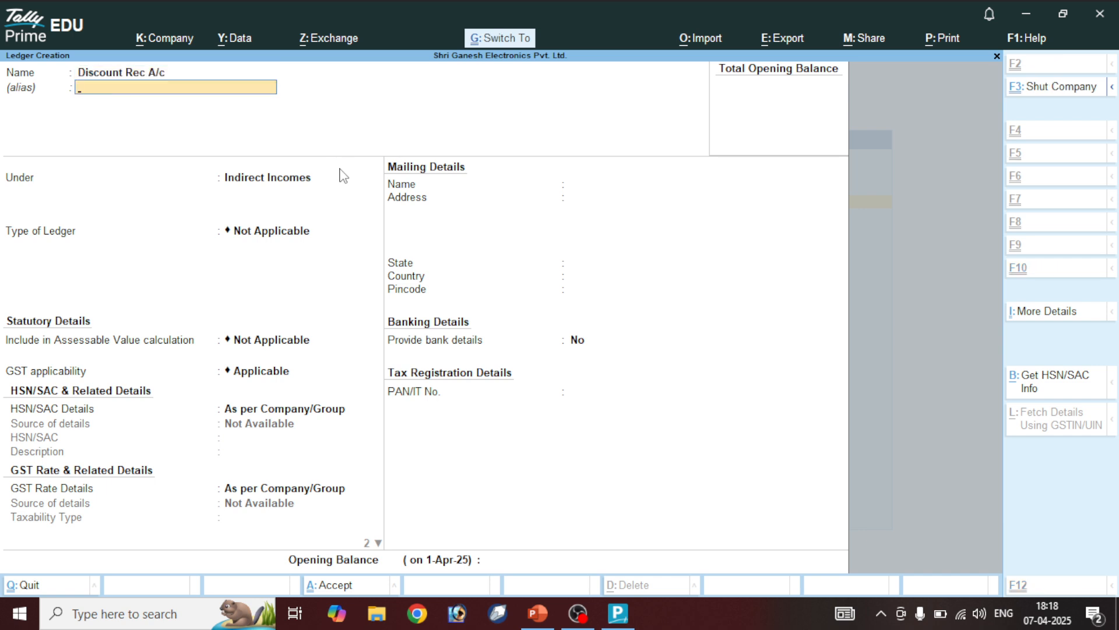
{"action": "key", "text": "ctrl+a"}
{"action": "type", "text": "Ser"}
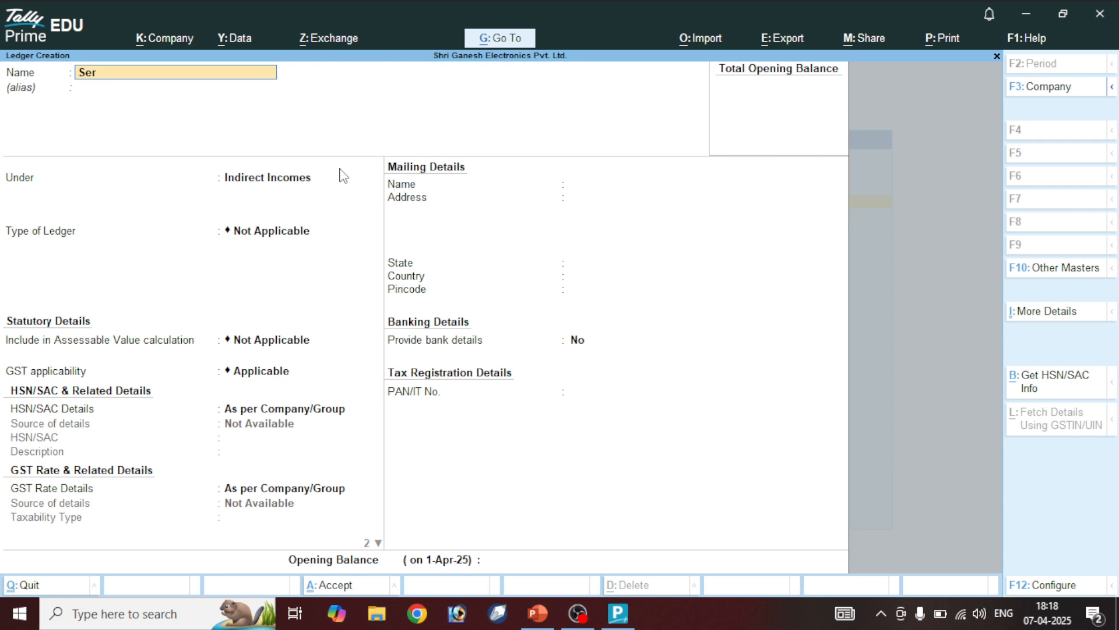
{"action": "type", "text": "vice Charges Rec A/c"}
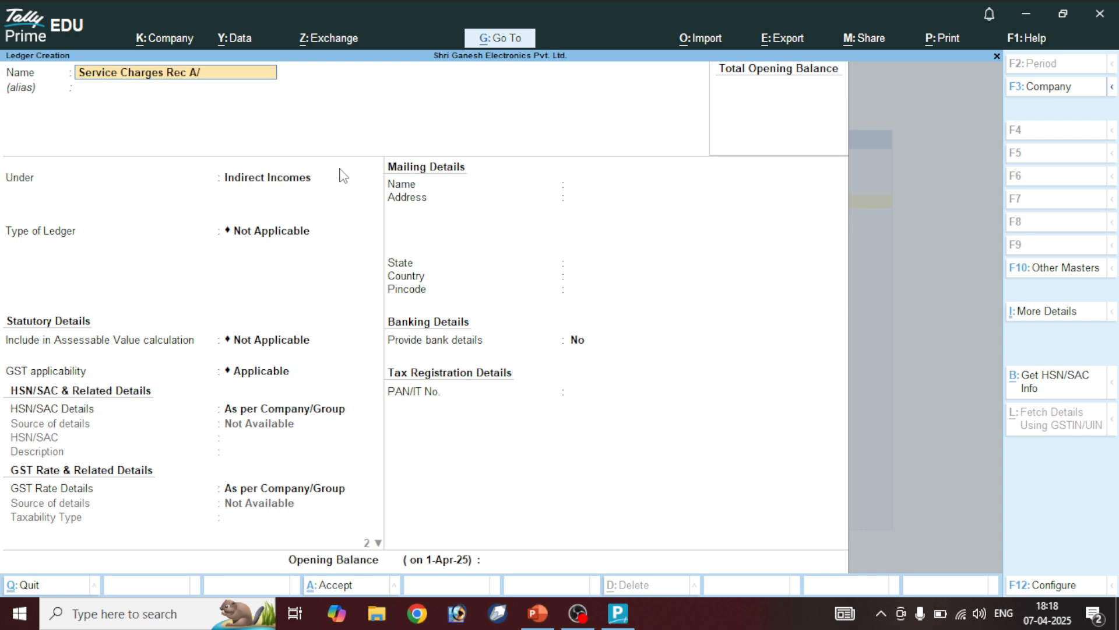
{"action": "key", "text": "Return"}
{"action": "key", "text": "Return"}
{"action": "key", "text": "ctrl+a"}
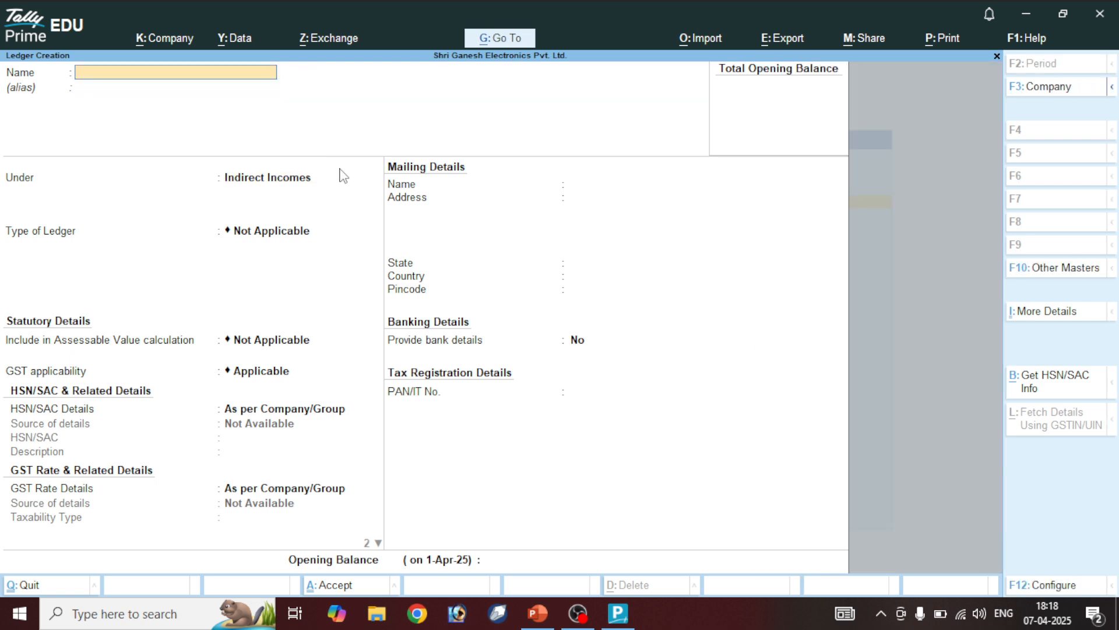
Create the delivery charges and Packaging Charges Rec A/c ledgers, then name the next ledger Round Off
{"action": "type", "text": "D"}
{"action": "type", "text": "i"}
{"action": "type", "text": "Elievry Charges"}
{"action": "type", "text": " Rec ?A"}
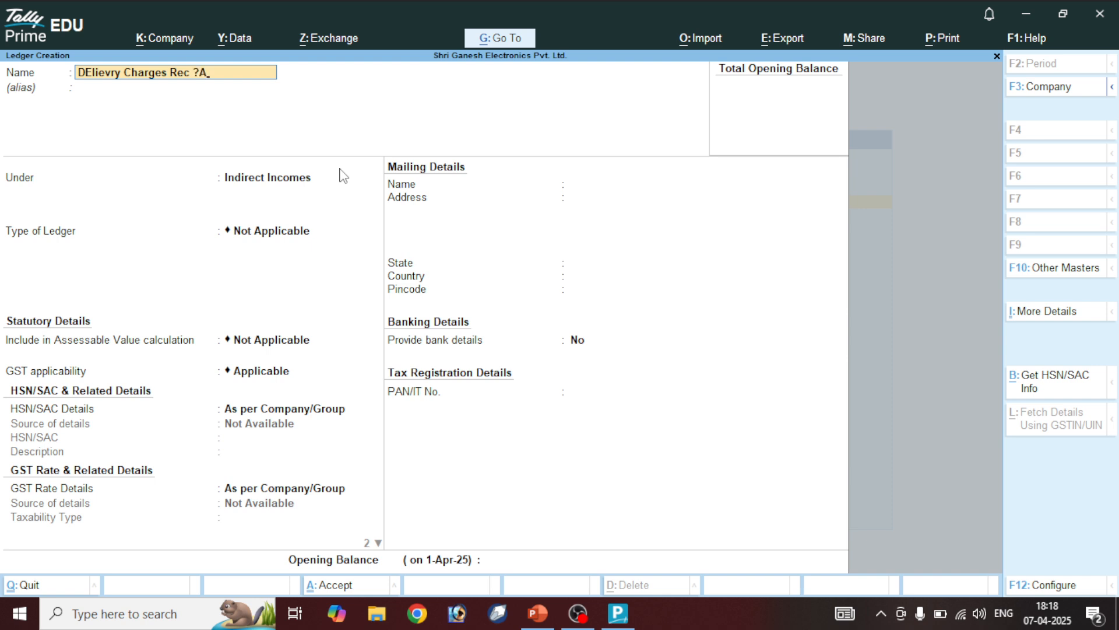
{"action": "key", "text": "BackSpace"}
{"action": "key", "text": "BackSpace"}
{"action": "type", "text": "A/c"}
{"action": "key", "text": "Return"}
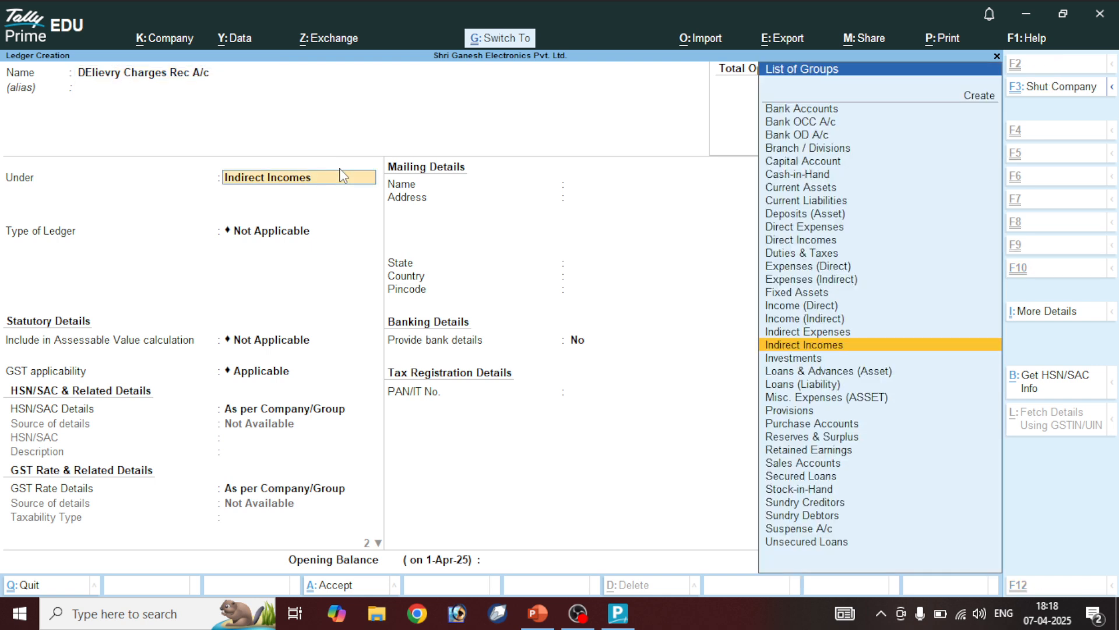
{"action": "key", "text": "ctrl+a"}
{"action": "type", "text": "Pac"}
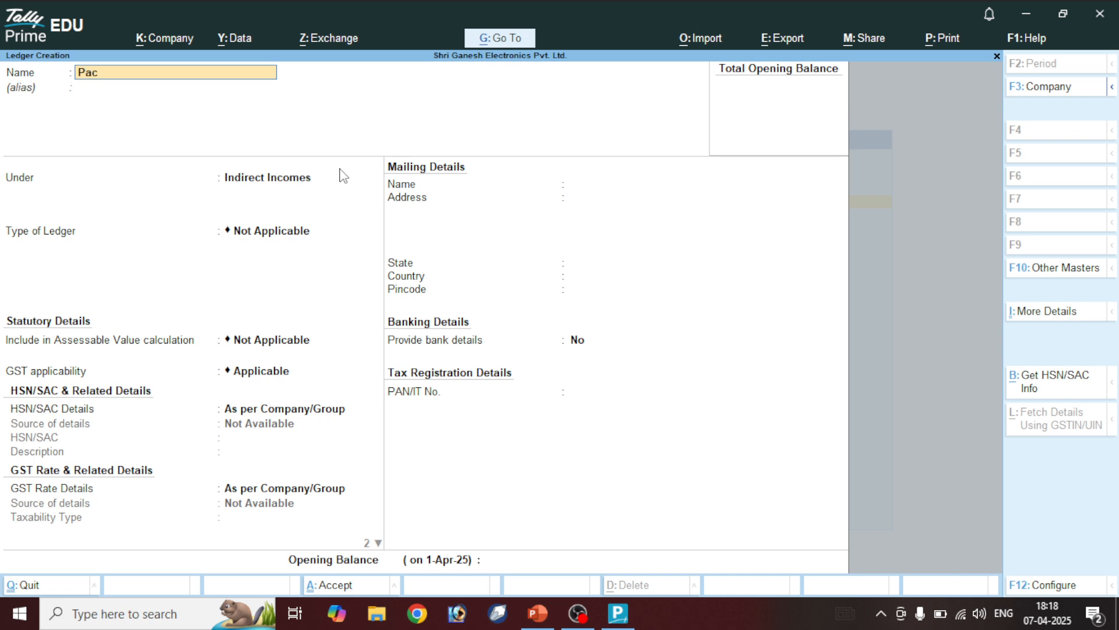
{"action": "type", "text": "kaging Charges Rec A/c"}
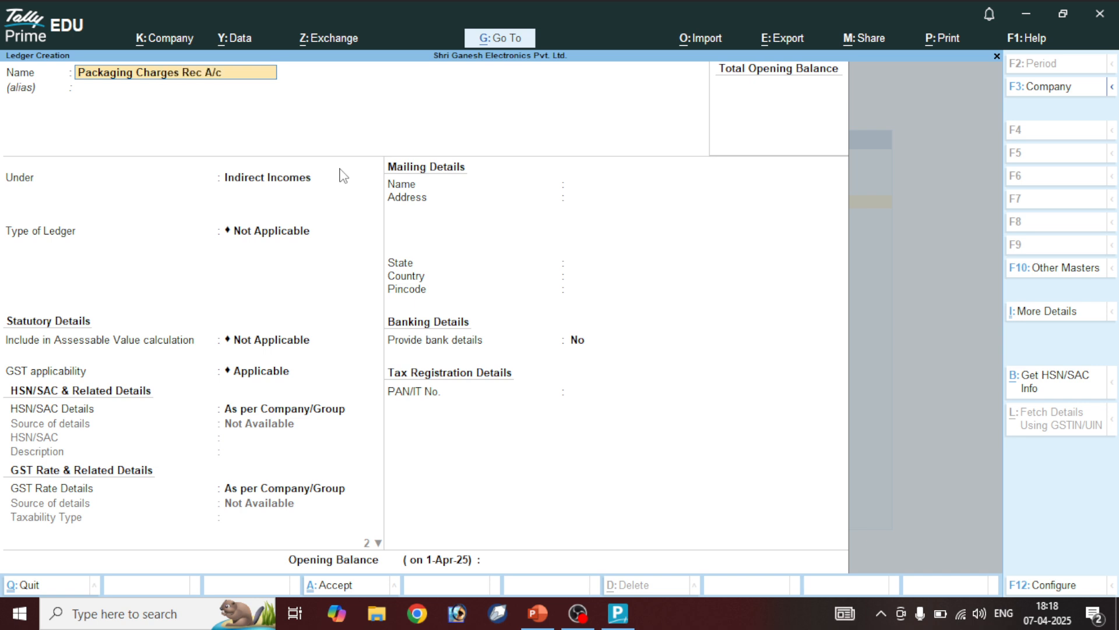
{"action": "key", "text": "Return"}
{"action": "key", "text": "Return"}
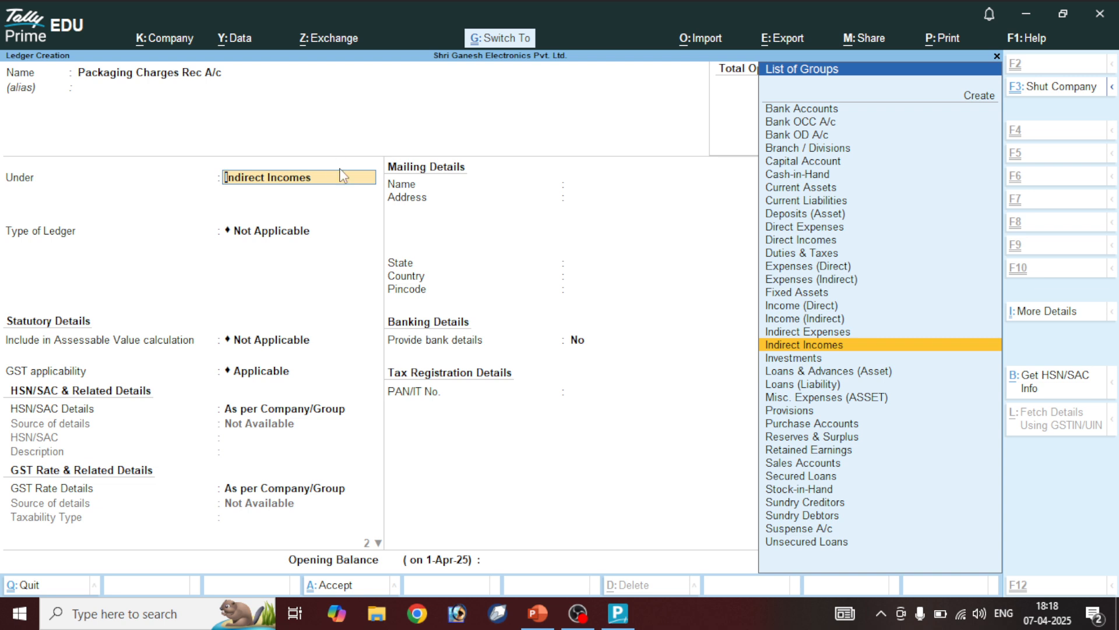
{"action": "key", "text": "ctrl+a"}
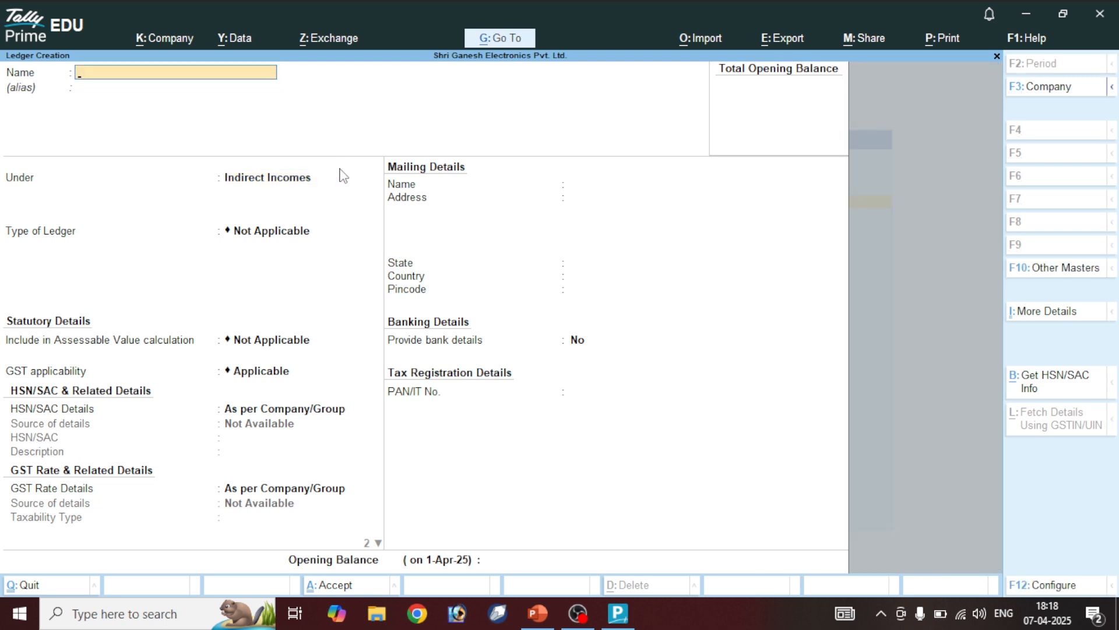
{"action": "type", "text": "Round Off"}
Save Round Off under Indirect Expenses with ledger type Invoice Rounding
{"action": "key", "text": "Return"}
{"action": "key", "text": "Return"}
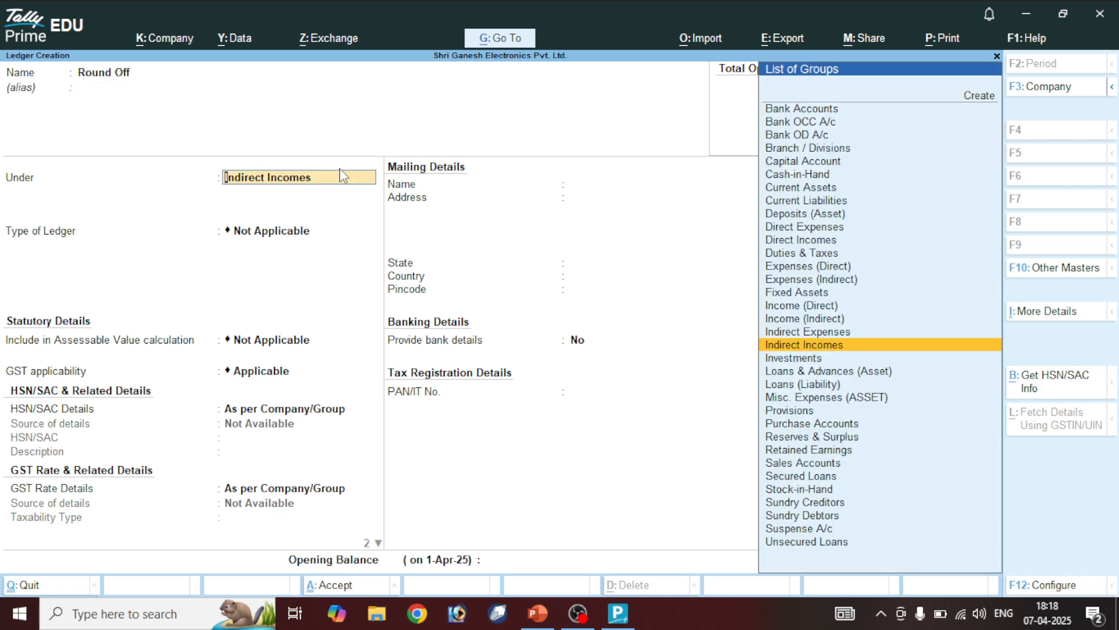
{"action": "key", "text": "Return"}
{"action": "key", "text": "BackSpace"}
{"action": "key", "text": "BackSpace"}
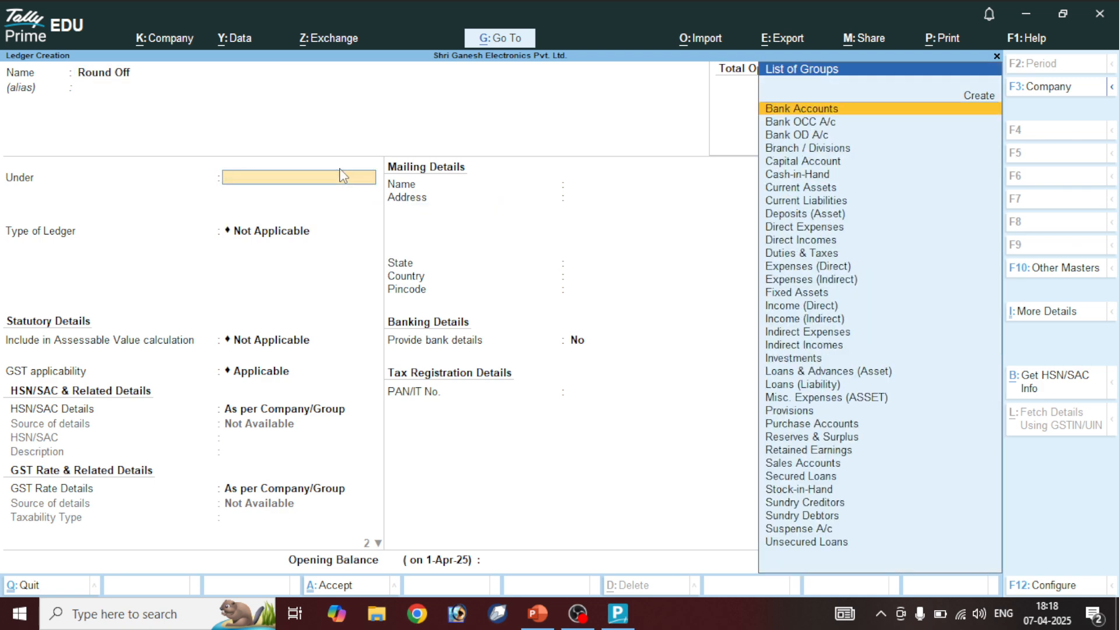
{"action": "type", "text": "Ind"}
{"action": "key", "text": "Down"}
{"action": "key", "text": "Down"}
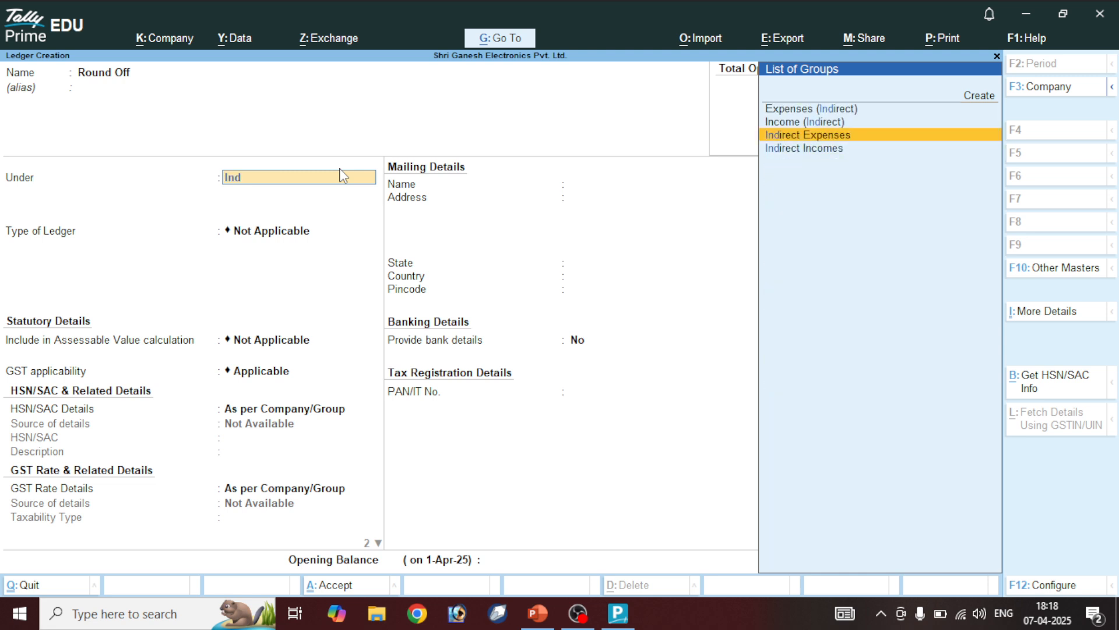
{"action": "key", "text": "Return"}
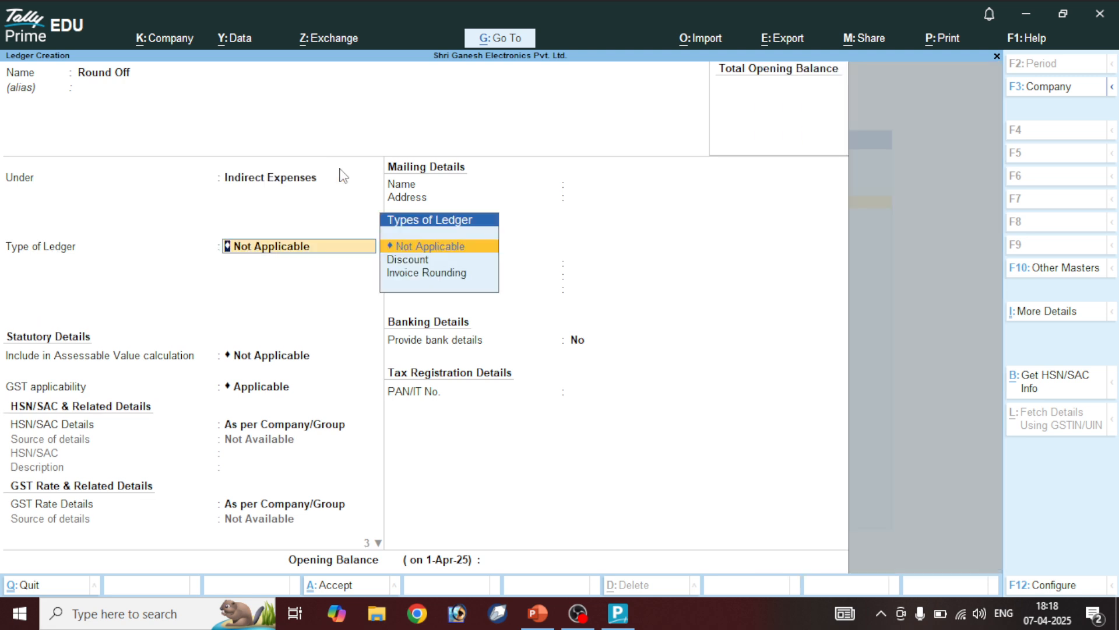
{"action": "key", "text": "Down"}
{"action": "key", "text": "Down"}
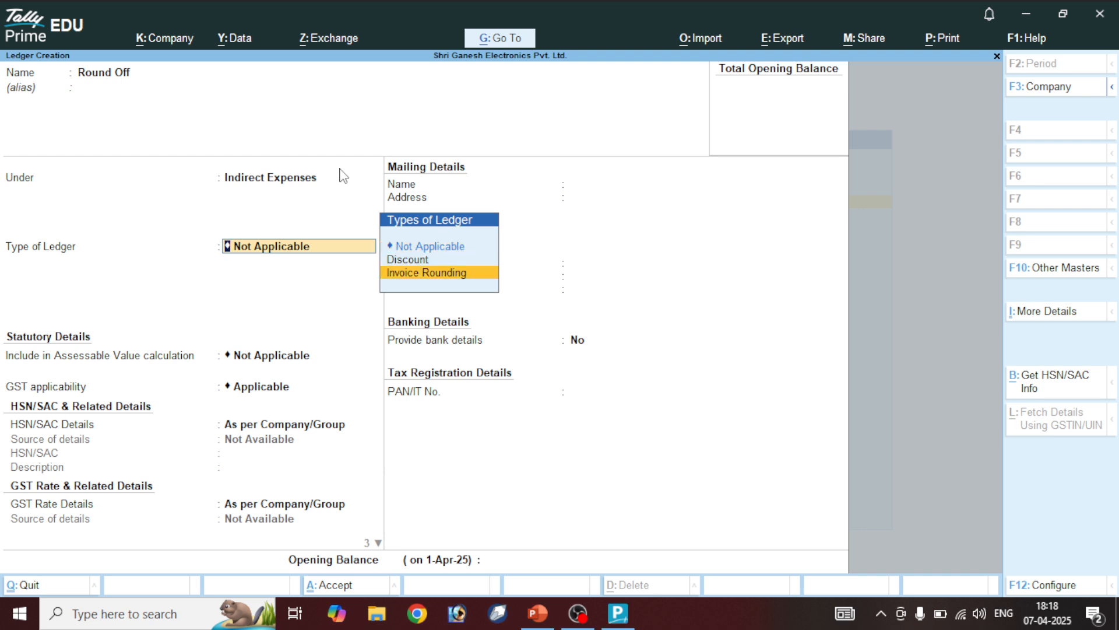
{"action": "key", "text": "Return"}
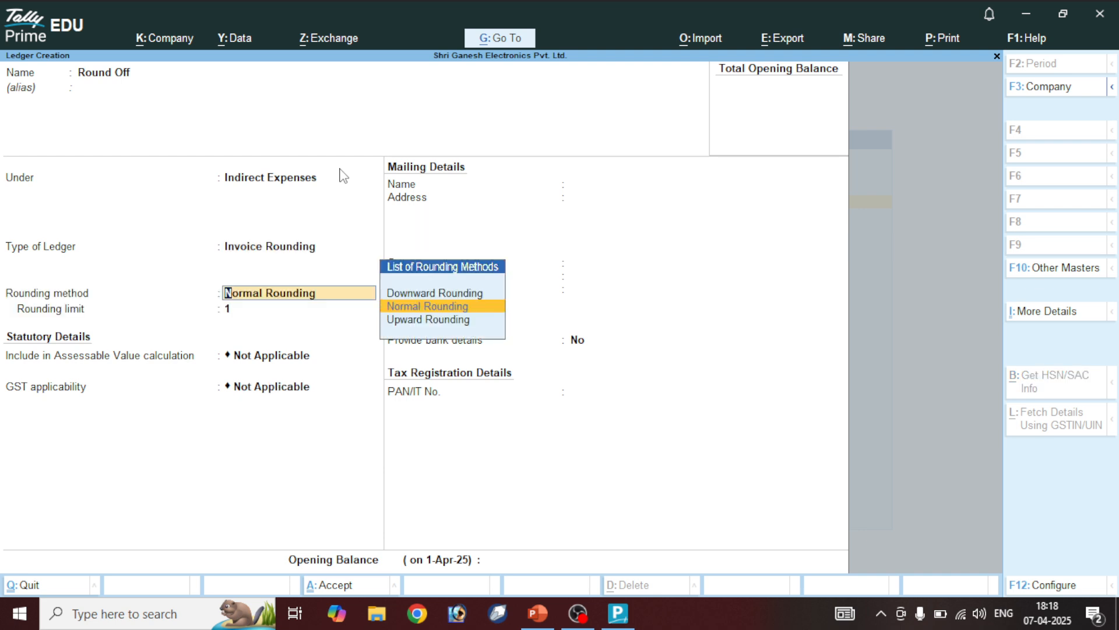
{"action": "key", "text": "ctrl+a"}
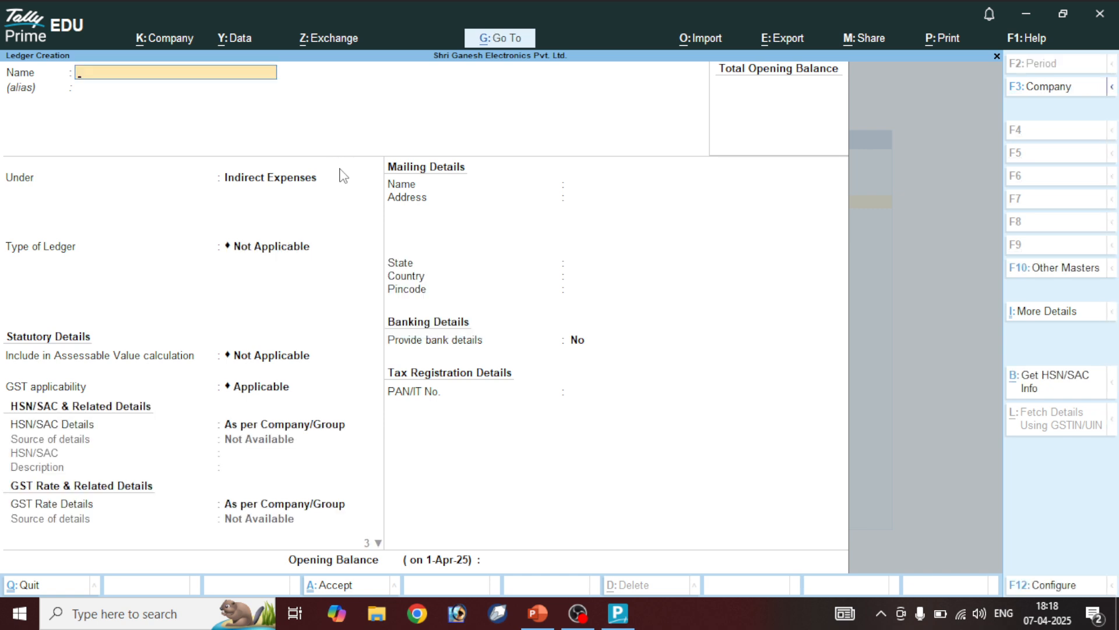
Create the Cash / Trade Discount ledger with ledger type Discount
{"action": "type", "text": "Cash / Trade Discount"}
{"action": "key", "text": "Return"}
{"action": "key", "text": "Return"}
{"action": "key", "text": "Return"}
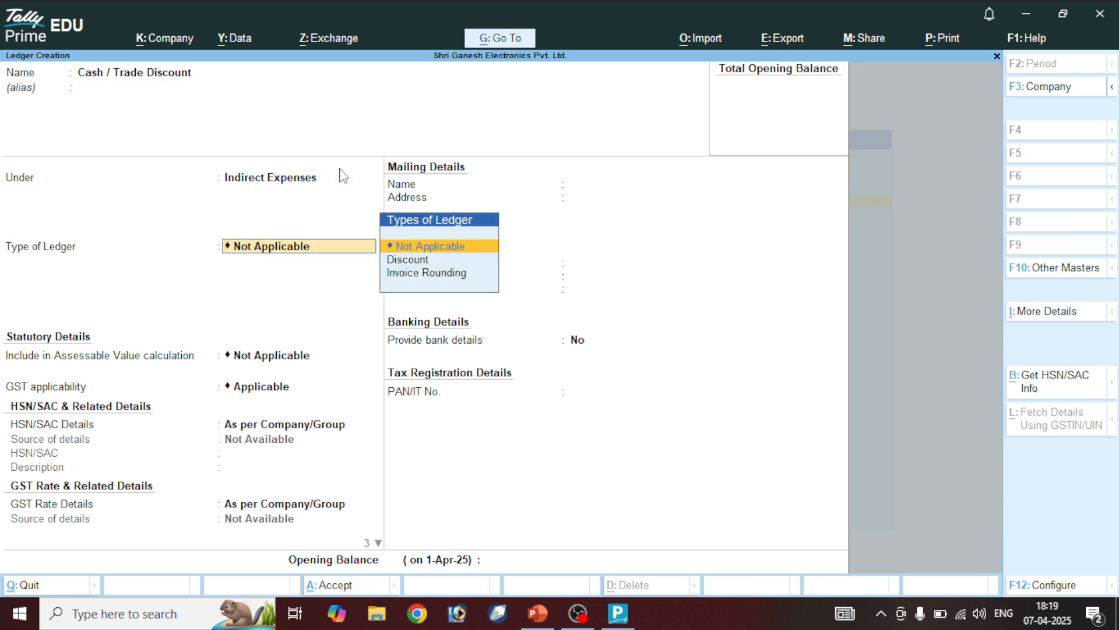
{"action": "key", "text": "Down"}
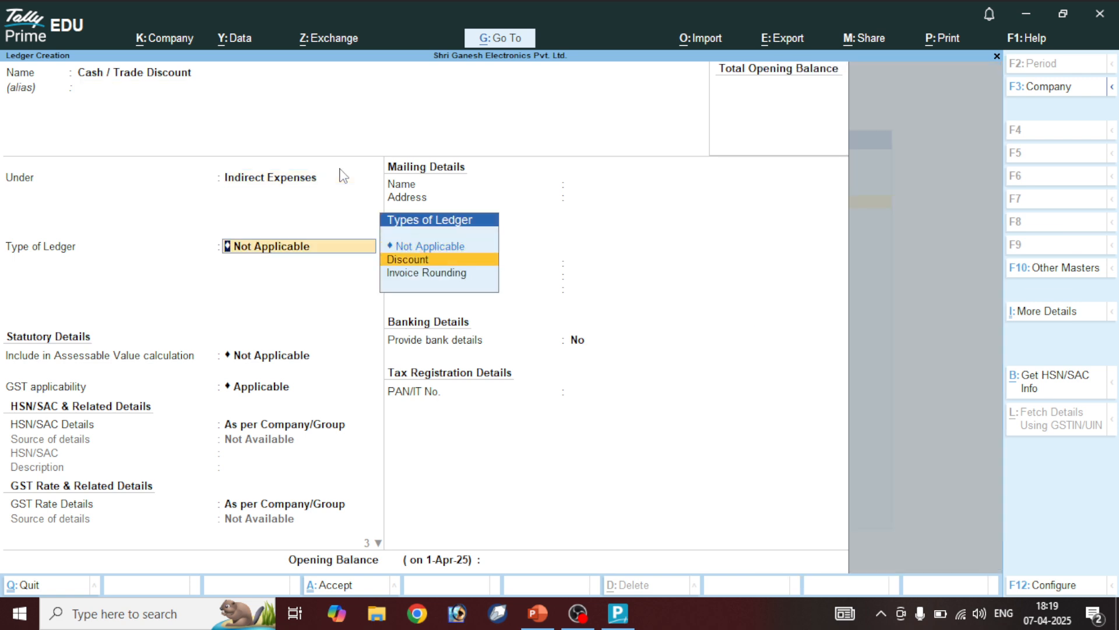
{"action": "key", "text": "Return"}
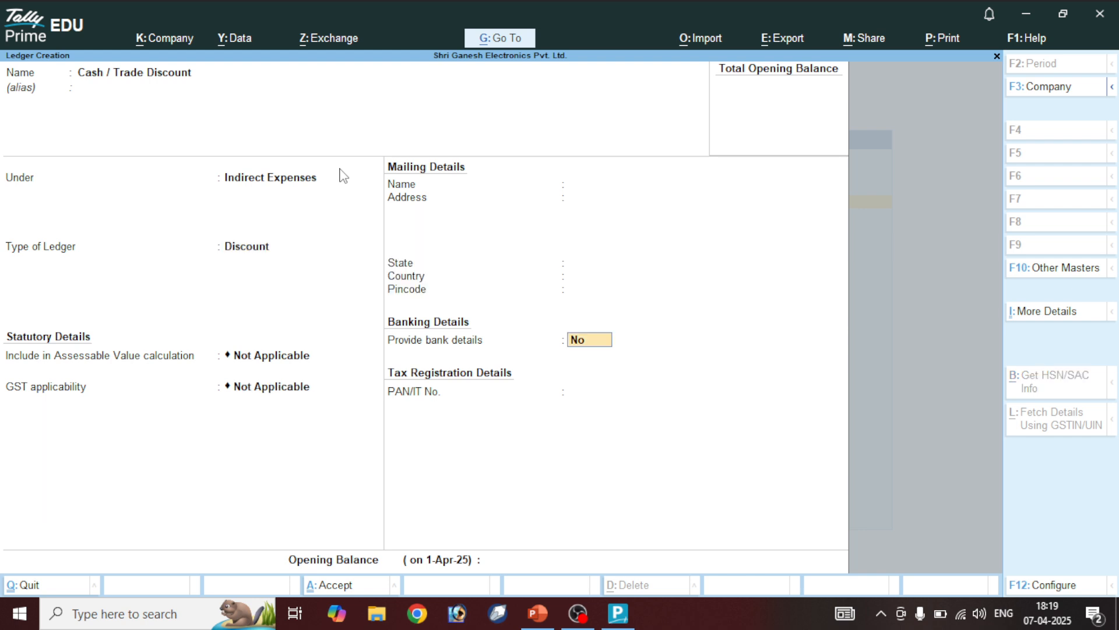
{"action": "key", "text": "ctrl+a"}
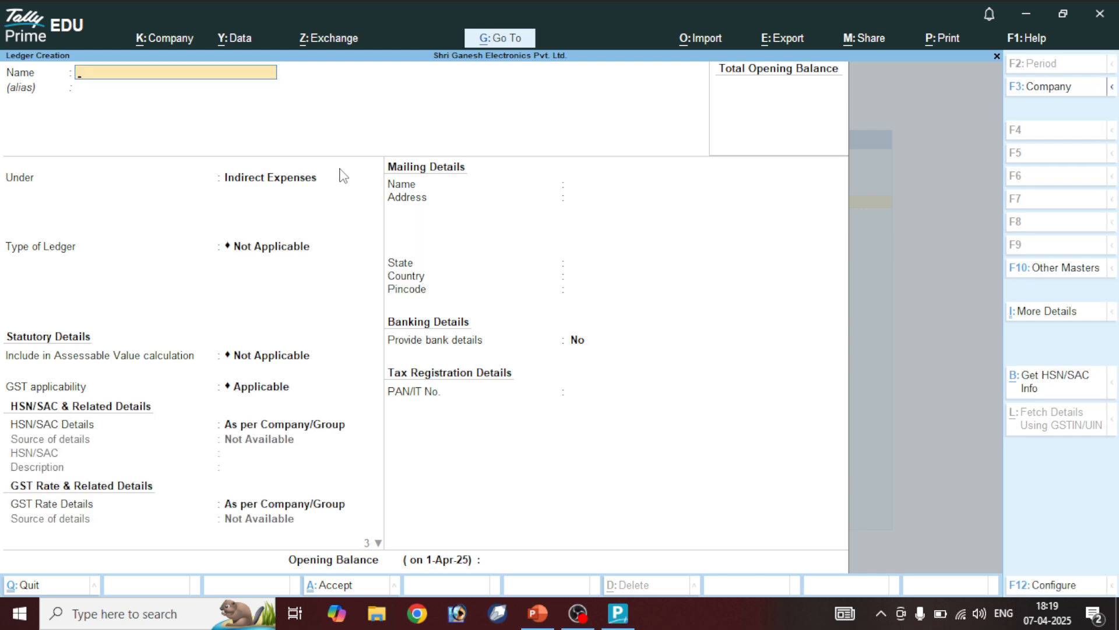
Create the CGST ledger under Duties & Taxes with duty type GST and tax type CGST
{"action": "type", "text": "CGST"}
{"action": "key", "text": "Return"}
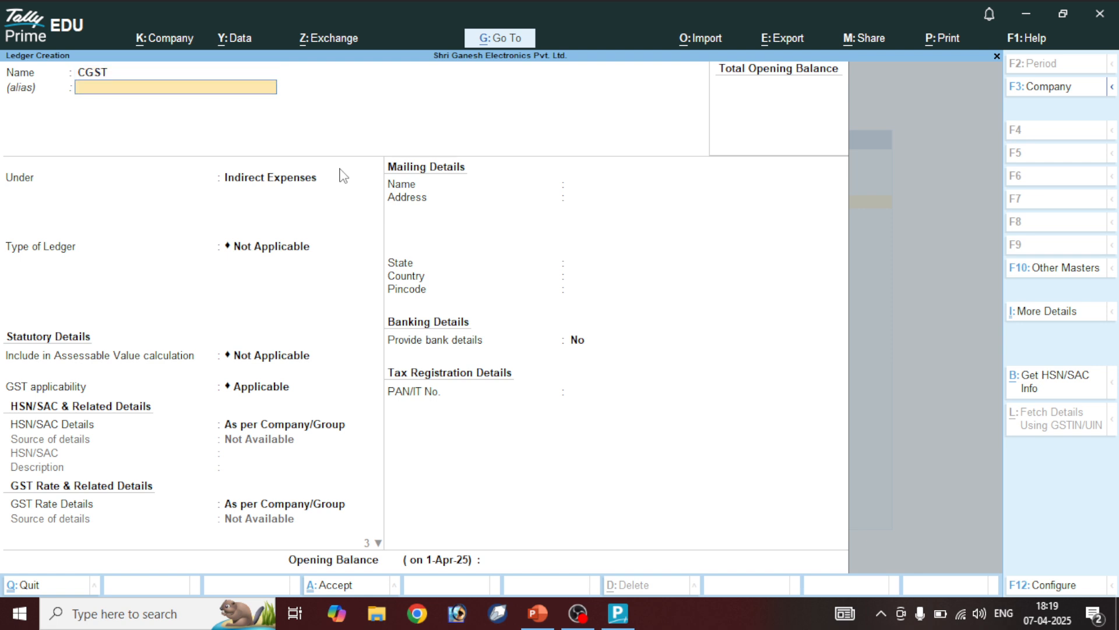
{"action": "key", "text": "Return"}
{"action": "type", "text": "Du"}
{"action": "key", "text": "Return"}
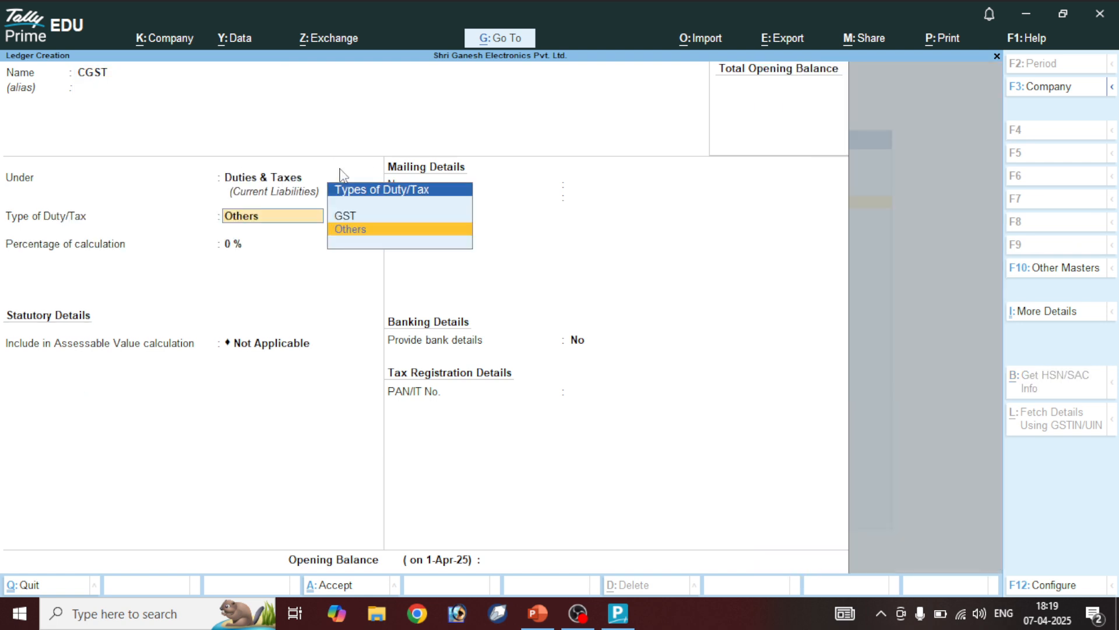
{"action": "key", "text": "Up"}
{"action": "key", "text": "Return"}
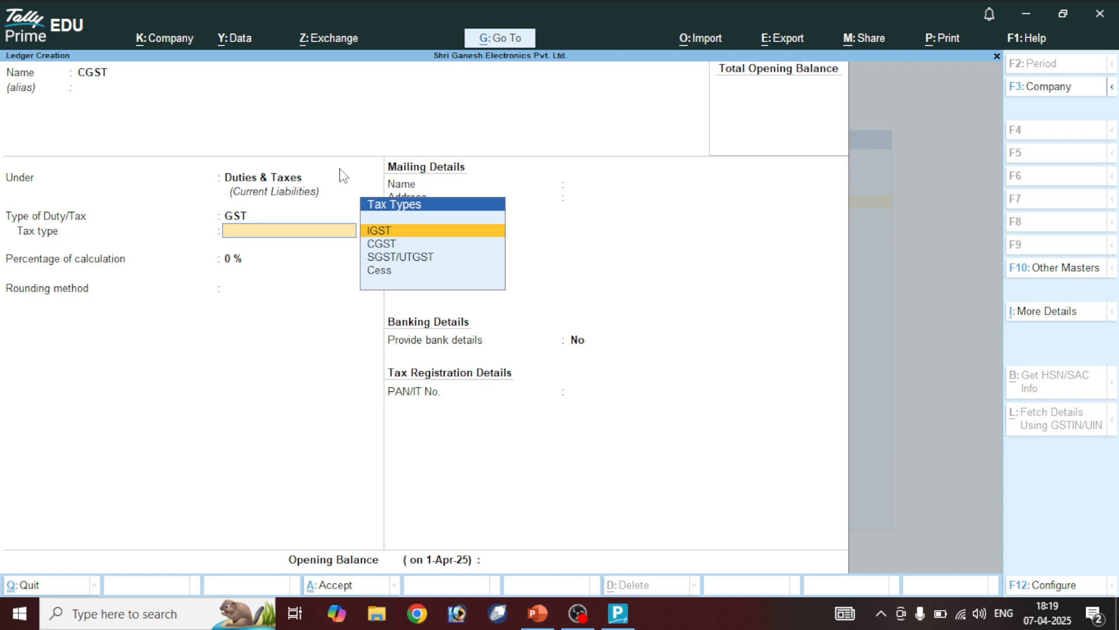
{"action": "key", "text": "Down"}
{"action": "key", "text": "Down"}
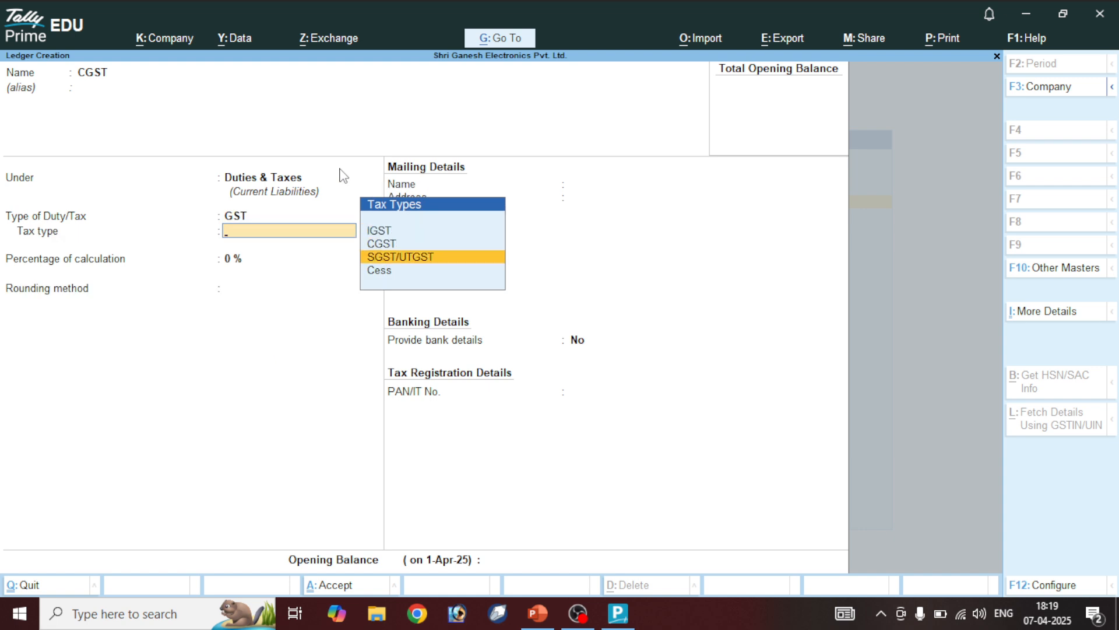
{"action": "key", "text": "Up"}
{"action": "key", "text": "Return"}
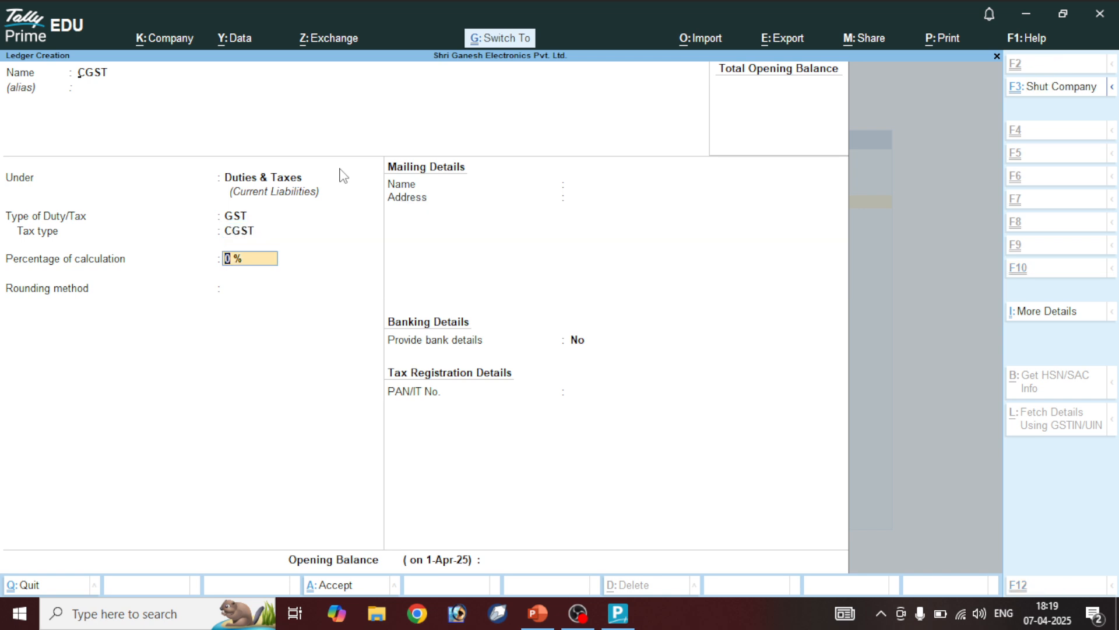
{"action": "key", "text": "ctrl+a"}
Create the SGST ledger under Duties & Taxes with duty type GST and tax type SGST/UTGST
{"action": "type", "text": "SGST"}
{"action": "key", "text": "Return"}
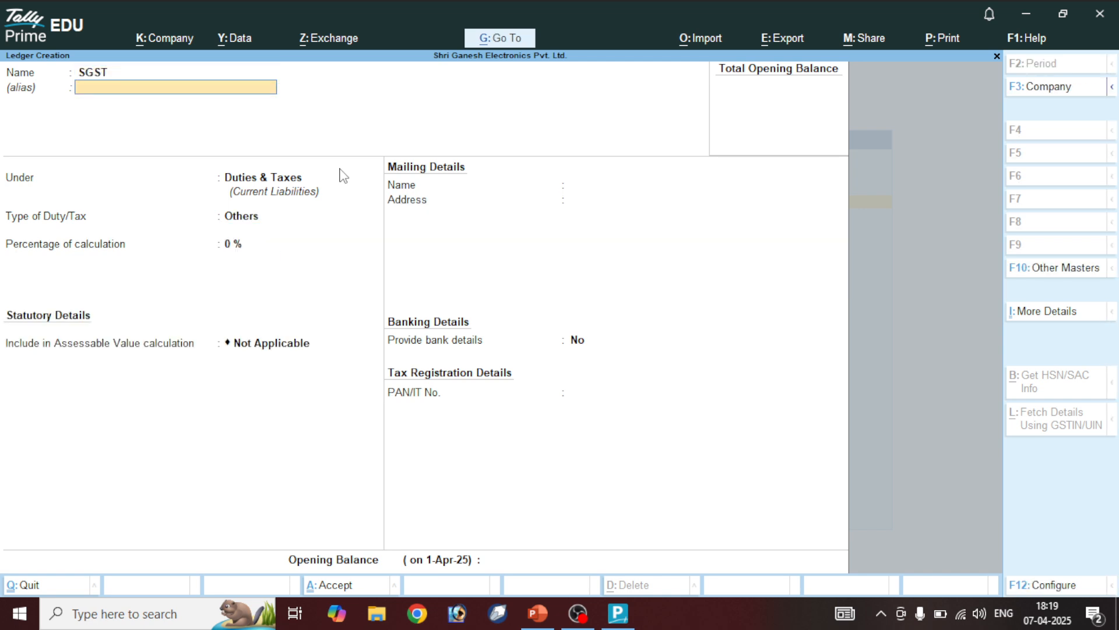
{"action": "key", "text": "Return"}
{"action": "key", "text": "Return"}
{"action": "key", "text": "Up"}
{"action": "key", "text": "Return"}
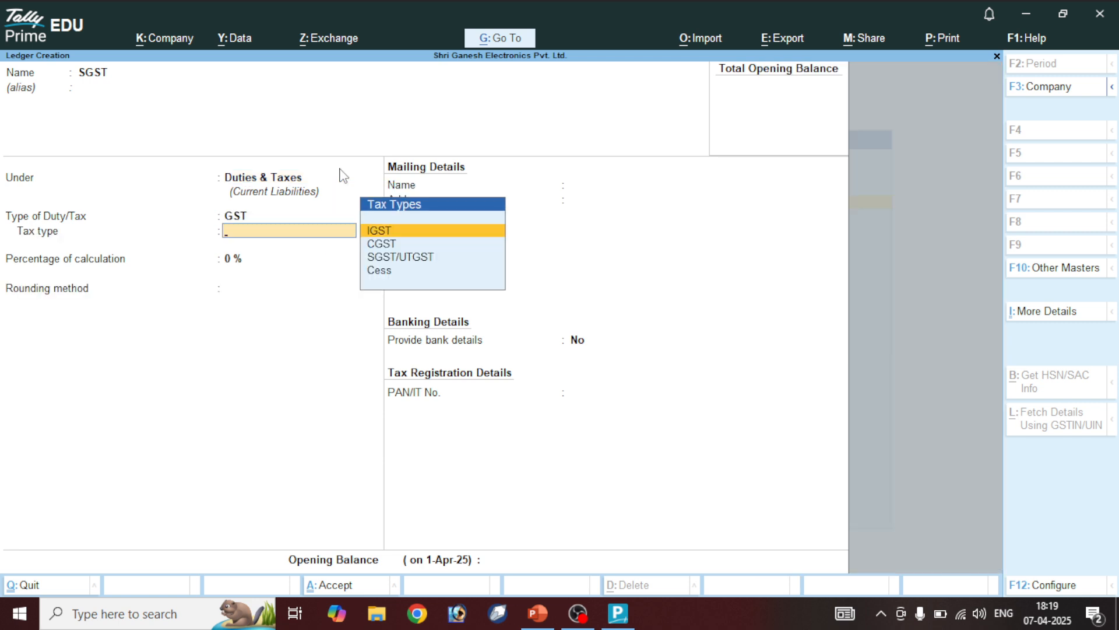
{"action": "key", "text": "Down"}
{"action": "key", "text": "Down"}
{"action": "key", "text": "Return"}
{"action": "key", "text": "ctrl+a"}
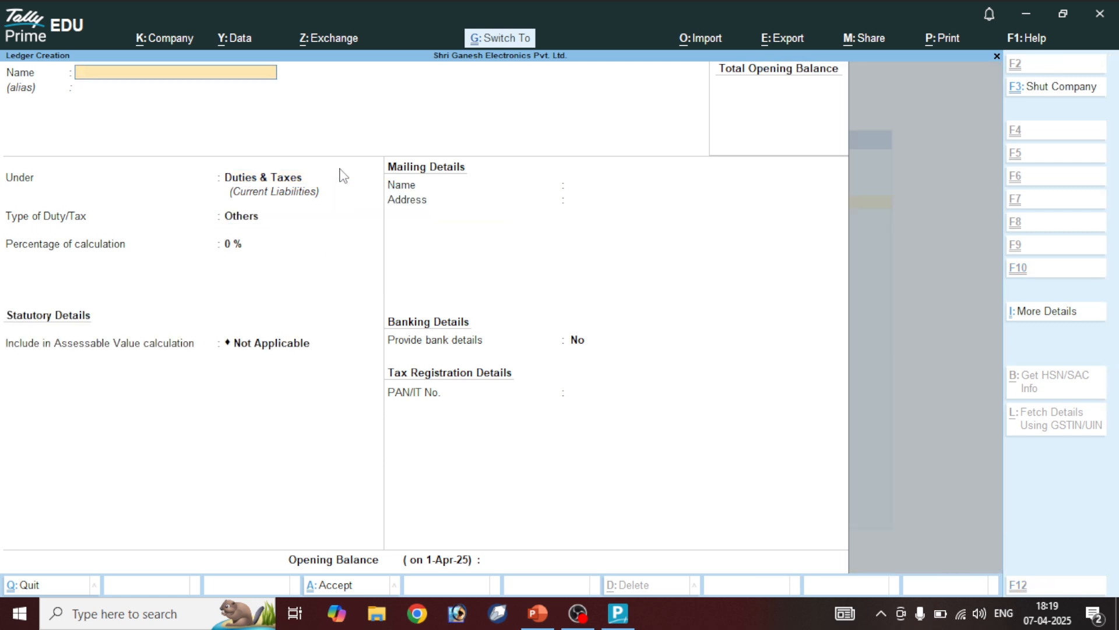
Create the IGST ledger under Duties & Taxes with GST duty and IGST tax type
{"action": "type", "text": "IGST"}
{"action": "key", "text": "Return"}
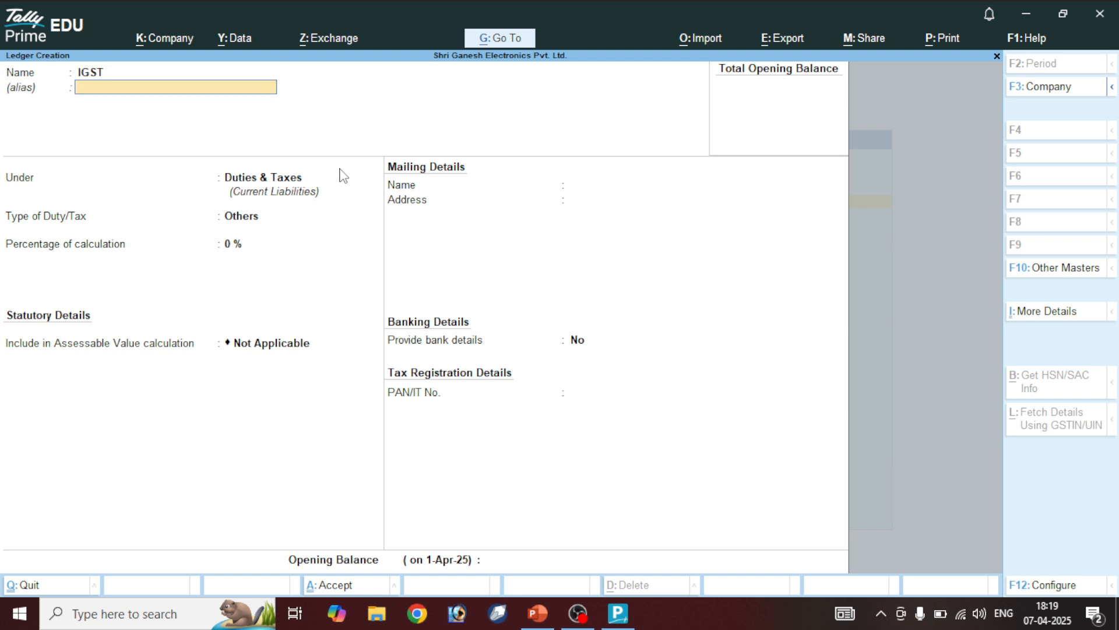
{"action": "key", "text": "Return"}
{"action": "key", "text": "Return"}
{"action": "key", "text": "Up"}
{"action": "key", "text": "Return"}
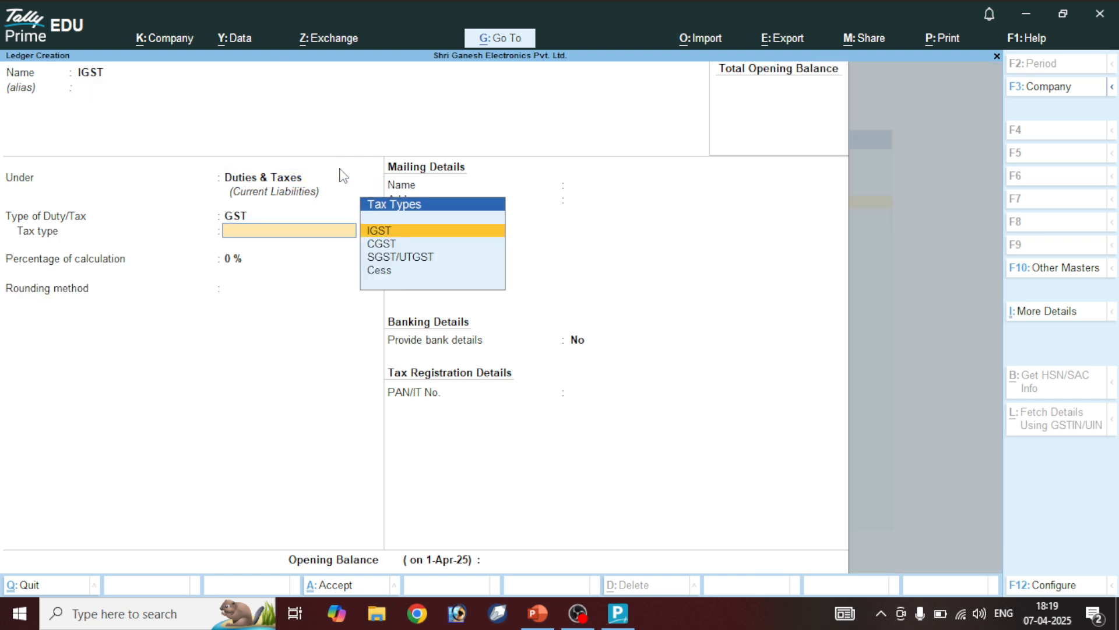
{"action": "key", "text": "Return"}
{"action": "key", "text": "ctrl+a"}
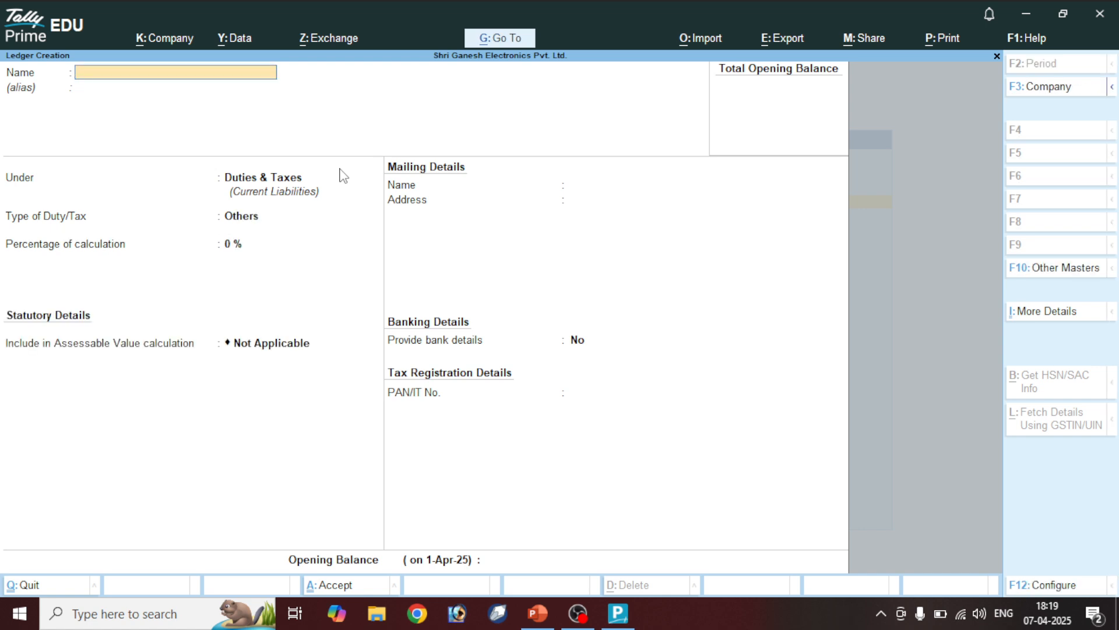
{"action": "key", "text": "Escape"}
{"action": "key", "text": "Escape"}
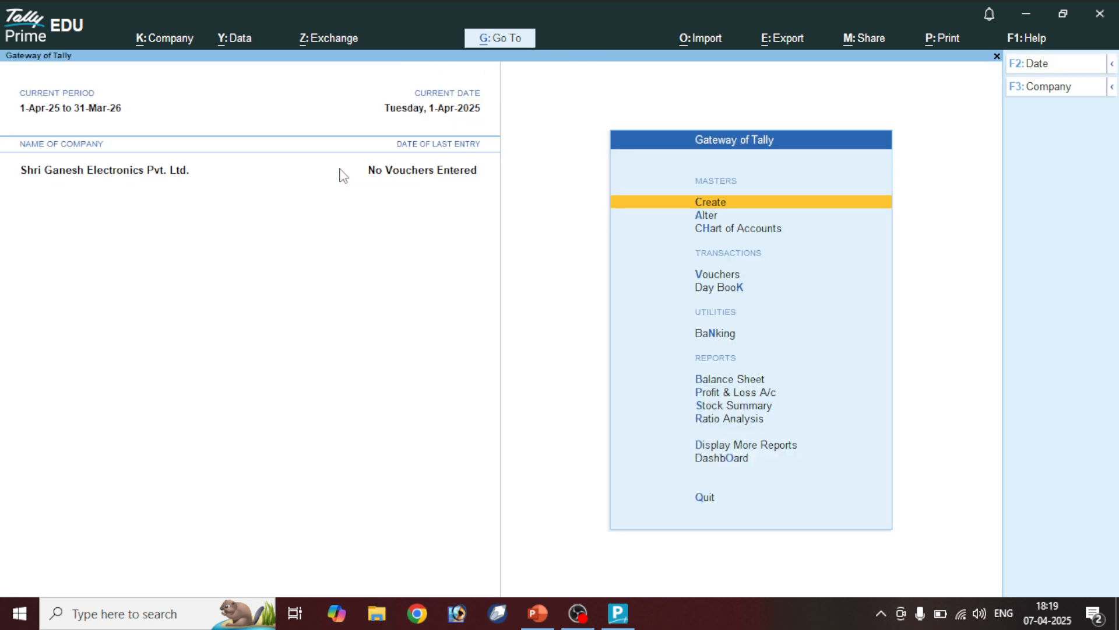
Show all ledgers from the Chart of Accounts as a flat Ledger View list
{"action": "key", "text": "Down"}
{"action": "key", "text": "Down"}
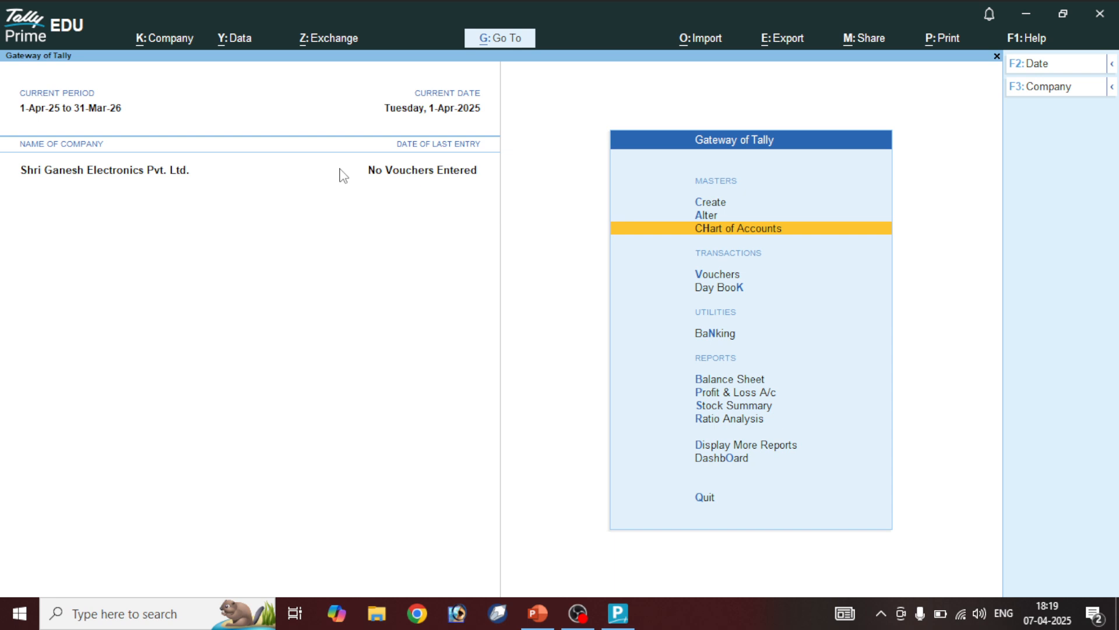
{"action": "key", "text": "Return"}
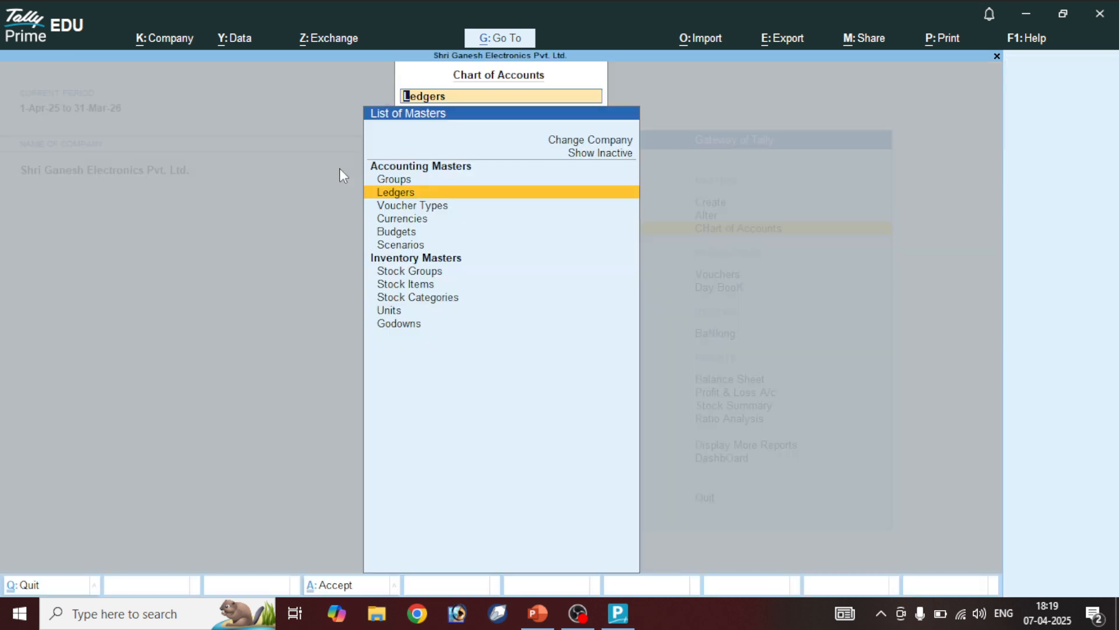
{"action": "key", "text": "Return"}
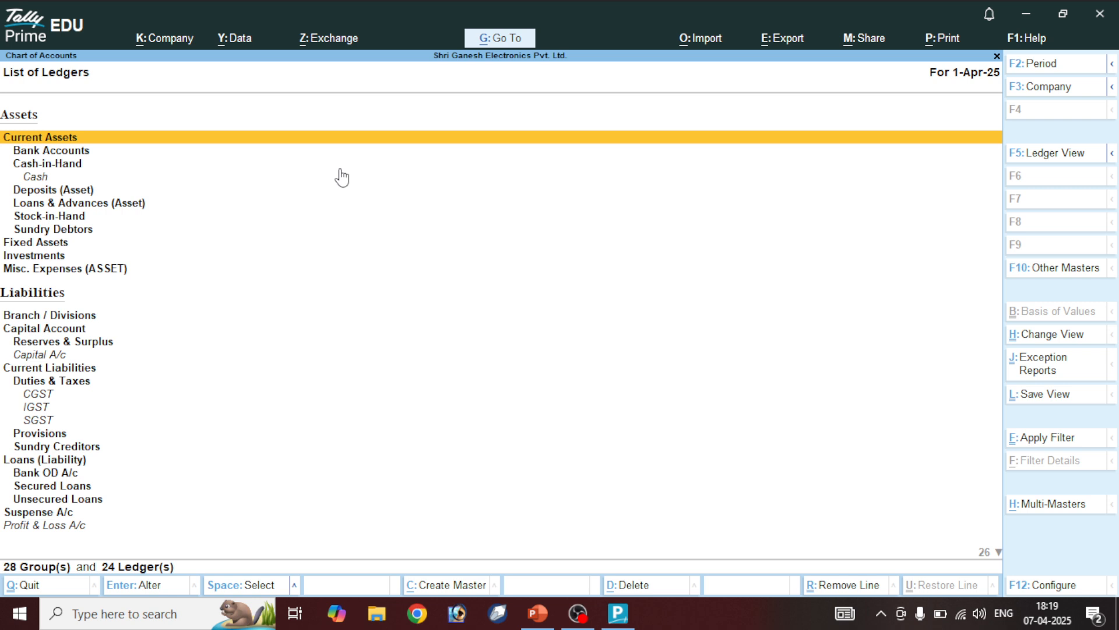
{"action": "key", "text": "F5"}
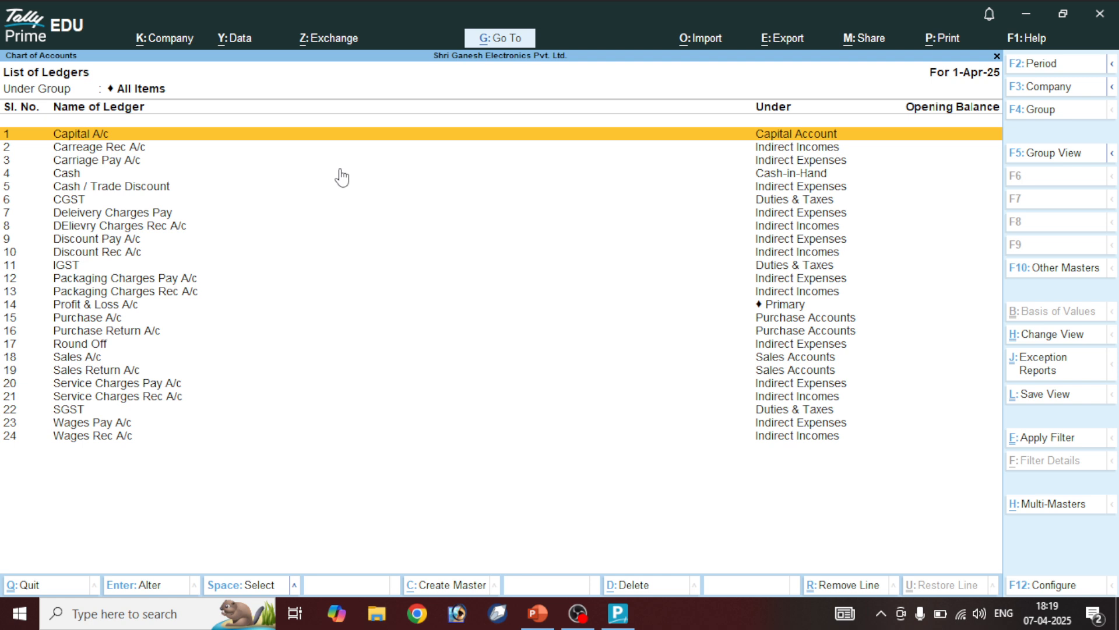
Check the 24 ledgers and open DElievry Charges Rec A/c for alteration
{"action": "key", "text": "Down"}
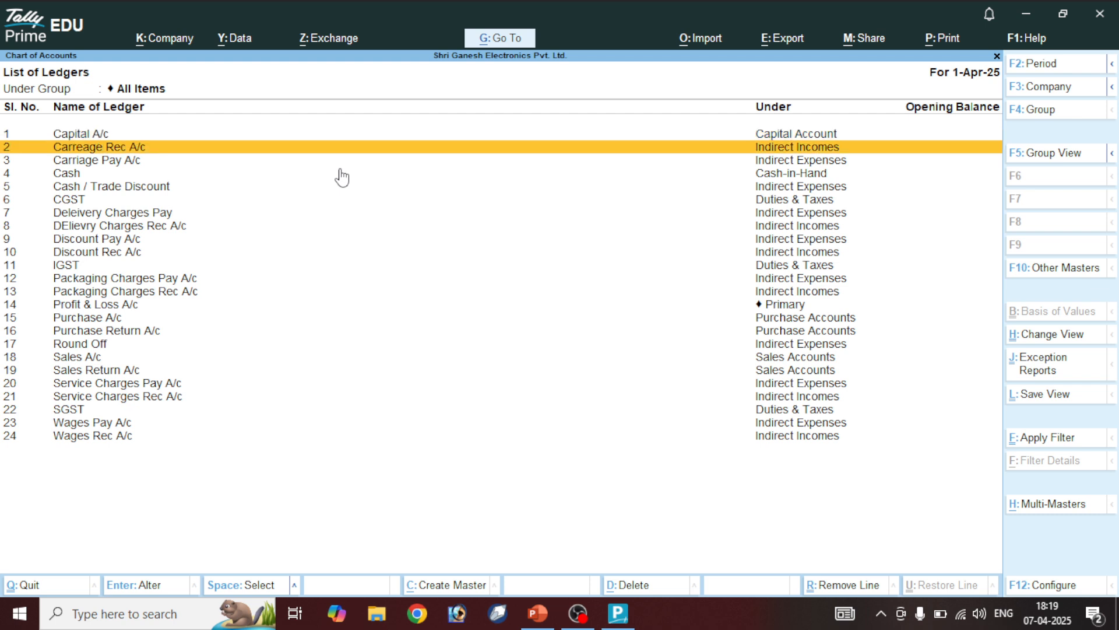
{"action": "key", "text": "Down"}
{"action": "key", "text": "Down"}
{"action": "key", "text": "Down"}
{"action": "key", "text": "Down"}
{"action": "key", "text": "Down"}
{"action": "key", "text": "Down"}
{"action": "key", "text": "Down"}
{"action": "key", "text": "Down"}
{"action": "key", "text": "Down"}
{"action": "key", "text": "Down"}
{"action": "key", "text": "Down"}
{"action": "key", "text": "Down"}
{"action": "key", "text": "Down"}
{"action": "key", "text": "Down"}
{"action": "key", "text": "Down"}
{"action": "key", "text": "Down"}
{"action": "key", "text": "Down"}
{"action": "key", "text": "Down"}
{"action": "key", "text": "Down"}
{"action": "key", "text": "Down"}
{"action": "key", "text": "Up"}
{"action": "key", "text": "Up"}
{"action": "key", "text": "Up"}
{"action": "key", "text": "Up"}
{"action": "key", "text": "Up"}
{"action": "key", "text": "Up"}
{"action": "key", "text": "Up"}
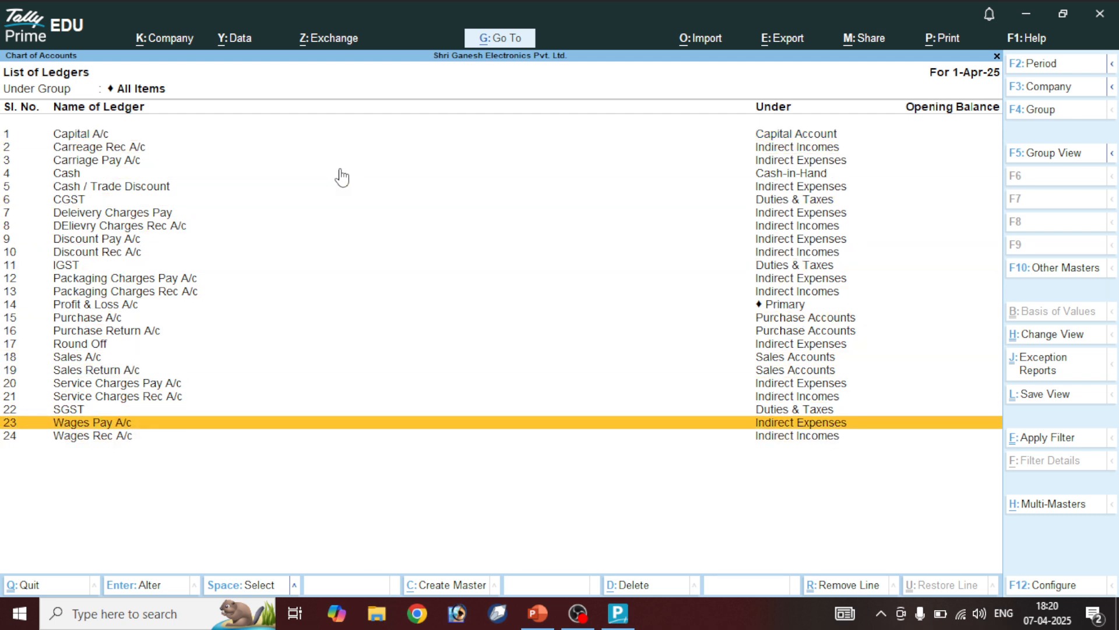
{"action": "key", "text": "Up"}
{"action": "key", "text": "Up"}
{"action": "key", "text": "Up"}
{"action": "key", "text": "Up"}
{"action": "key", "text": "Up"}
{"action": "key", "text": "Up"}
{"action": "key", "text": "Up"}
{"action": "key", "text": "Up"}
{"action": "key", "text": "Up"}
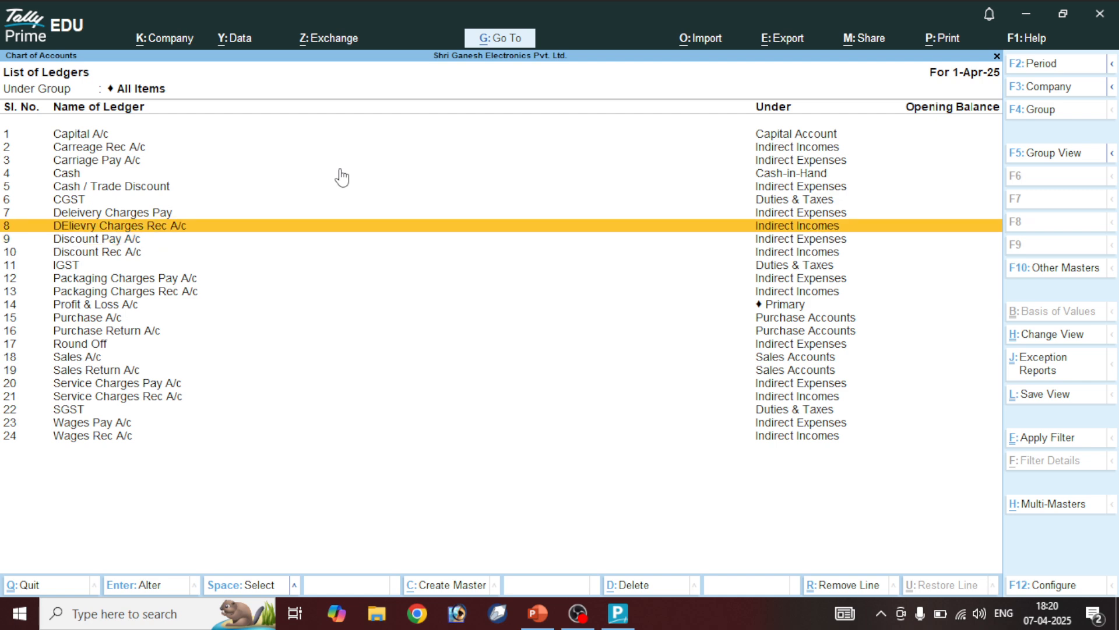
{"action": "key", "text": "Return"}
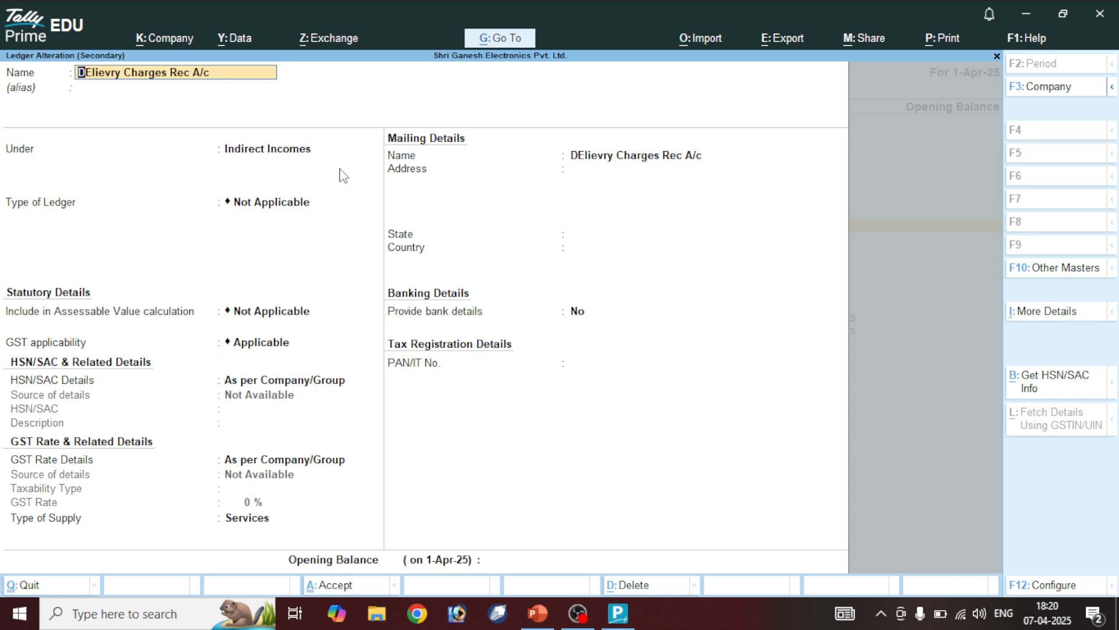
Rename the ledger to 'Deleivery Charges Rec A/c', save it, and return to Gateway of Tally
{"action": "type", "text": "Deleive"}
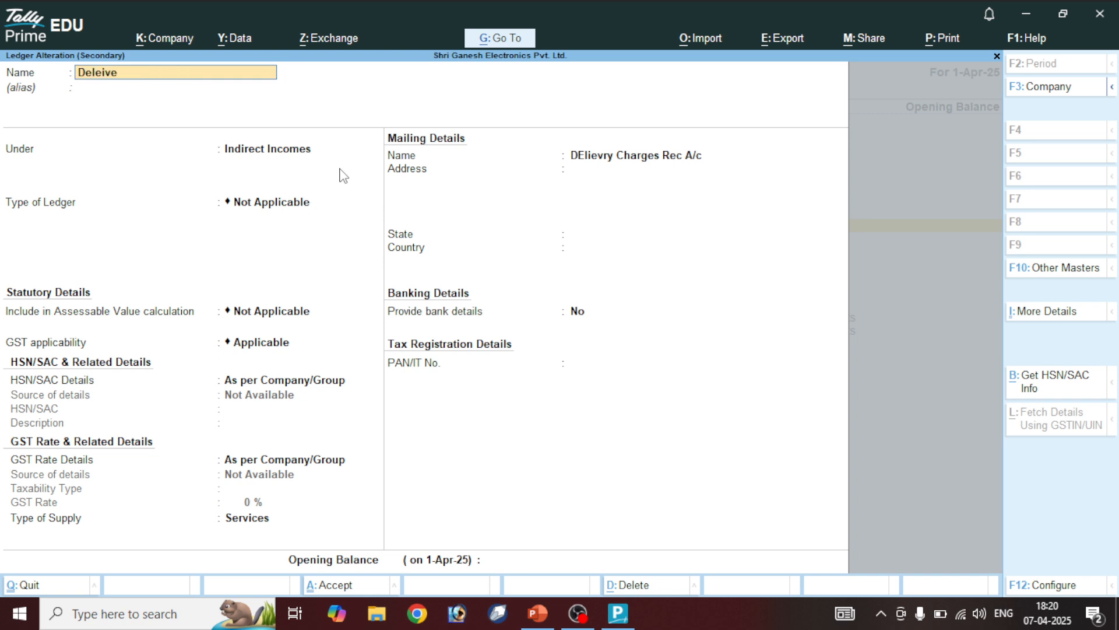
{"action": "type", "text": "ry Charges Rec A/c"}
{"action": "key", "text": "Return"}
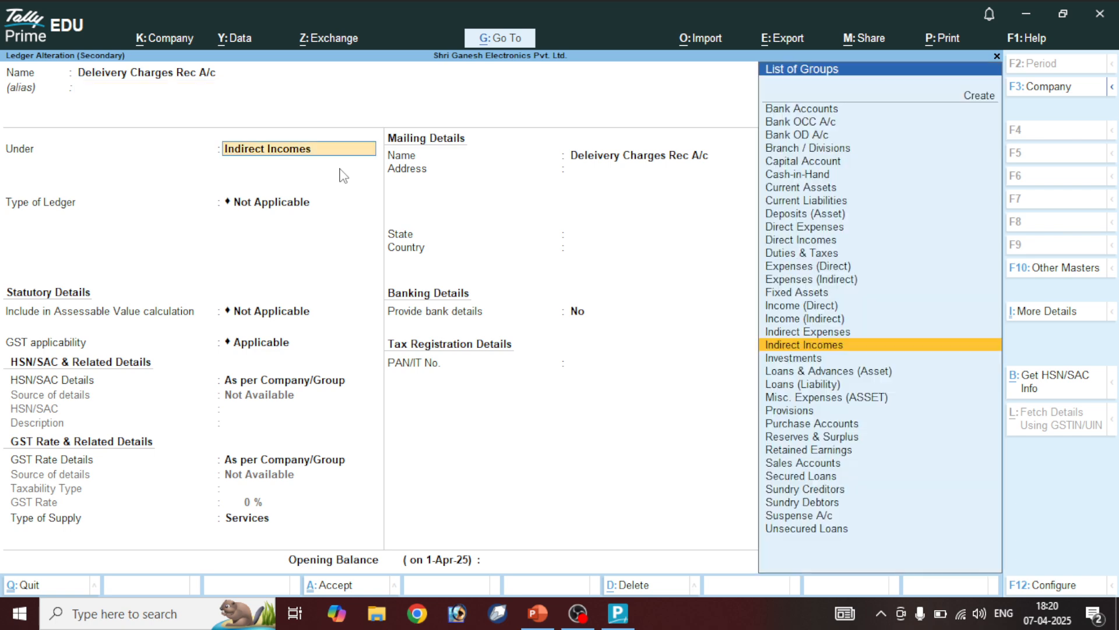
{"action": "key", "text": "ctrl+a"}
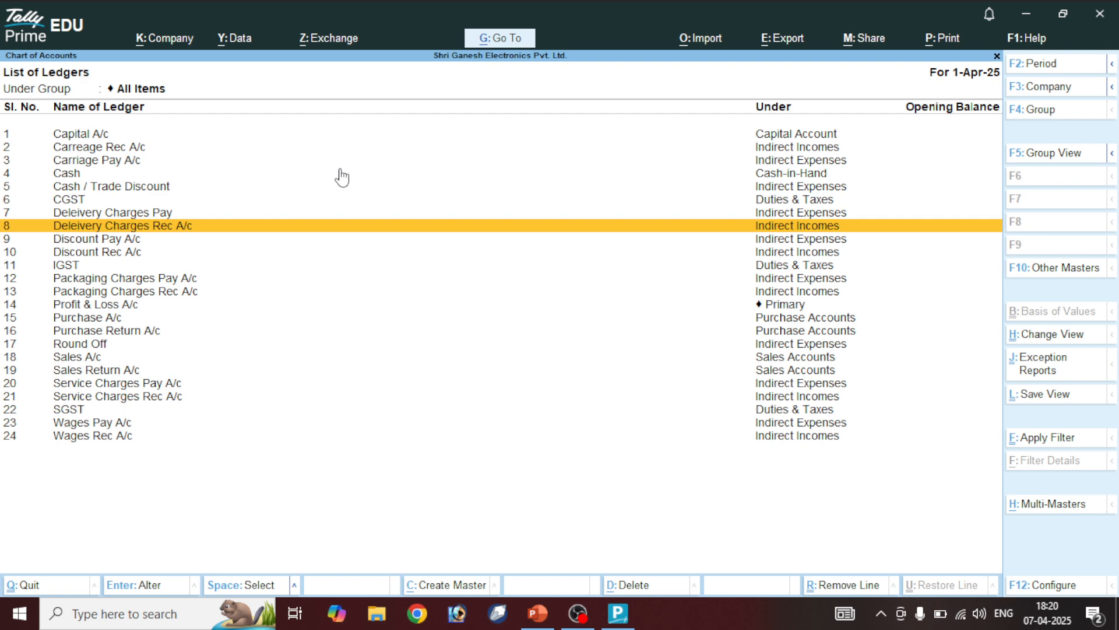
{"action": "key", "text": "Escape"}
{"action": "key", "text": "Escape"}
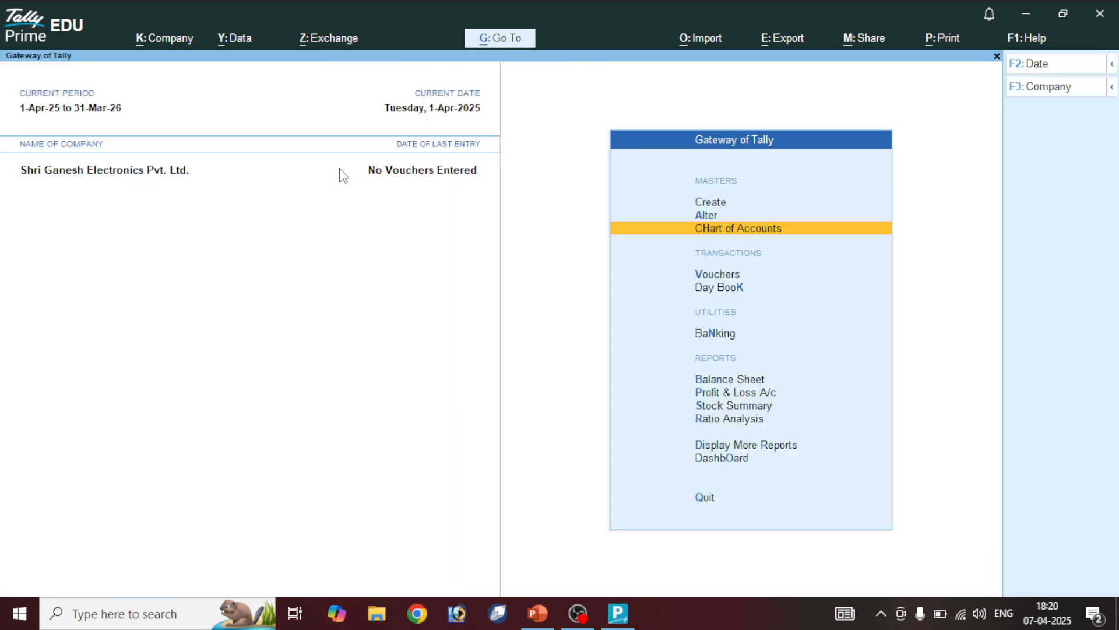
Show the Create Ledger In Tally Prime slide in PowerPoint and advance to the next slide
{"action": "left_click", "coordinate": [537, 612]}
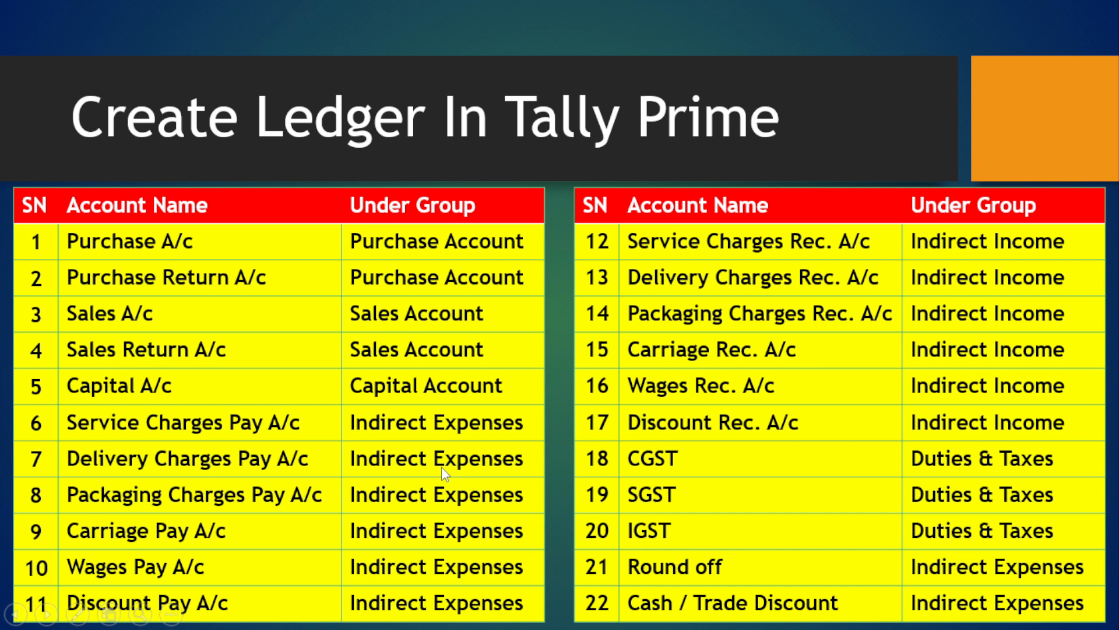
{"action": "left_click", "coordinate": [588, 370]}
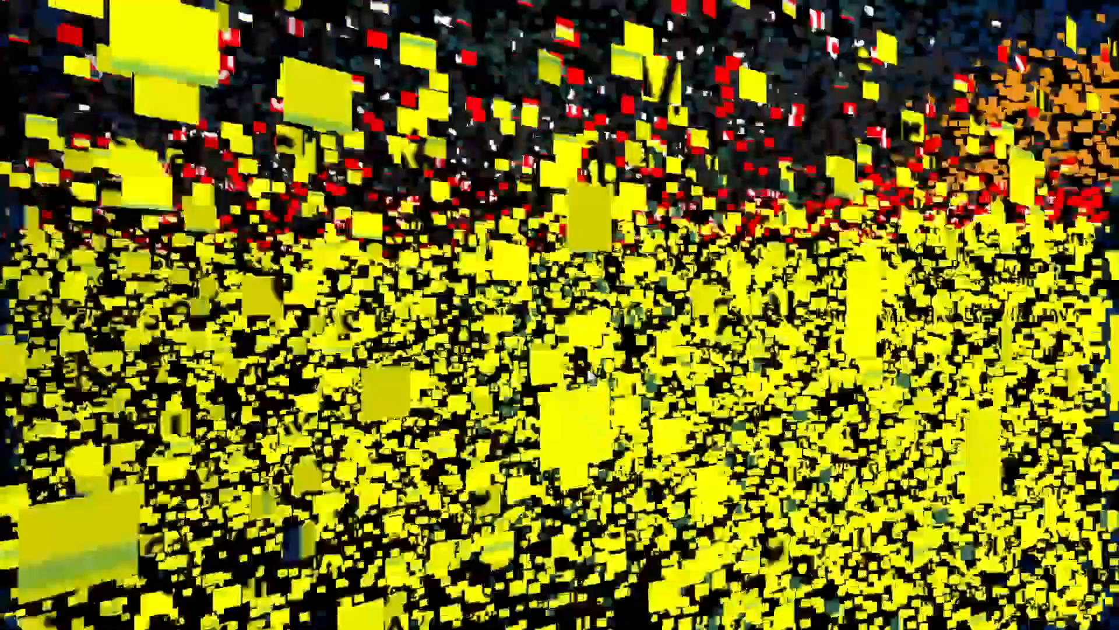
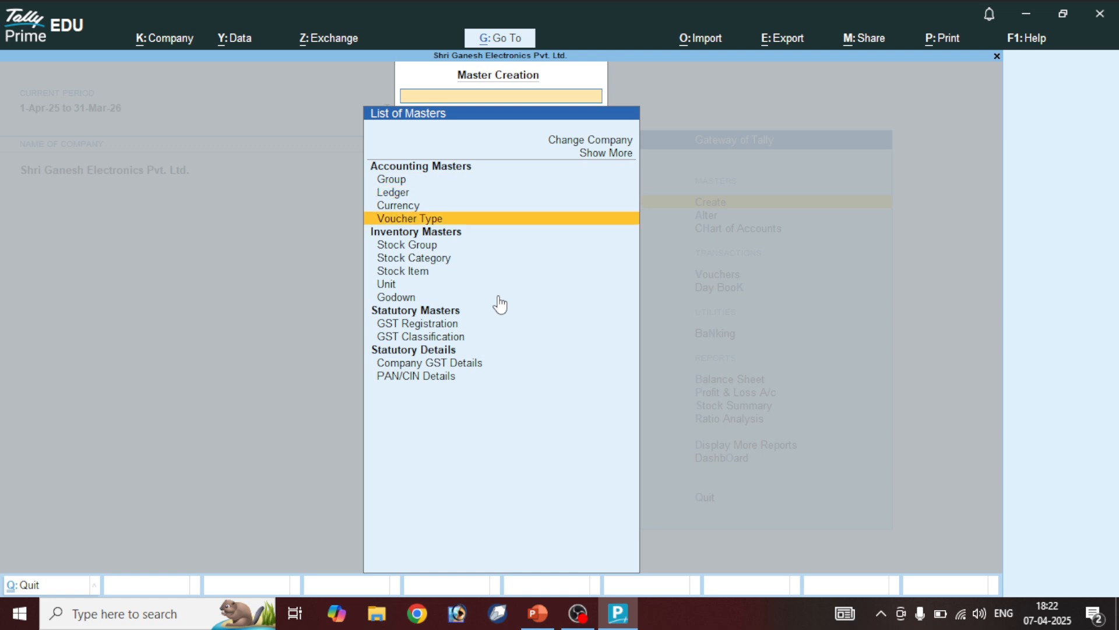
{"action": "key", "text": "Down"}
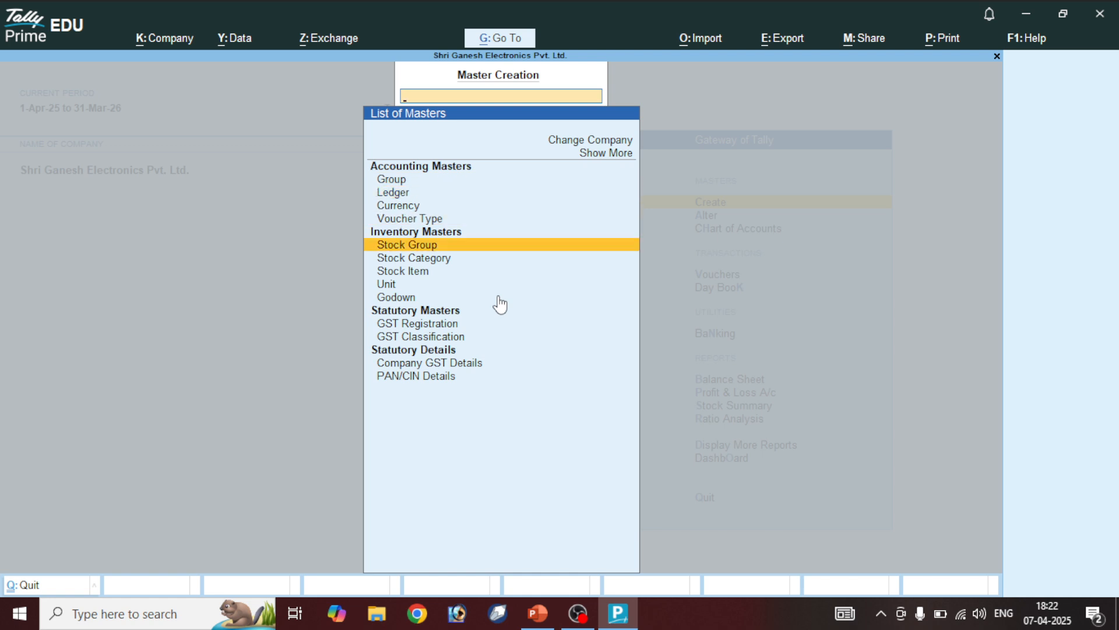
Create stock group 'Electronics' under Primary with item quantities set to add up
{"action": "key", "text": "Return"}
{"action": "type", "text": "E"}
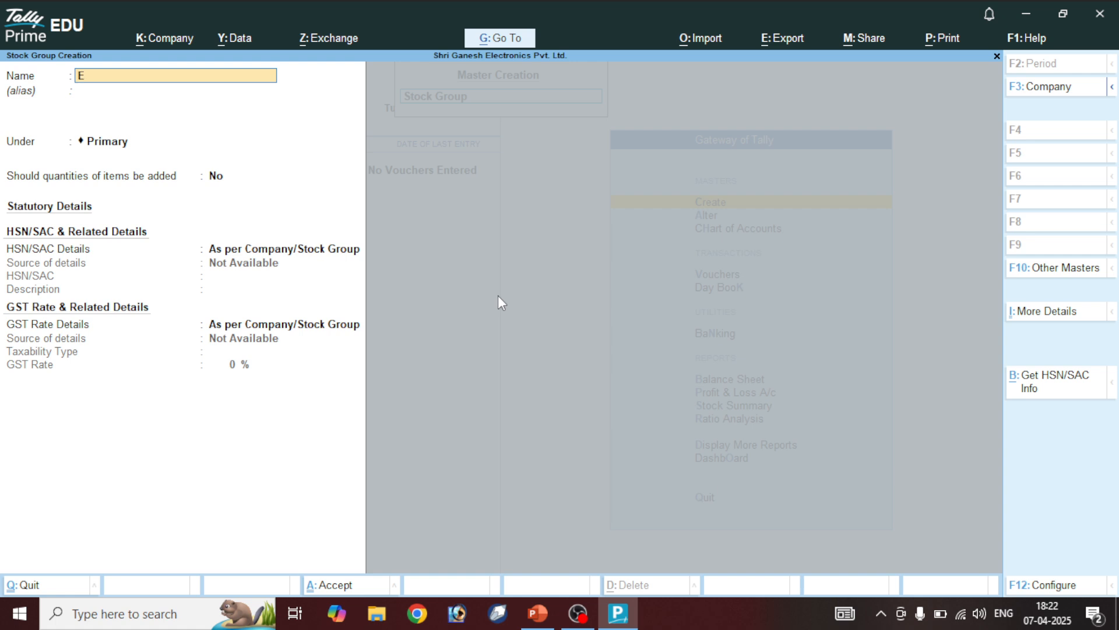
{"action": "type", "text": "lectronics"}
{"action": "key", "text": "Return"}
{"action": "key", "text": "Return"}
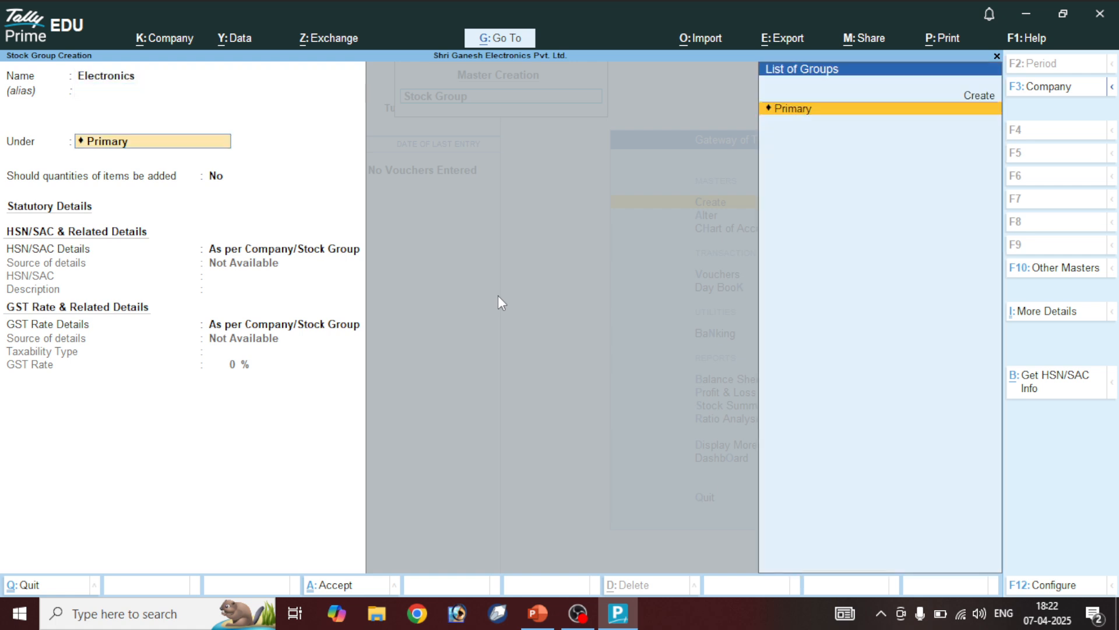
{"action": "key", "text": "Return"}
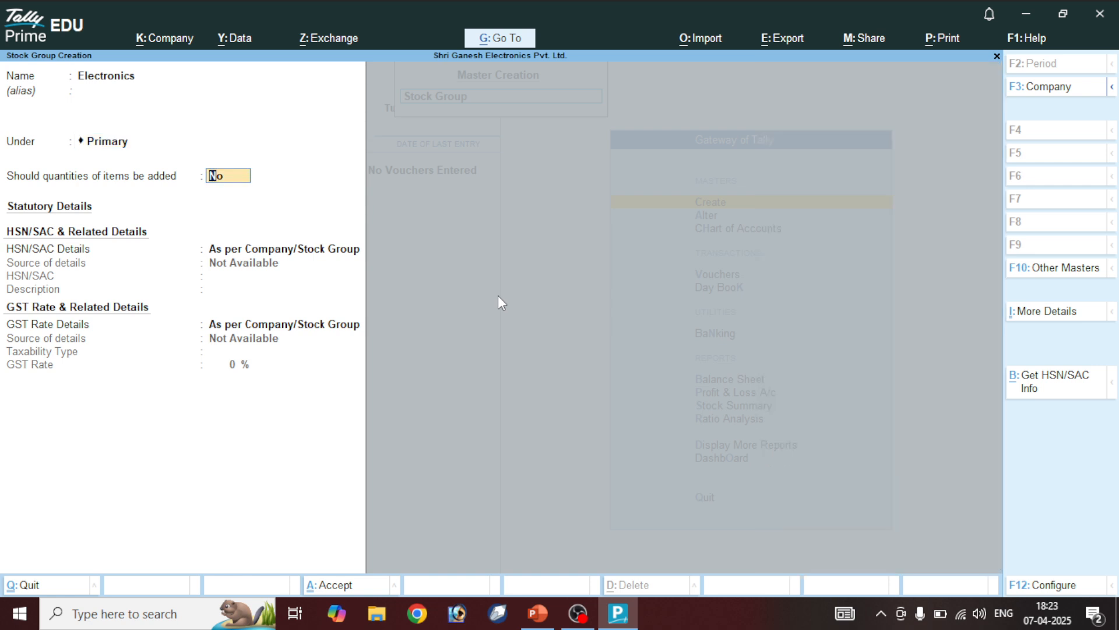
{"action": "type", "text": "yes"}
{"action": "key", "text": "Return"}
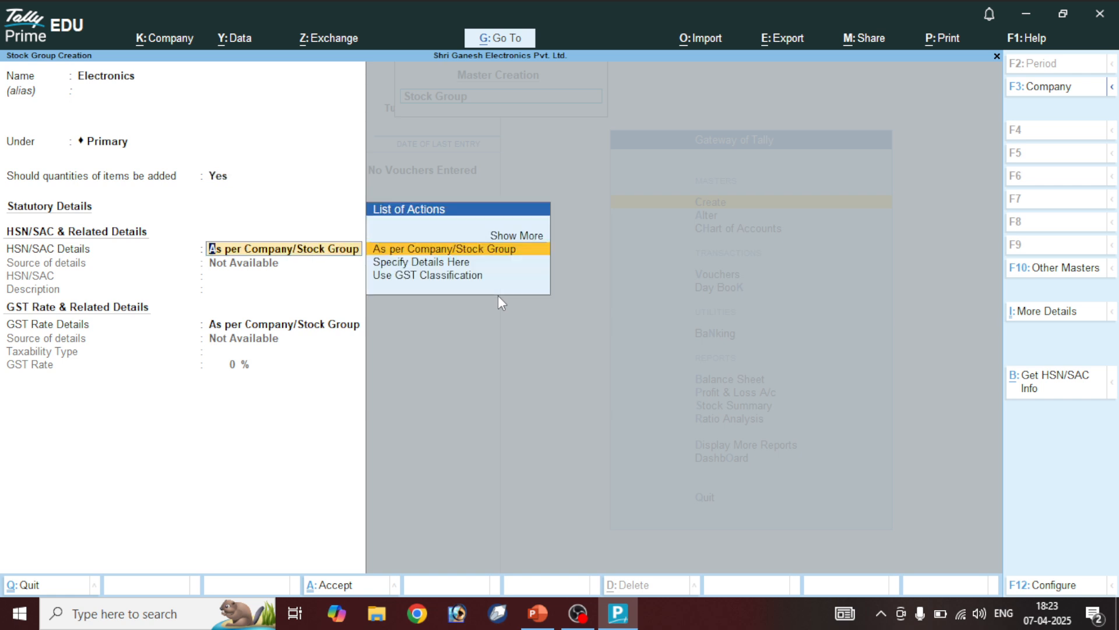
{"action": "key", "text": "ctrl+a"}
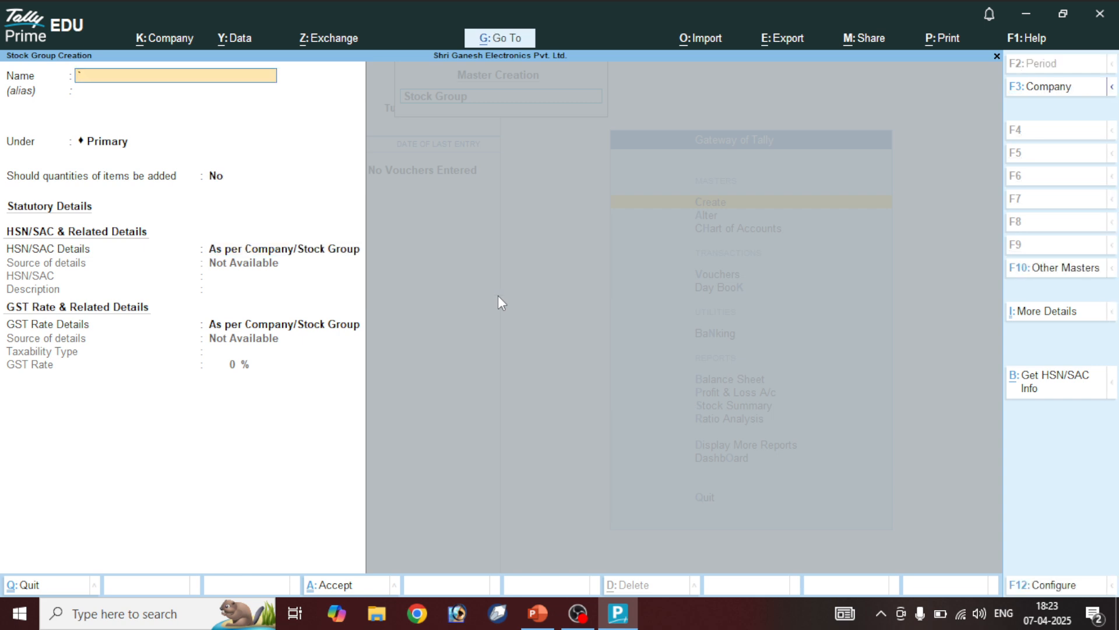
Leave the empty stock group form and go back to Gateway of Tally
{"action": "key", "text": "Escape"}
{"action": "key", "text": "y"}
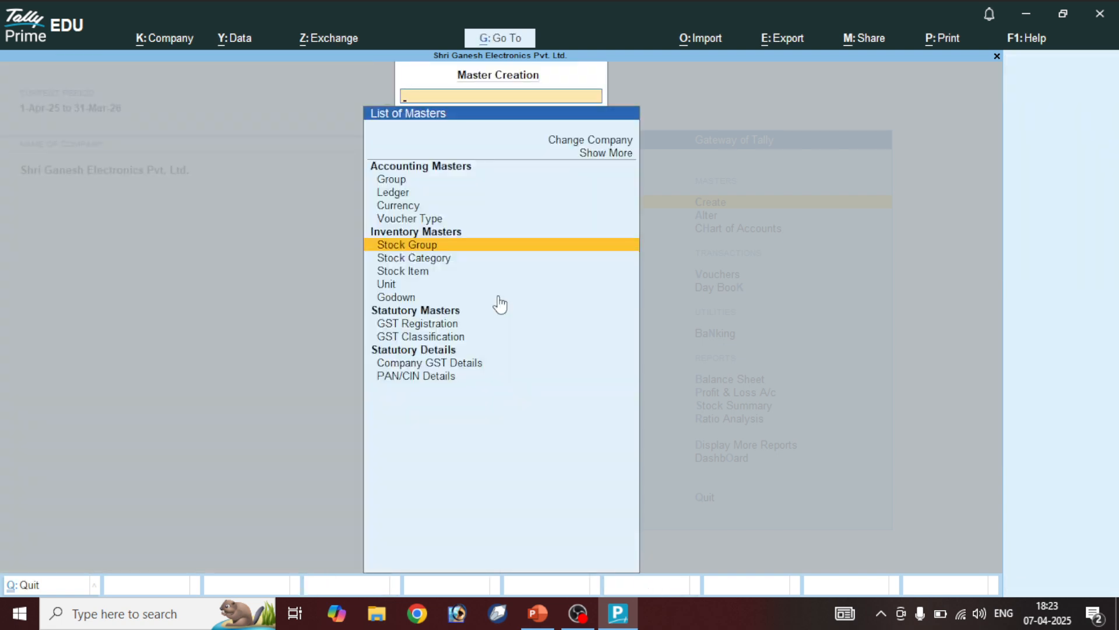
{"action": "key", "text": "Escape"}
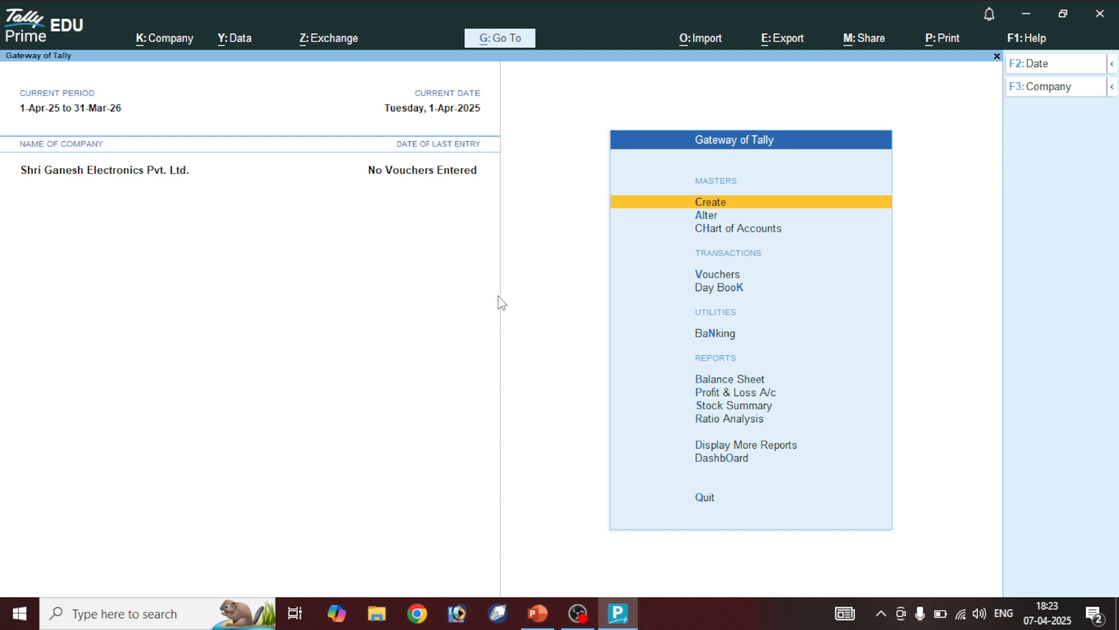
Start a new unit with symbol 'Nos' and formal name 'Numbers'
{"action": "key", "text": "Return"}
{"action": "key", "text": "Down"}
{"action": "key", "text": "Down"}
{"action": "key", "text": "Down"}
{"action": "key", "text": "Down"}
{"action": "key", "text": "Down"}
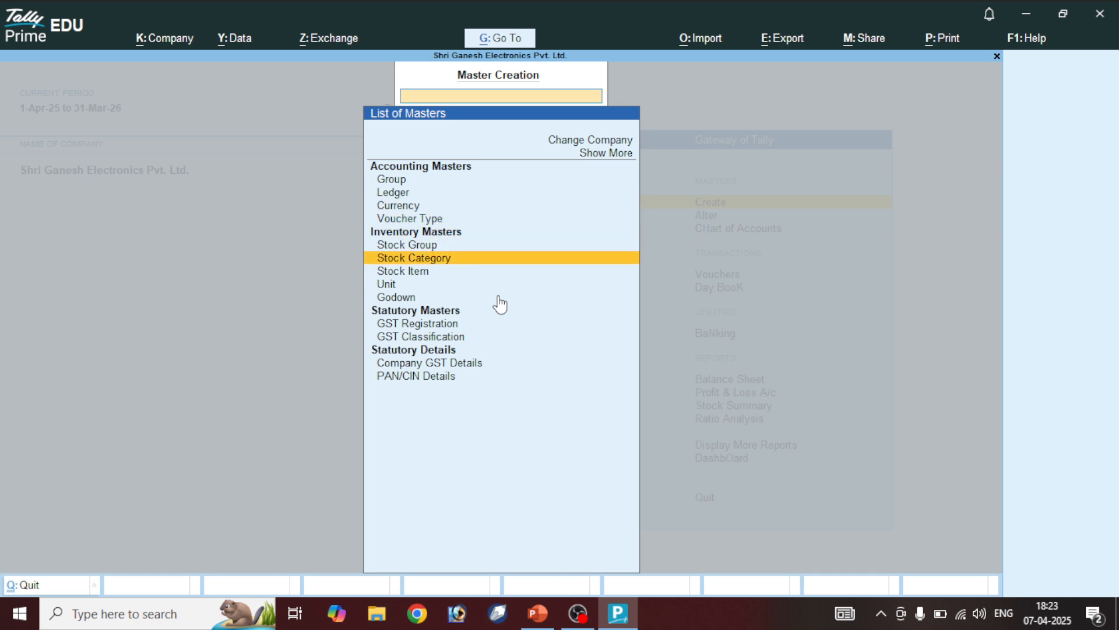
{"action": "key", "text": "Down"}
{"action": "key", "text": "Down"}
{"action": "key", "text": "Return"}
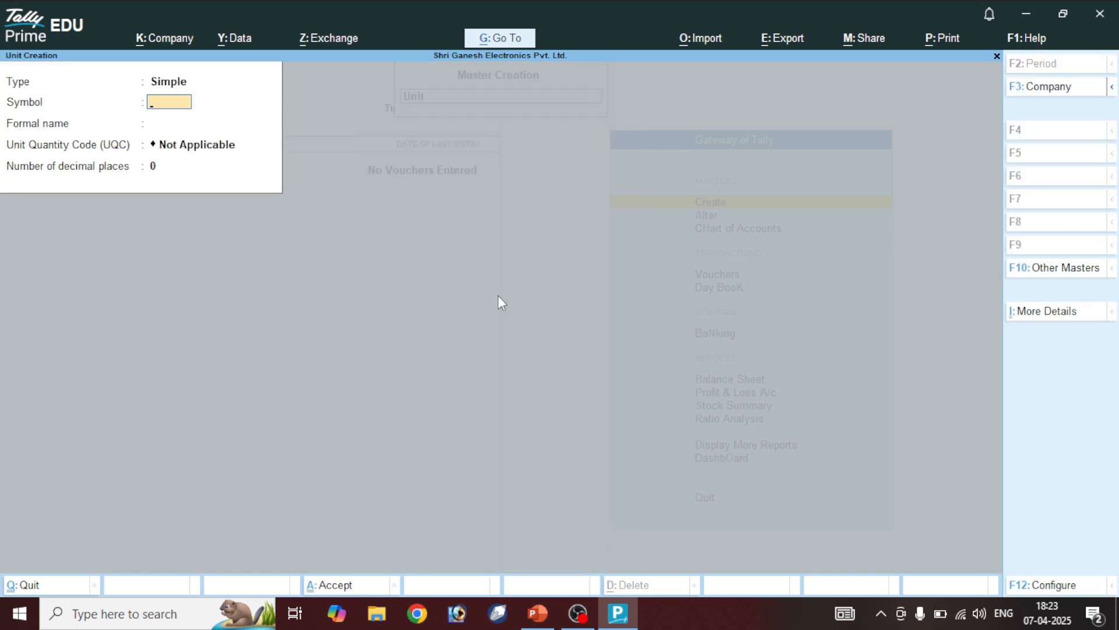
{"action": "type", "text": "Nos"}
{"action": "key", "text": "Return"}
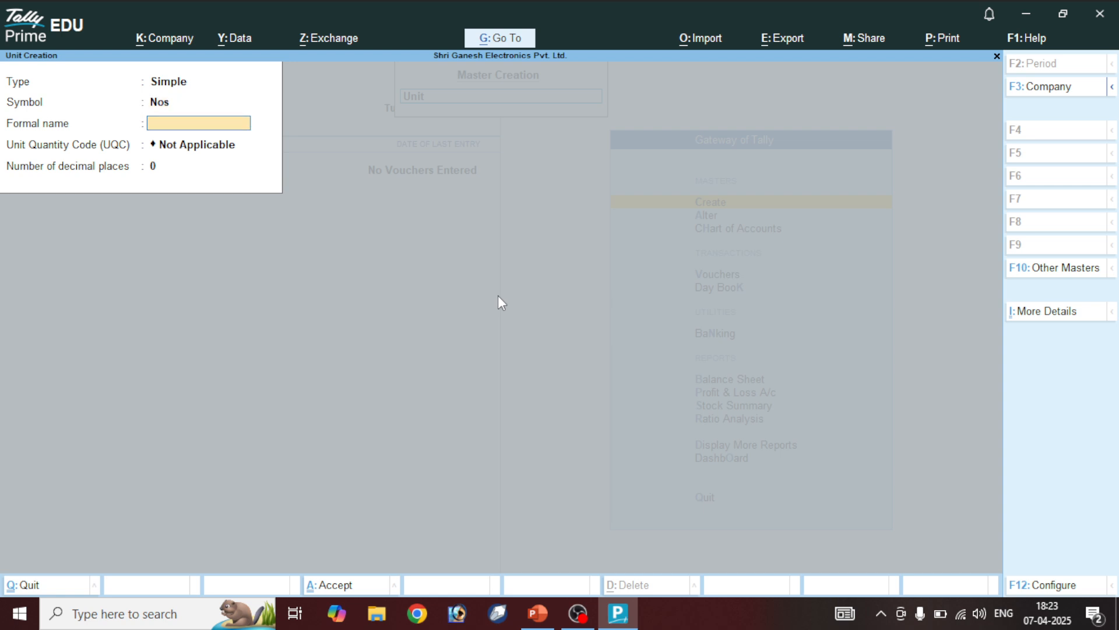
{"action": "type", "text": "Numbers"}
{"action": "key", "text": "Return"}
Give the Nos unit UQC NOS-NUMBERS and 0 decimal places, and save it
{"action": "type", "text": "numb"}
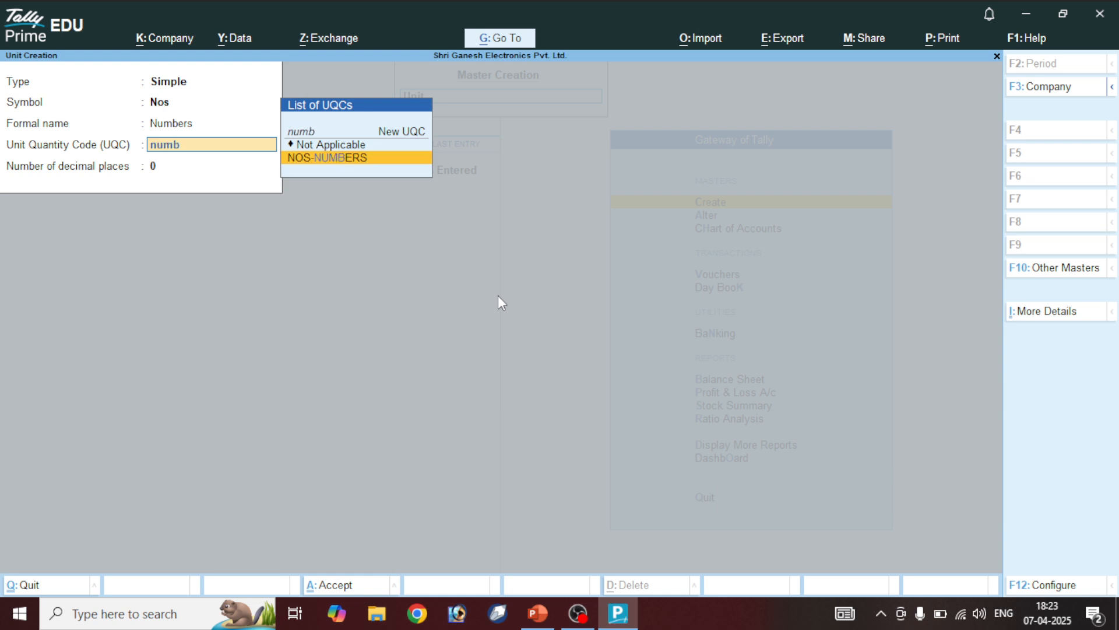
{"action": "key", "text": "Return"}
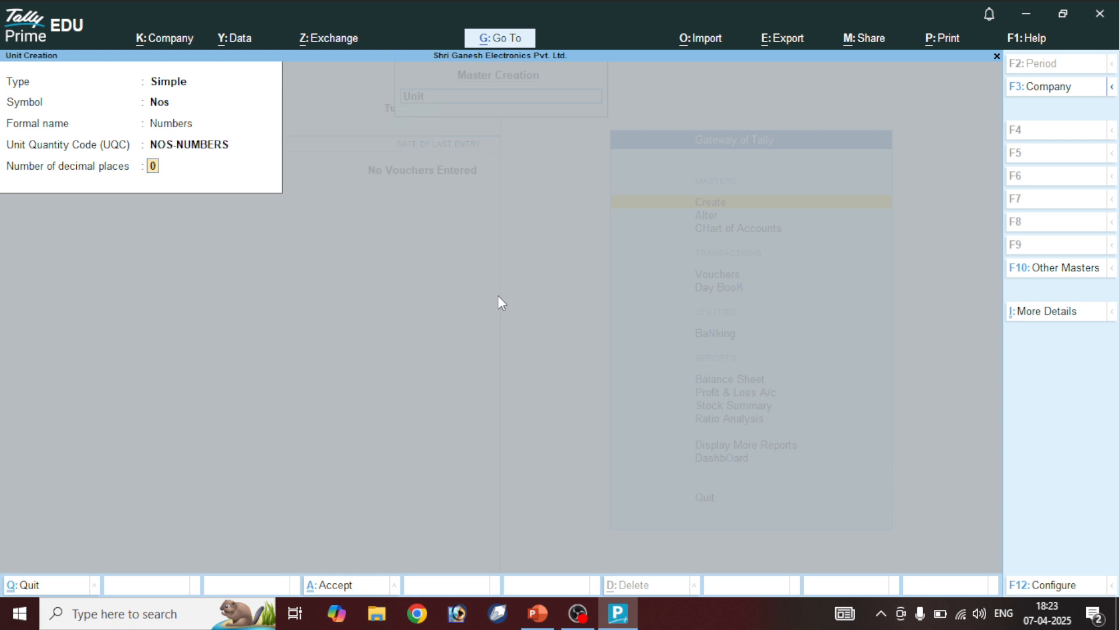
{"action": "type", "text": "3"}
{"action": "key", "text": "Up"}
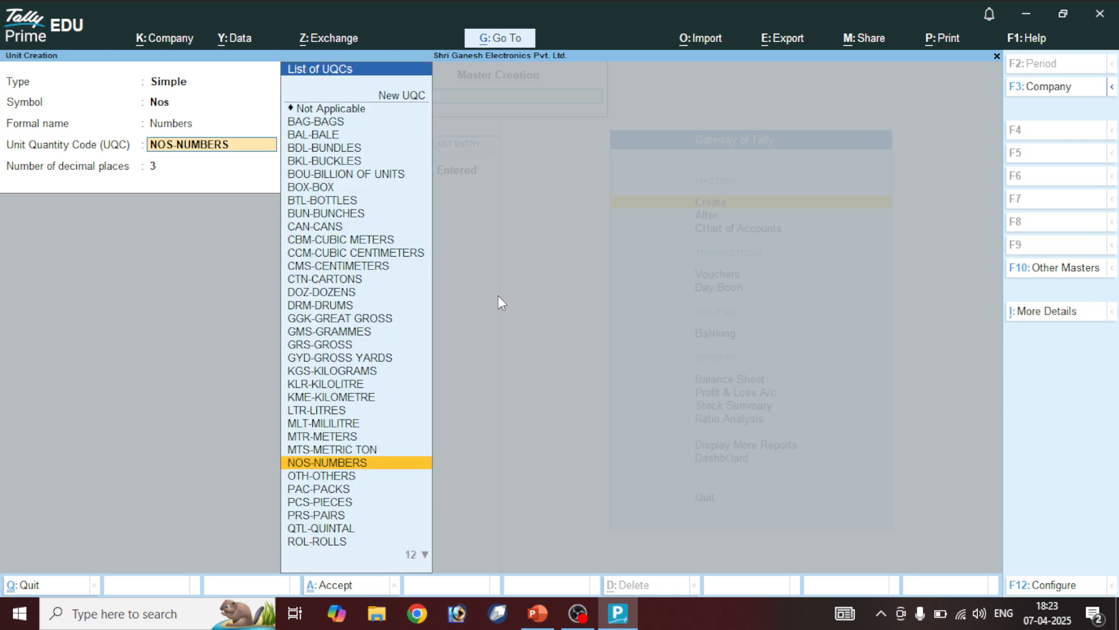
{"action": "key", "text": "Return"}
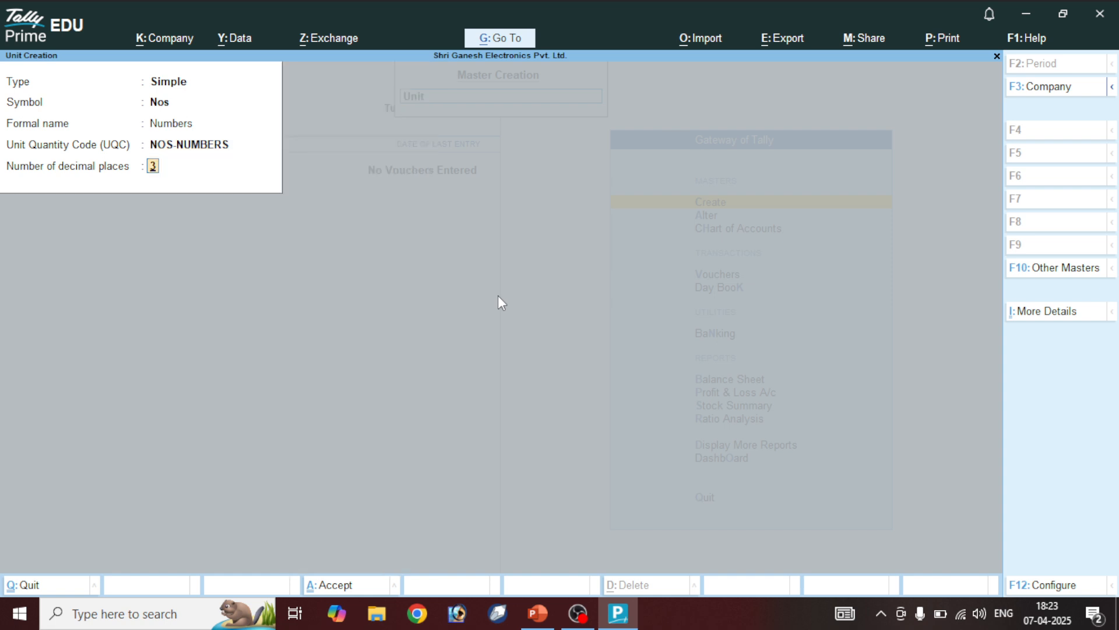
{"action": "type", "text": "0"}
{"action": "key", "text": "Return"}
{"action": "key", "text": "y"}
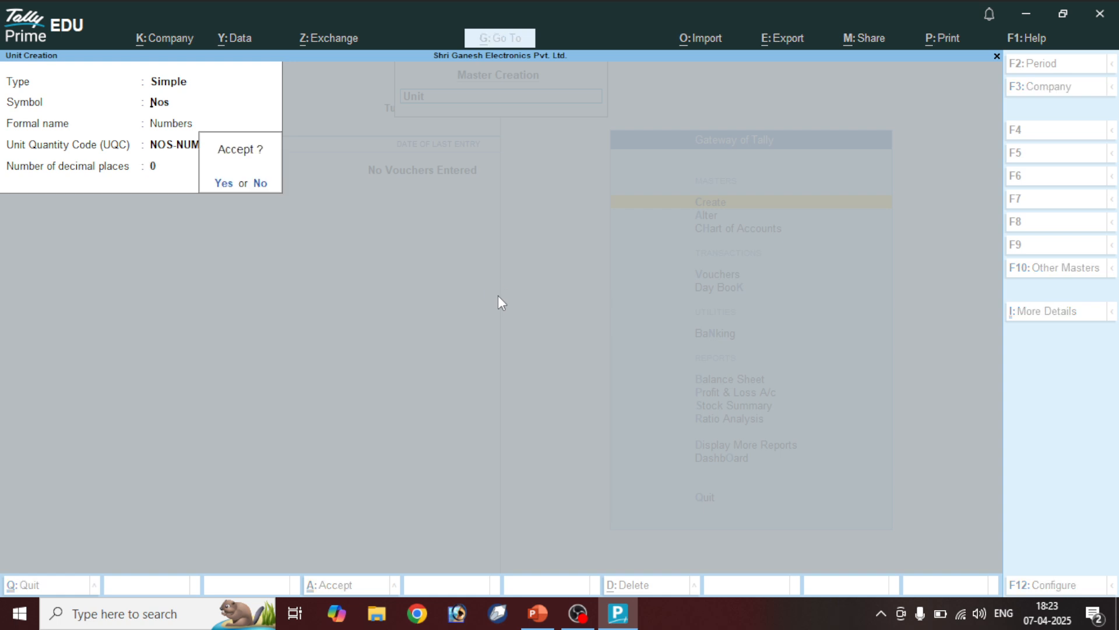
Exit the unit form and bring up a blank Stock Item Creation form
{"action": "key", "text": "Escape"}
{"action": "key", "text": "y"}
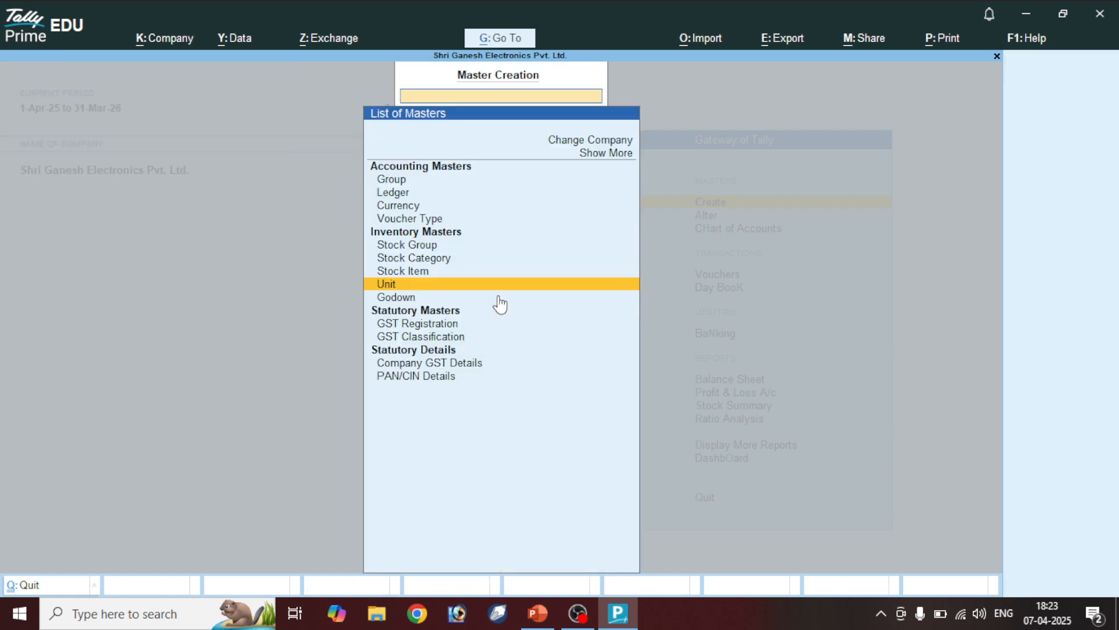
{"action": "key", "text": "Escape"}
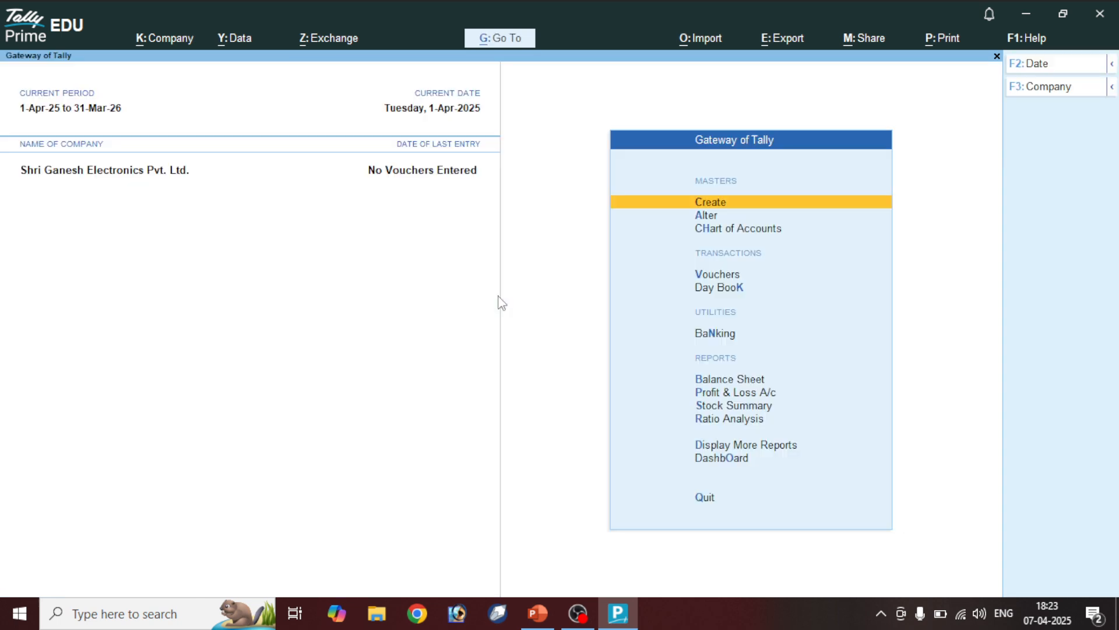
{"action": "key", "text": "Return"}
{"action": "key", "text": "Down"}
{"action": "key", "text": "Down"}
{"action": "key", "text": "Down"}
{"action": "key", "text": "Down"}
{"action": "key", "text": "Down"}
{"action": "key", "text": "Down"}
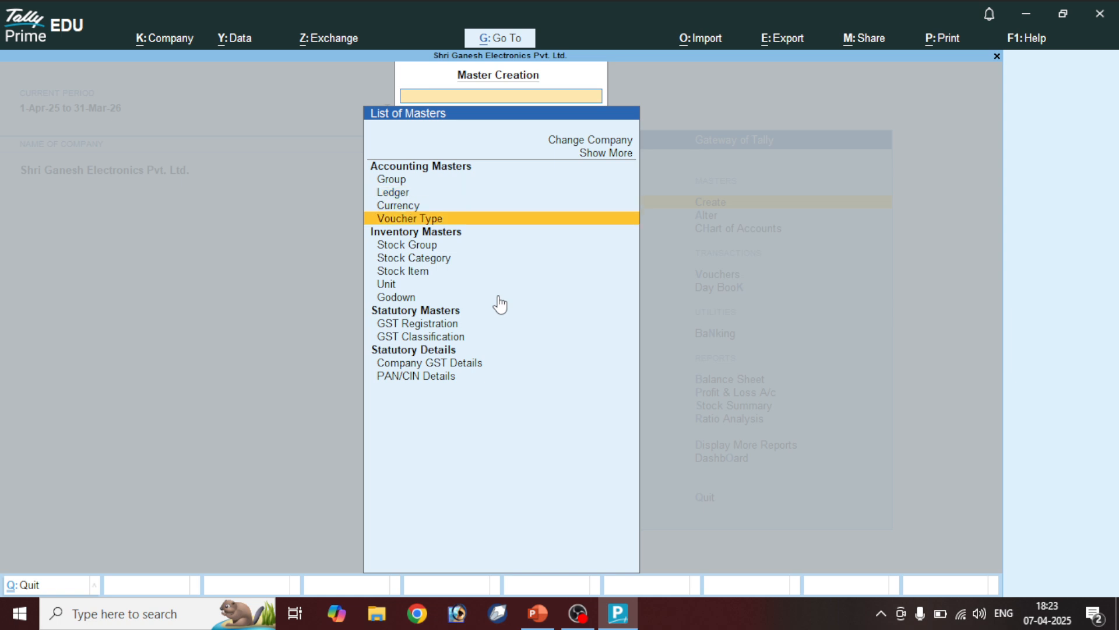
{"action": "key", "text": "Return"}
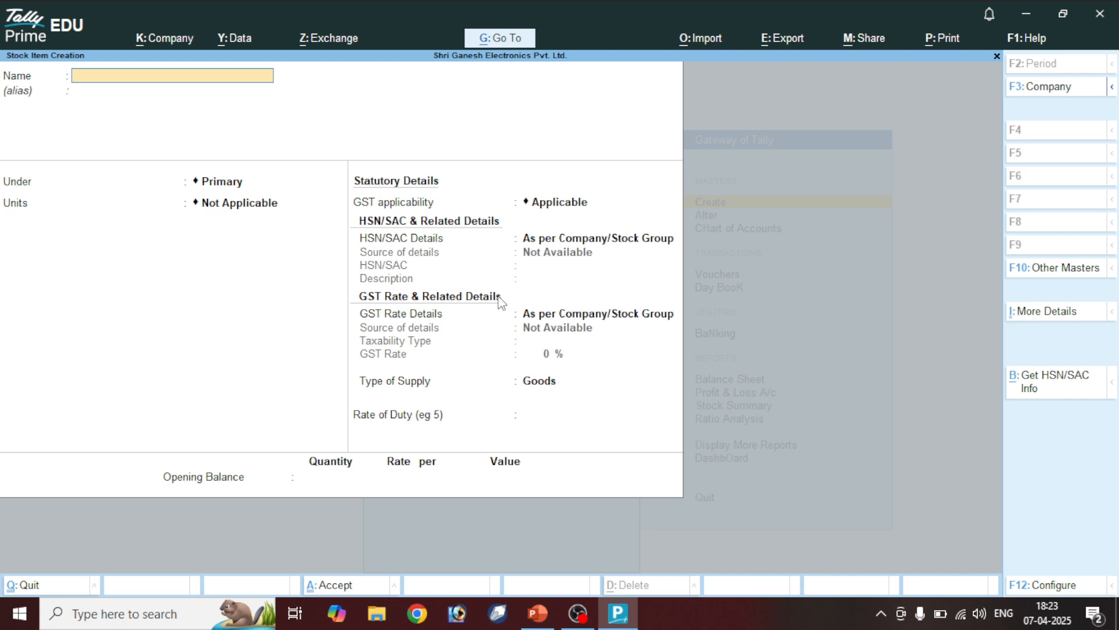
{"action": "left_click", "coordinate": [537, 613]}
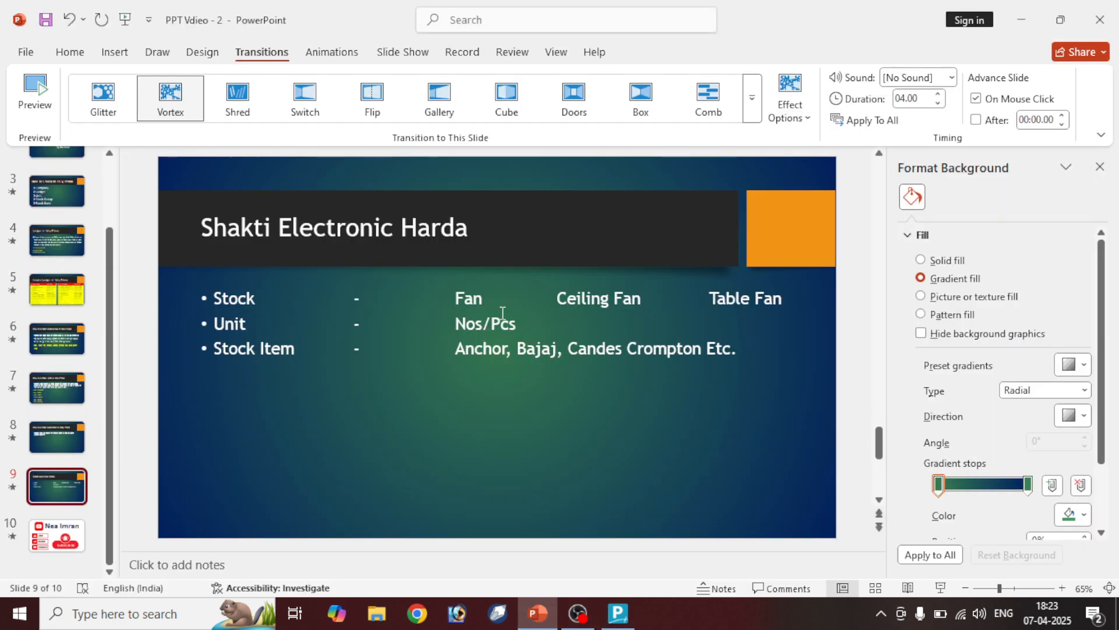
{"action": "left_click", "coordinate": [562, 297]}
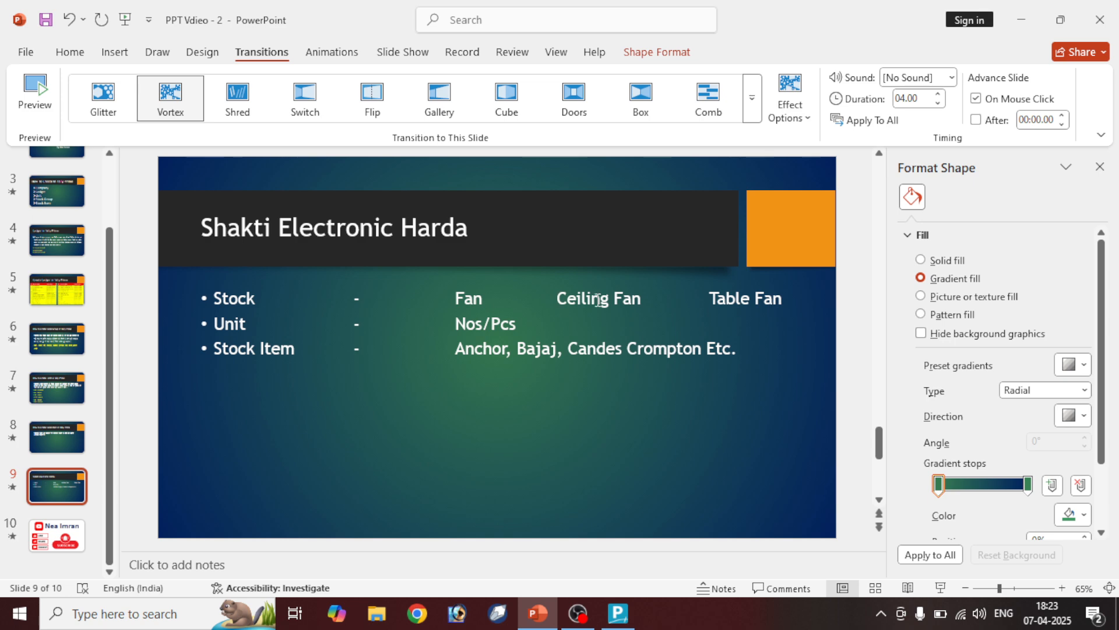
{"action": "left_click_drag", "start_coordinate": [598, 300], "coordinate": [641, 299]}
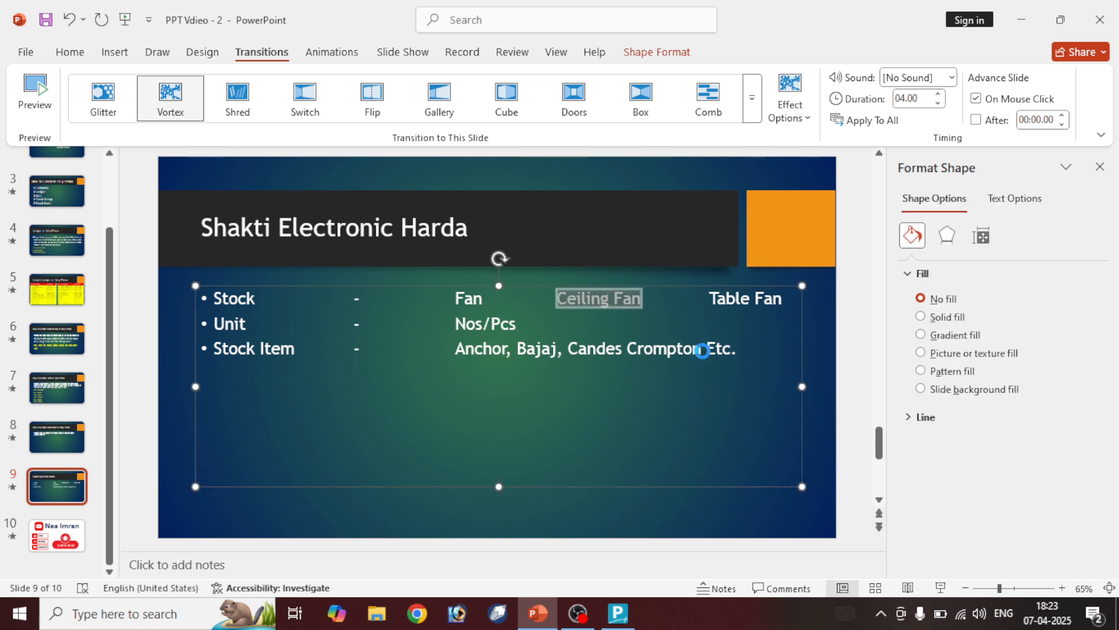
{"action": "left_click", "coordinate": [618, 613]}
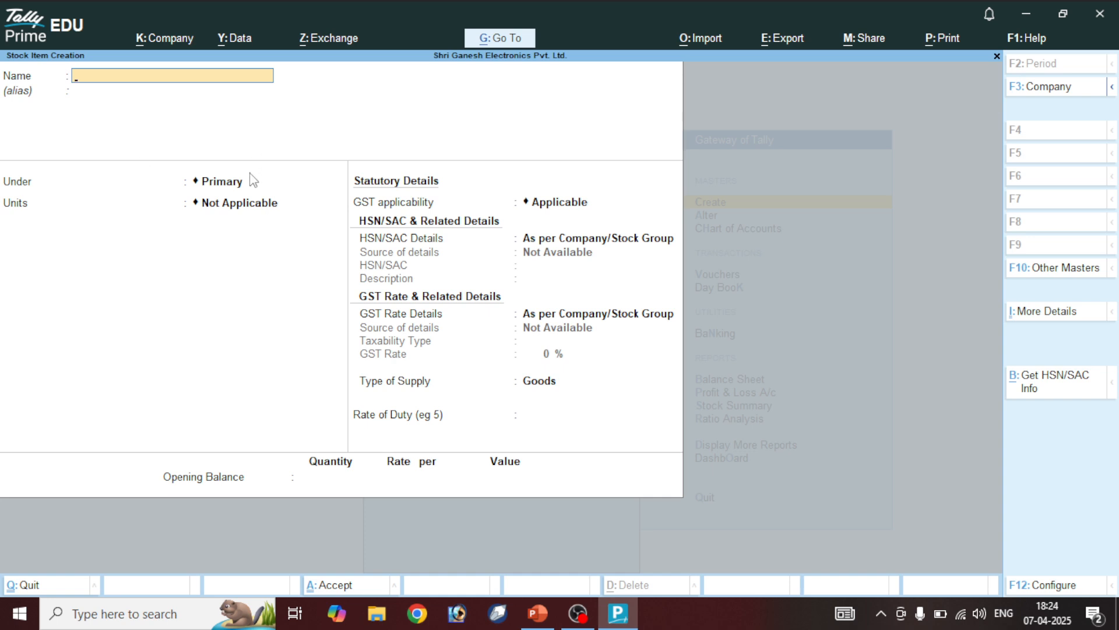
Name the stock item 'Anchor Ceiling Fan', under Electronics, in Nos units
{"action": "type", "text": "Anchor Ceiling Fan"}
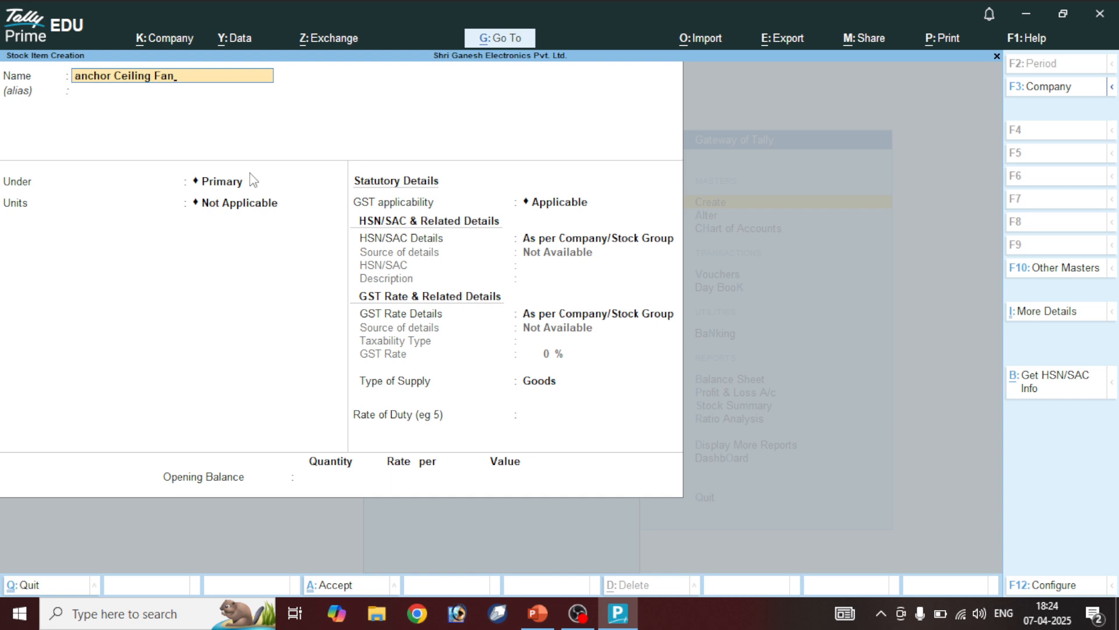
{"action": "key", "text": "Return"}
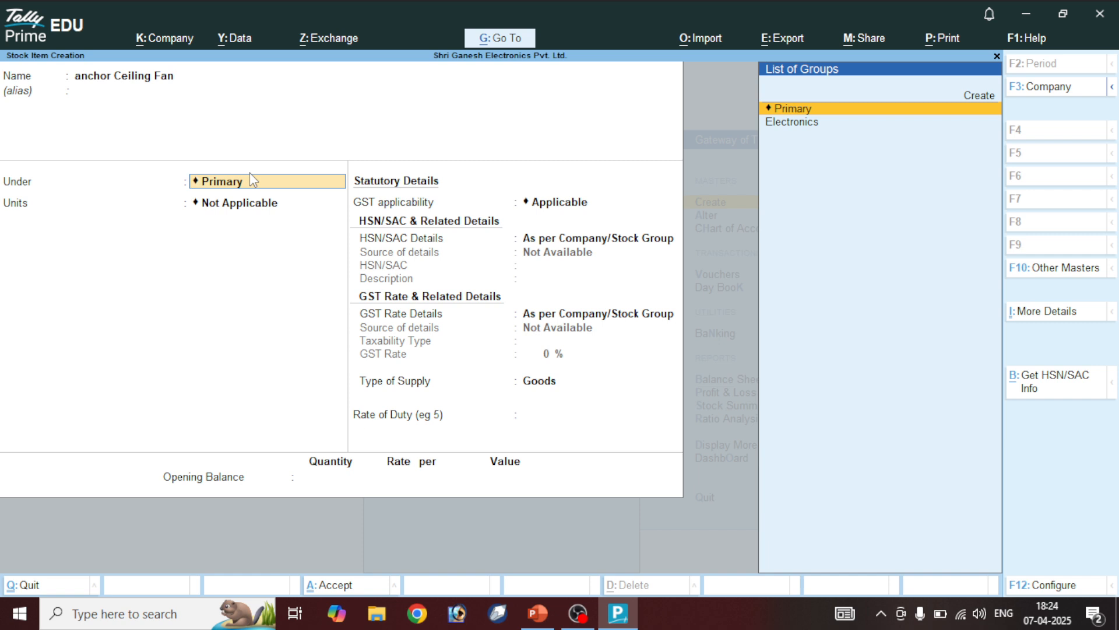
{"action": "key", "text": "Down"}
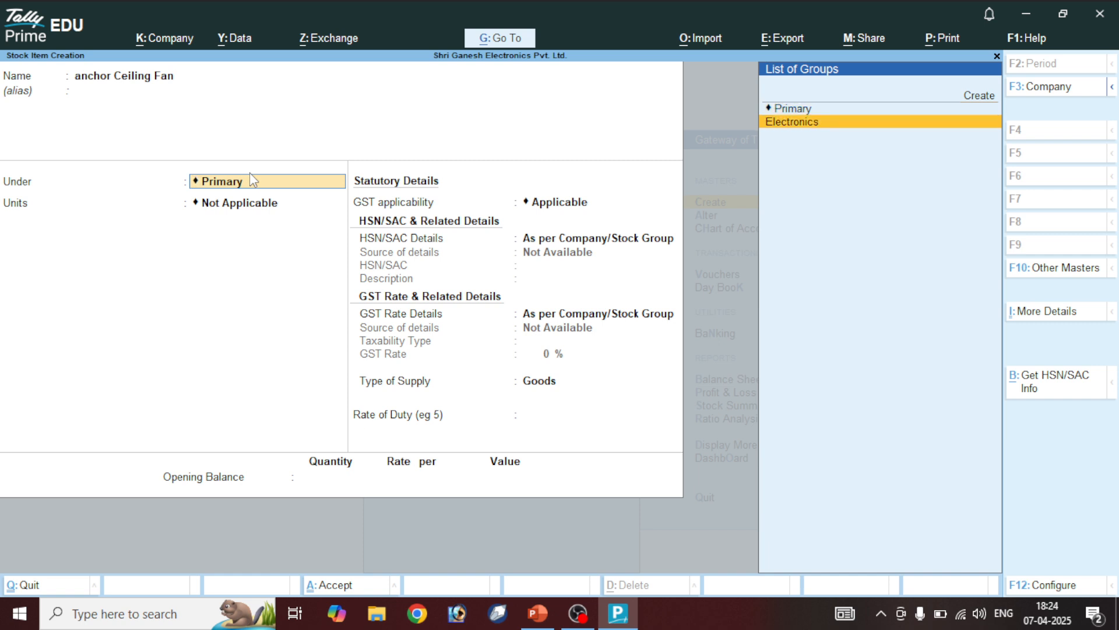
{"action": "key", "text": "Return"}
{"action": "key", "text": "Down"}
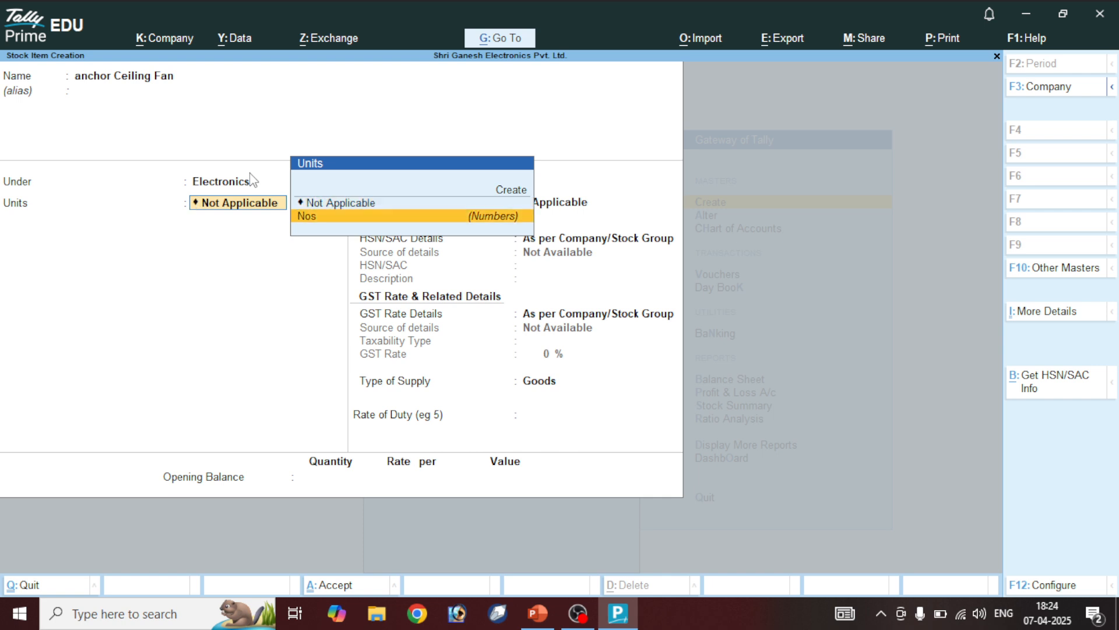
{"action": "key", "text": "Return"}
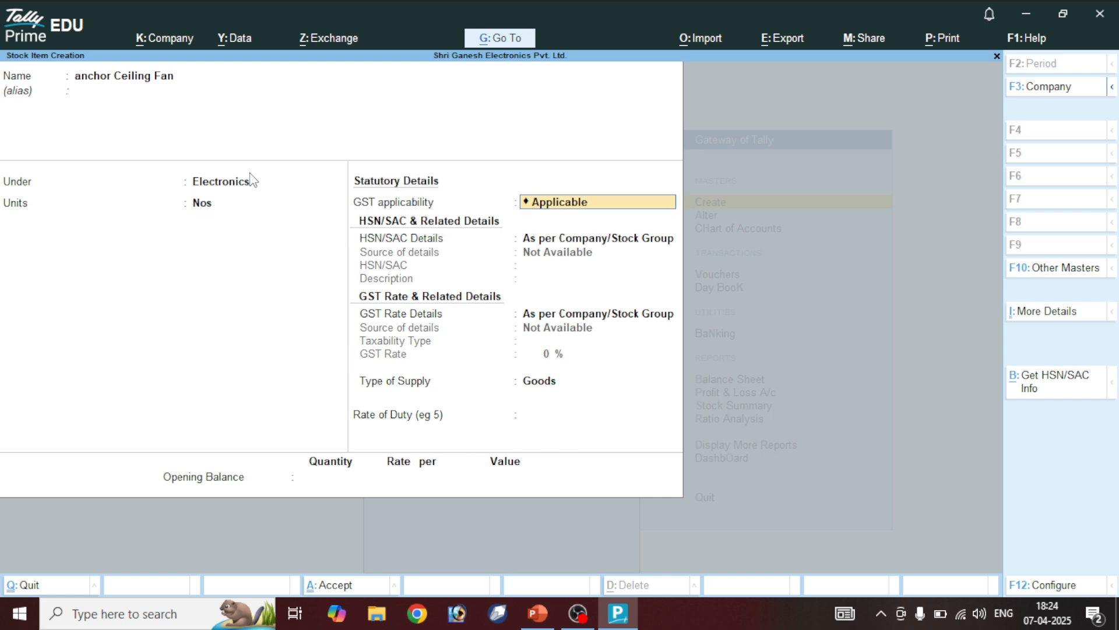
Keep GST applicable and take HSN/SAC details from a GST classification
{"action": "key", "text": "Return"}
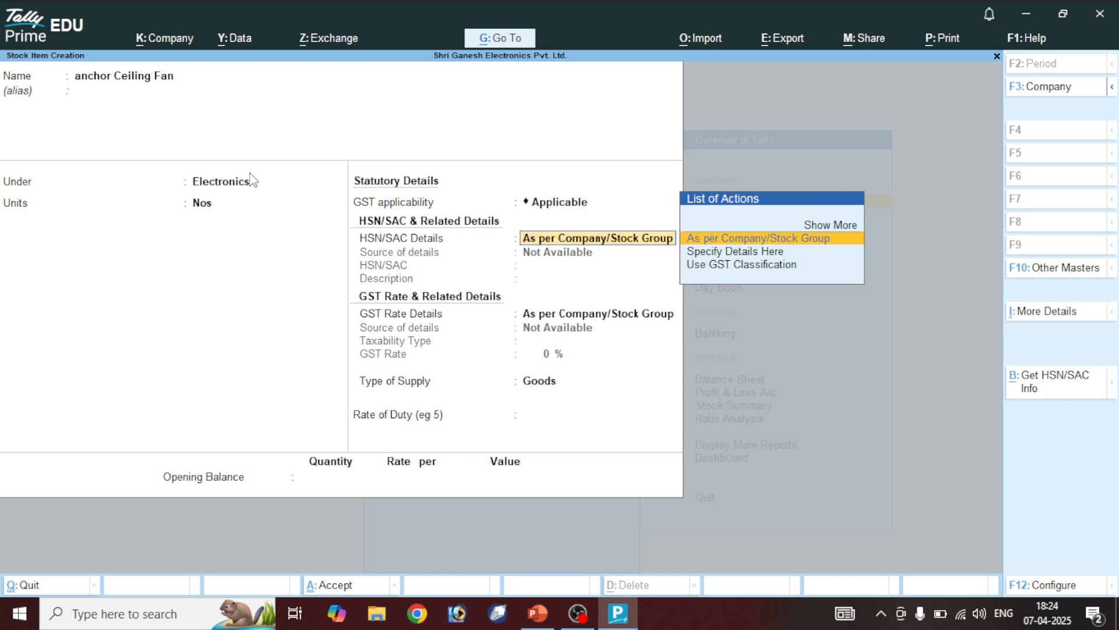
{"action": "key", "text": "Return"}
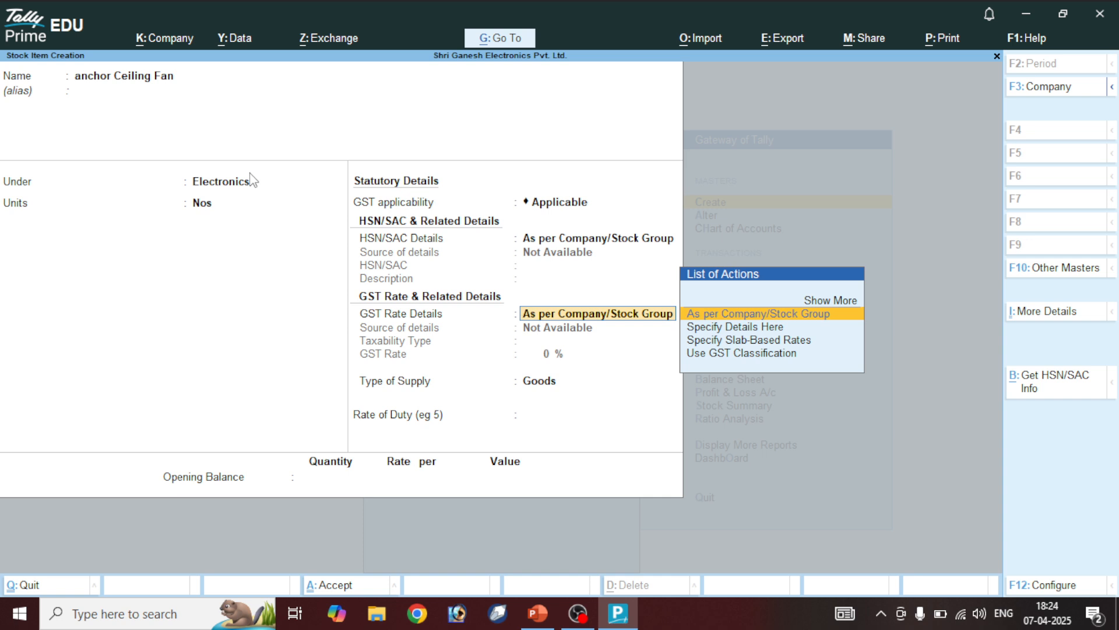
{"action": "key", "text": "BackSpace"}
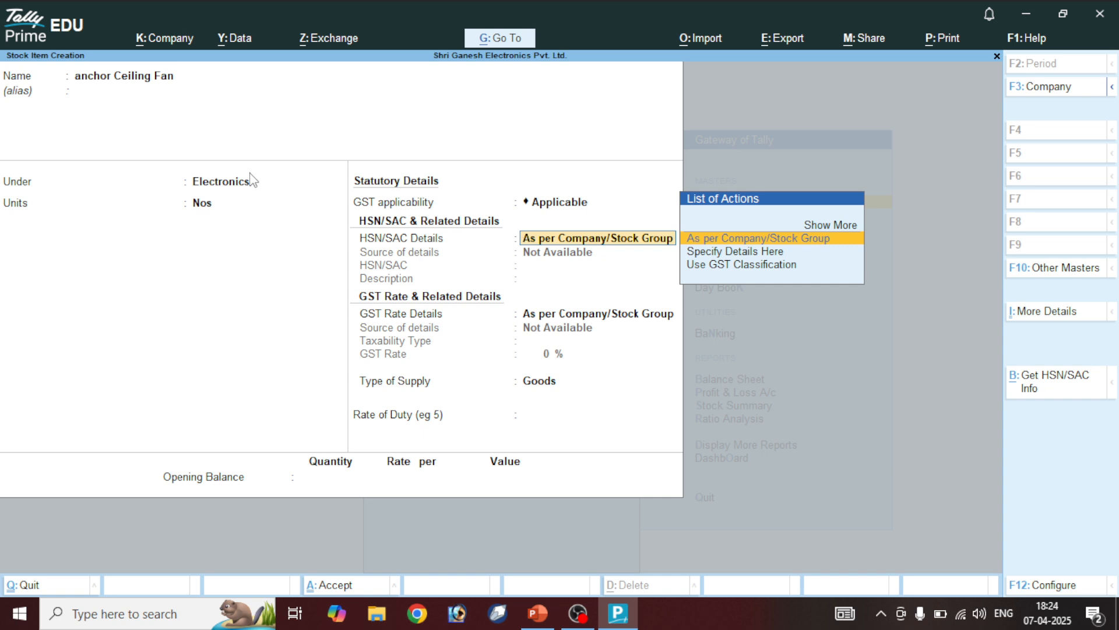
{"action": "key", "text": "Down"}
{"action": "key", "text": "Down"}
{"action": "key", "text": "Return"}
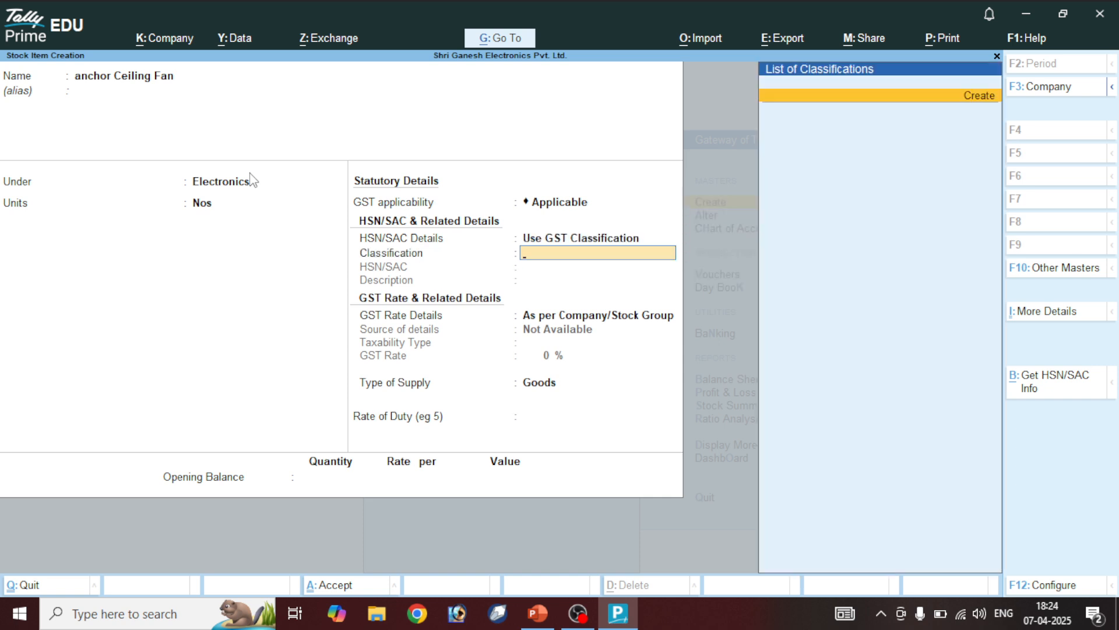
Specify HSN/SAC details on the item with HSN code 5656
{"action": "key", "text": "BackSpace"}
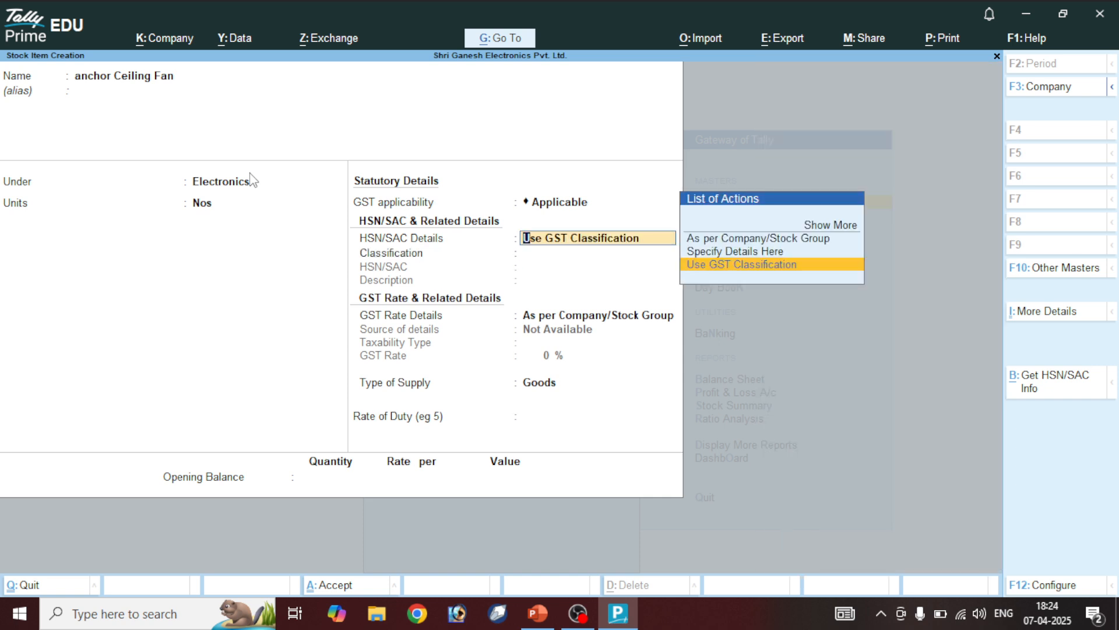
{"action": "key", "text": "Up"}
{"action": "key", "text": "Return"}
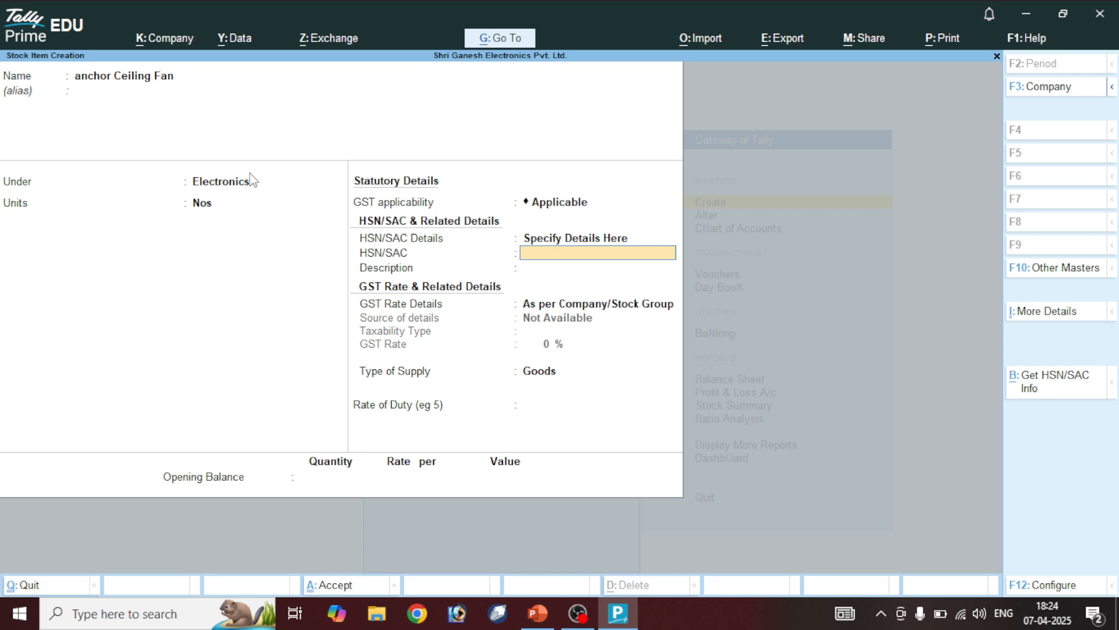
{"action": "type", "text": "5656"}
{"action": "key", "text": "Return"}
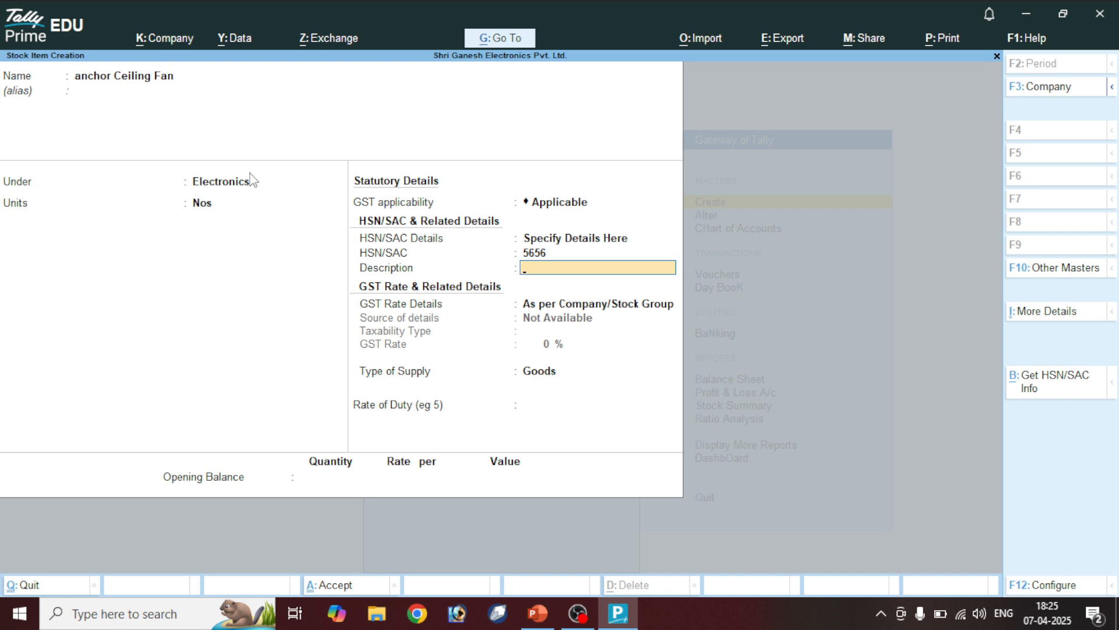
{"action": "key", "text": "Return"}
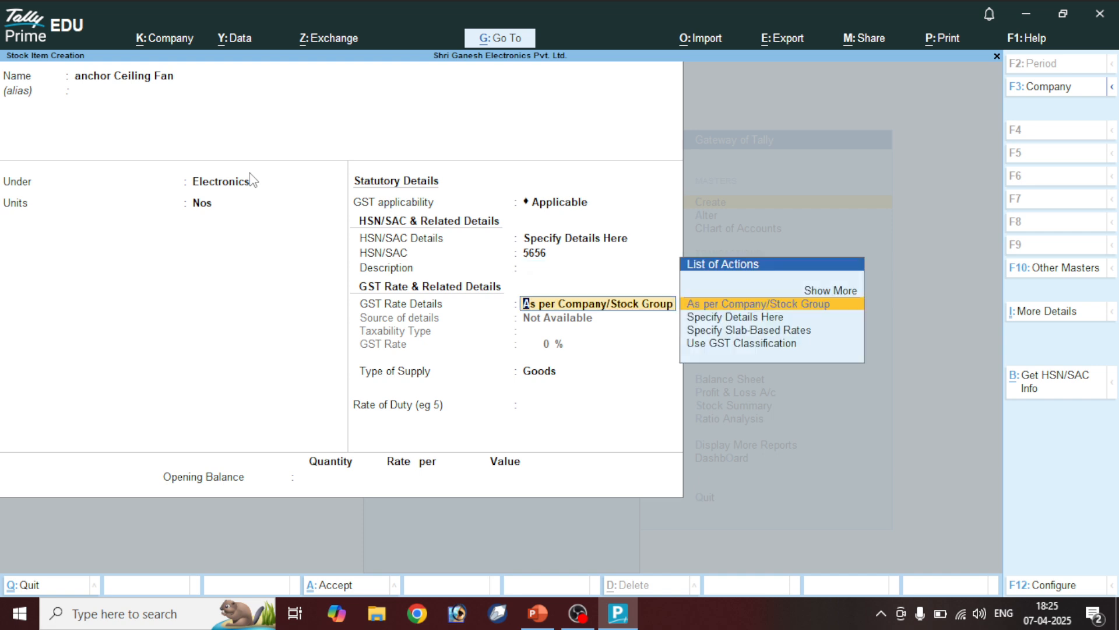
Specify GST rate details on the item as Taxable at 28%
{"action": "key", "text": "Return"}
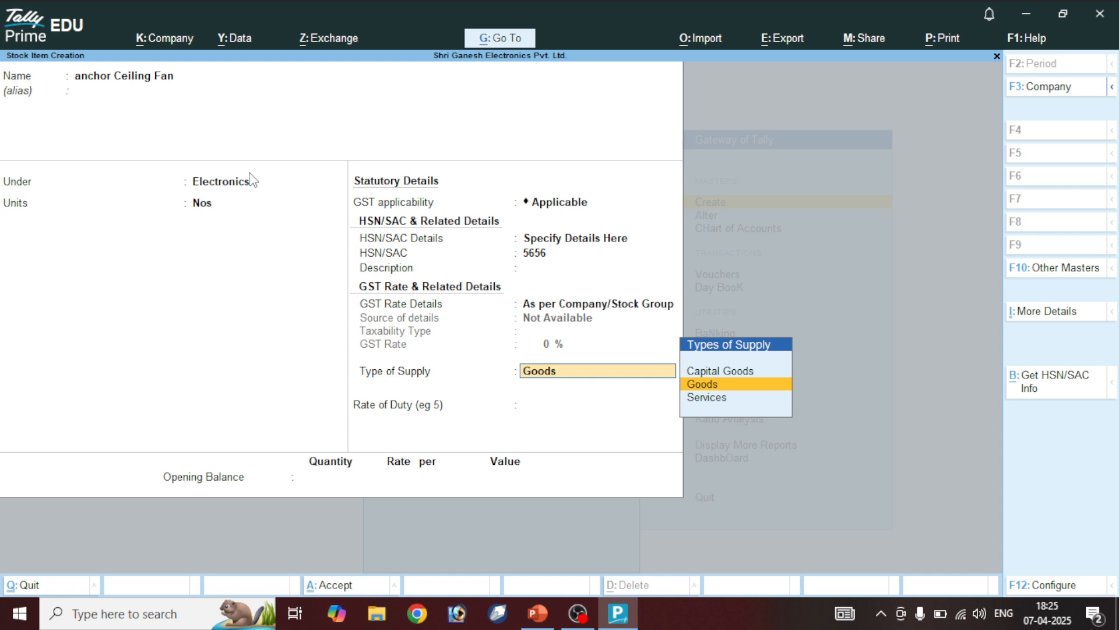
{"action": "key", "text": "BackSpace"}
{"action": "key", "text": "Down"}
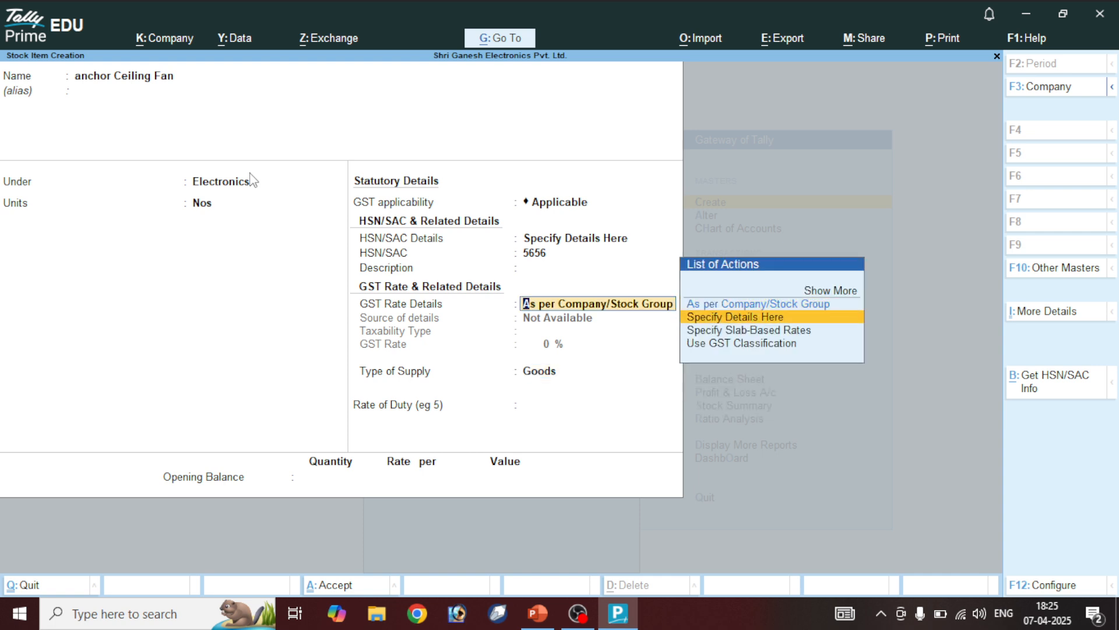
{"action": "key", "text": "Return"}
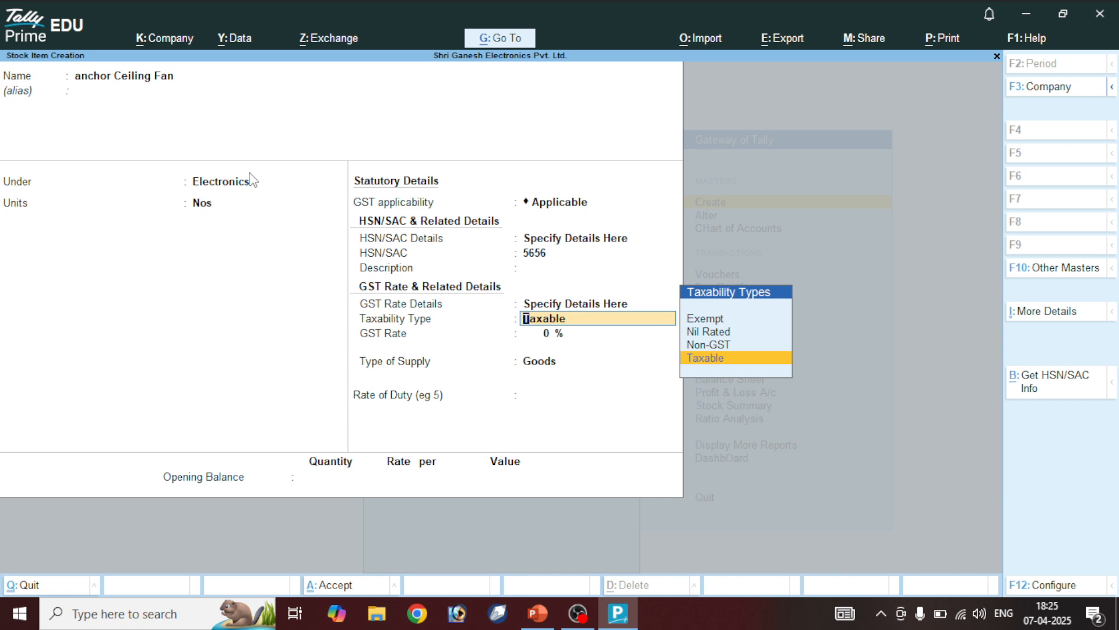
{"action": "key", "text": "Return"}
{"action": "type", "text": "2"}
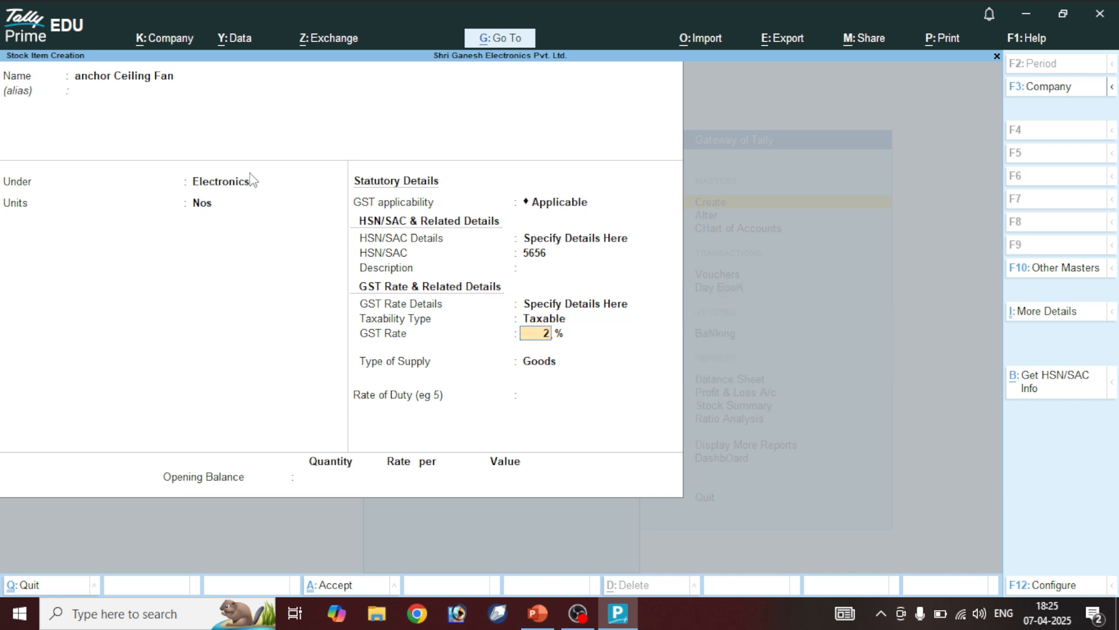
{"action": "type", "text": "8"}
Fill in the HSN description as 'Achor'
{"action": "key", "text": "Return"}
{"action": "key", "text": "BackSpace"}
{"action": "key", "text": "BackSpace"}
{"action": "key", "text": "BackSpace"}
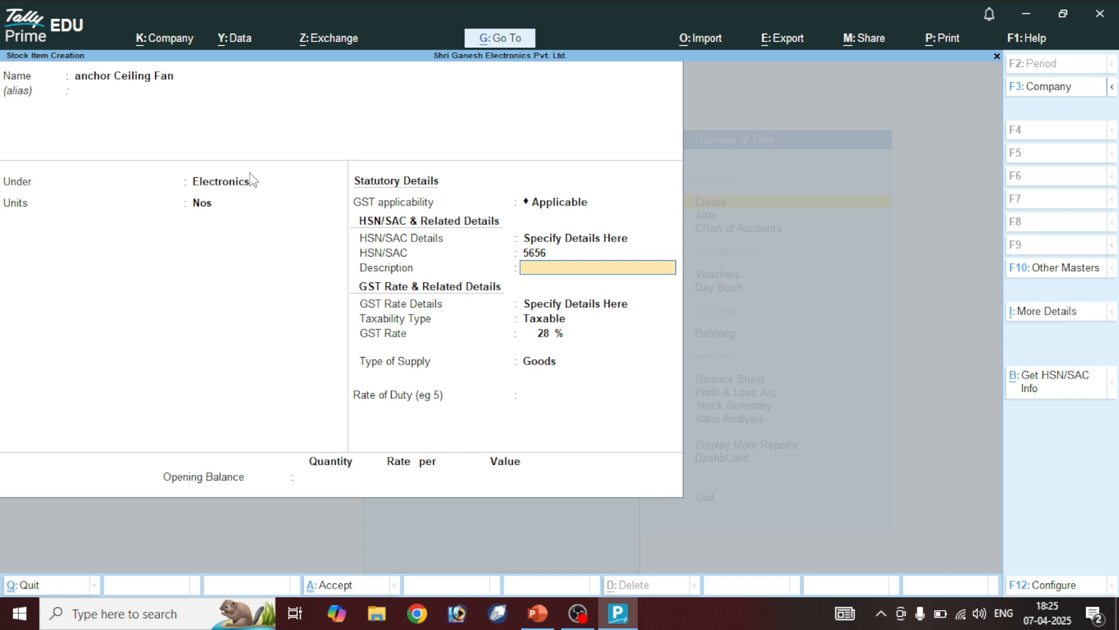
{"action": "type", "text": "Achor"}
Retype the item name as 'Anchor Ceiling Fan' and save the stock item
{"action": "left_click", "coordinate": [78, 75]}
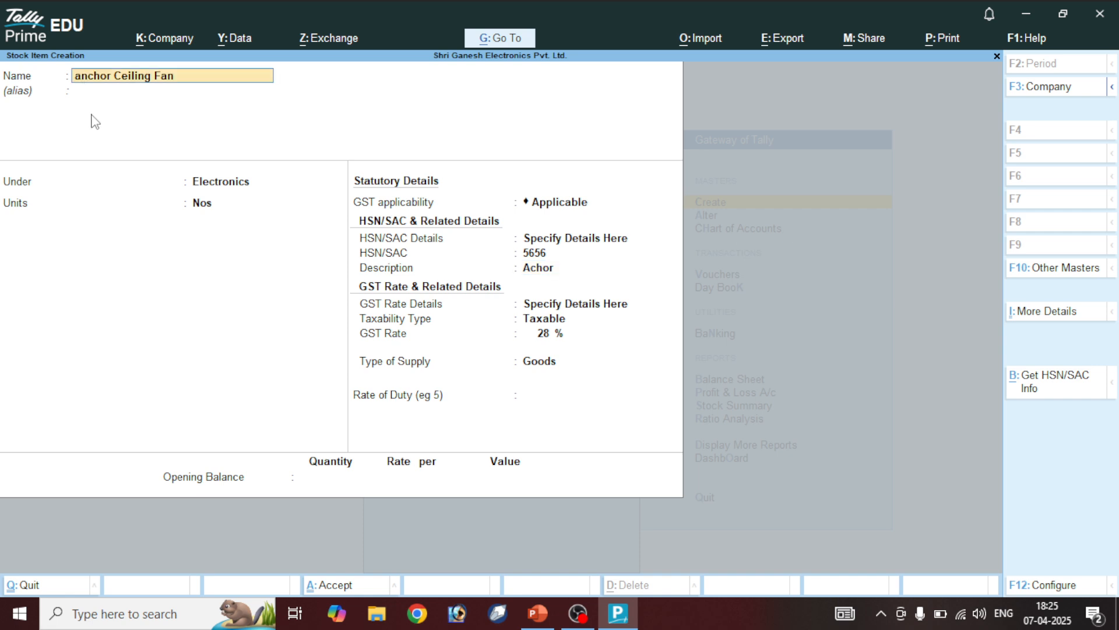
{"action": "type", "text": "Anchor Ceiling Fan"}
{"action": "left_click", "coordinate": [562, 248]}
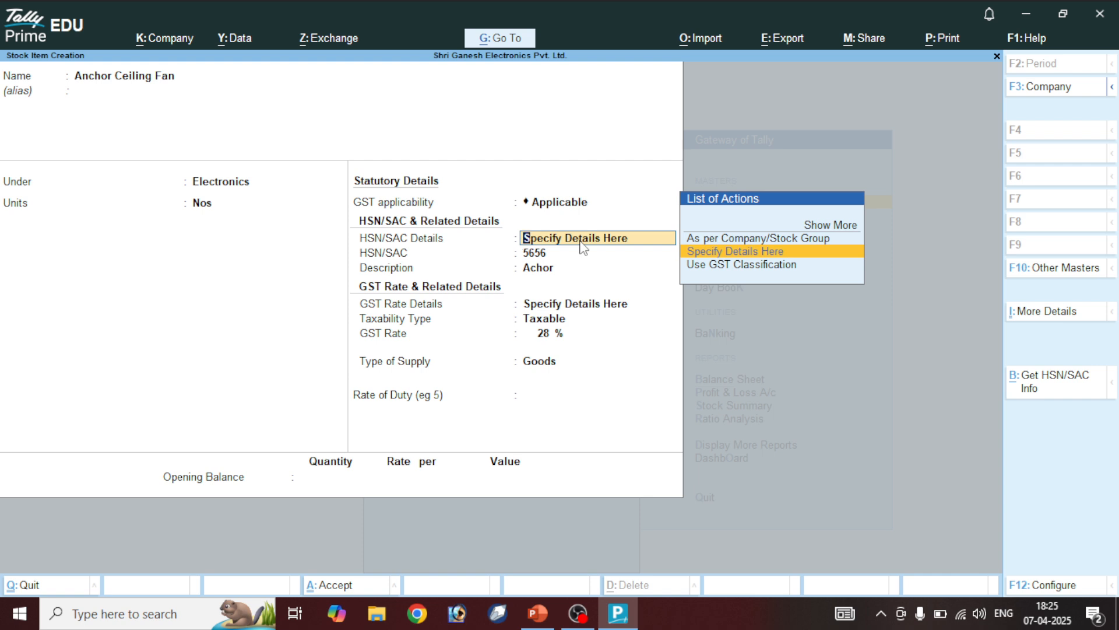
{"action": "left_click", "coordinate": [552, 362]}
{"action": "key", "text": "ctrl"}
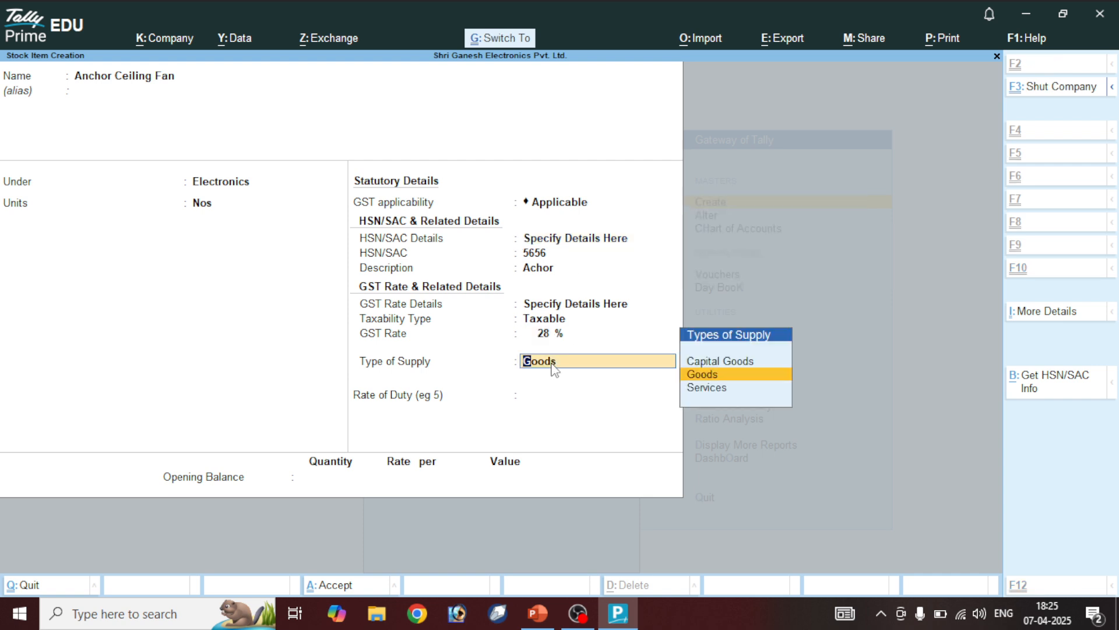
{"action": "key", "text": "ctrl+a"}
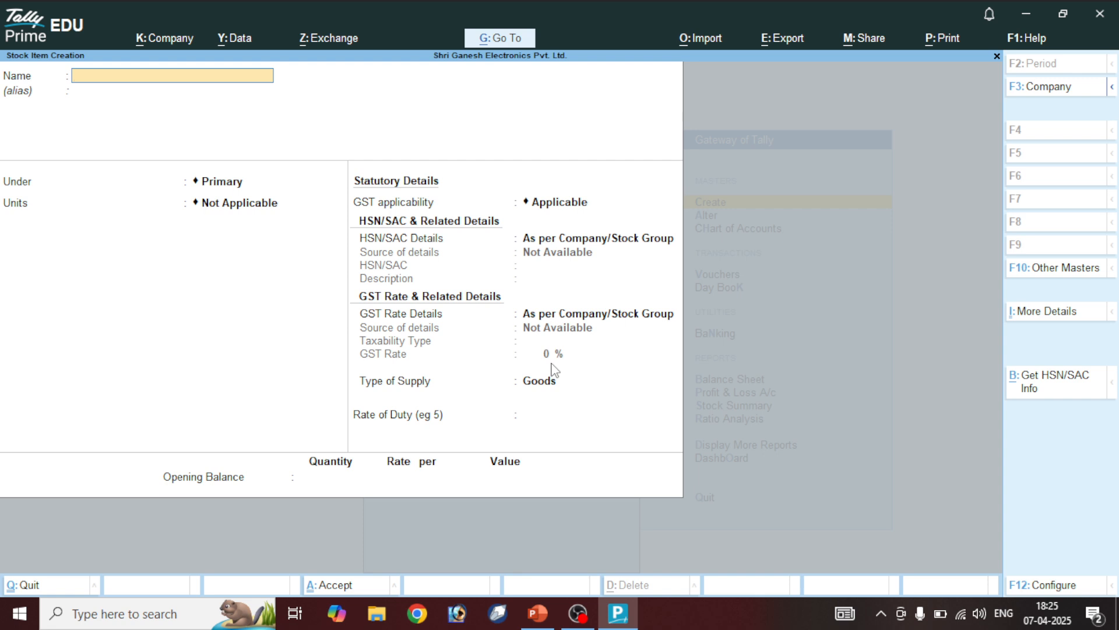
Name the new item 'Atomberg Ceiling Fan', under Electronics, in Nos units
{"action": "type", "text": "Atomber"}
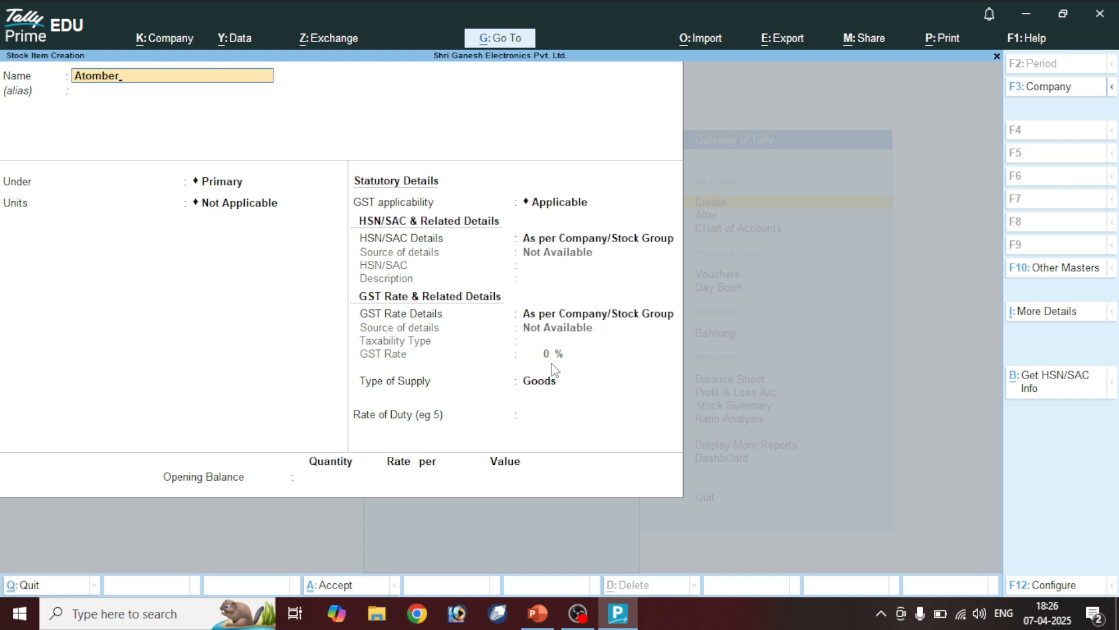
{"action": "type", "text": "g Ceiling Fan"}
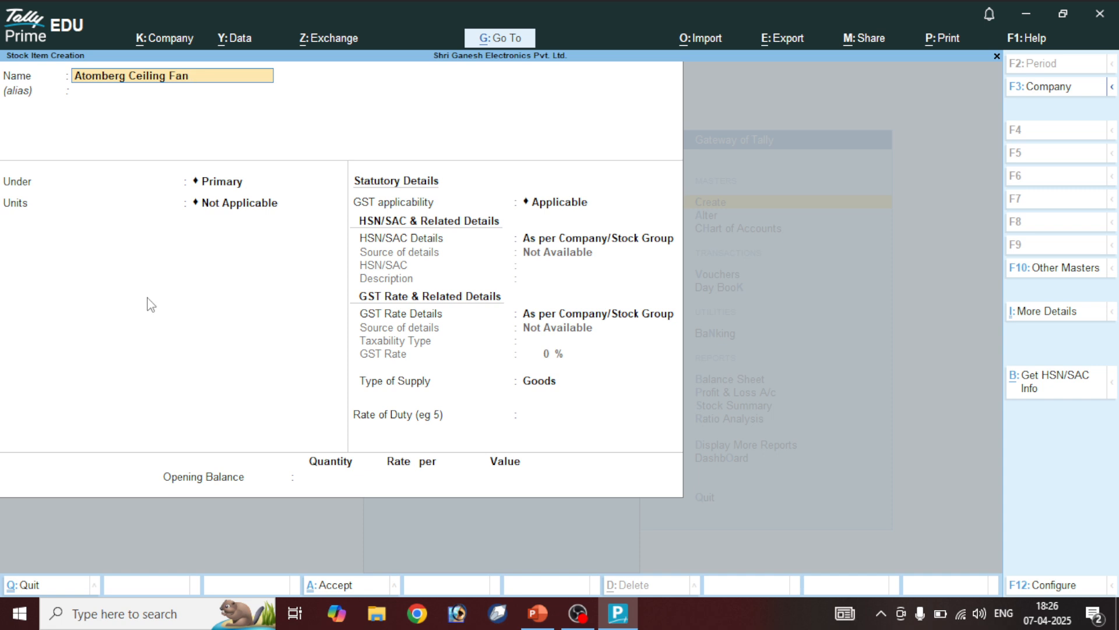
{"action": "key", "text": "Return"}
{"action": "key", "text": "Down"}
{"action": "key", "text": "Return"}
{"action": "key", "text": "Down"}
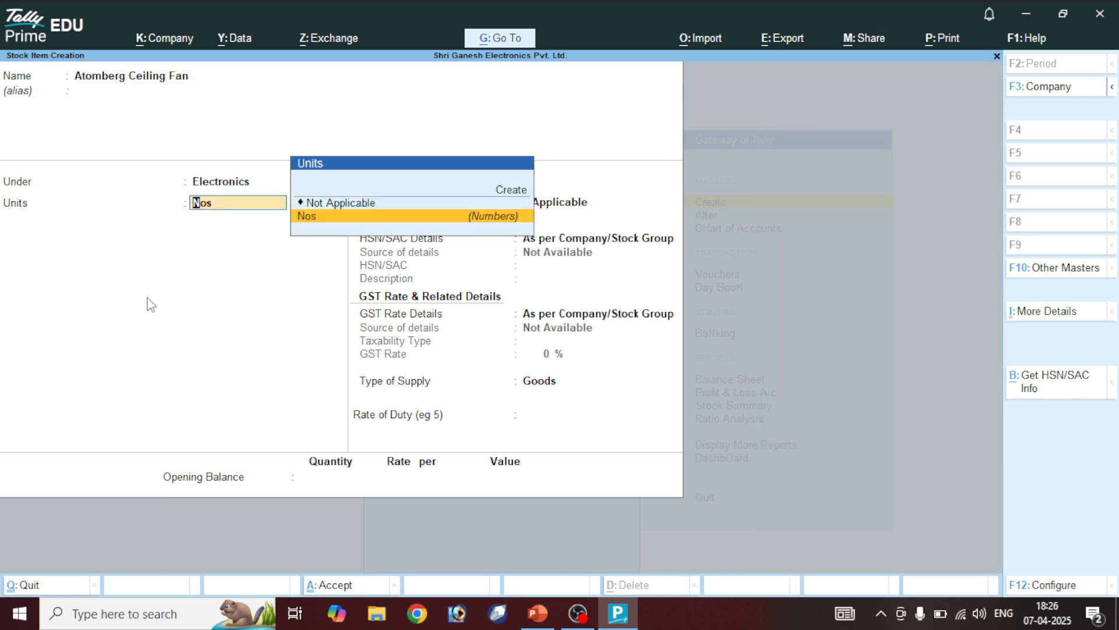
{"action": "key", "text": "Return"}
Specify HSN code 6445 with description 'Atomberg' on the item
{"action": "key", "text": "Return"}
{"action": "key", "text": "Down"}
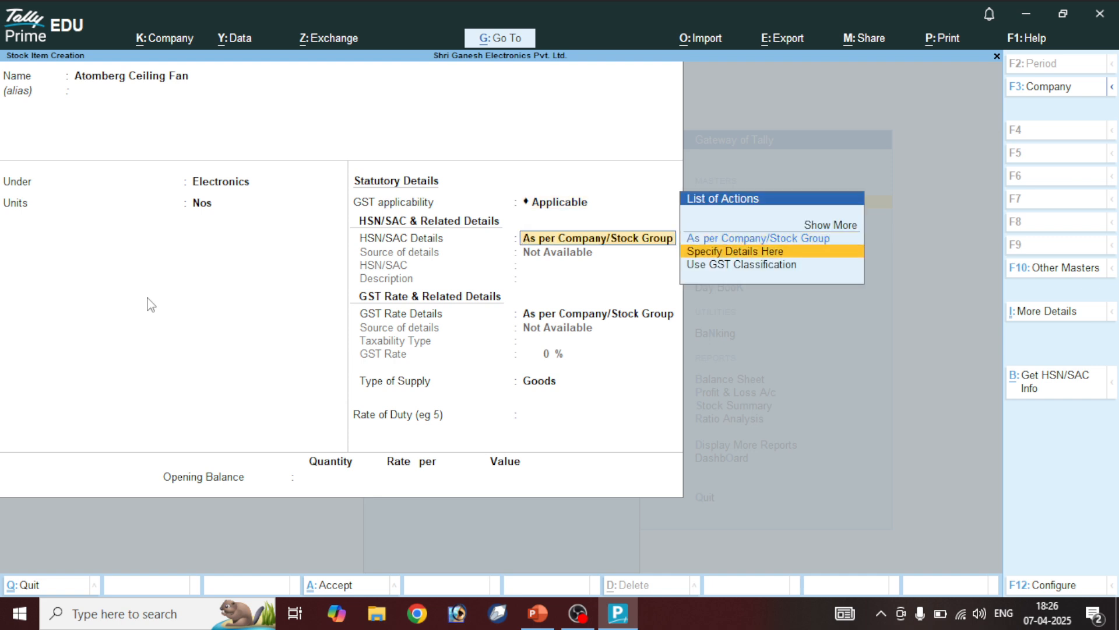
{"action": "key", "text": "Return"}
{"action": "type", "text": "6t876"}
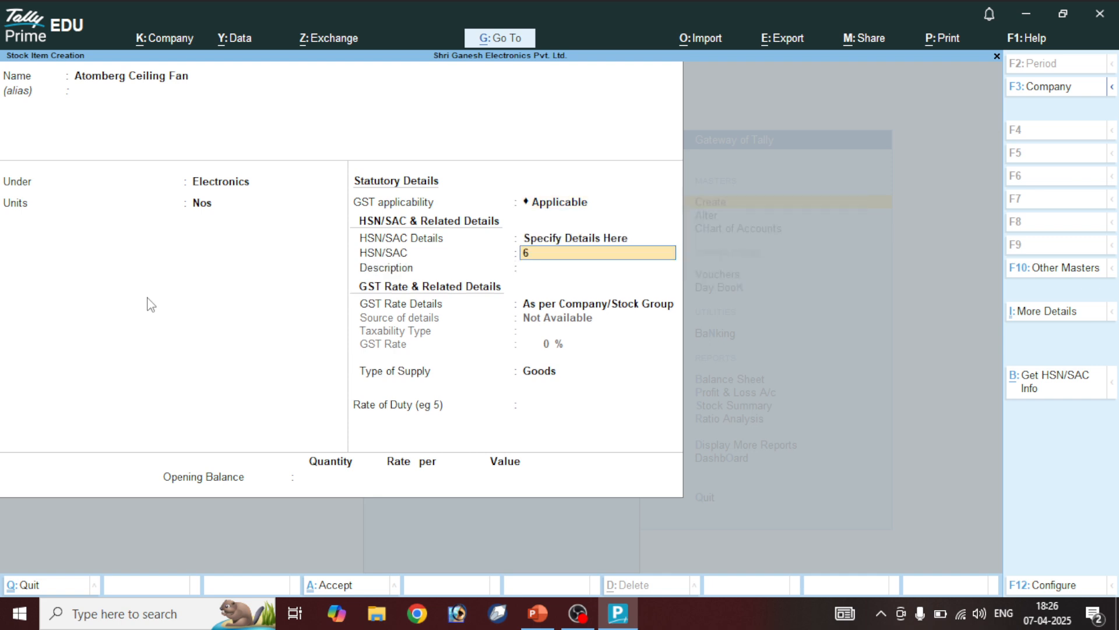
{"action": "key", "text": "BackSpace"}
{"action": "key", "text": "BackSpace"}
{"action": "key", "text": "BackSpace"}
{"action": "type", "text": "445"}
{"action": "key", "text": "Return"}
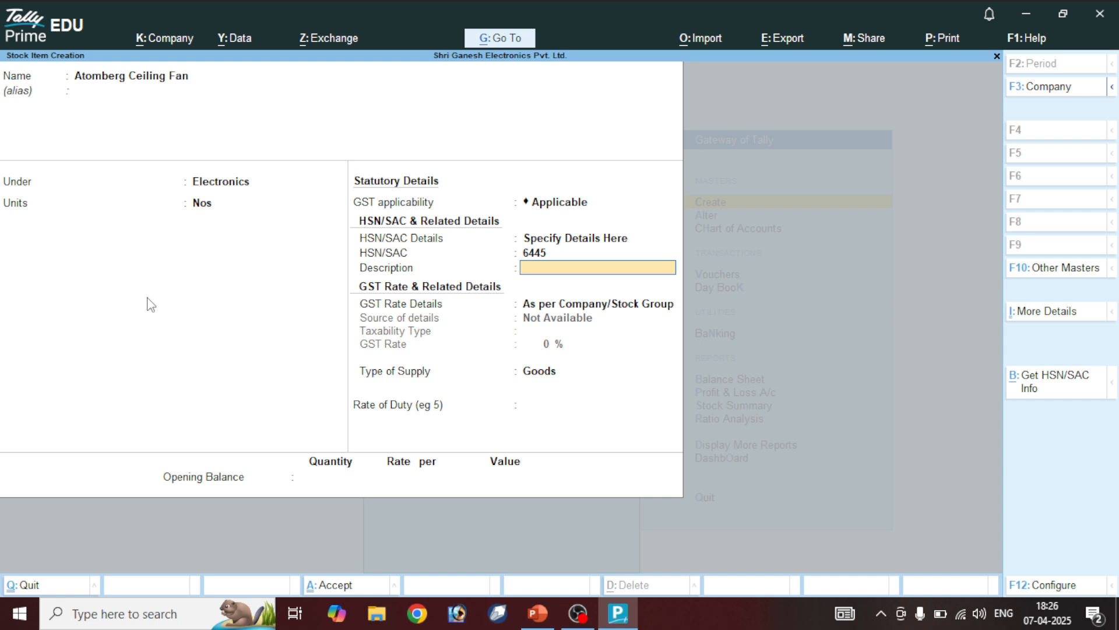
{"action": "type", "text": "Atomberg"}
{"action": "key", "text": "Return"}
Set the item's GST as Taxable at 28% and save Atomberg Ceiling Fan
{"action": "key", "text": "Down"}
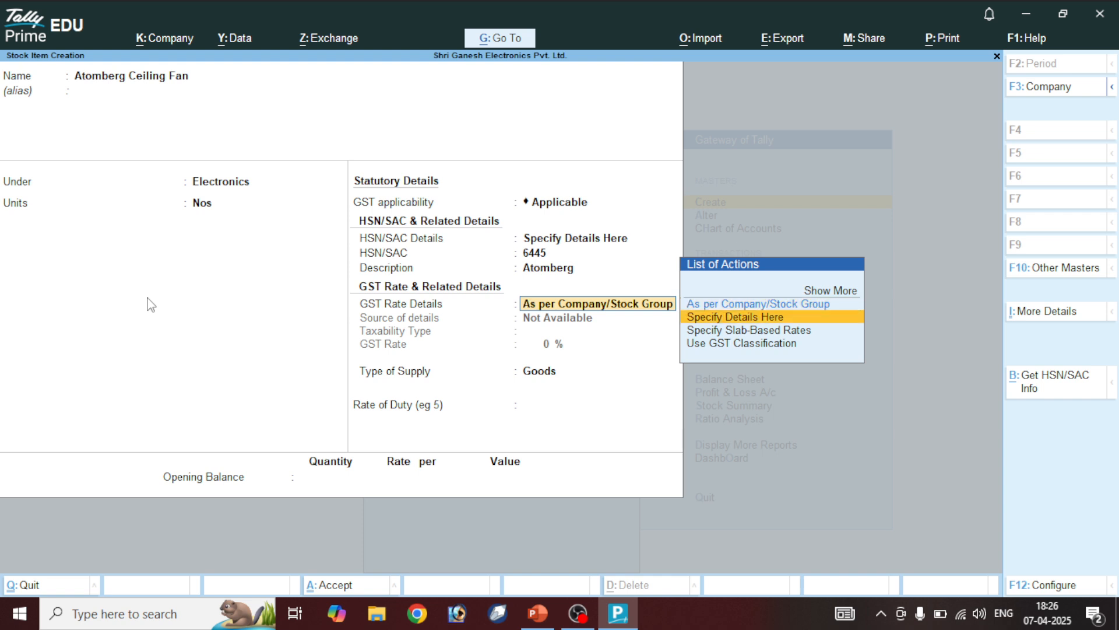
{"action": "key", "text": "Return"}
{"action": "key", "text": "Return"}
{"action": "key", "text": "BackSpace"}
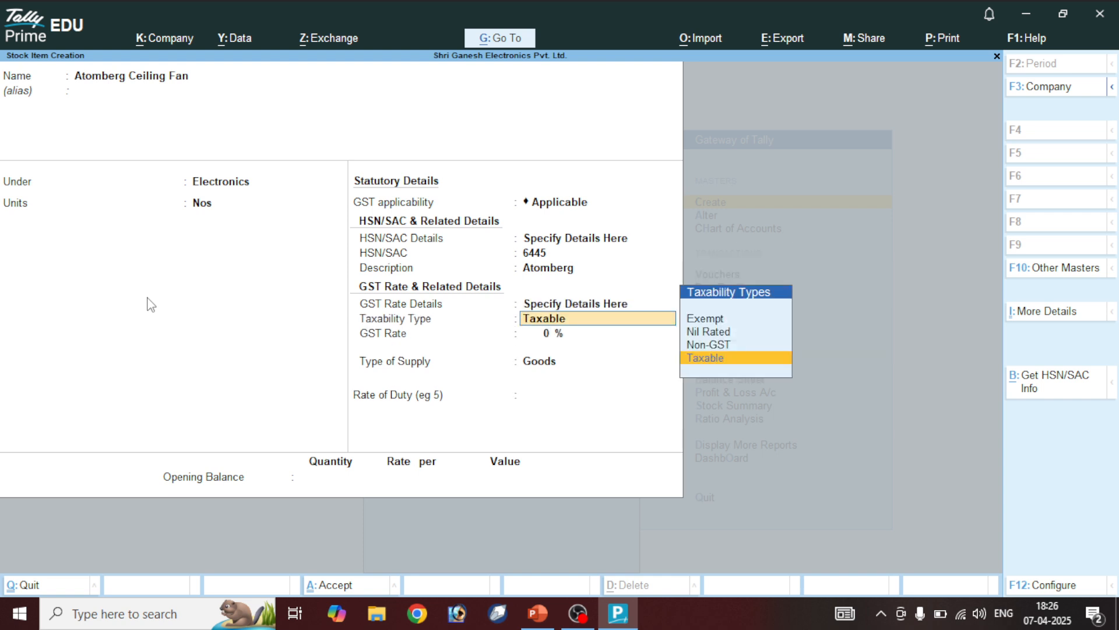
{"action": "key", "text": "Return"}
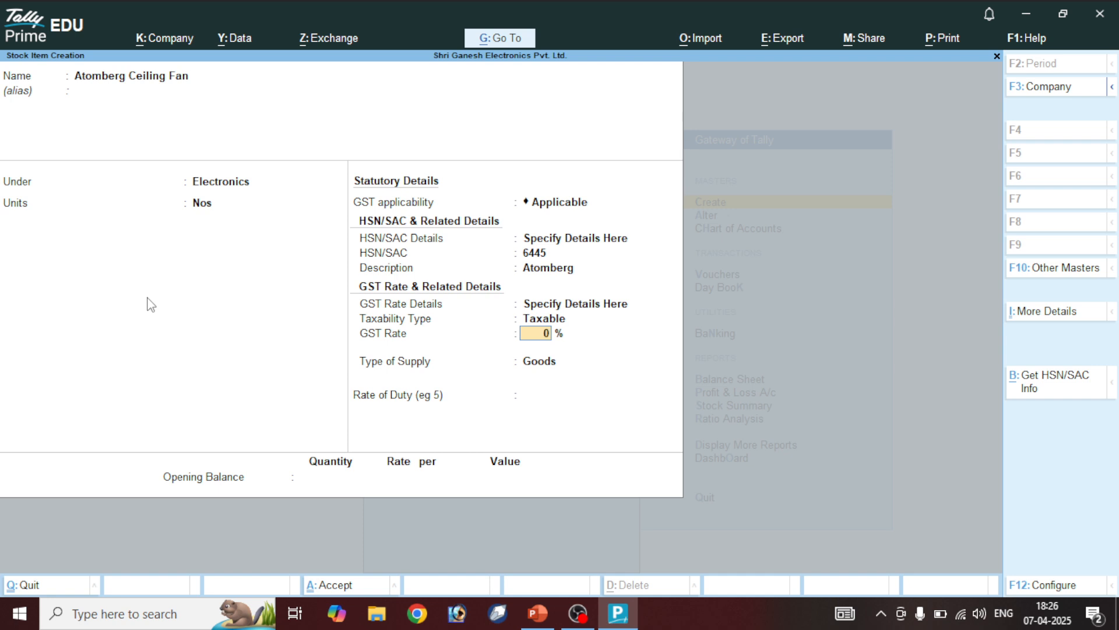
{"action": "type", "text": "28"}
{"action": "key", "text": "Return"}
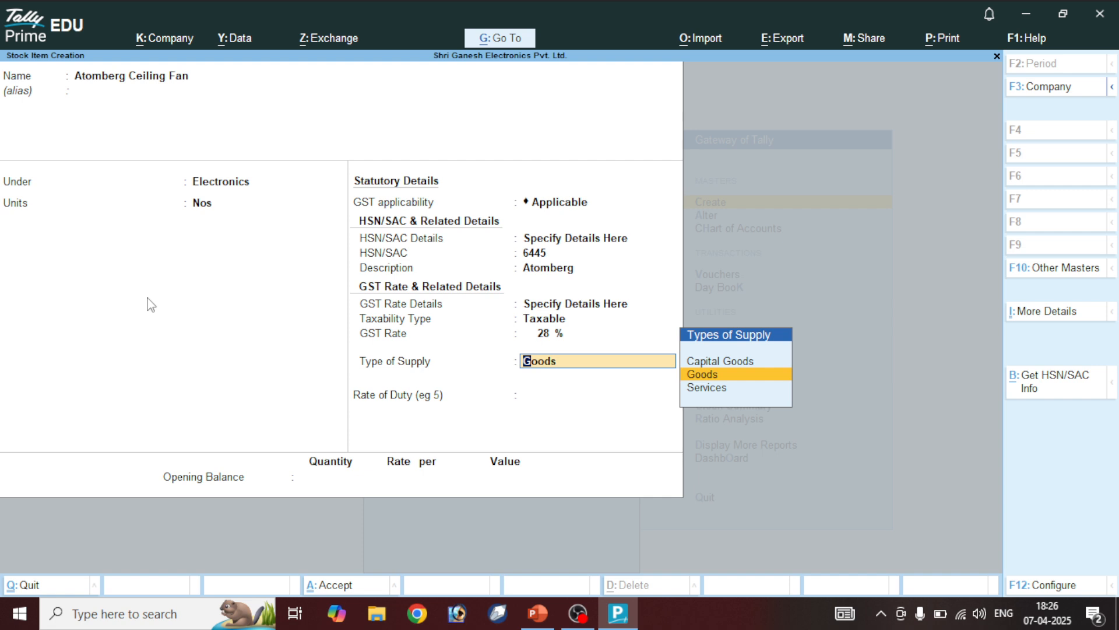
{"action": "key", "text": "ctrl+a"}
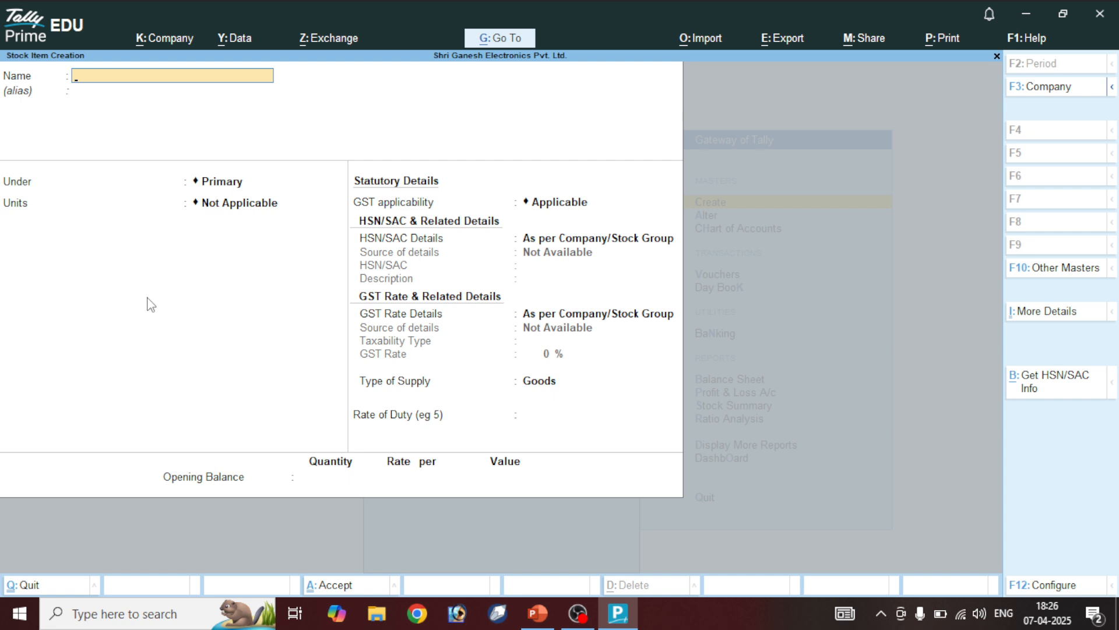
Name the new item 'Bajaj Ceiling Fan', under Electronics, in Nos units
{"action": "type", "text": "Bajaj"}
{"action": "key", "text": "ctrl"}
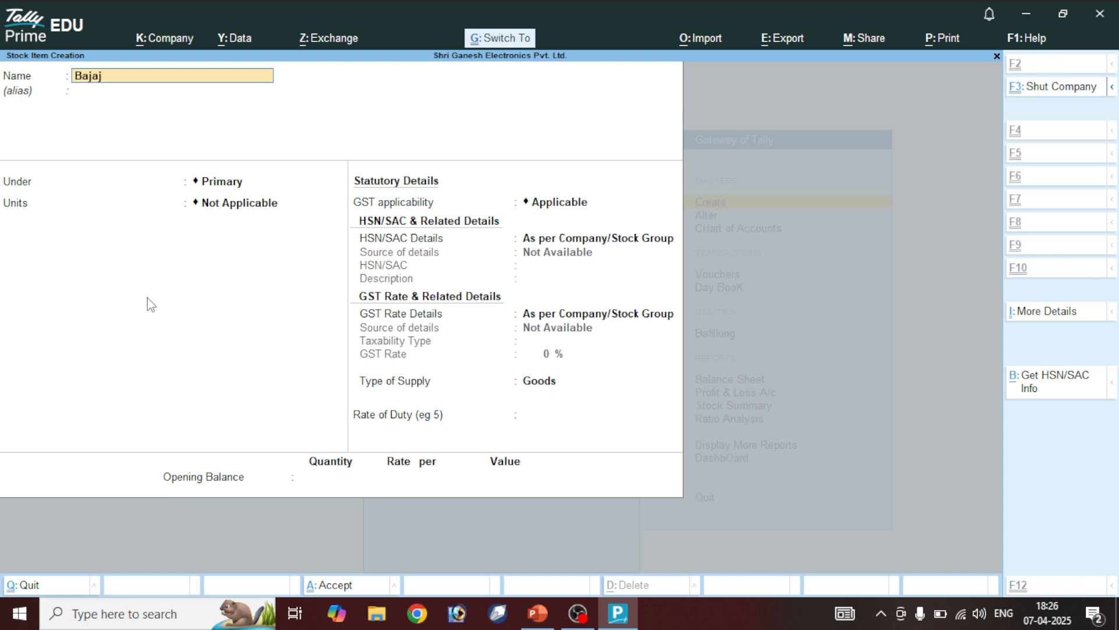
{"action": "type", "text": "Ceiling Fan"}
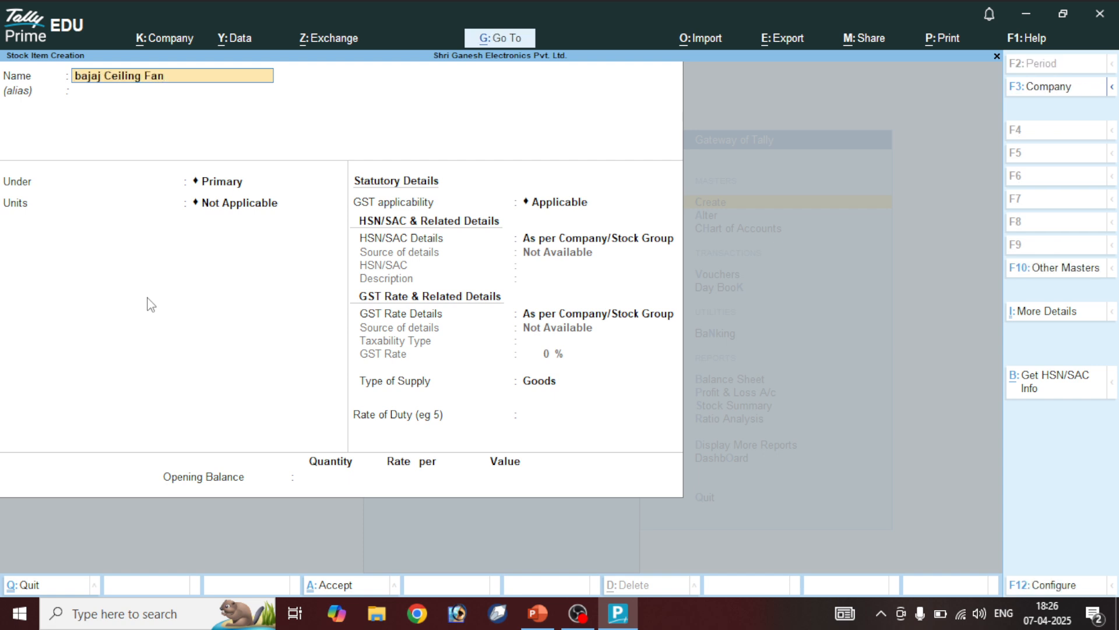
{"action": "key", "text": "BackSpace"}
{"action": "key", "text": "BackSpace"}
{"action": "key", "text": "BackSpace"}
{"action": "key", "text": "BackSpace"}
{"action": "key", "text": "BackSpace"}
{"action": "key", "text": "BackSpace"}
{"action": "key", "text": "BackSpace"}
{"action": "key", "text": "BackSpace"}
{"action": "key", "text": "BackSpace"}
{"action": "key", "text": "BackSpace"}
{"action": "key", "text": "BackSpace"}
{"action": "key", "text": "BackSpace"}
{"action": "key", "text": "BackSpace"}
{"action": "key", "text": "BackSpace"}
{"action": "key", "text": "BackSpace"}
{"action": "key", "text": "BackSpace"}
{"action": "key", "text": "BackSpace"}
{"action": "type", "text": "Bajaj"}
{"action": "type", "text": "Ceiling Fan"}
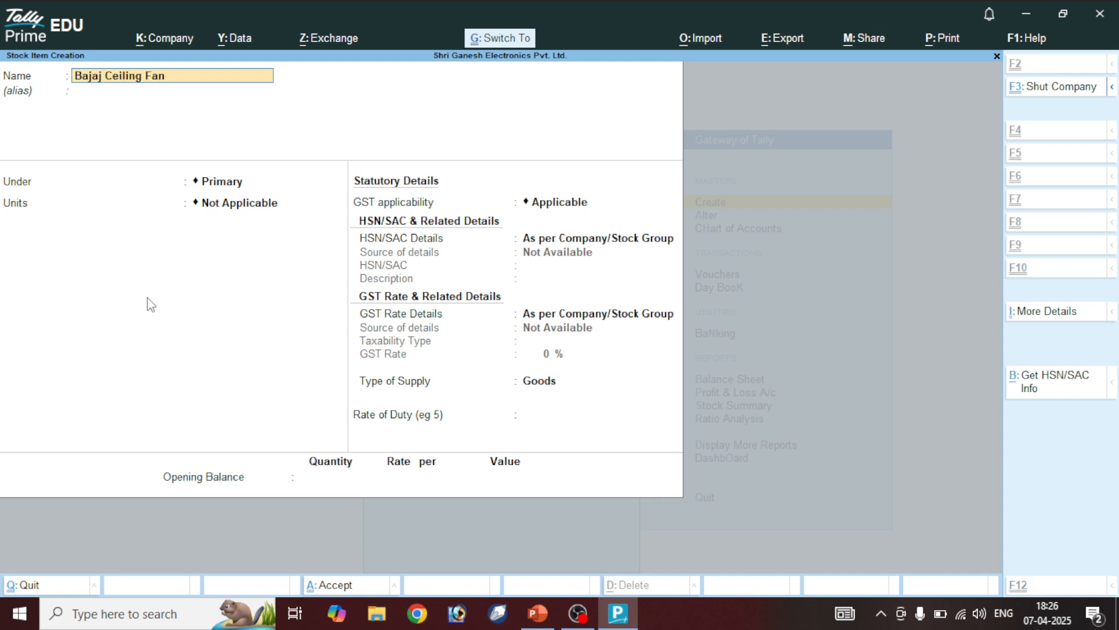
{"action": "key", "text": "Return"}
{"action": "key", "text": "Return"}
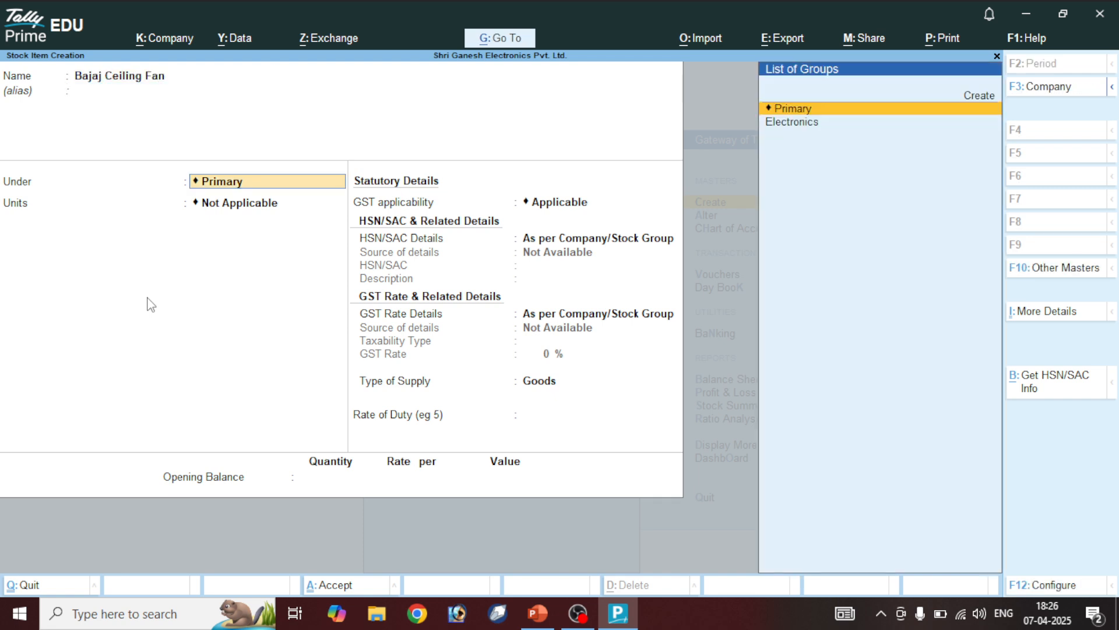
{"action": "key", "text": "Down"}
{"action": "key", "text": "Return"}
{"action": "key", "text": "Down"}
Specify HSN code 7879 with description 'Bjaj' on the item
{"action": "key", "text": "Return"}
{"action": "key", "text": "Return"}
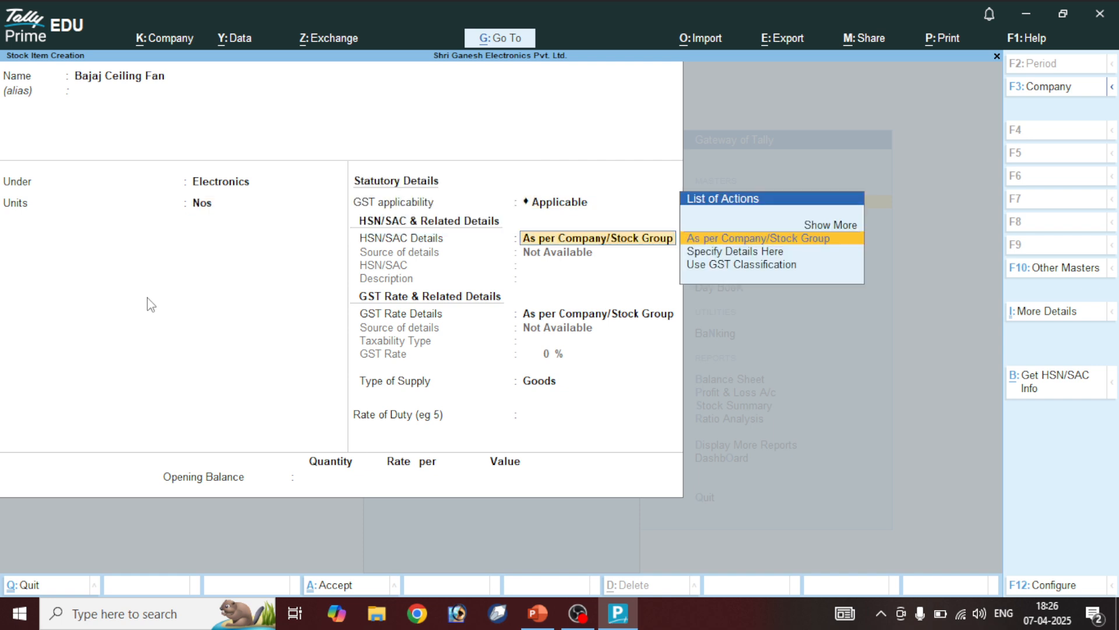
{"action": "key", "text": "Down"}
{"action": "key", "text": "Return"}
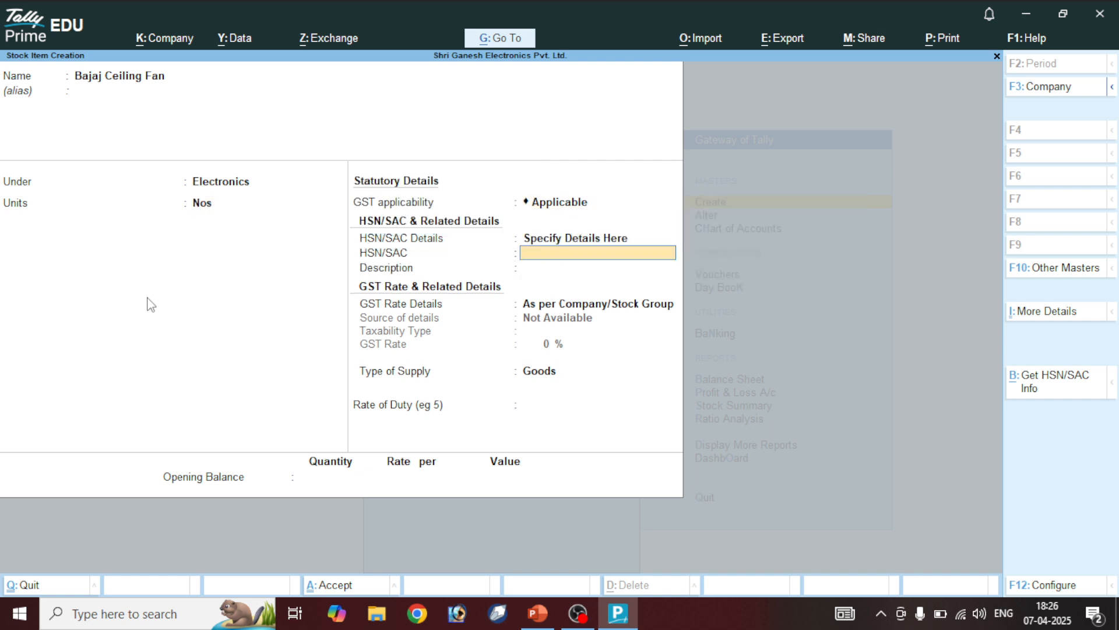
{"action": "type", "text": "7879"}
{"action": "key", "text": "Return"}
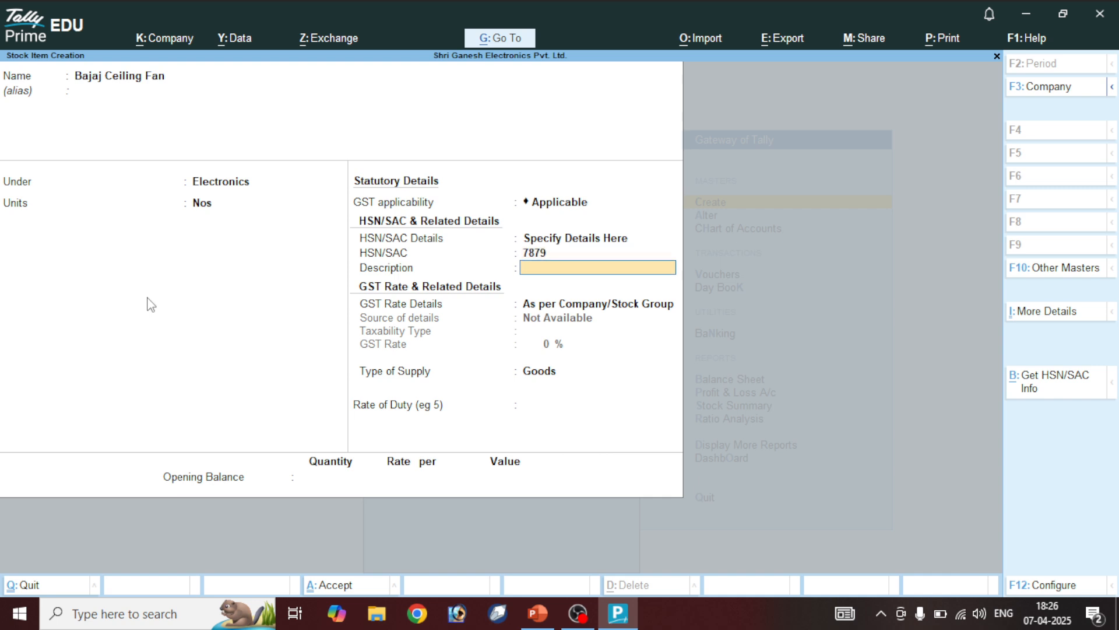
{"action": "type", "text": "Bjaj"}
{"action": "key", "text": "Return"}
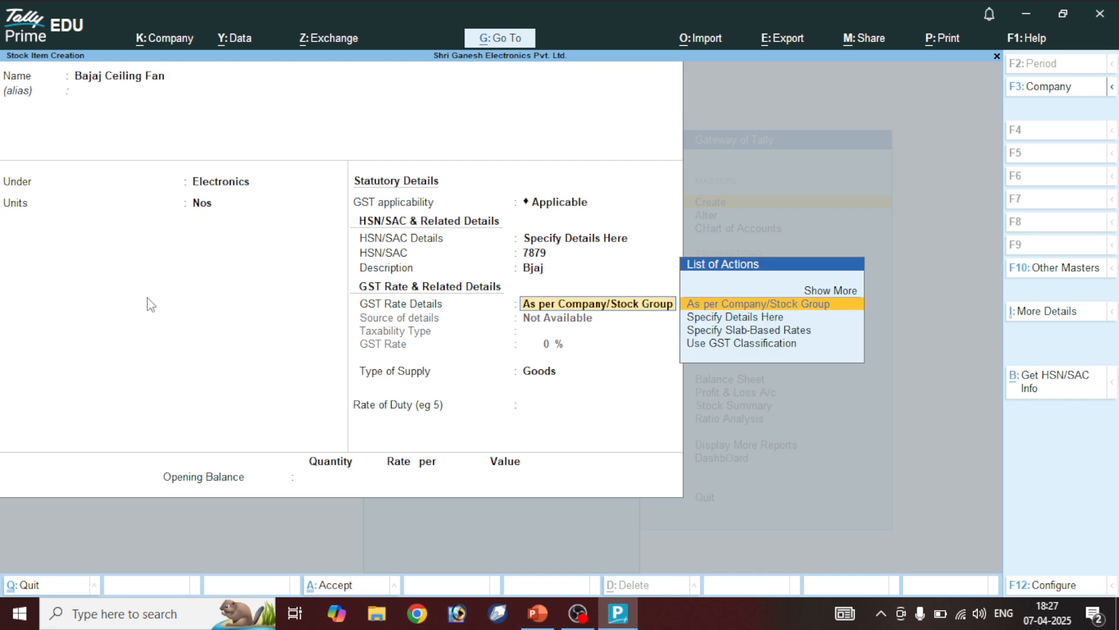
Set GST as Taxable at 18% for Goods and save Bajaj Ceiling Fan
{"action": "key", "text": "Down"}
{"action": "key", "text": "Return"}
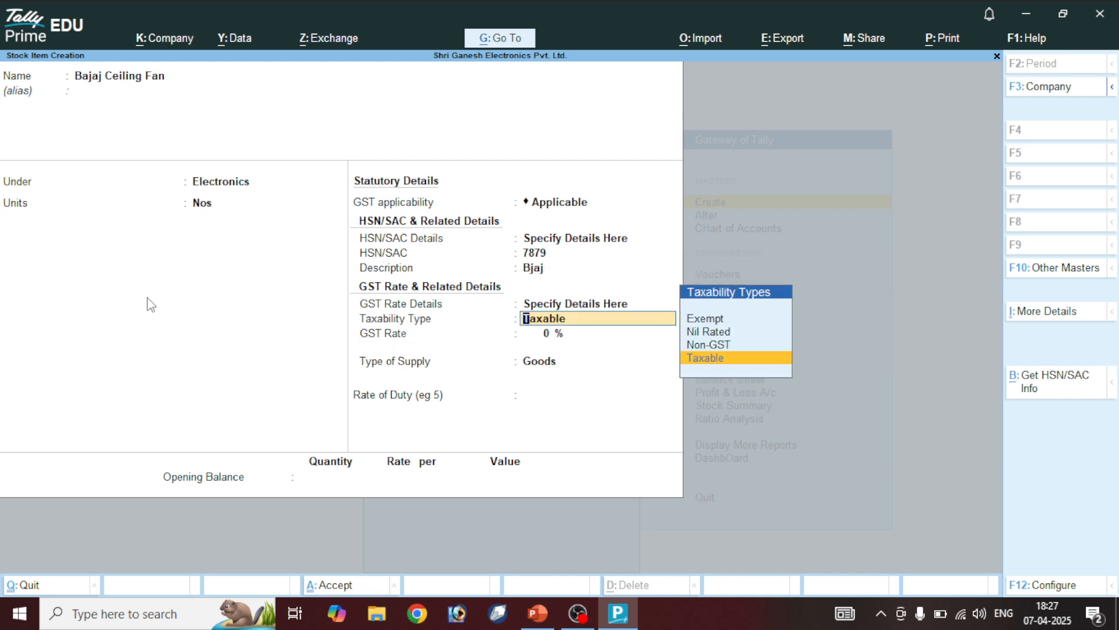
{"action": "key", "text": "Return"}
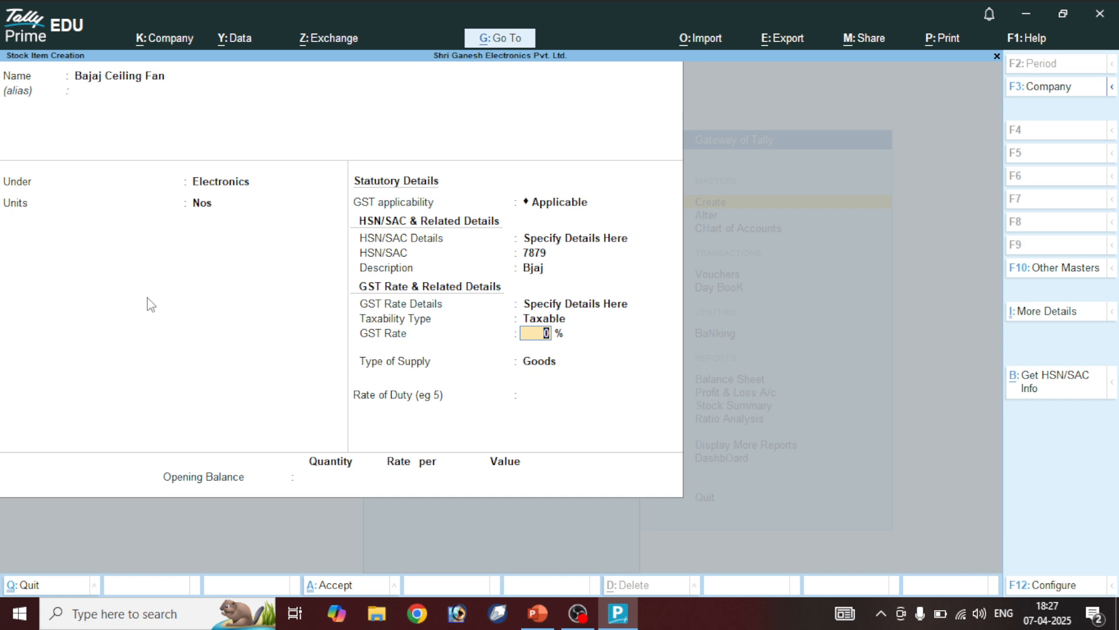
{"action": "type", "text": "18"}
{"action": "key", "text": "Return"}
{"action": "key", "text": "Return"}
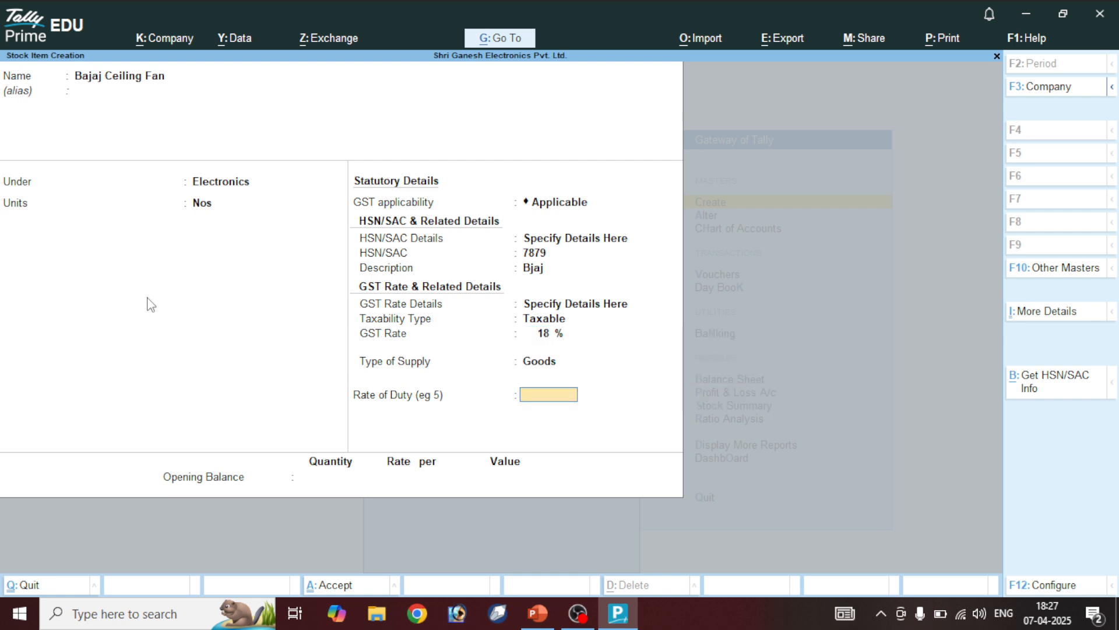
{"action": "key", "text": "Return"}
{"action": "key", "text": "Return"}
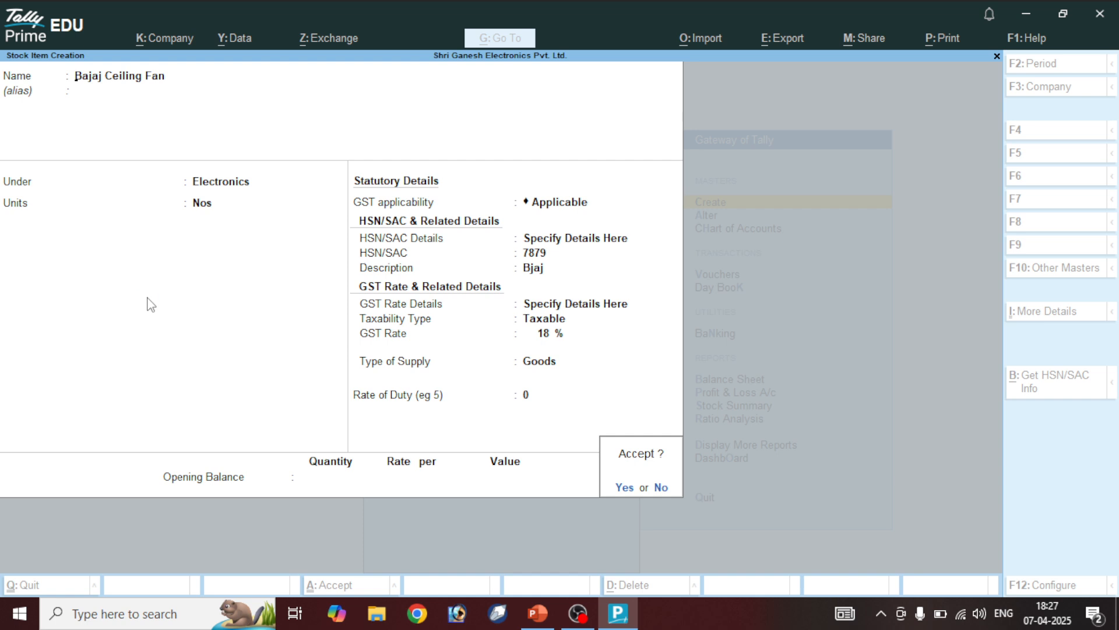
{"action": "key", "text": "Return"}
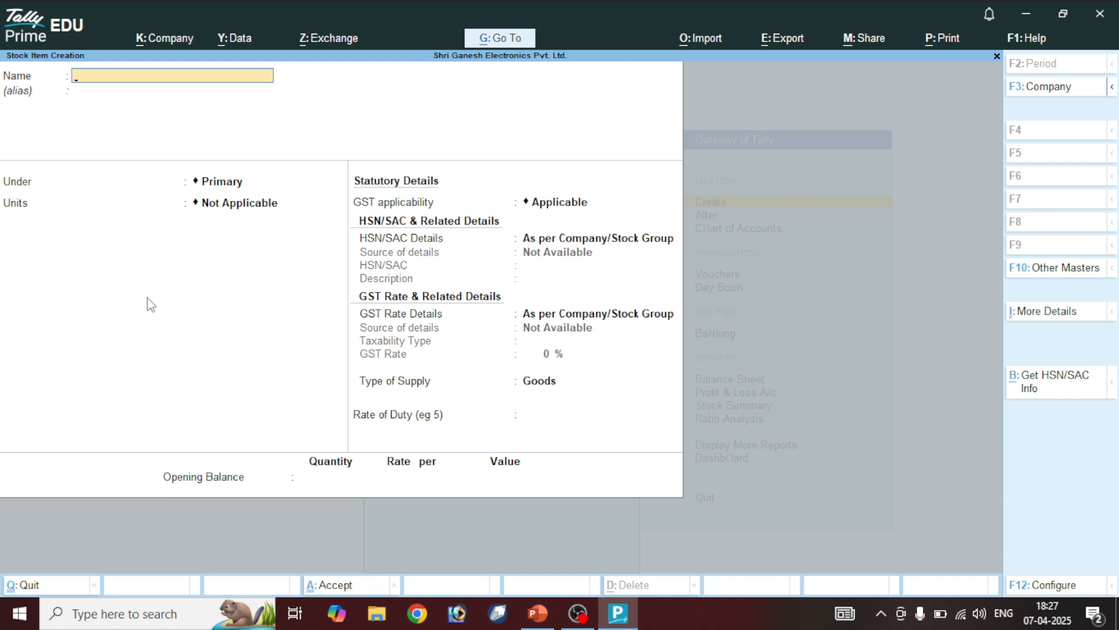
Open the Atomberg Ceiling Fan stock item for alteration
{"action": "key", "text": "Escape"}
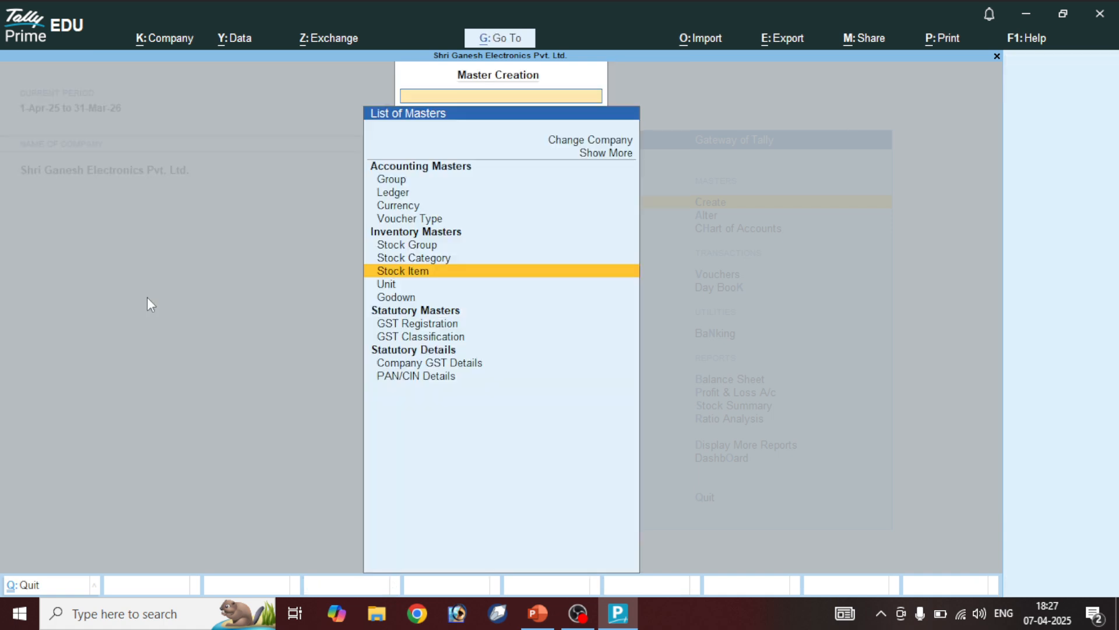
{"action": "key", "text": "Escape"}
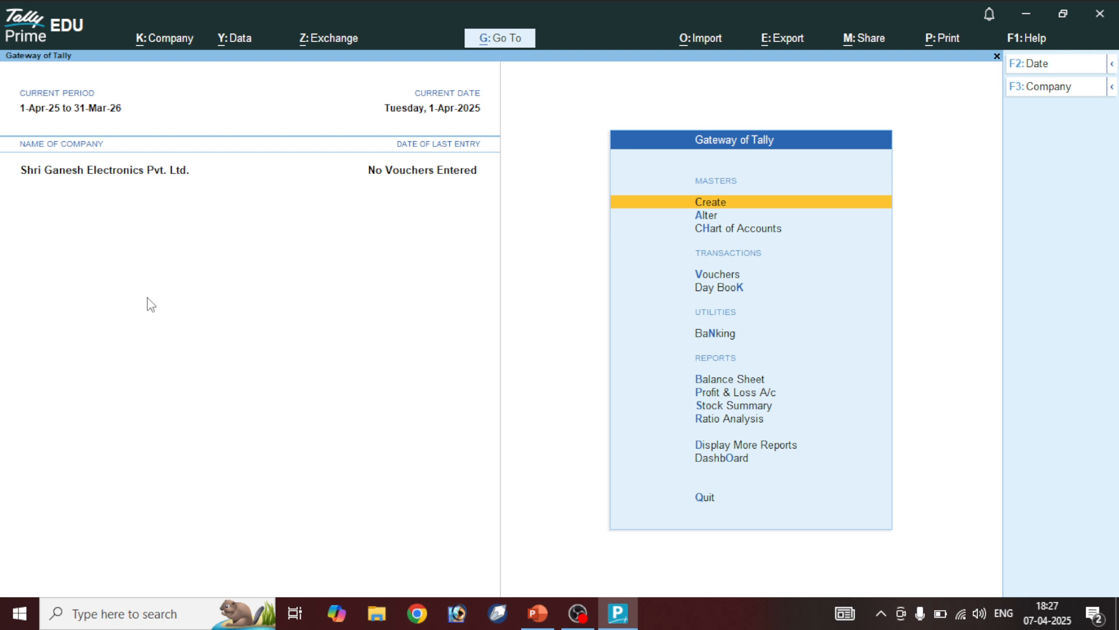
{"action": "key", "text": "Down"}
{"action": "key", "text": "Return"}
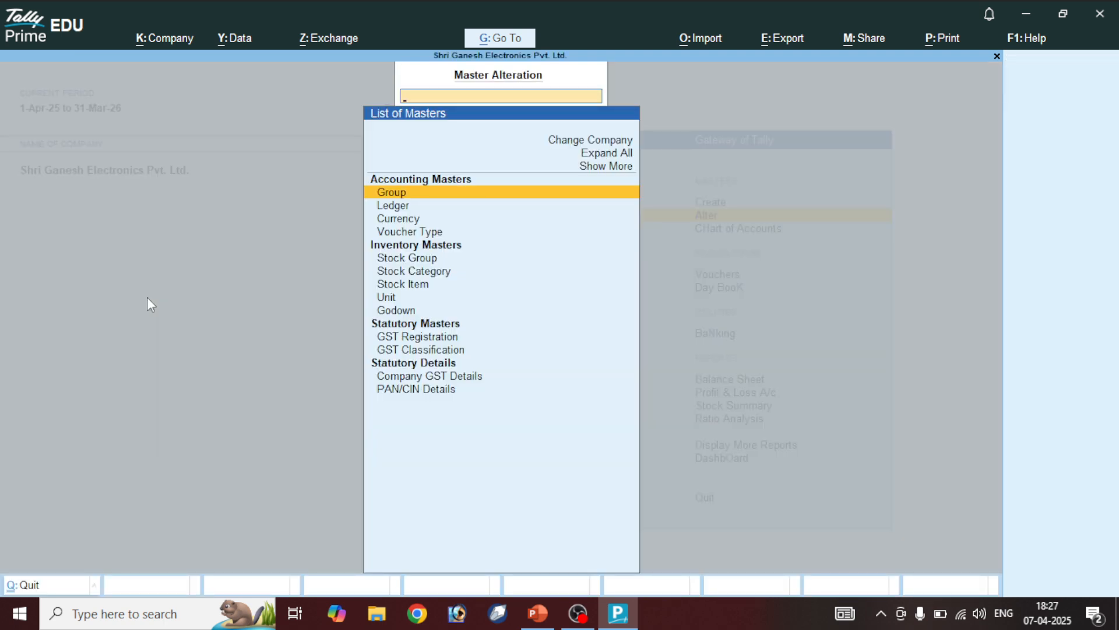
{"action": "key", "text": "Down"}
{"action": "key", "text": "Down"}
{"action": "key", "text": "Down"}
{"action": "key", "text": "Down"}
{"action": "key", "text": "Down"}
{"action": "key", "text": "Down"}
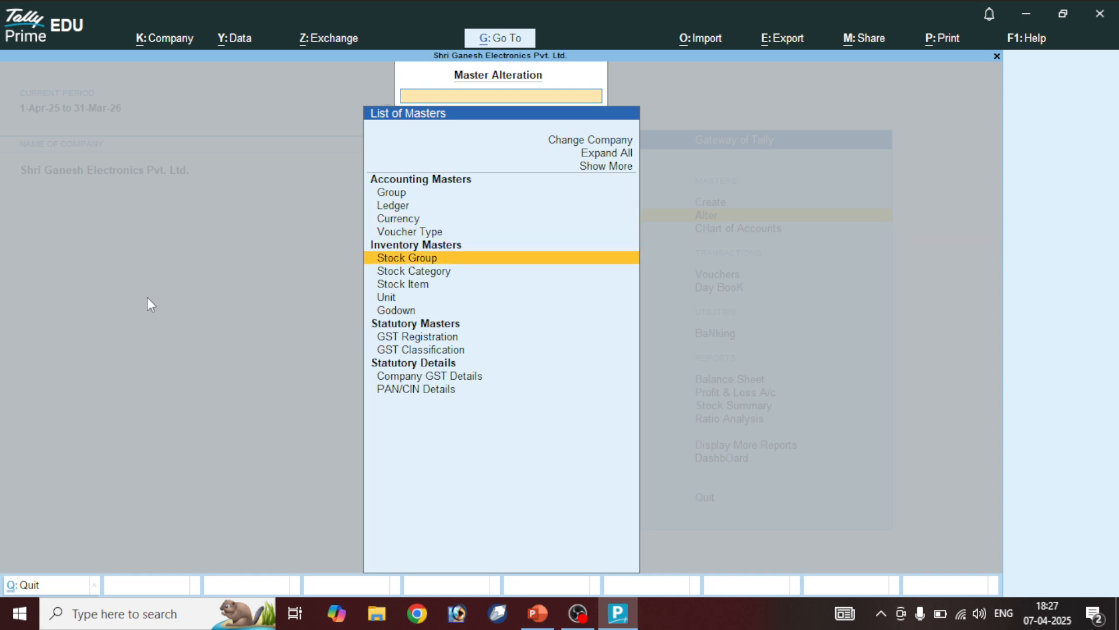
{"action": "key", "text": "Return"}
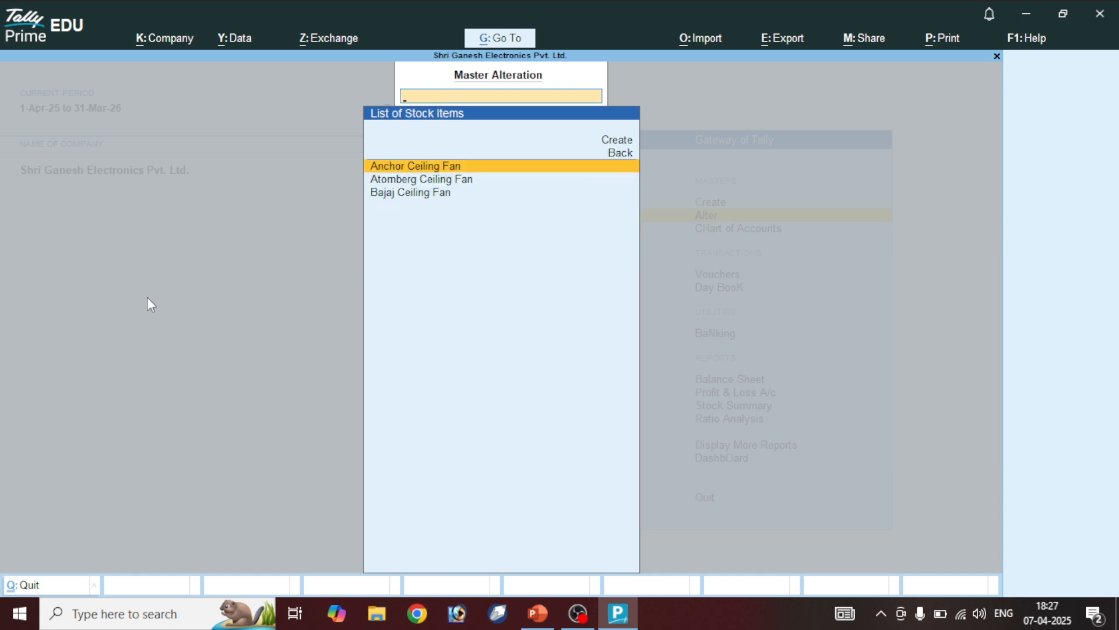
{"action": "key", "text": "Down"}
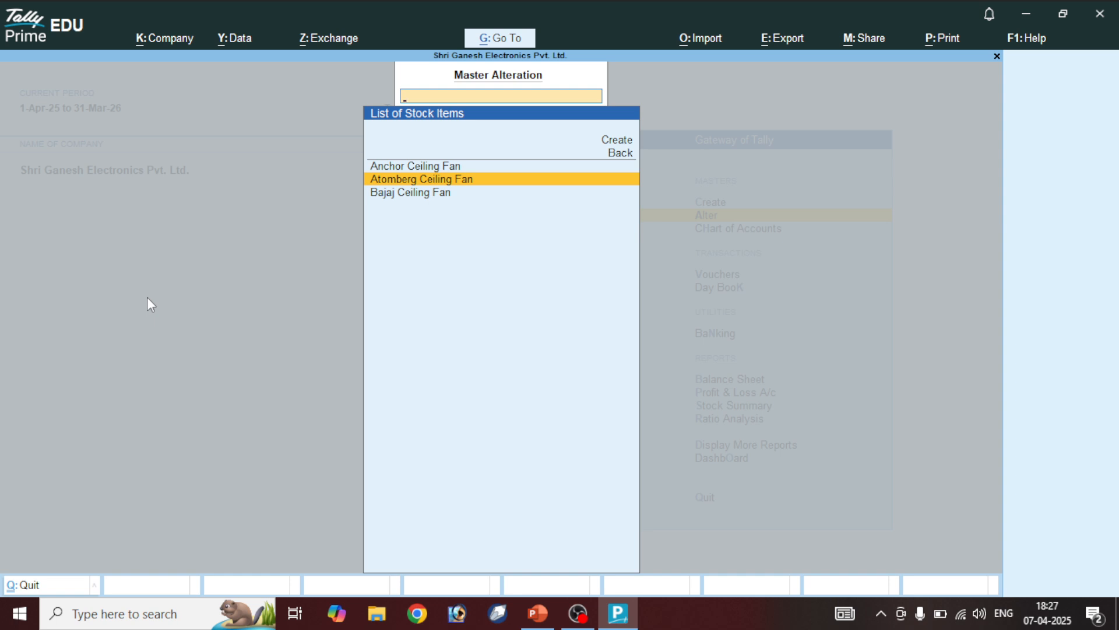
{"action": "key", "text": "Return"}
{"action": "key", "text": "Return"}
{"action": "key", "text": "Return"}
{"action": "key", "text": "Return"}
{"action": "key", "text": "Return"}
{"action": "key", "text": "Return"}
{"action": "key", "text": "Return"}
{"action": "key", "text": "Return"}
{"action": "key", "text": "Return"}
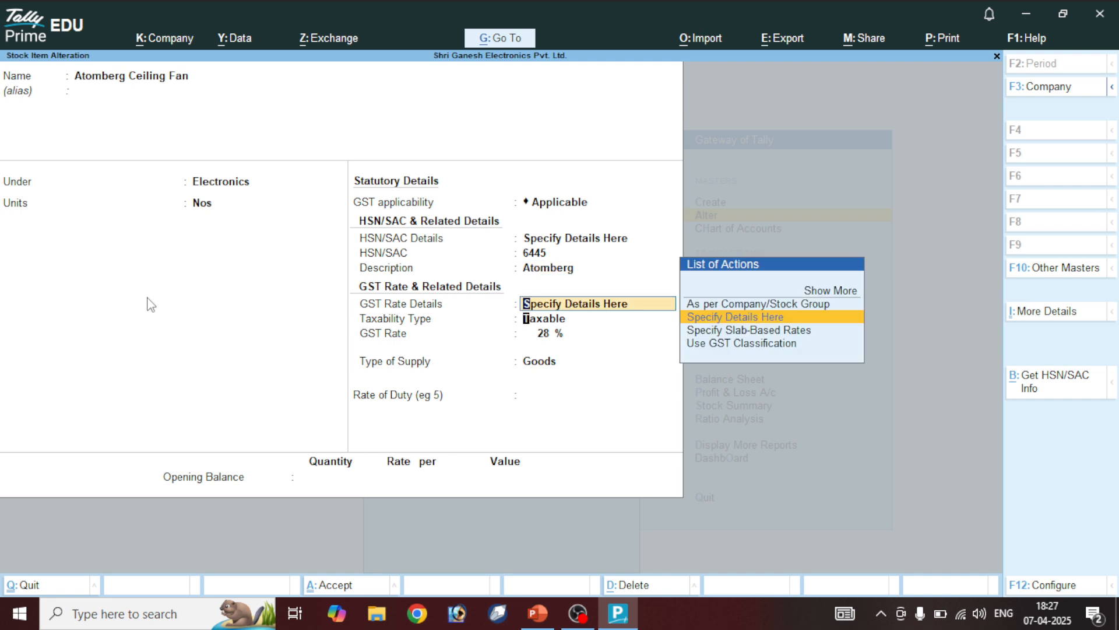
Change its GST rate to 18% effective 1-Apr-25 and save
{"action": "key", "text": "Return"}
{"action": "key", "text": "Return"}
{"action": "type", "text": "1"}
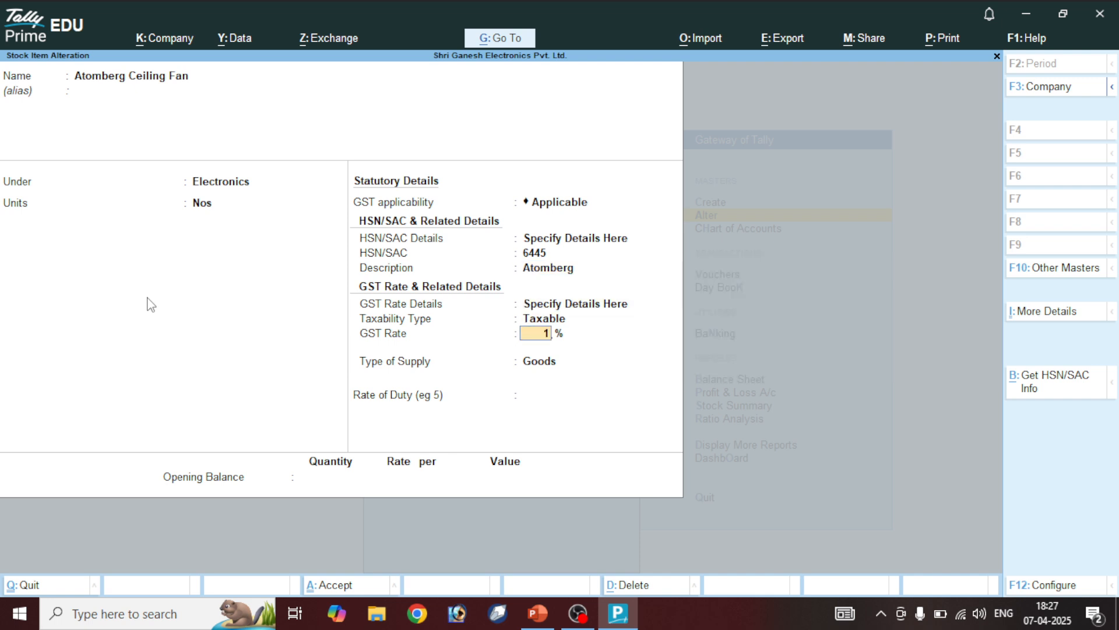
{"action": "type", "text": "8"}
{"action": "key", "text": "Return"}
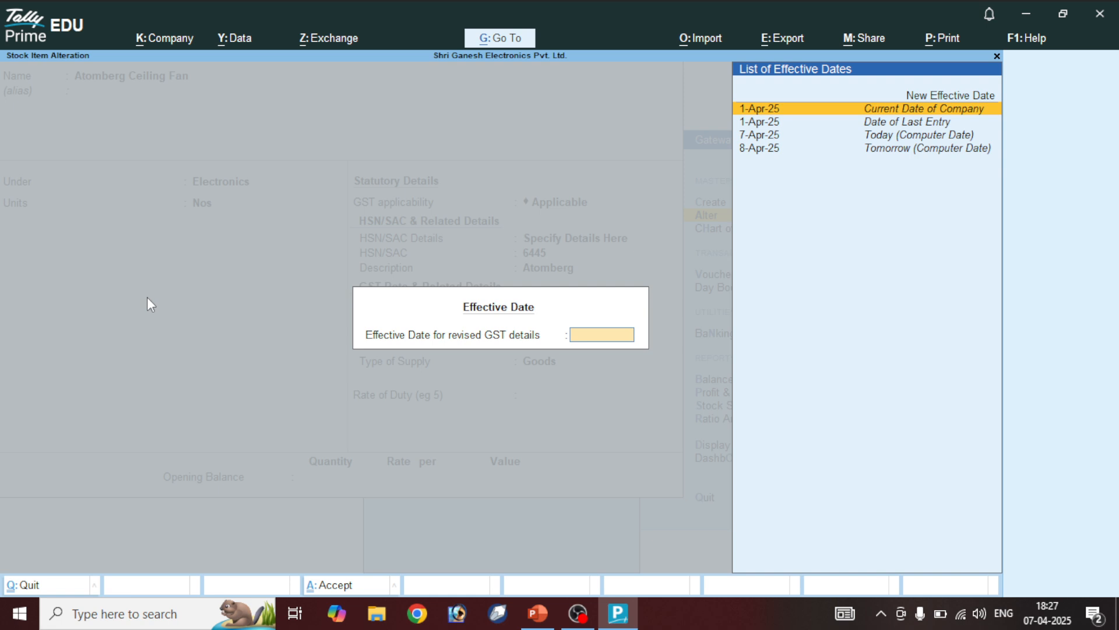
{"action": "key", "text": "Return"}
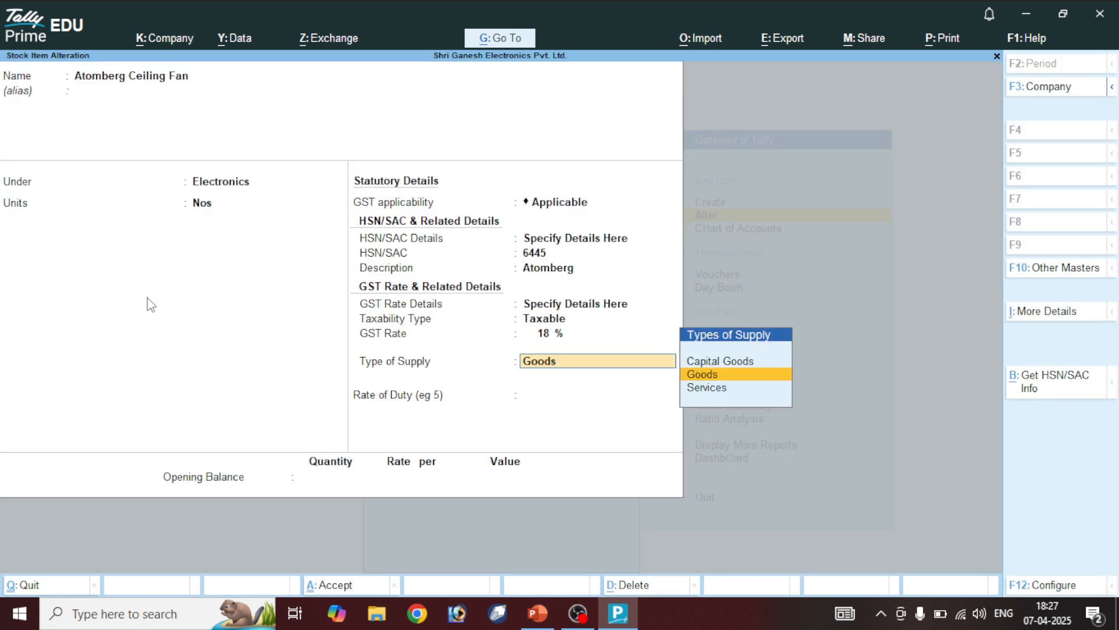
{"action": "key", "text": "Return"}
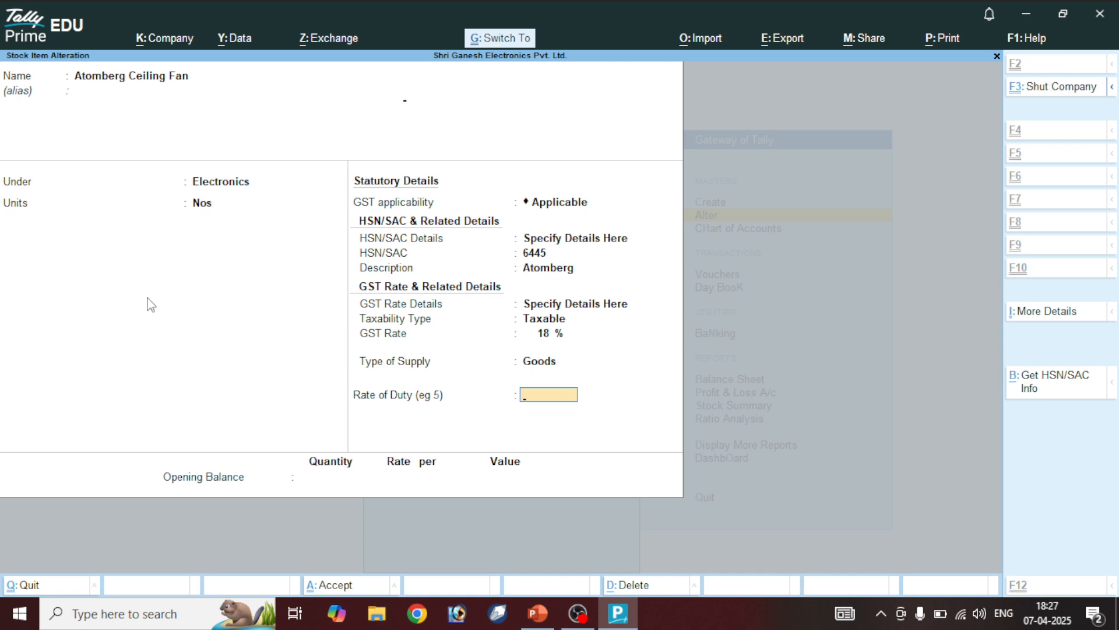
{"action": "key", "text": "ctrl+a"}
Alter Bajaj Ceiling Fan's GST rate to 5% and save it
{"action": "key", "text": "Up"}
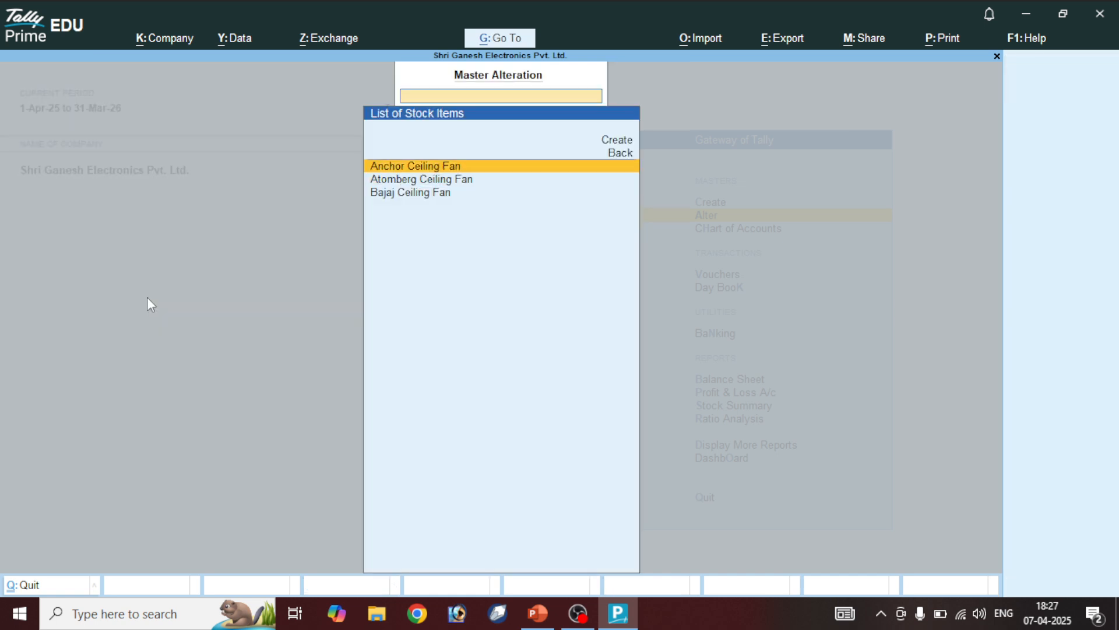
{"action": "key", "text": "Down"}
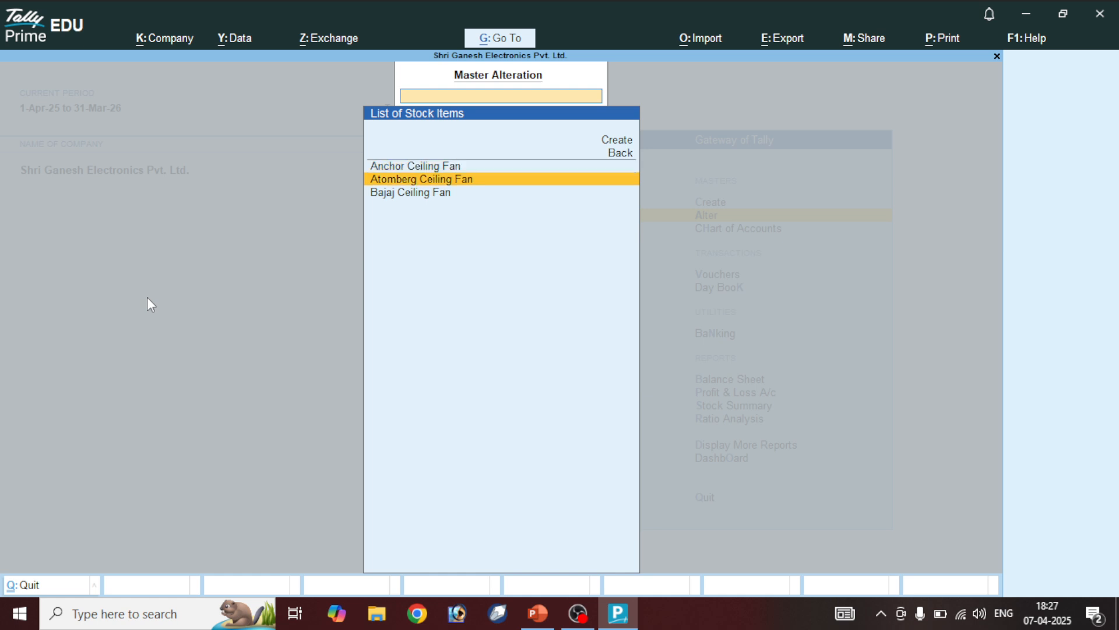
{"action": "key", "text": "Down"}
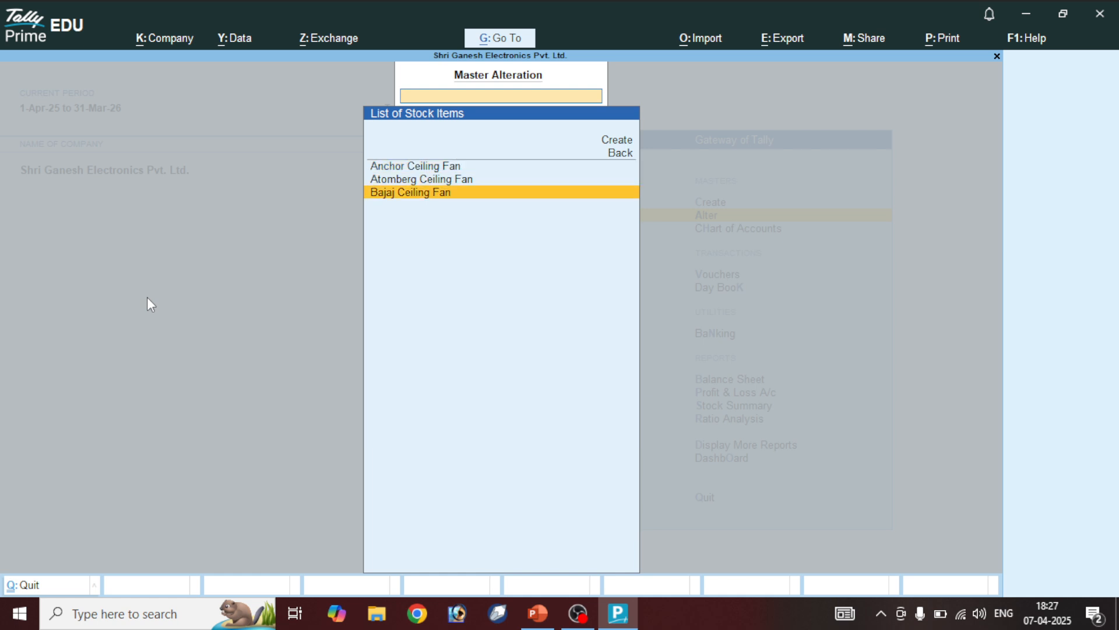
{"action": "key", "text": "Return"}
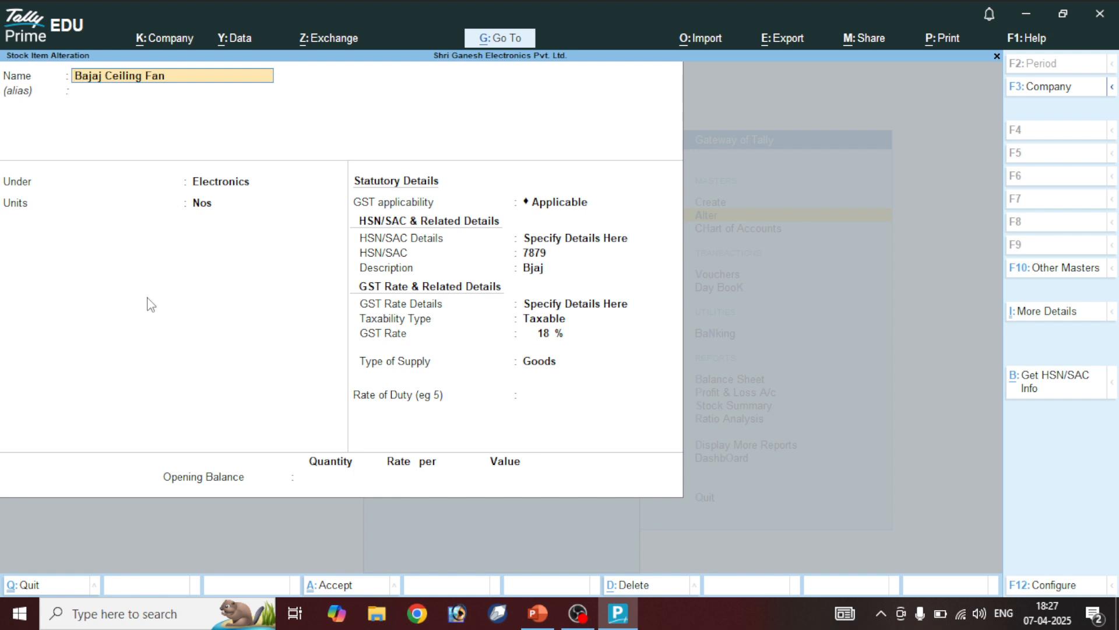
{"action": "key", "text": "Return"}
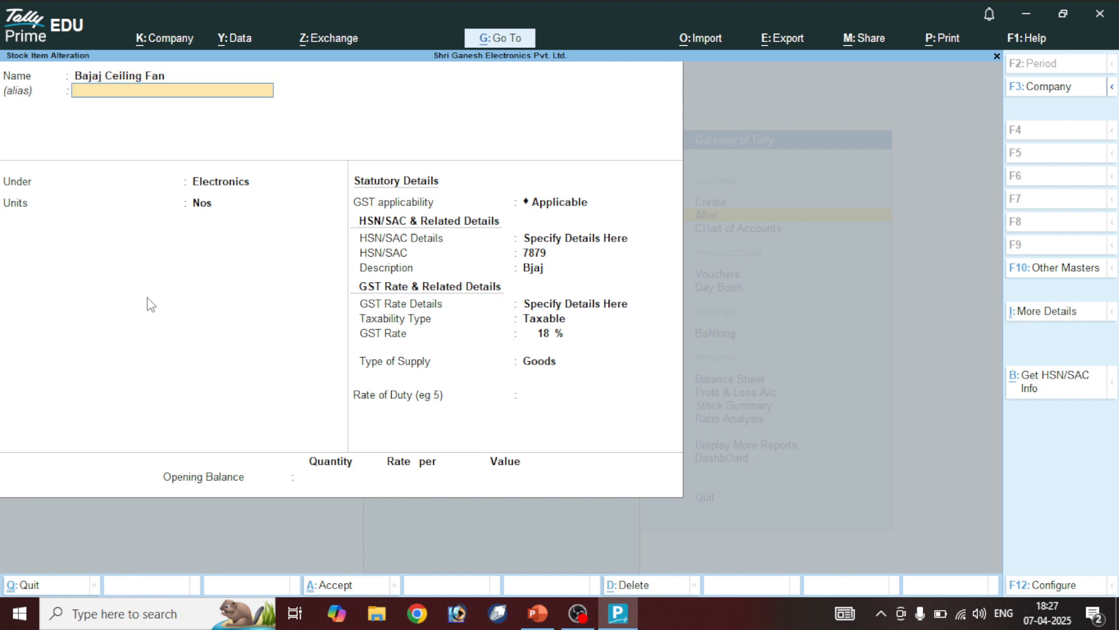
{"action": "key", "text": "Return"}
{"action": "key", "text": "Return"}
{"action": "key", "text": "Return"}
{"action": "key", "text": "Return"}
{"action": "key", "text": "Return"}
{"action": "key", "text": "Return"}
{"action": "key", "text": "Return"}
{"action": "key", "text": "Return"}
{"action": "key", "text": "Return"}
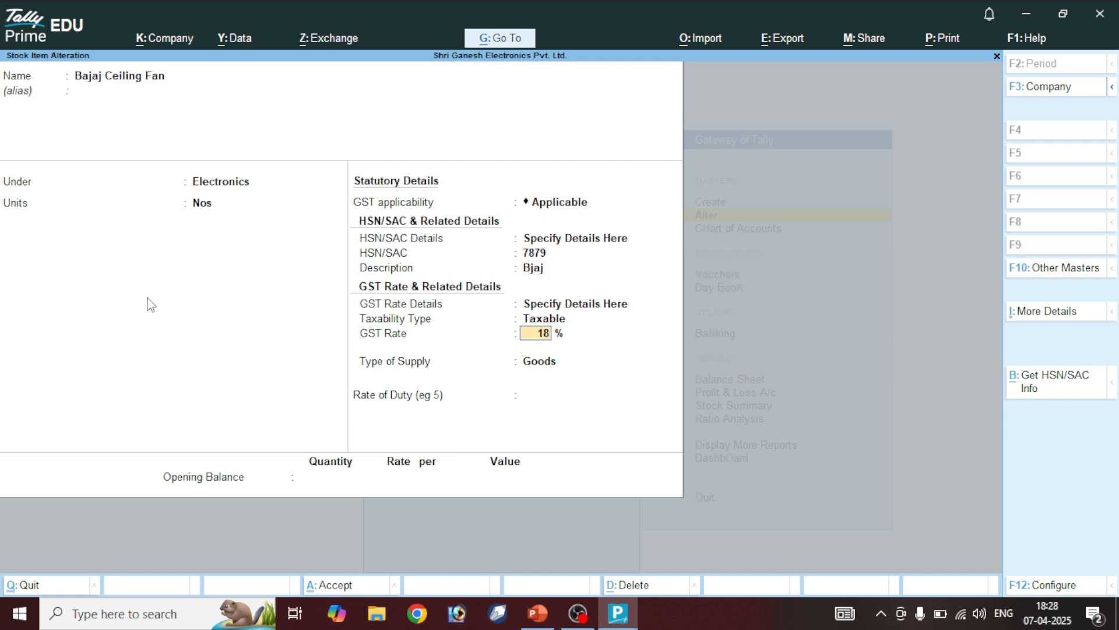
{"action": "type", "text": "5"}
{"action": "key", "text": "Return"}
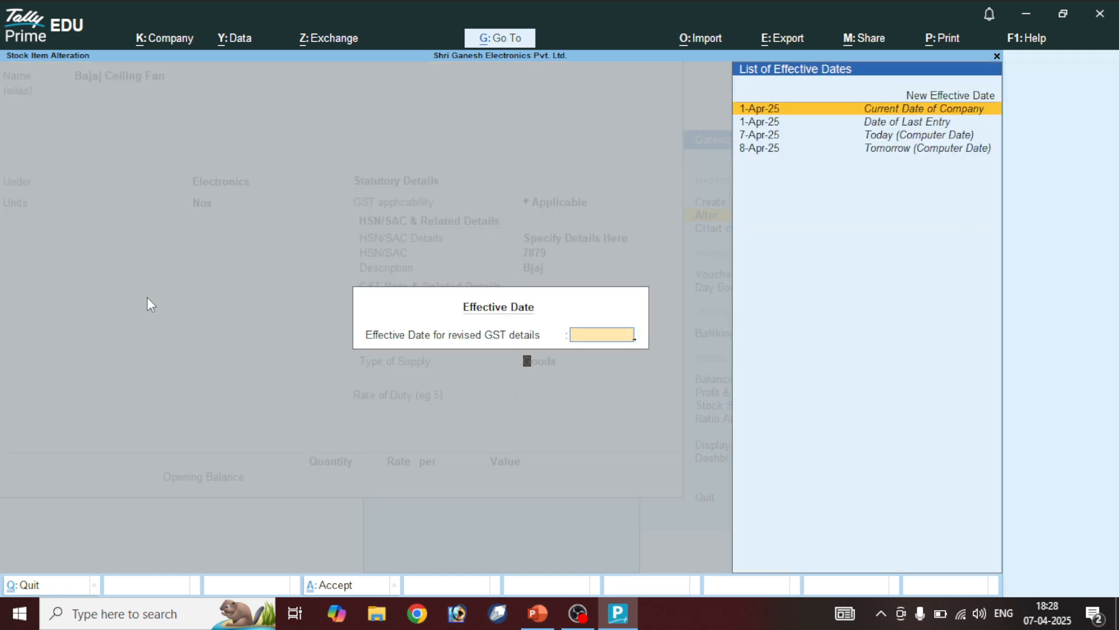
{"action": "key", "text": "Return"}
{"action": "key", "text": "Return"}
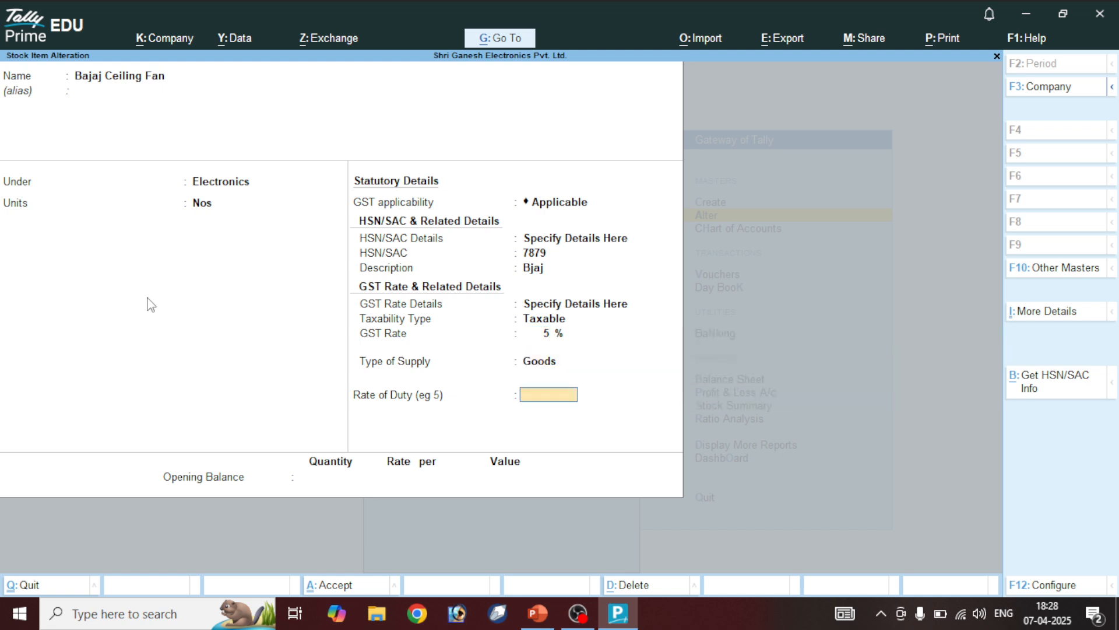
{"action": "key", "text": "ctrl+a"}
Back out to Gateway of Tally and bring up the Master Creation list
{"action": "key", "text": "Escape"}
{"action": "key", "text": "Escape"}
{"action": "key", "text": "Escape"}
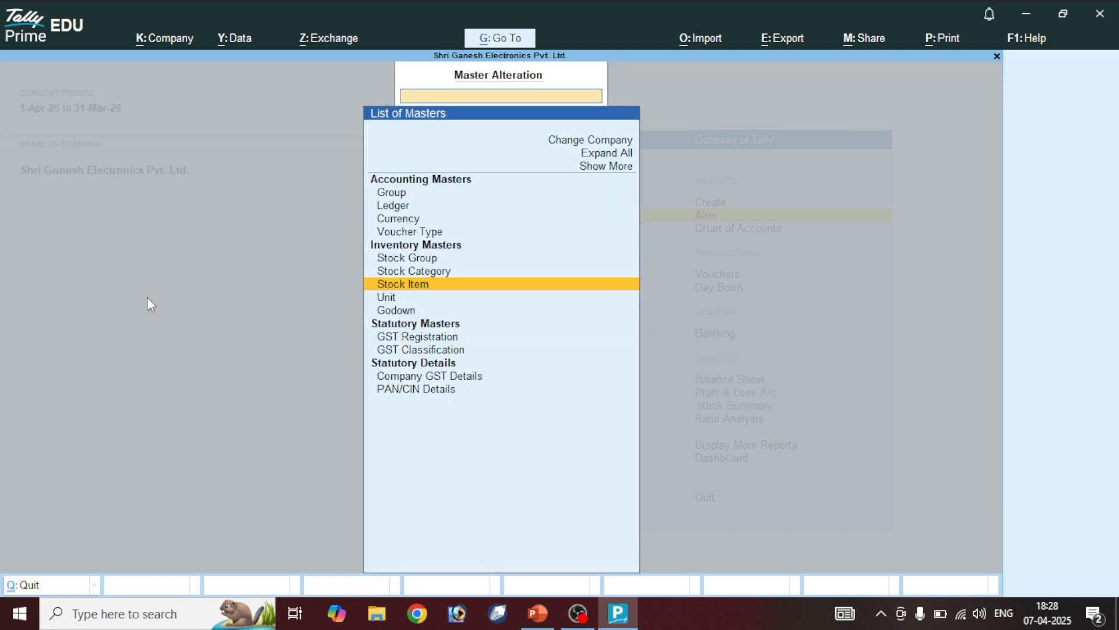
{"action": "key", "text": "Escape"}
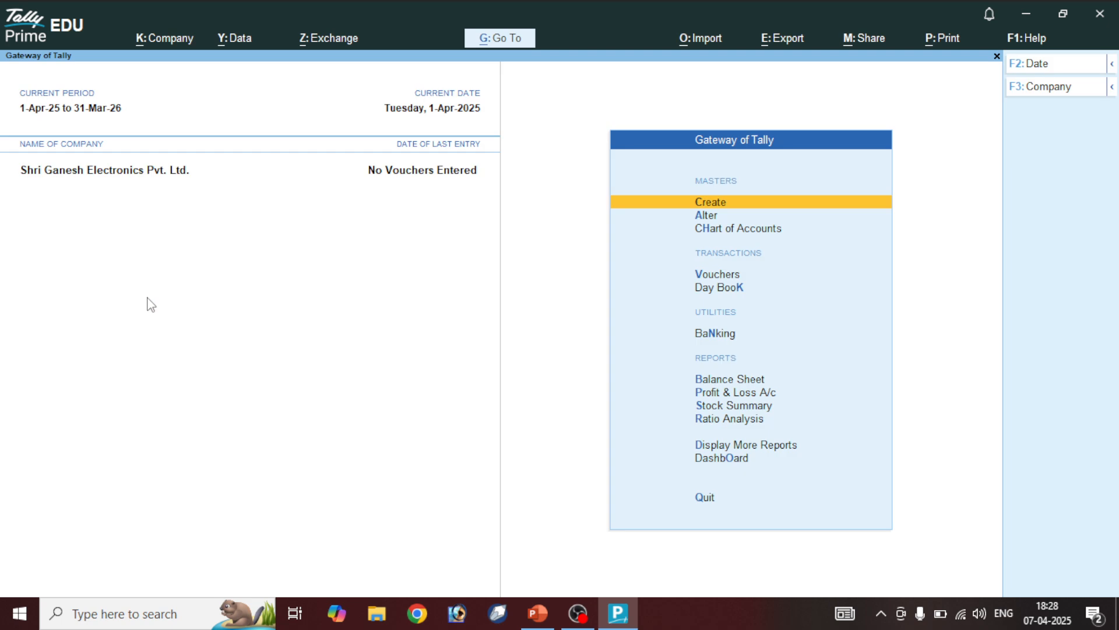
{"action": "key", "text": "Return"}
Start a new stock item named Candes Ceiling Fan under Electronics, counted in Nos
{"action": "key", "text": "Down"}
{"action": "key", "text": "Down"}
{"action": "key", "text": "Down"}
{"action": "key", "text": "Down"}
{"action": "key", "text": "Down"}
{"action": "key", "text": "Down"}
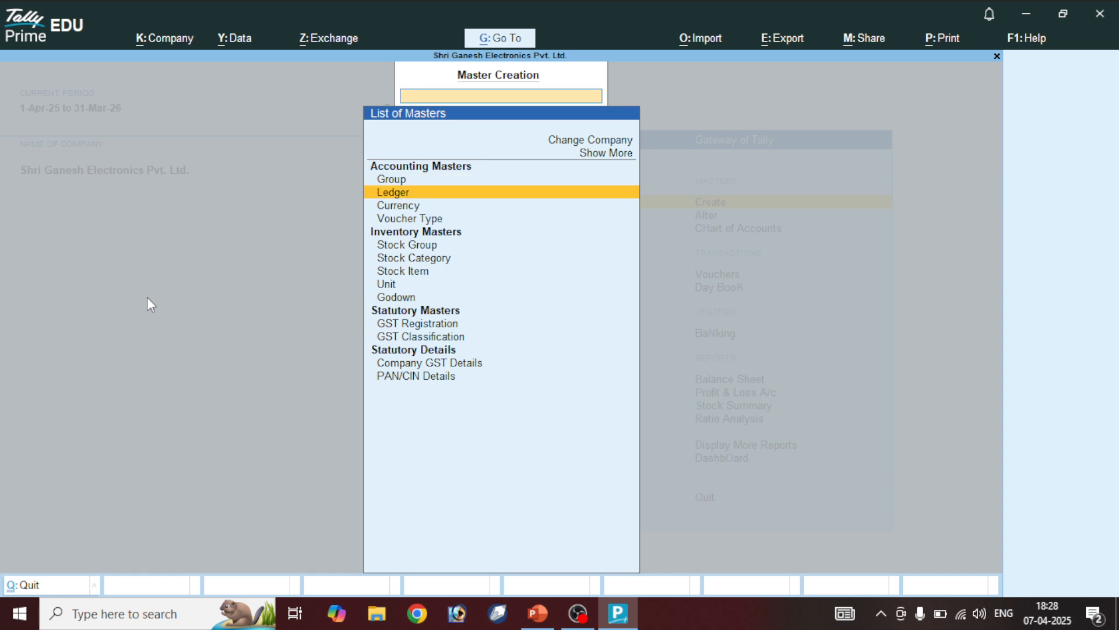
{"action": "key", "text": "Return"}
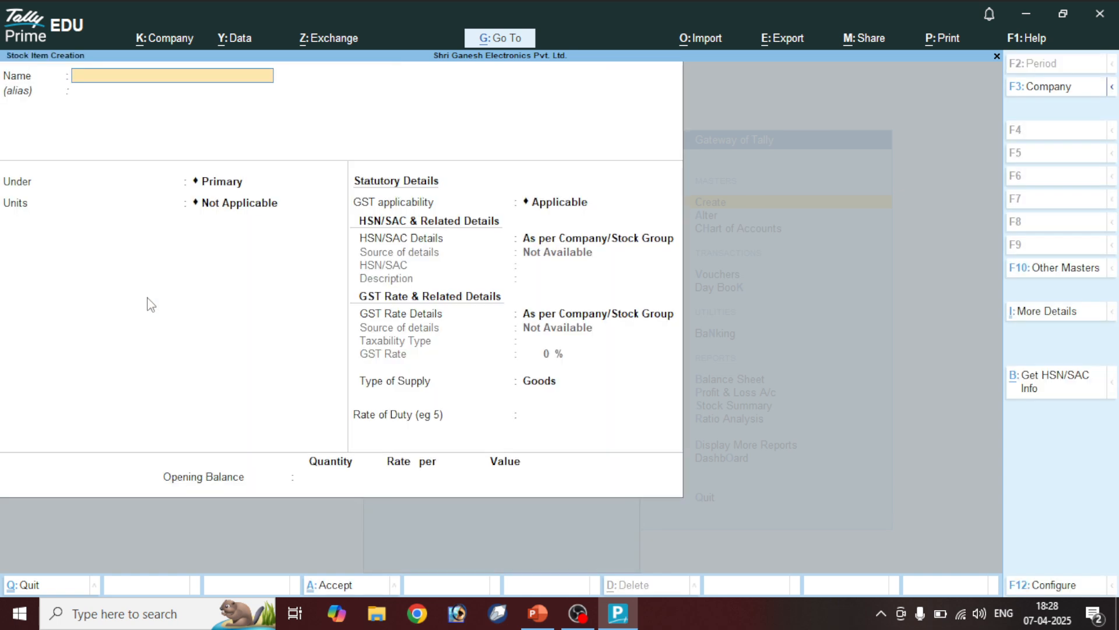
{"action": "type", "text": "Candes Ceiling Fan"}
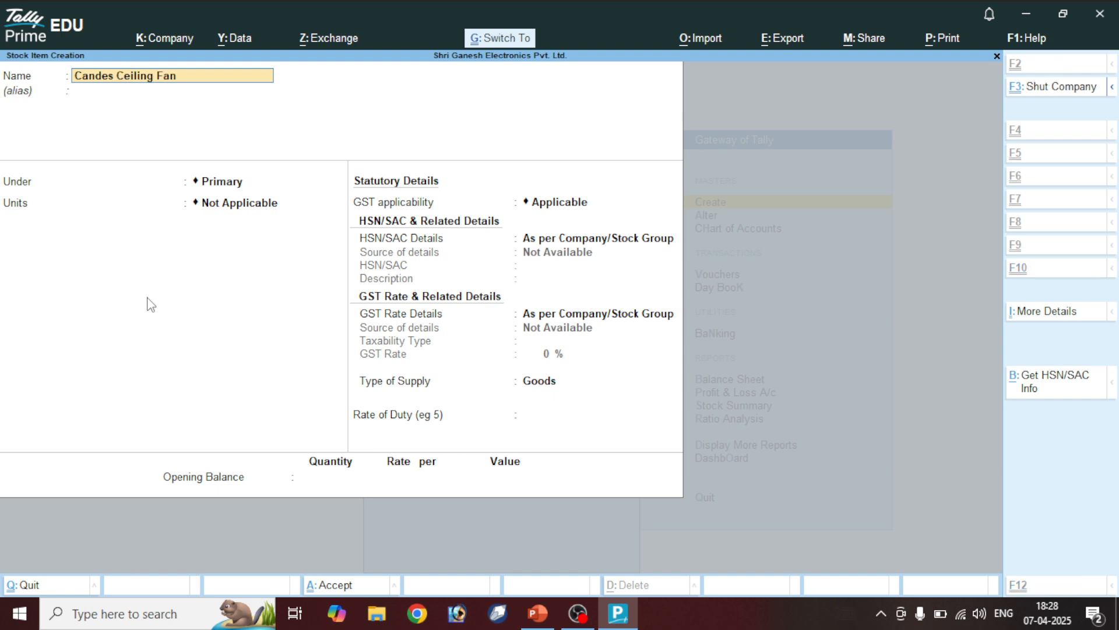
{"action": "key", "text": "Return"}
{"action": "key", "text": "Return"}
{"action": "type", "text": "e"}
{"action": "key", "text": "Return"}
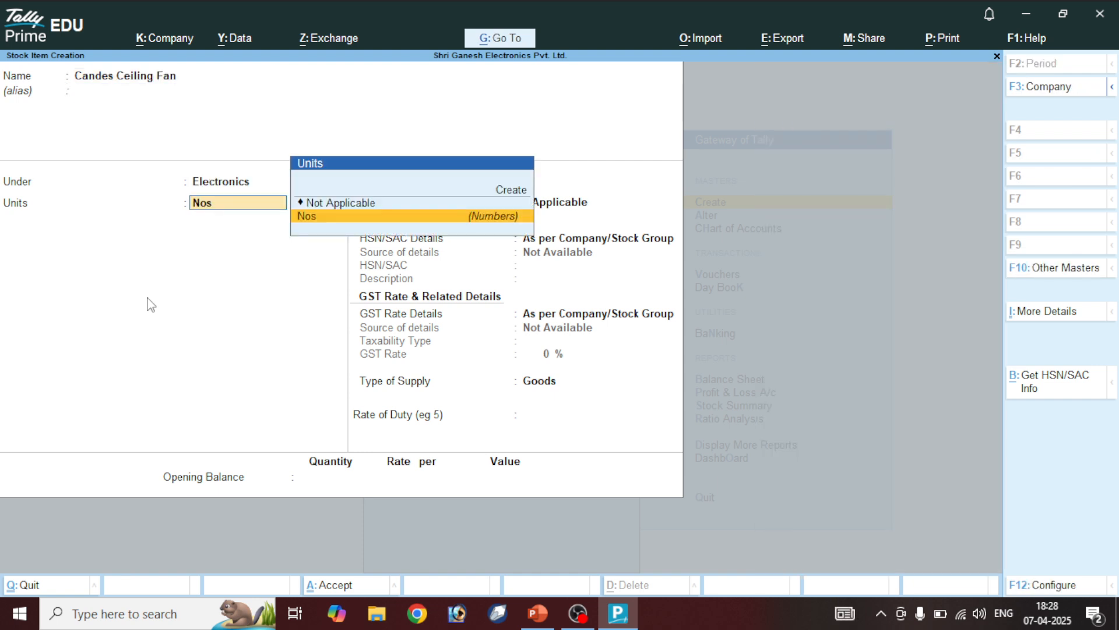
{"action": "type", "text": "n"}
{"action": "key", "text": "Return"}
{"action": "key", "text": "Down"}
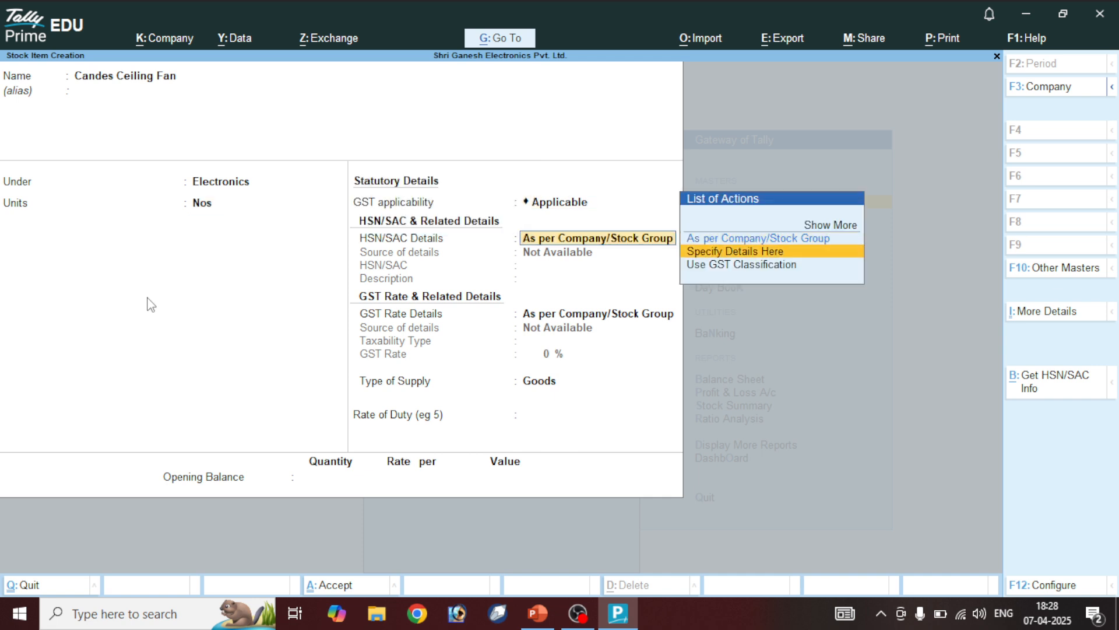
{"action": "key", "text": "Return"}
Give it HSN 7799, description Candes and 28% taxable GST, then save it
{"action": "type", "text": "7799"}
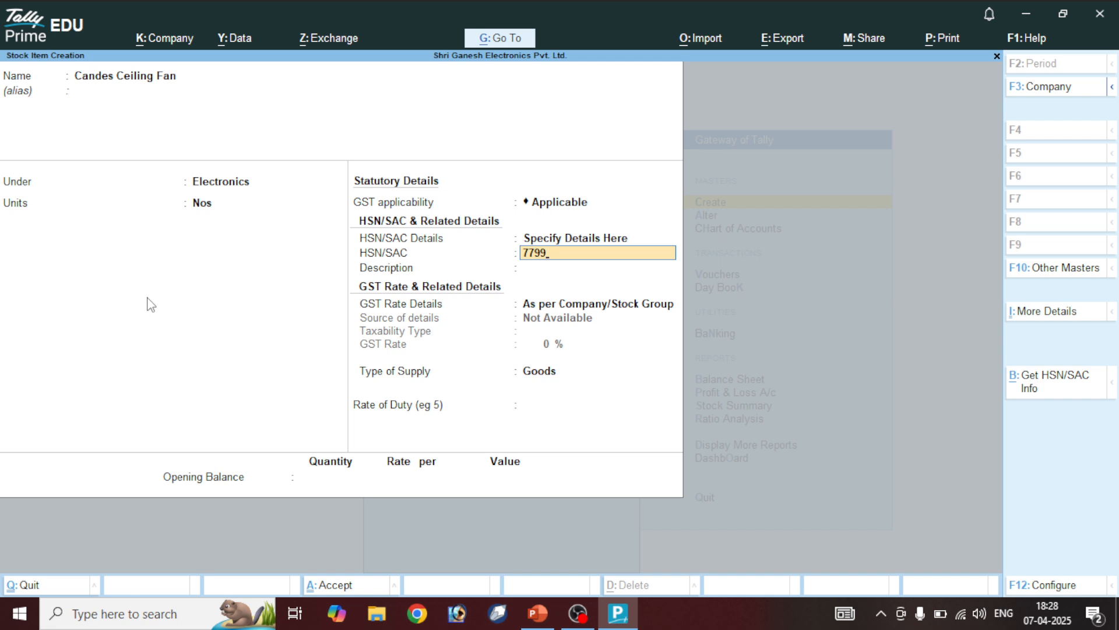
{"action": "key", "text": "Return"}
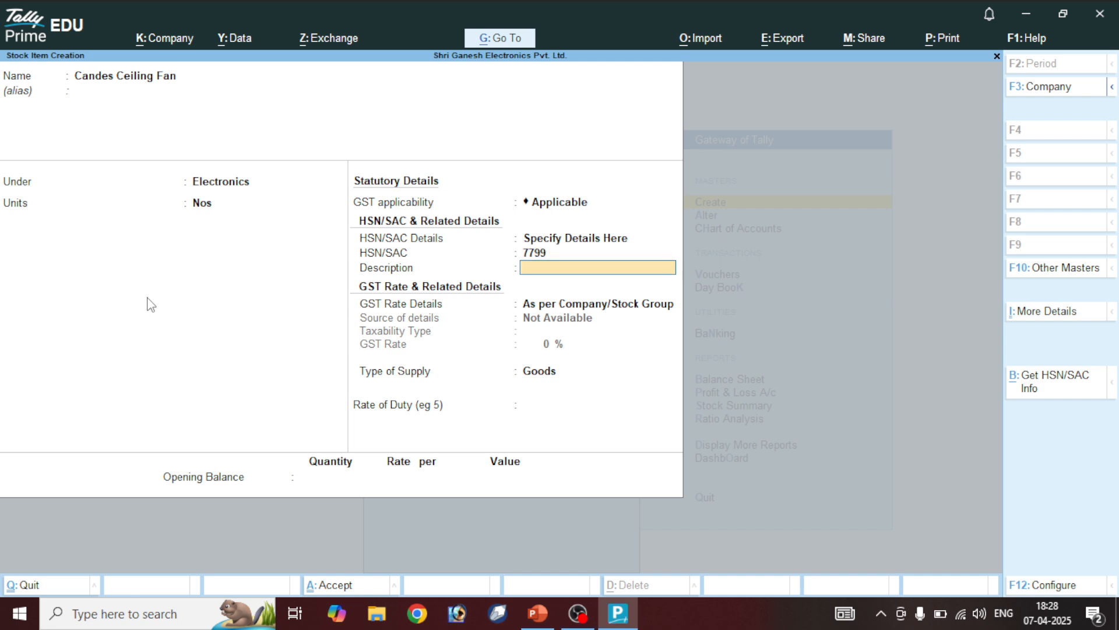
{"action": "type", "text": "Candes"}
{"action": "key", "text": "Return"}
{"action": "key", "text": "Return"}
{"action": "key", "text": "BackSpace"}
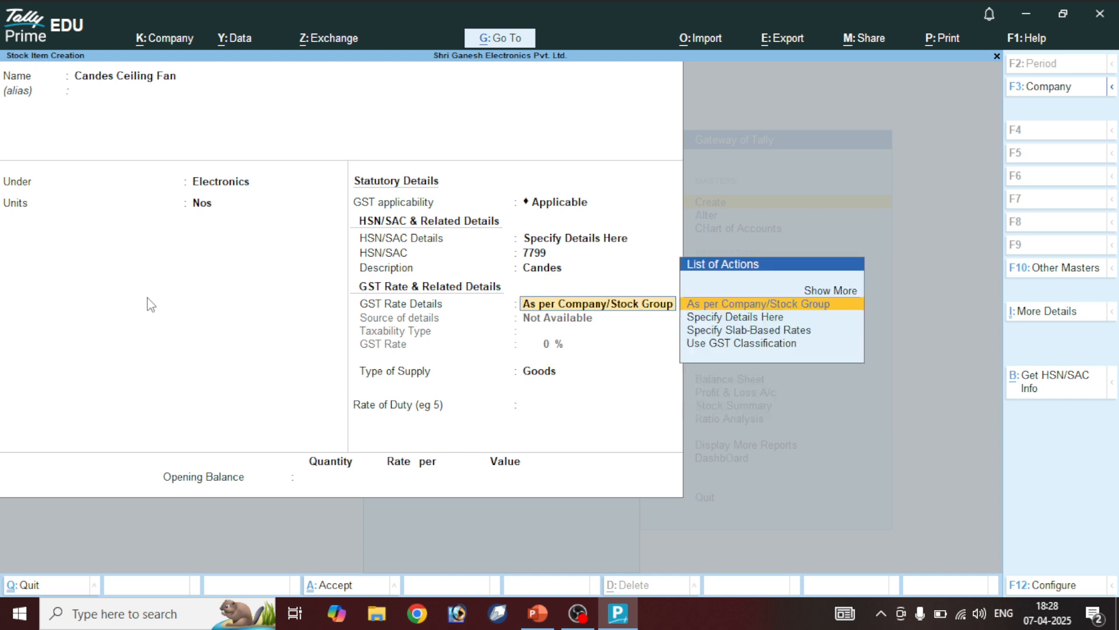
{"action": "key", "text": "Down"}
{"action": "key", "text": "Return"}
{"action": "key", "text": "Return"}
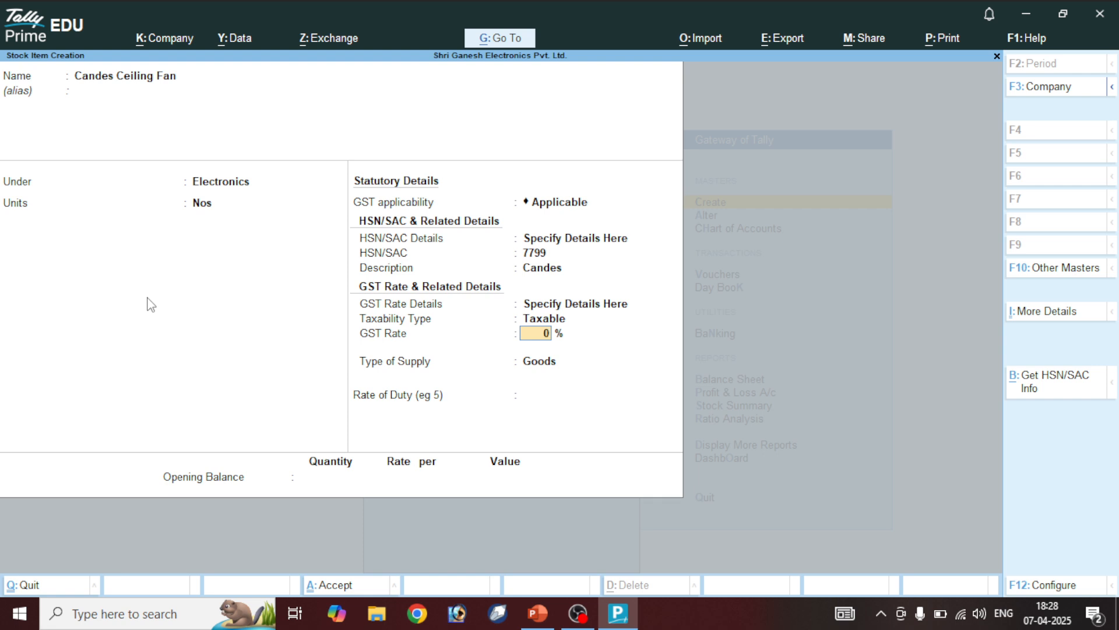
{"action": "type", "text": "28"}
{"action": "key", "text": "Return"}
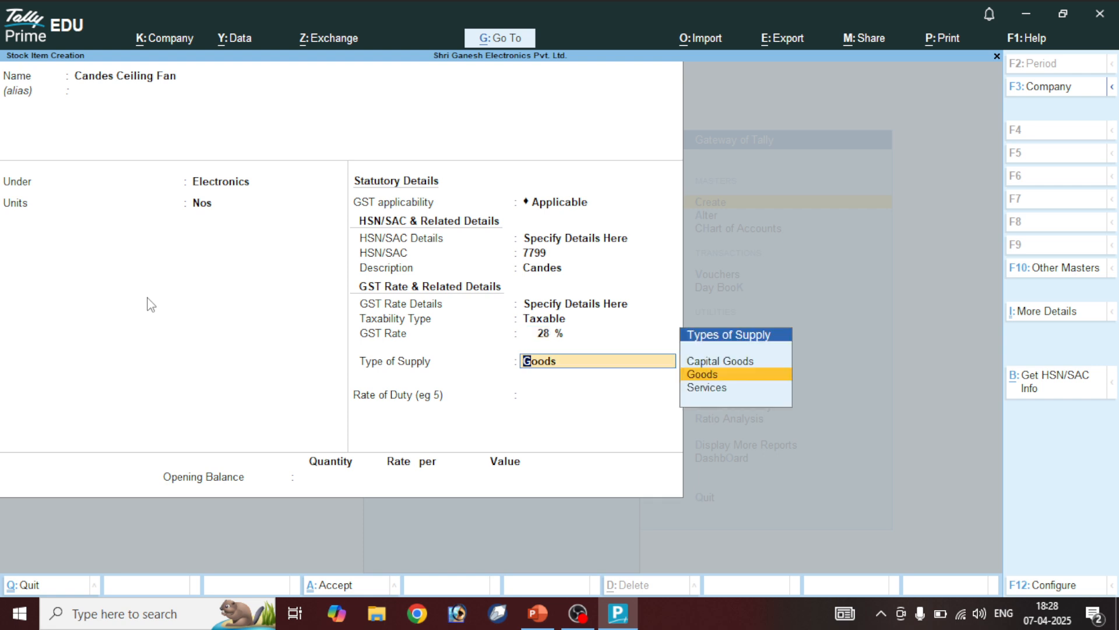
{"action": "key", "text": "ctrl+a"}
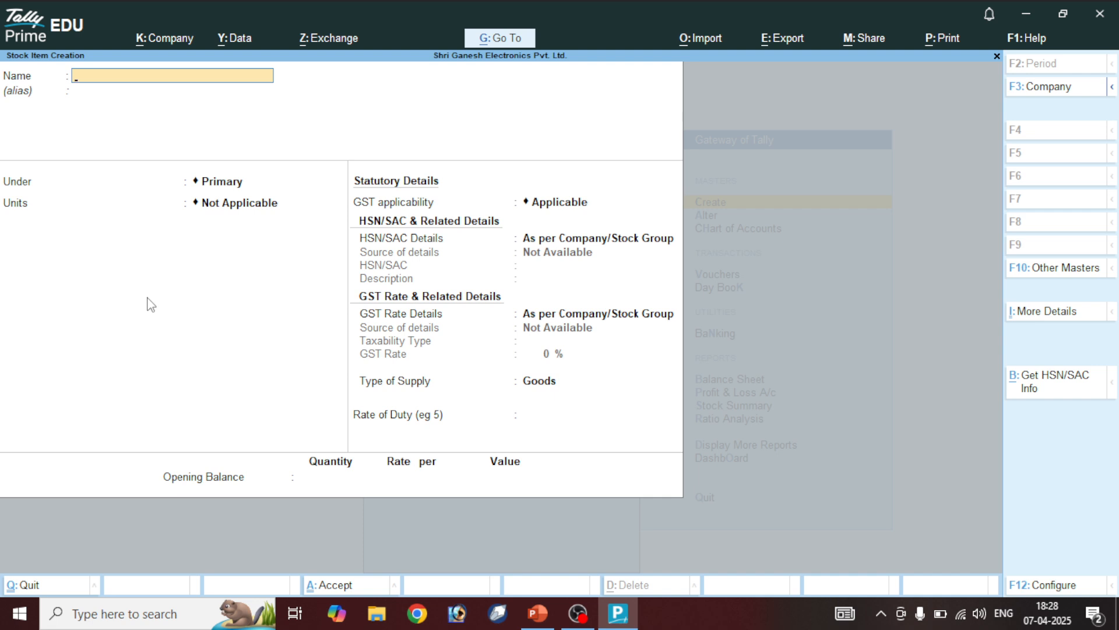
Enter the item name Crompton Ceiling Fan, correcting its capitalization and duplicated letters
{"action": "type", "text": "Crompton"}
{"action": "key", "text": "ctrl+alt+v"}
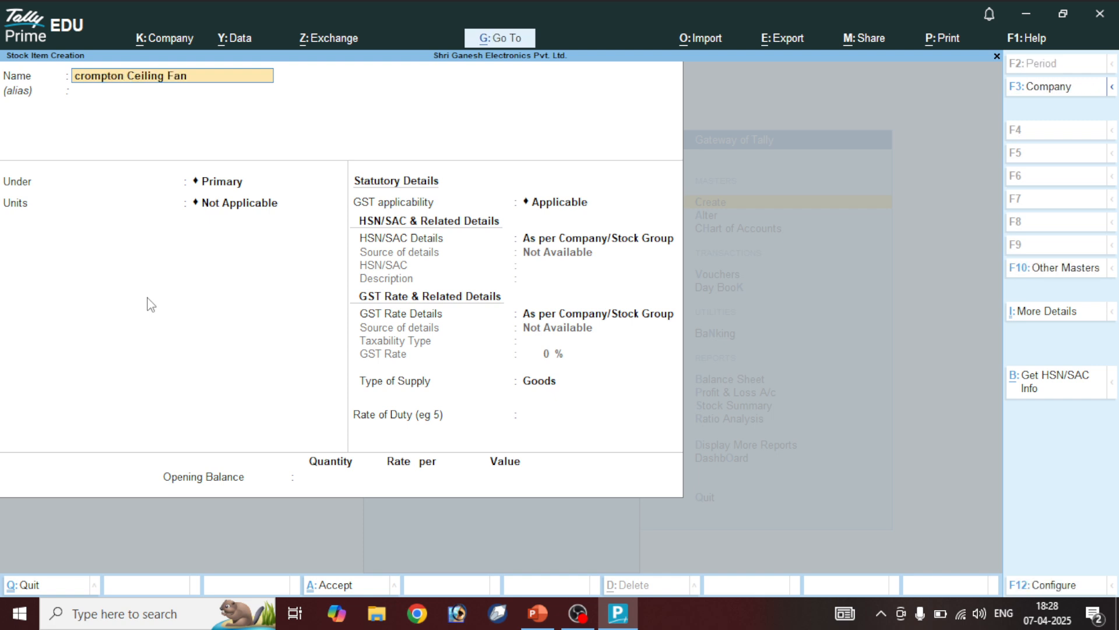
{"action": "key", "text": "Home"}
{"action": "key", "text": "Delete"}
{"action": "type", "text": "Cr"}
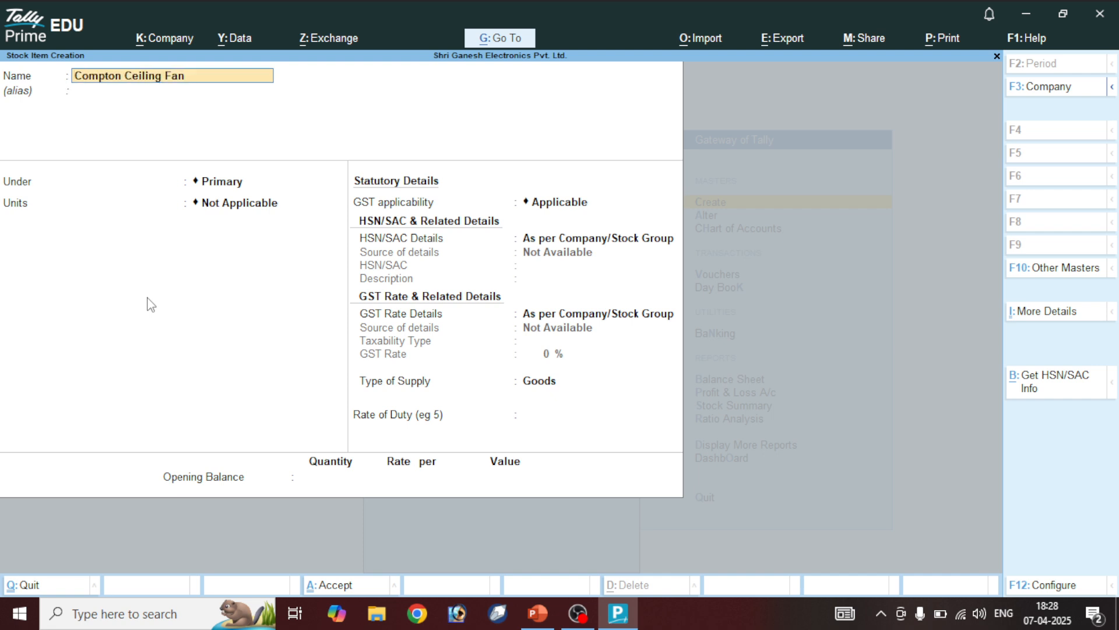
{"action": "type", "text": "ompto"}
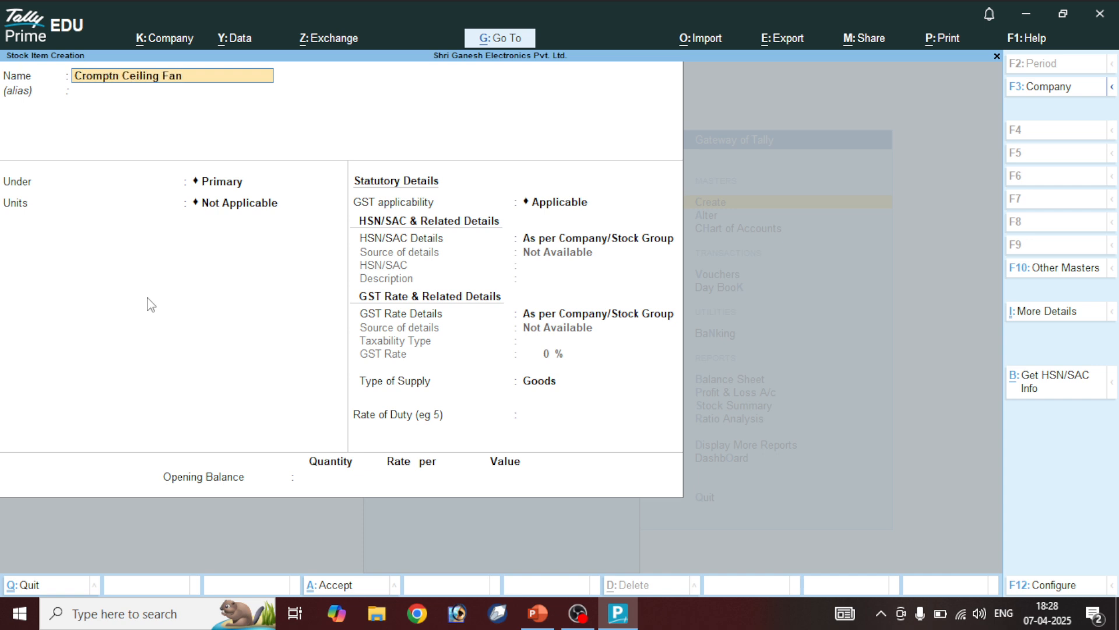
{"action": "type", "text": "n"}
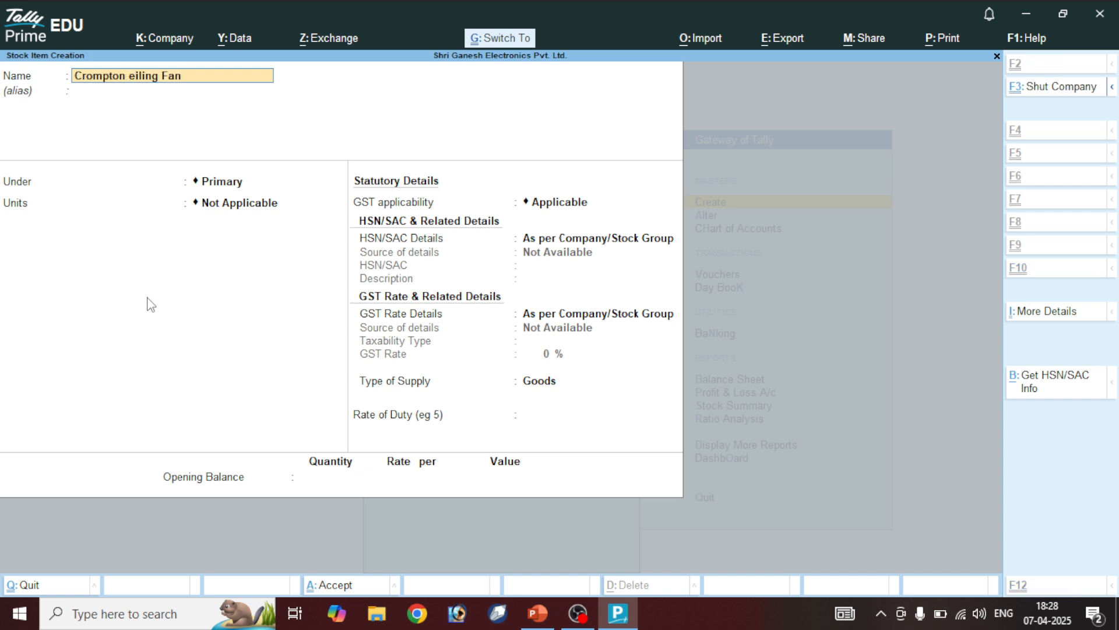
{"action": "type", "text": "Ceiling Fan"}
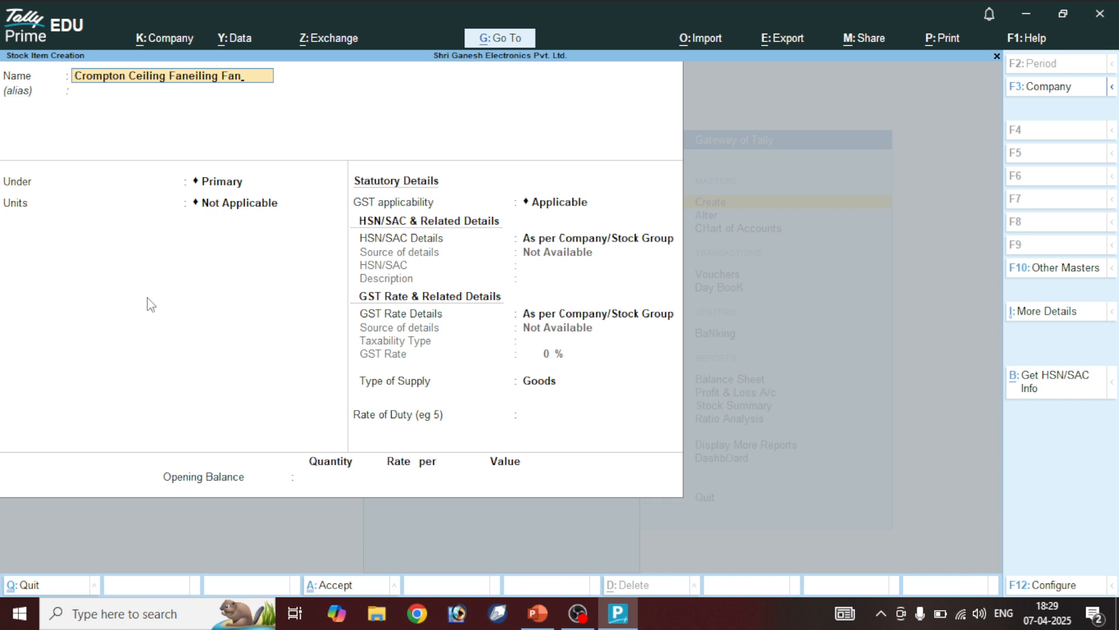
{"action": "key", "text": "BackSpace"}
{"action": "key", "text": "BackSpace"}
{"action": "key", "text": "BackSpace"}
{"action": "key", "text": "BackSpace"}
{"action": "key", "text": "BackSpace"}
{"action": "key", "text": "BackSpace"}
{"action": "key", "text": "BackSpace"}
{"action": "key", "text": "BackSpace"}
{"action": "key", "text": "BackSpace"}
{"action": "key", "text": "BackSpace"}
{"action": "key", "text": "Return"}
Place the item under Electronics in Nos and enter HSN 7654
{"action": "key", "text": "Return"}
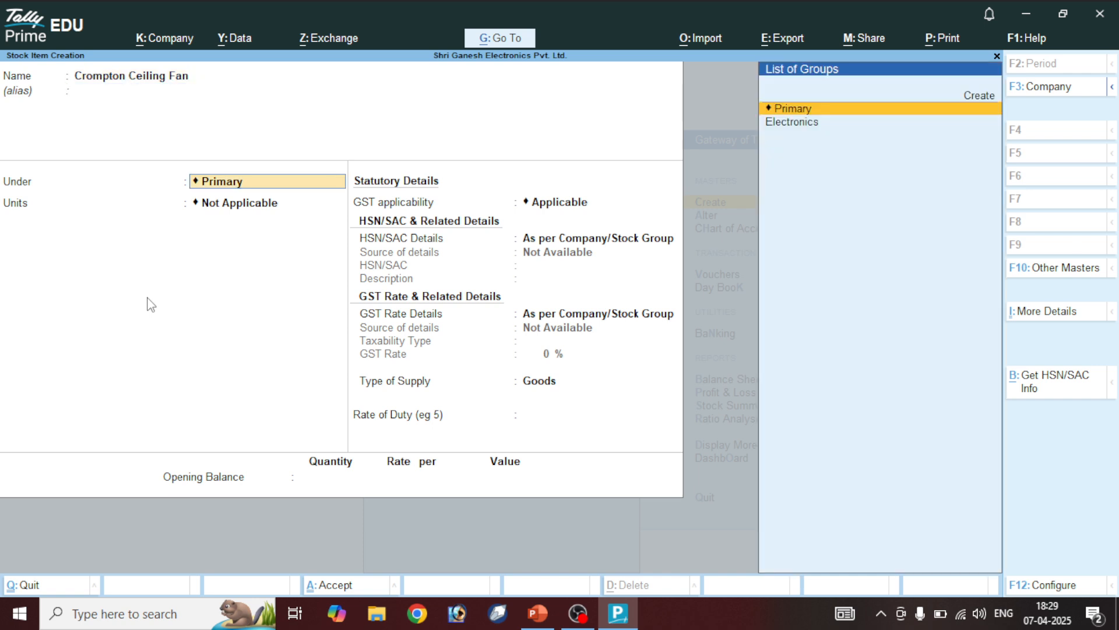
{"action": "key", "text": "Down"}
{"action": "key", "text": "Return"}
{"action": "key", "text": "Down"}
{"action": "key", "text": "Return"}
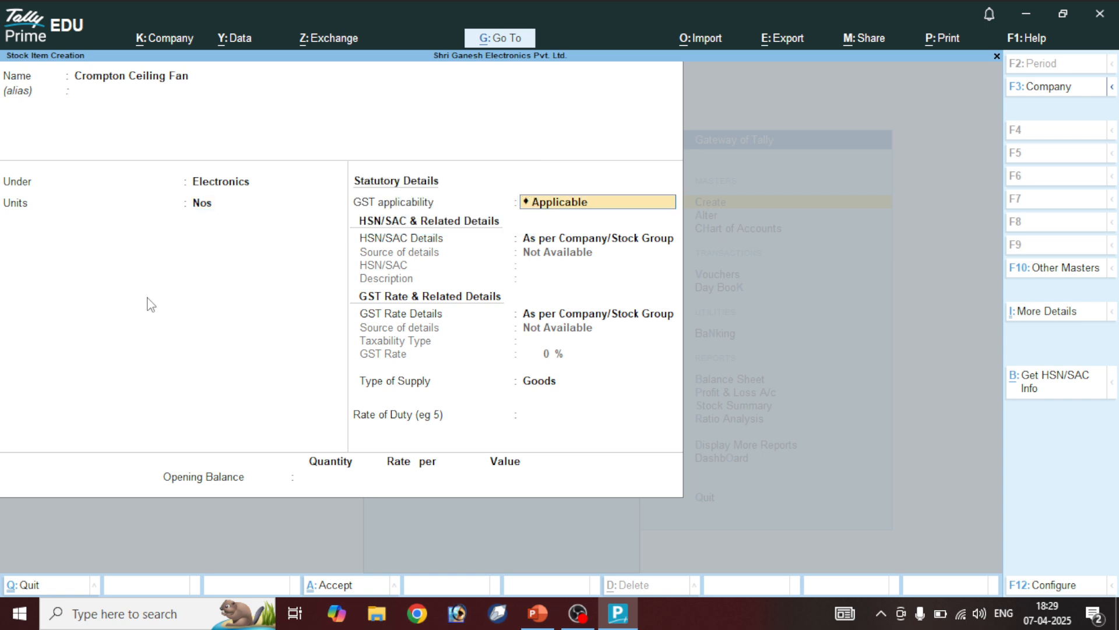
{"action": "key", "text": "Return"}
{"action": "key", "text": "Down"}
{"action": "key", "text": "Return"}
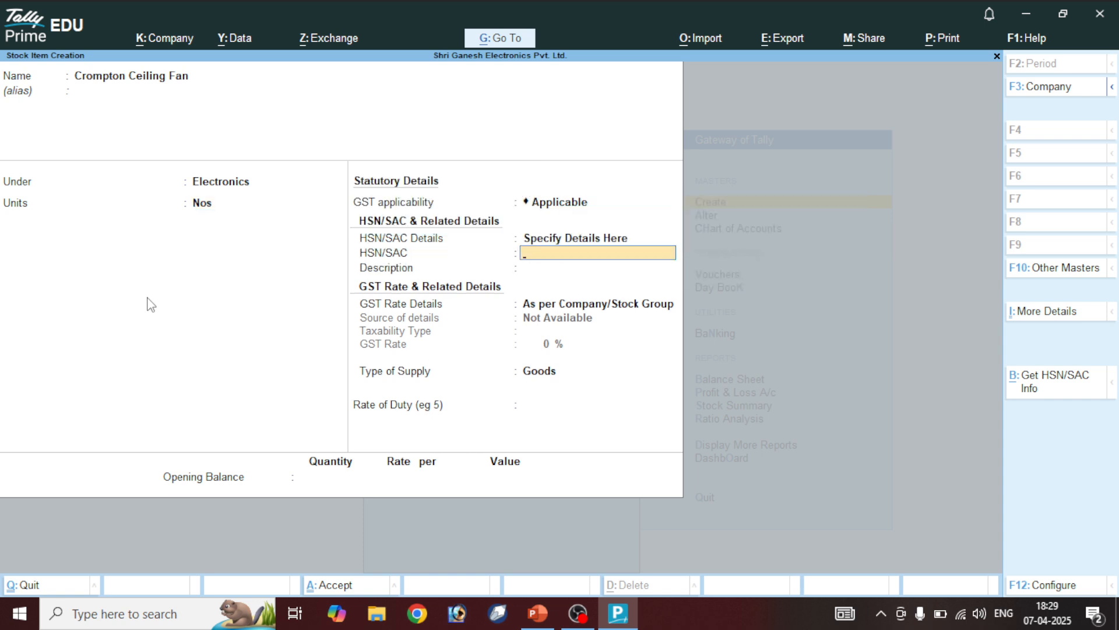
{"action": "type", "text": "7654"}
Add description Crompton and 5% taxable GST on goods, then save the item
{"action": "key", "text": "Return"}
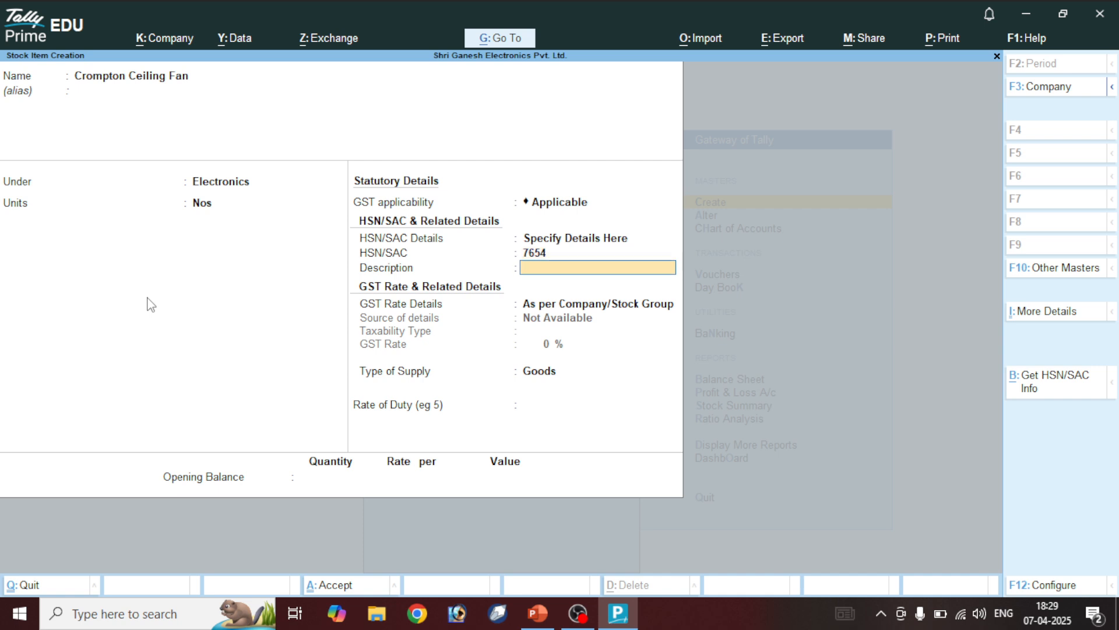
{"action": "type", "text": "Crompton"}
{"action": "key", "text": "Return"}
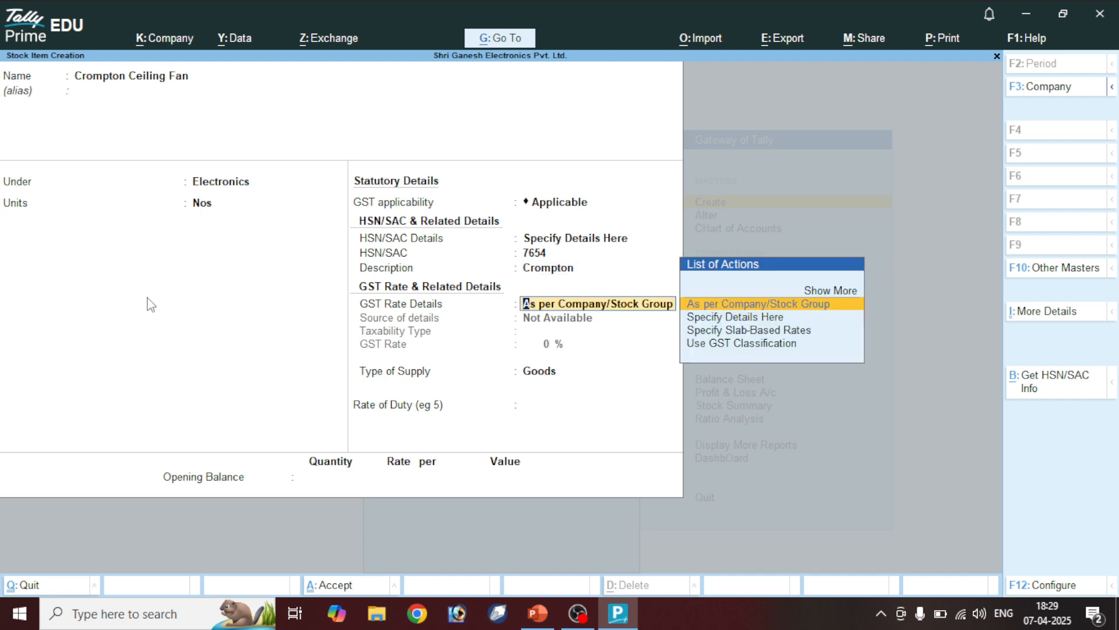
{"action": "key", "text": "Down"}
{"action": "key", "text": "Return"}
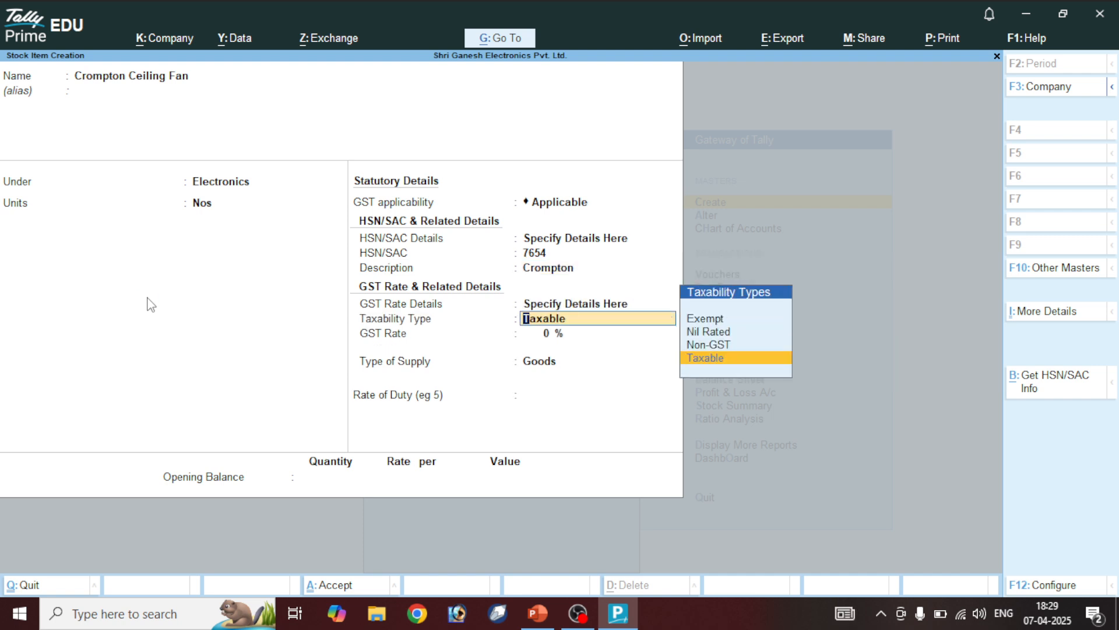
{"action": "key", "text": "Return"}
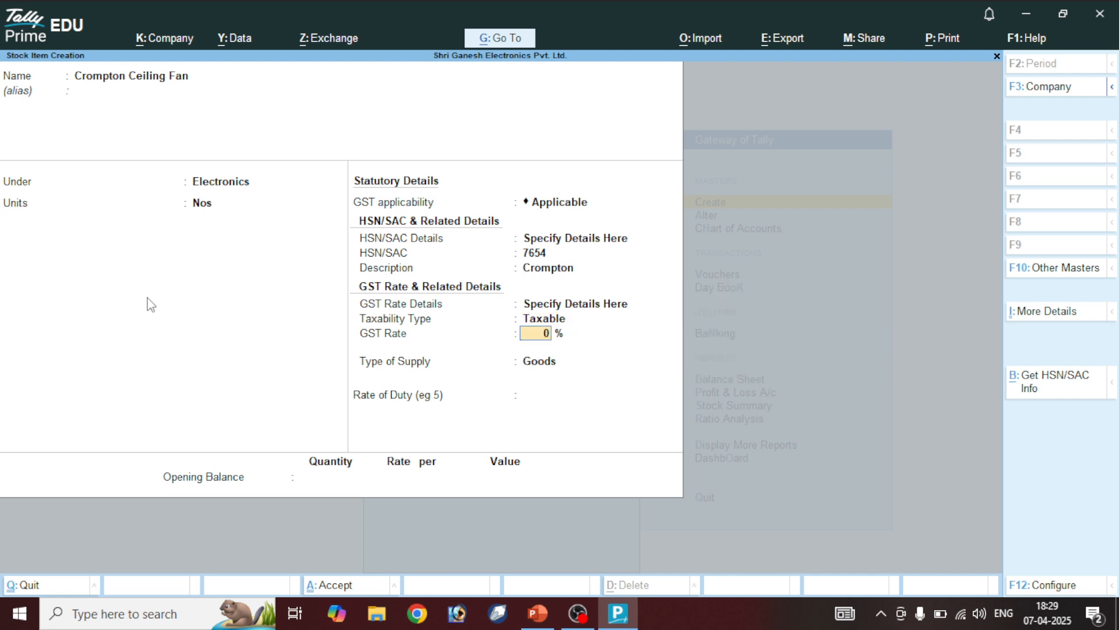
{"action": "type", "text": "5"}
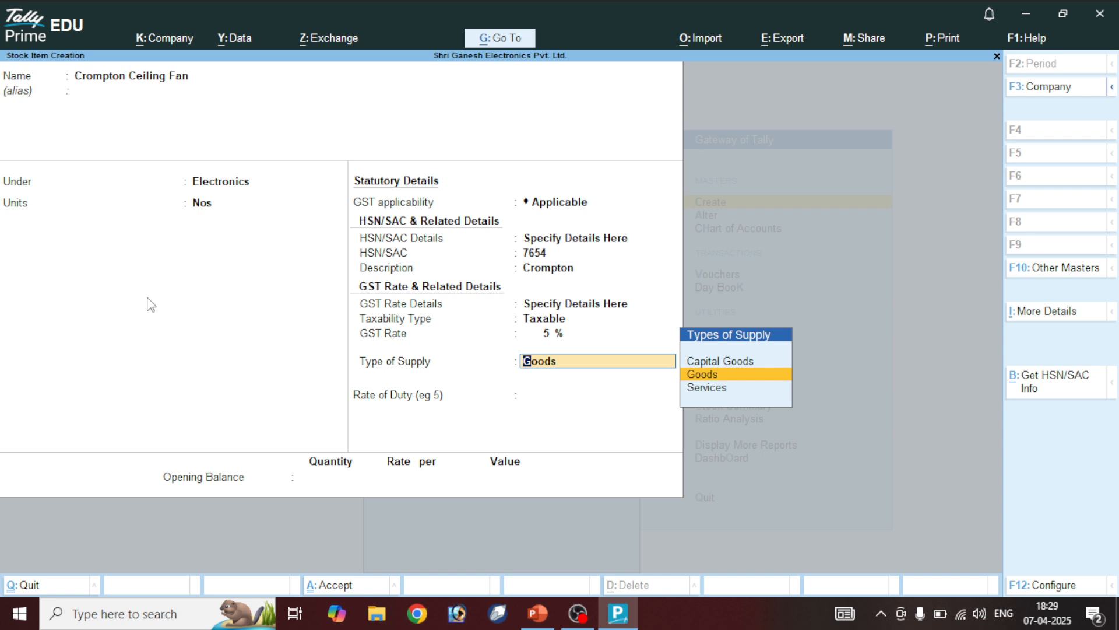
{"action": "key", "text": "Return"}
{"action": "key", "text": "Return"}
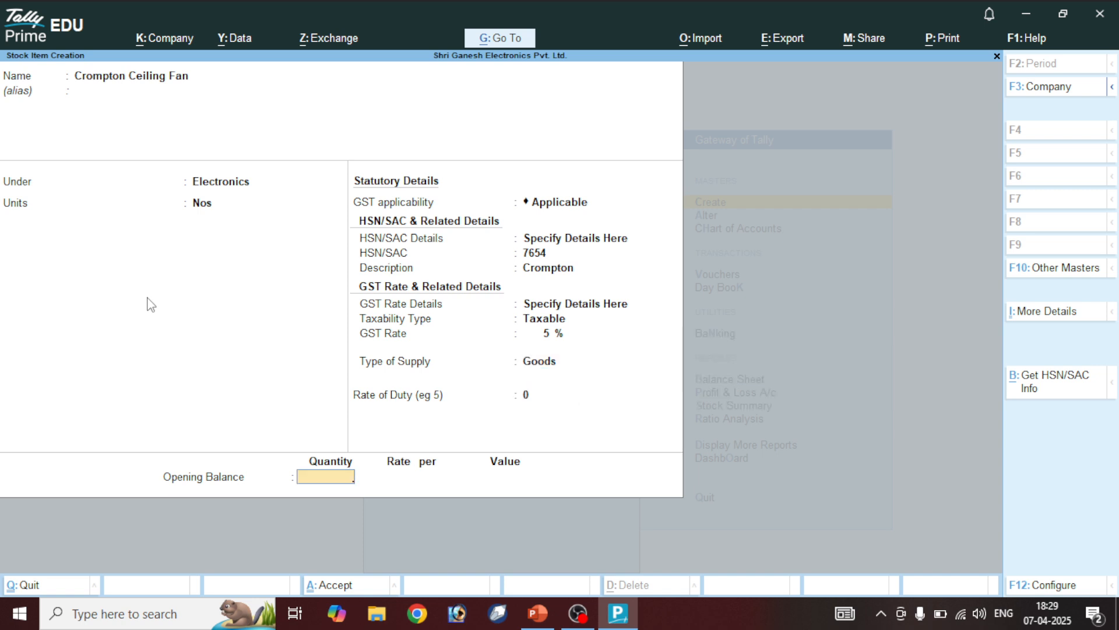
{"action": "key", "text": "Return"}
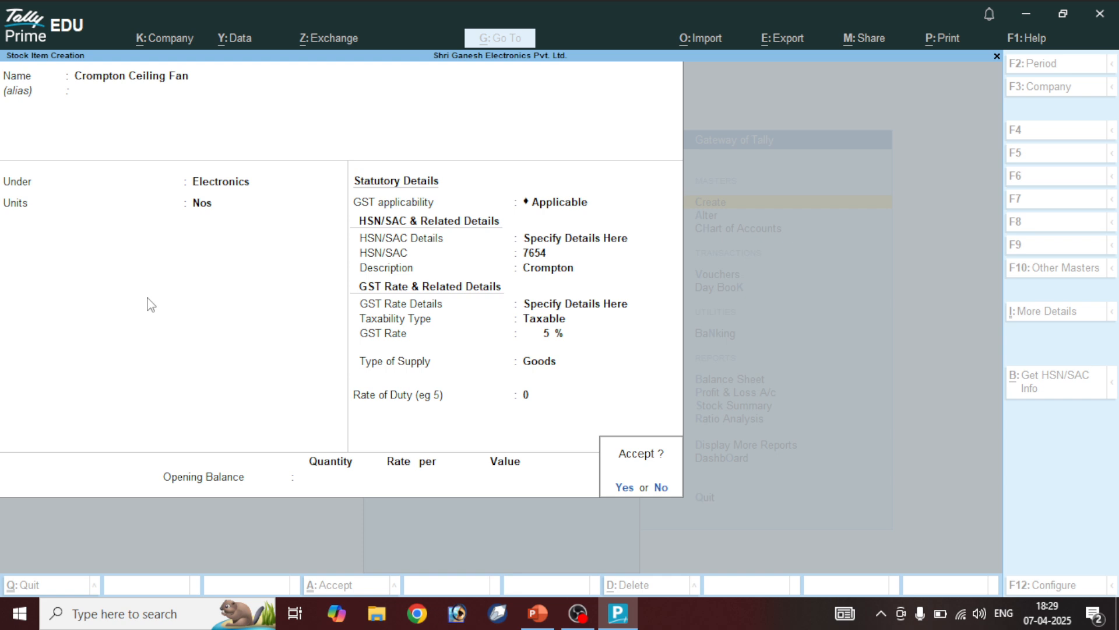
{"action": "key", "text": "Return"}
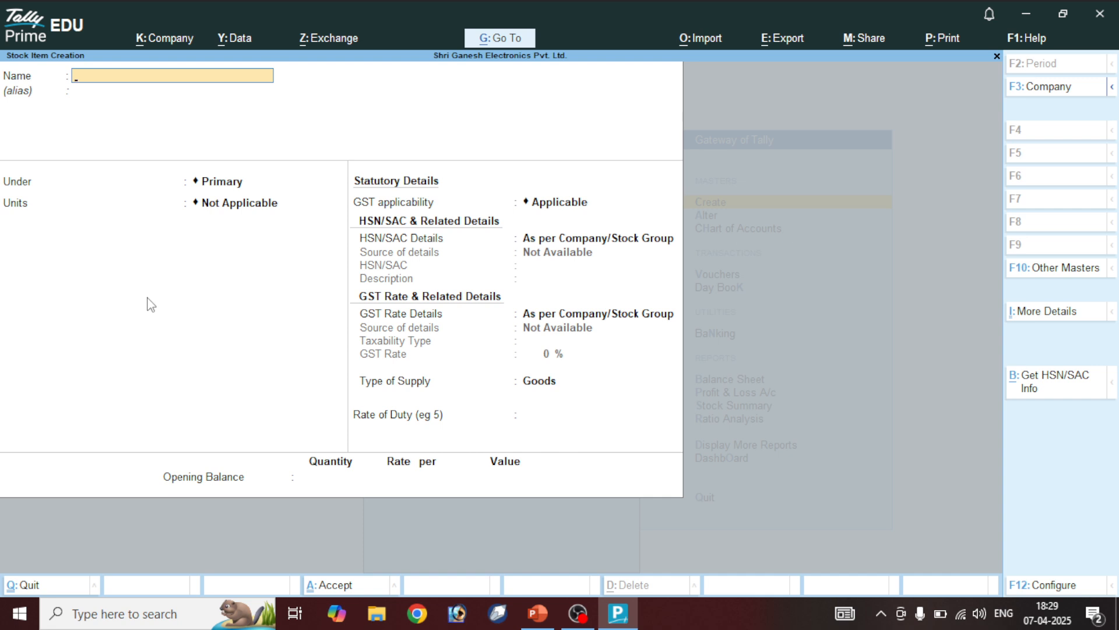
Name the item Havels Ceiling Fan, under Electronics, counted in Nos
{"action": "type", "text": "Havels"}
{"action": "type", "text": "Ceiling Fan"}
{"action": "key", "text": "BackSpace"}
{"action": "key", "text": "BackSpace"}
{"action": "key", "text": "BackSpace"}
{"action": "key", "text": "BackSpace"}
{"action": "key", "text": "BackSpace"}
{"action": "key", "text": "BackSpace"}
{"action": "key", "text": "BackSpace"}
{"action": "key", "text": "BackSpace"}
{"action": "key", "text": "BackSpace"}
{"action": "key", "text": "BackSpace"}
{"action": "key", "text": "BackSpace"}
{"action": "key", "text": "BackSpace"}
{"action": "key", "text": "BackSpace"}
{"action": "key", "text": "BackSpace"}
{"action": "key", "text": "BackSpace"}
{"action": "key", "text": "BackSpace"}
{"action": "key", "text": "BackSpace"}
{"action": "key", "text": "BackSpace"}
{"action": "type", "text": "Havels"}
{"action": "type", "text": "Ceiling Fan"}
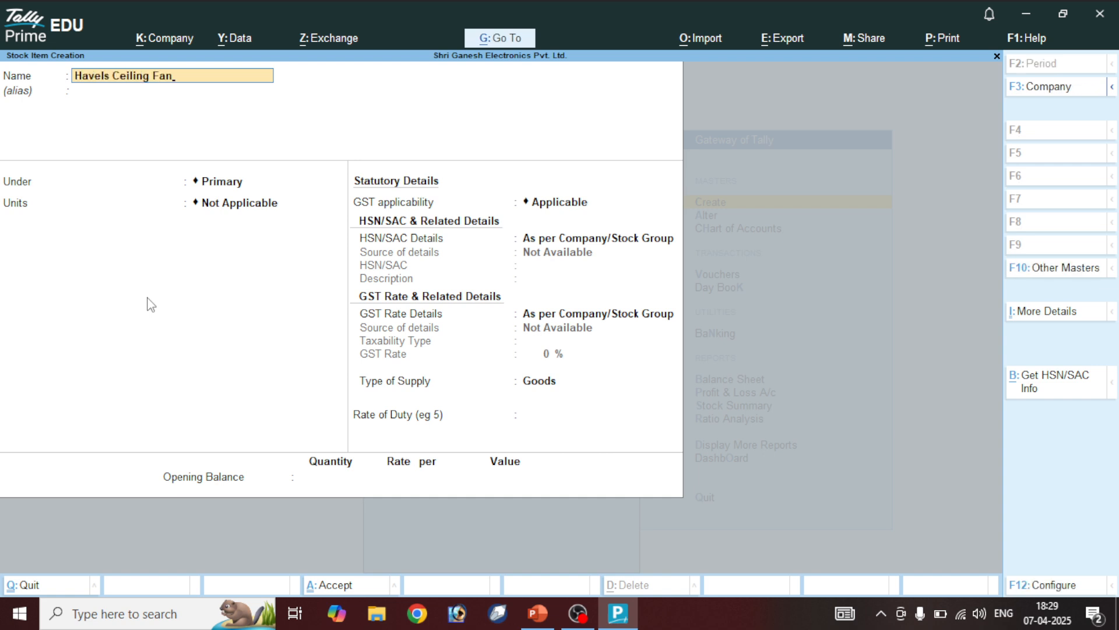
{"action": "key", "text": "Return"}
{"action": "key", "text": "Down"}
{"action": "key", "text": "Return"}
{"action": "key", "text": "Down"}
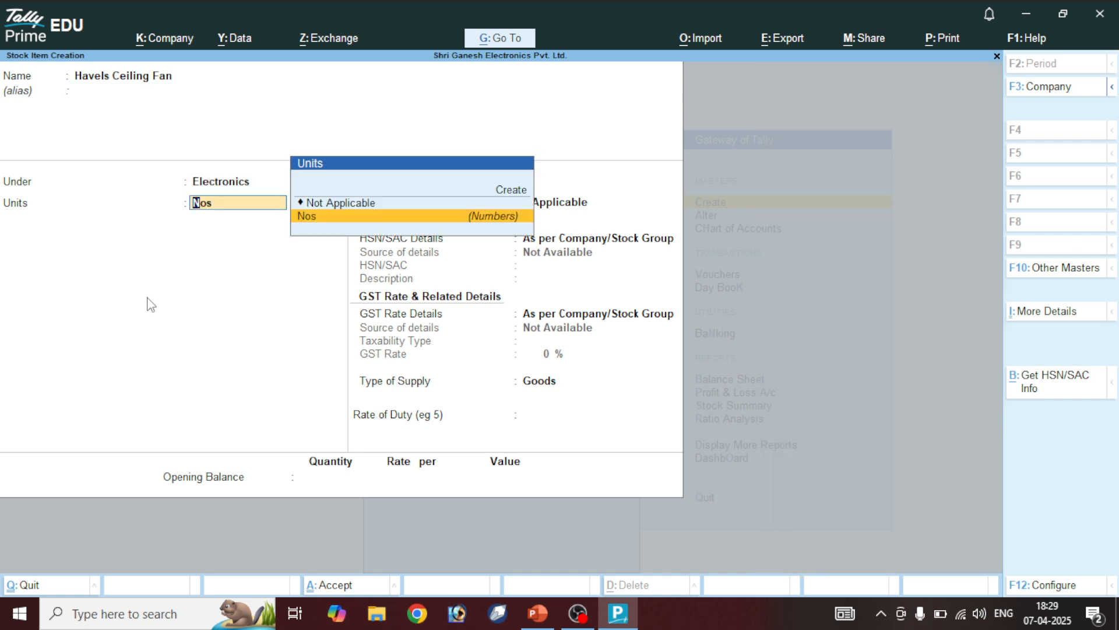
{"action": "key", "text": "Return"}
{"action": "key", "text": "Return"}
{"action": "key", "text": "Down"}
{"action": "key", "text": "Return"}
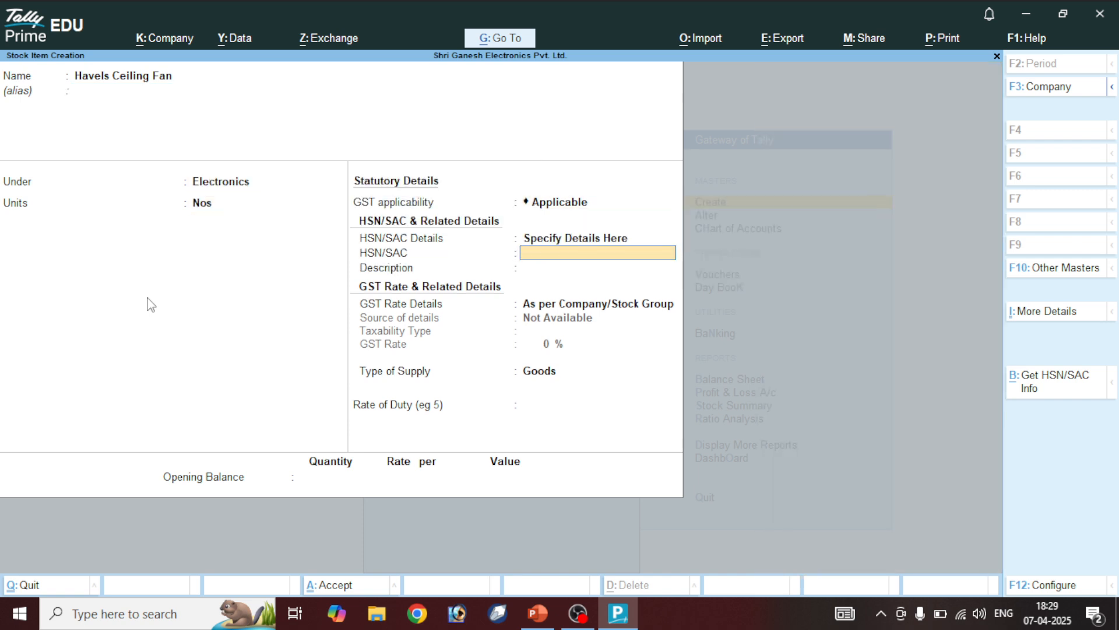
Enter HSN 4321, description Havels and 18% taxable GST, then accept the item
{"action": "type", "text": "4321"}
{"action": "key", "text": "Return"}
{"action": "type", "text": "H"}
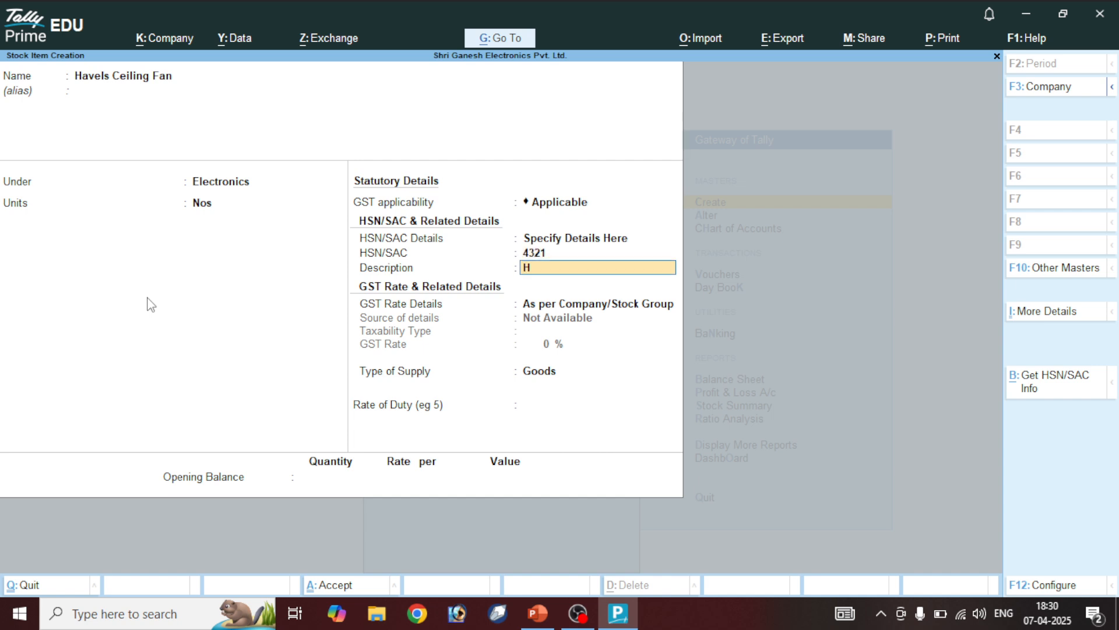
{"action": "type", "text": "avels"}
{"action": "key", "text": "Return"}
{"action": "key", "text": "Down"}
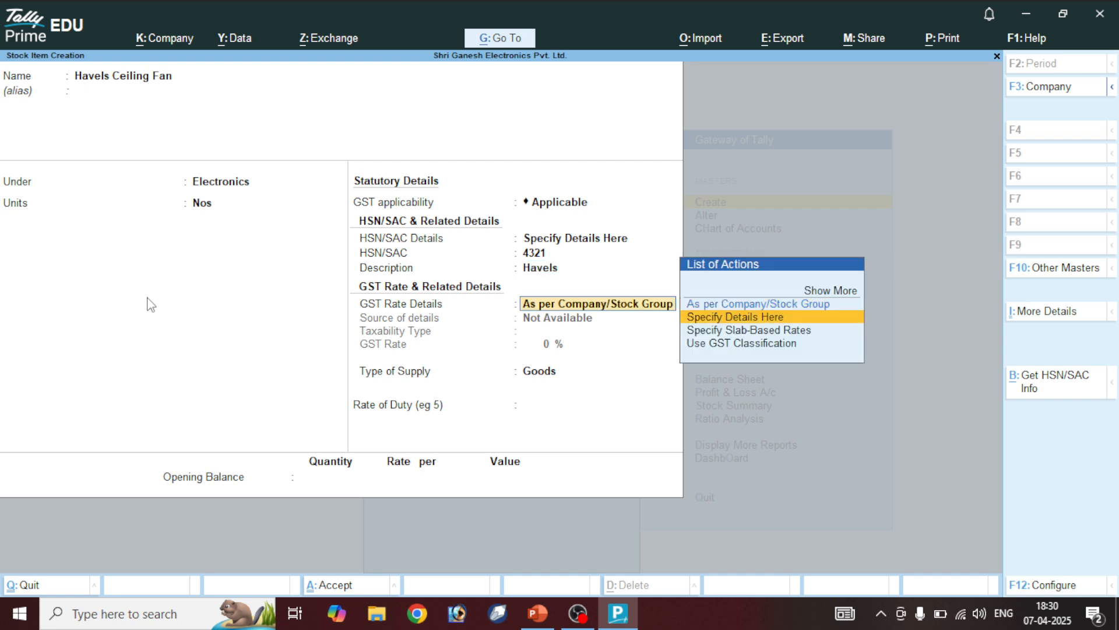
{"action": "key", "text": "Return"}
{"action": "key", "text": "Return"}
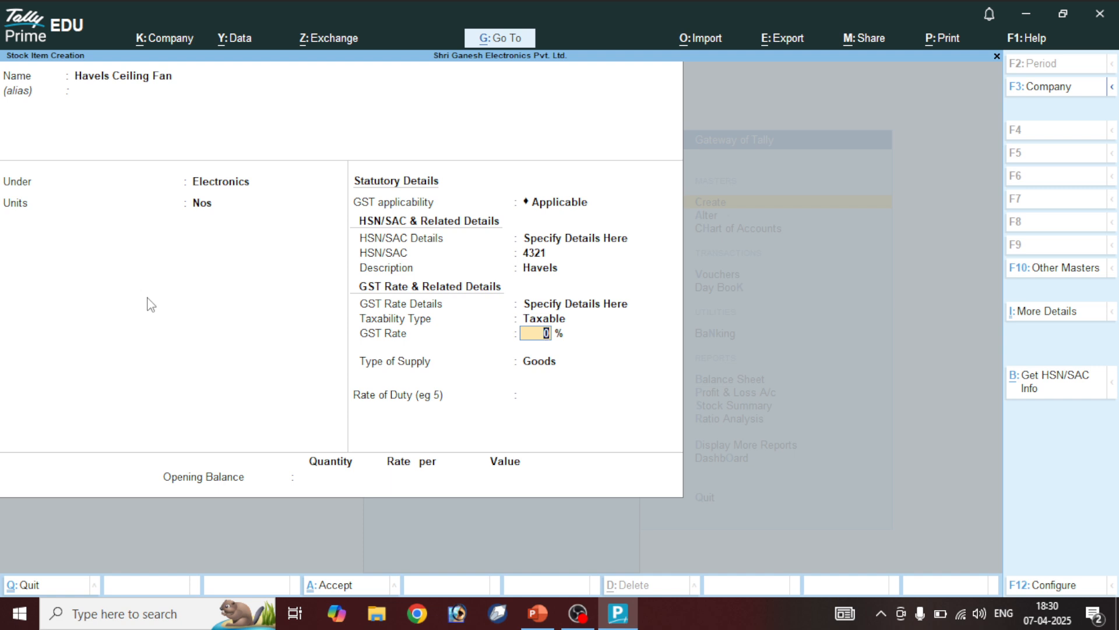
{"action": "type", "text": "18"}
{"action": "key", "text": "Return"}
{"action": "key", "text": "Return"}
{"action": "key", "text": "Return"}
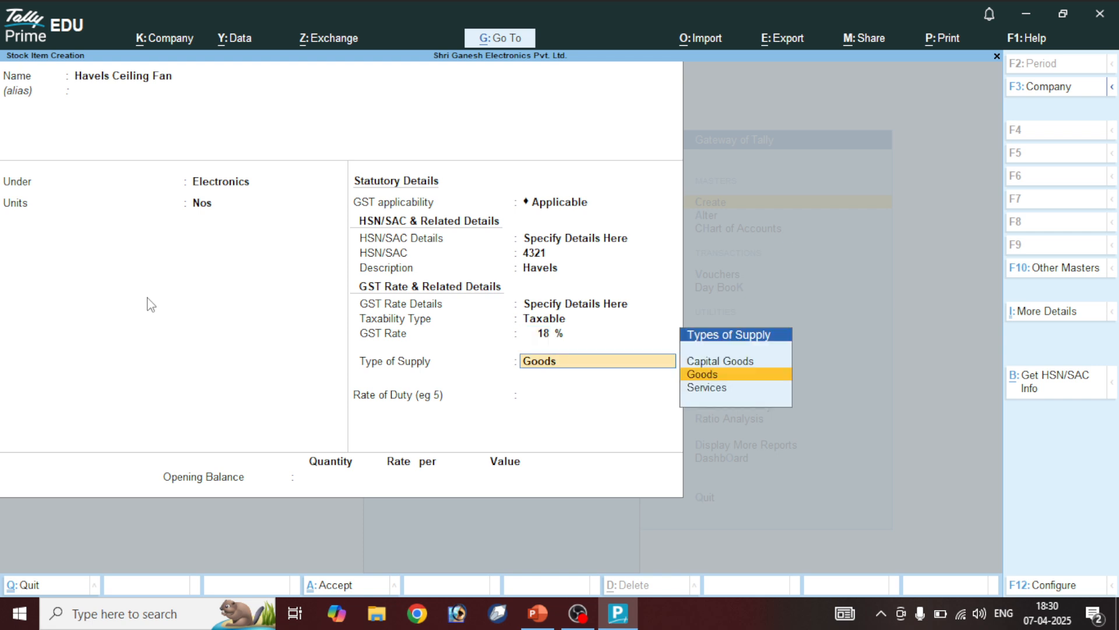
{"action": "key", "text": "Return"}
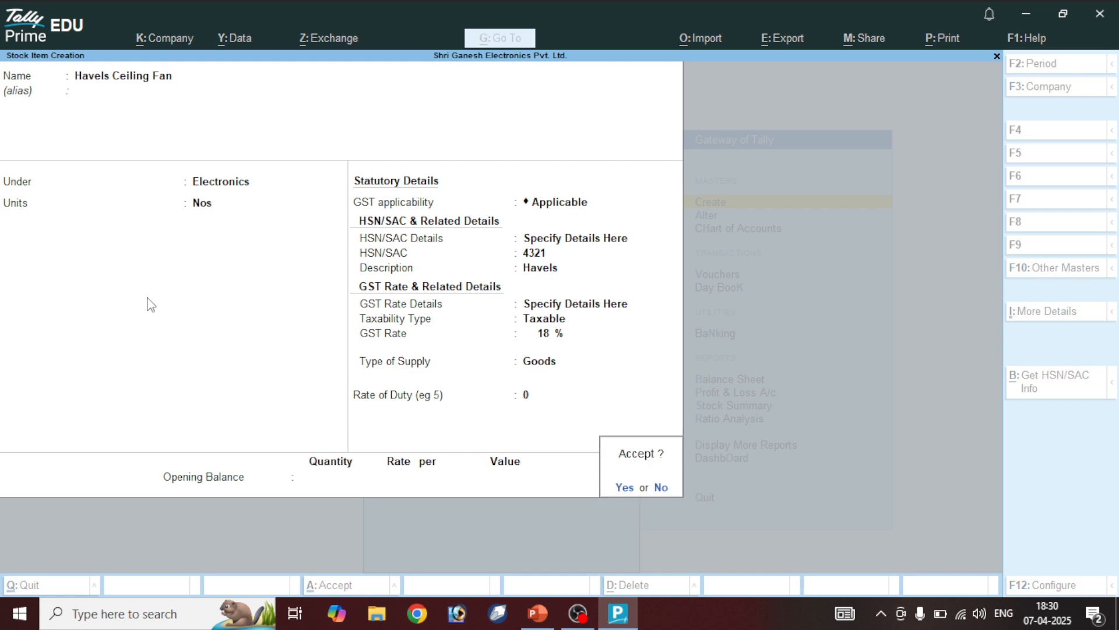
{"action": "key", "text": "Return"}
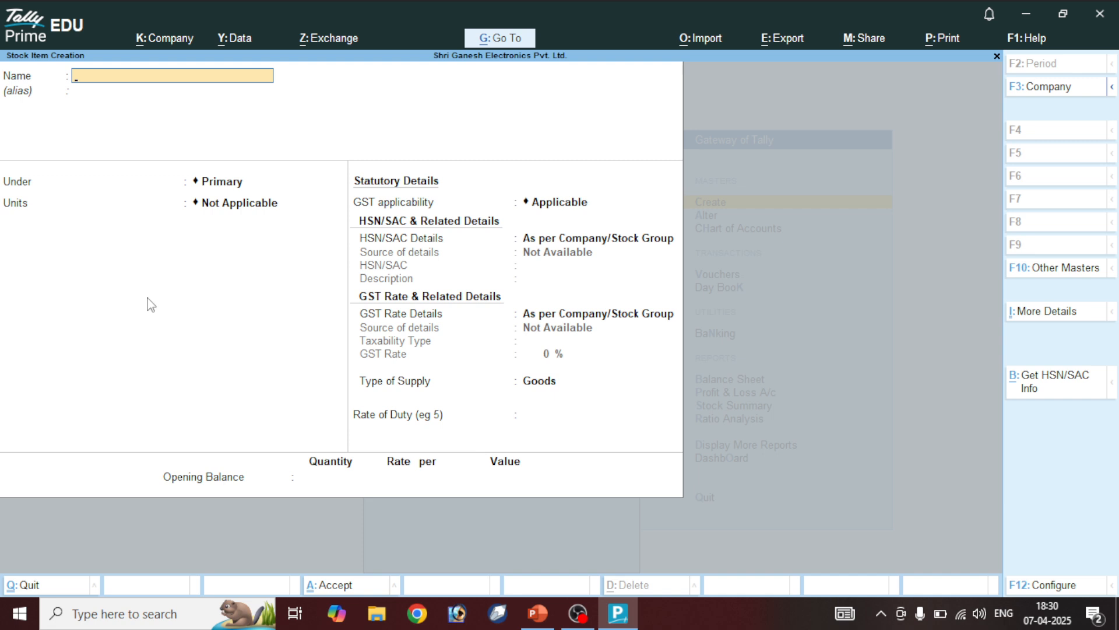
Name the item Khaitan Ceiling Fan and place it under Electronics in Nos
{"action": "type", "text": "Khaitan Ceiling Fan"}
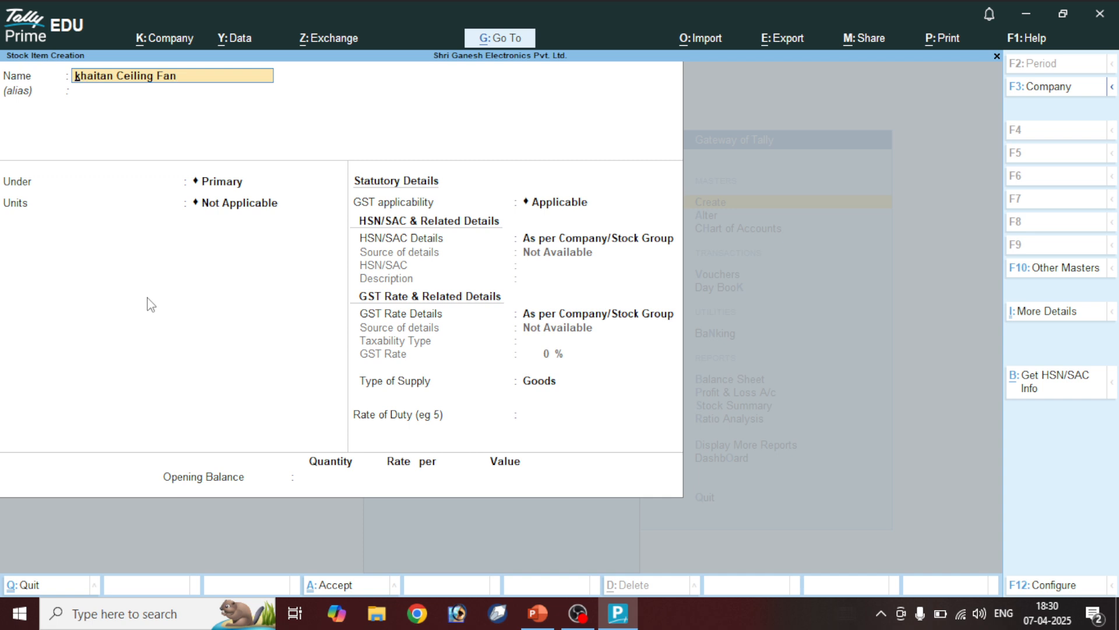
{"action": "type", "text": "K"}
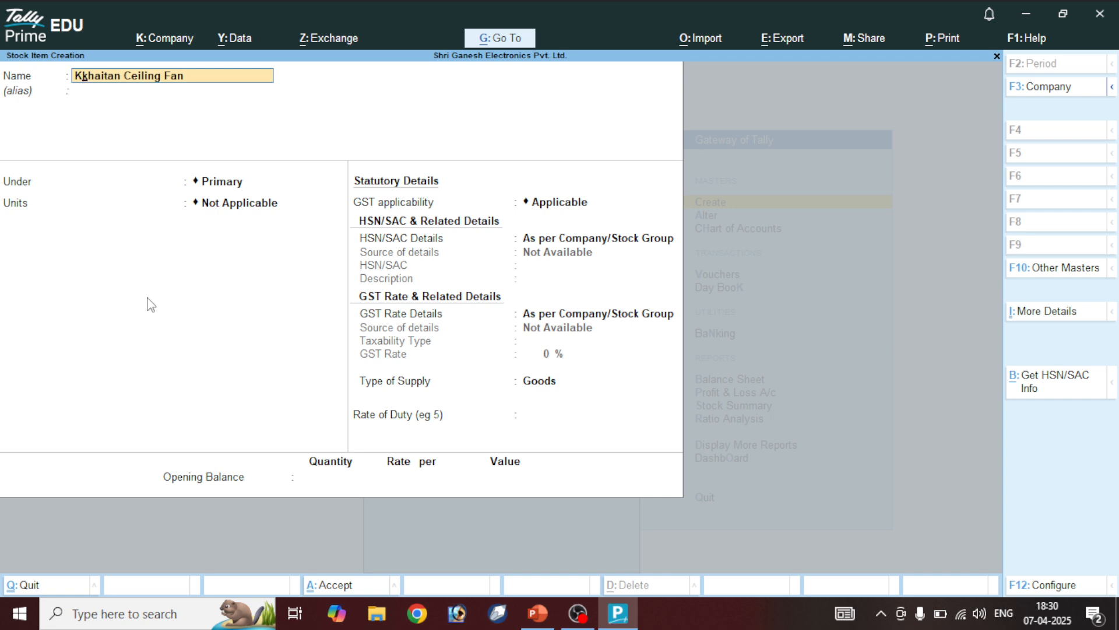
{"action": "key", "text": "Delete"}
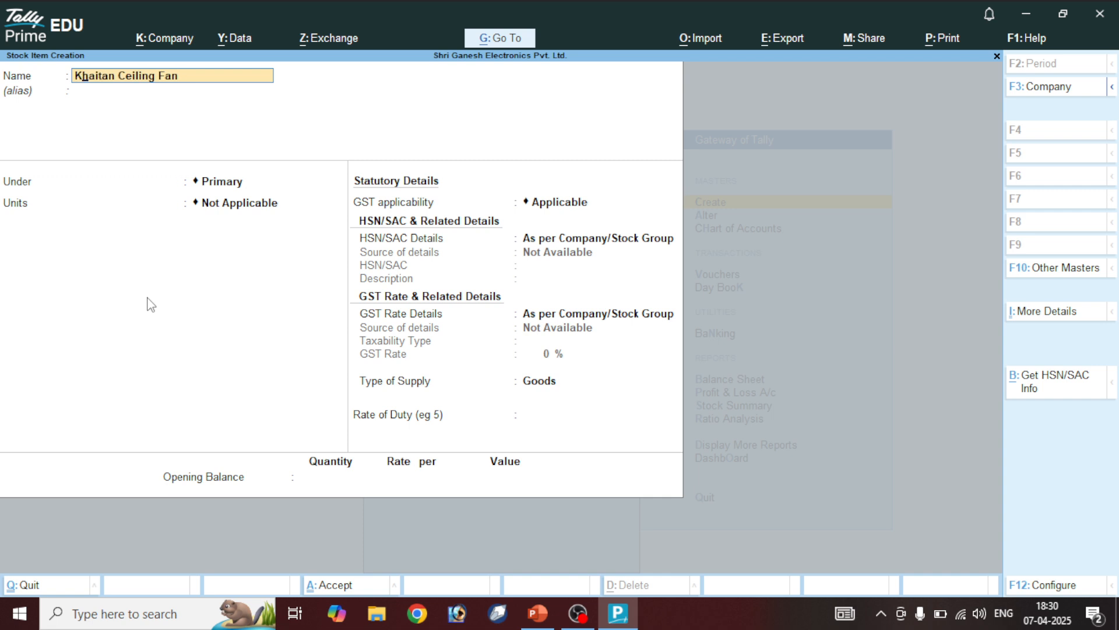
{"action": "key", "text": "Return"}
{"action": "key", "text": "Return"}
{"action": "key", "text": "Return"}
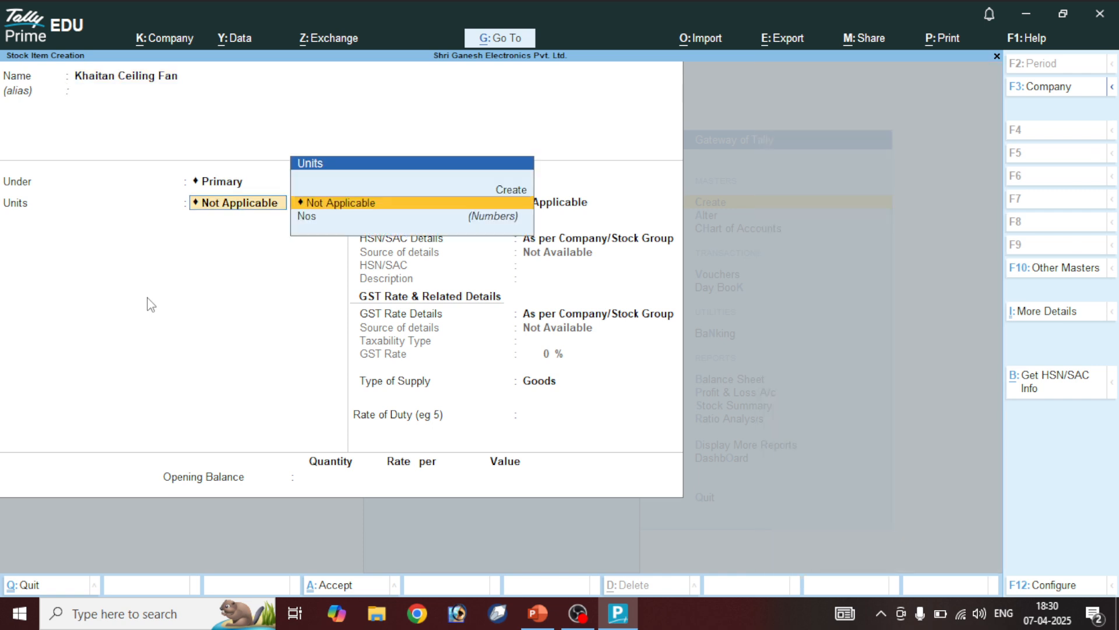
{"action": "key", "text": "BackSpace"}
{"action": "key", "text": "Down"}
{"action": "key", "text": "Return"}
{"action": "key", "text": "Down"}
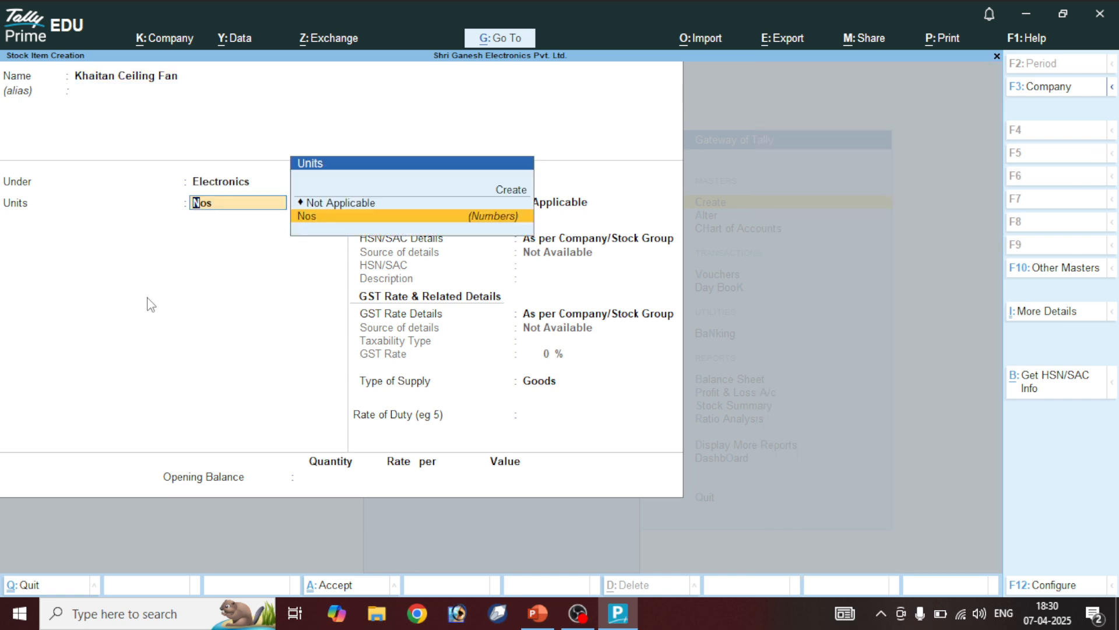
{"action": "key", "text": "Return"}
{"action": "key", "text": "Down"}
{"action": "key", "text": "Return"}
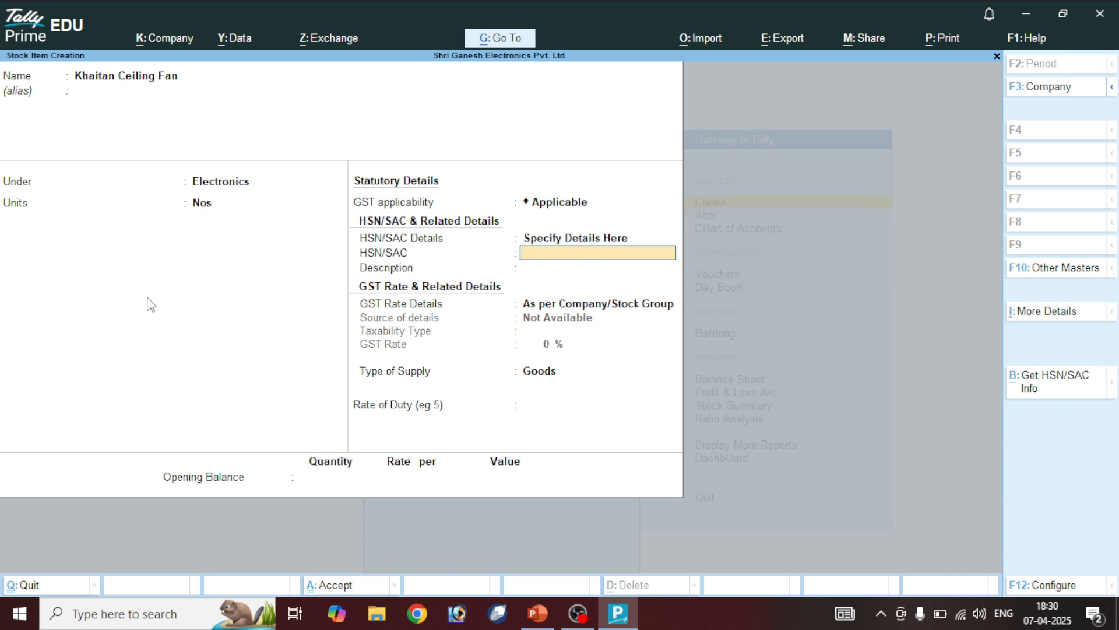
Enter HSN 8754, description Khaitan and 12% taxable GST, then save with Ctrl+A
{"action": "type", "text": "8754"}
{"action": "key", "text": "Return"}
{"action": "type", "text": "Kha"}
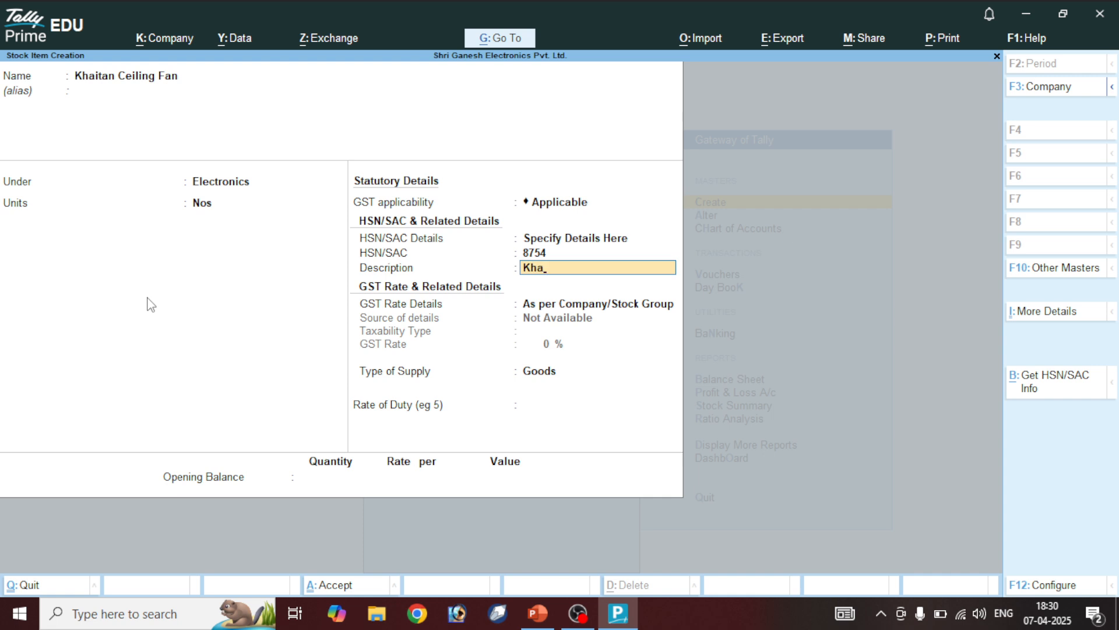
{"action": "type", "text": "itan"}
{"action": "key", "text": "Return"}
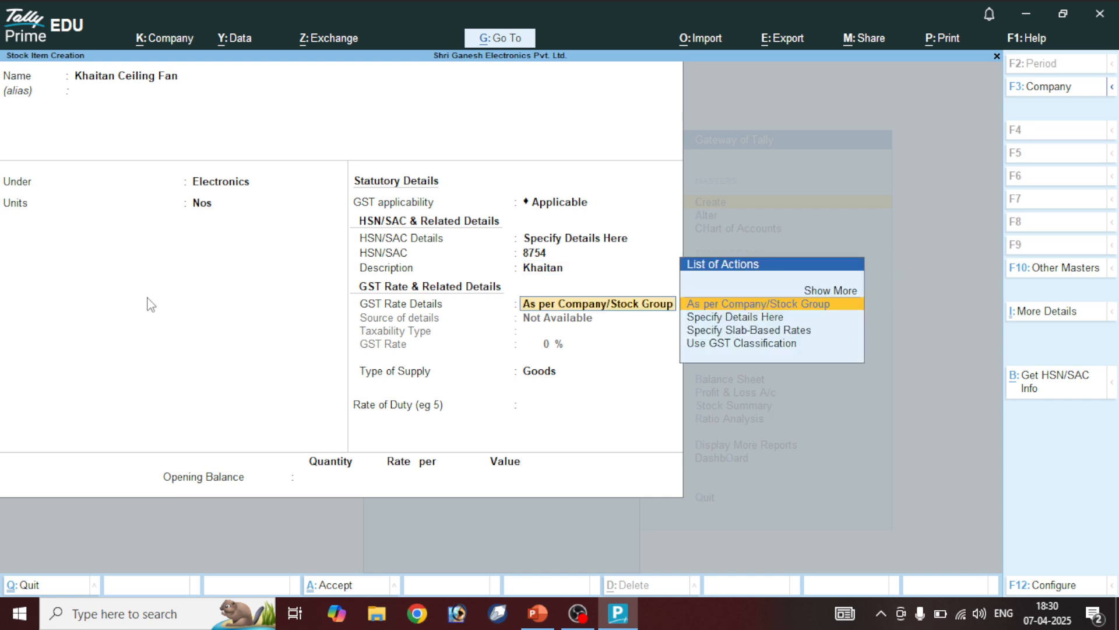
{"action": "key", "text": "Down"}
{"action": "key", "text": "Return"}
{"action": "key", "text": "Return"}
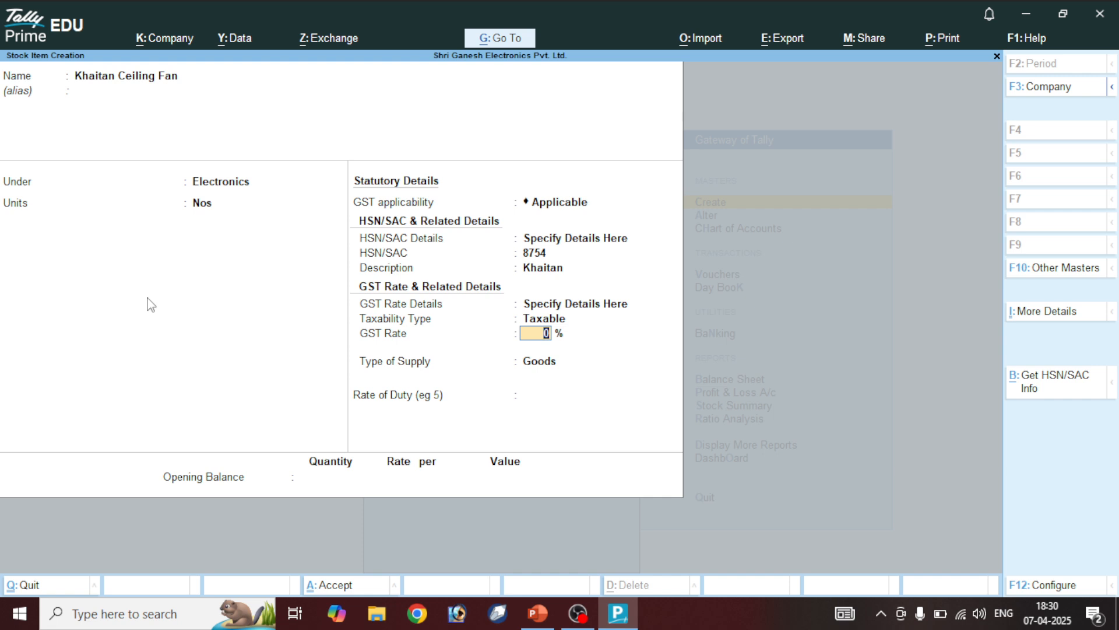
{"action": "type", "text": "12"}
{"action": "key", "text": "Return"}
{"action": "key", "text": "ctrl"}
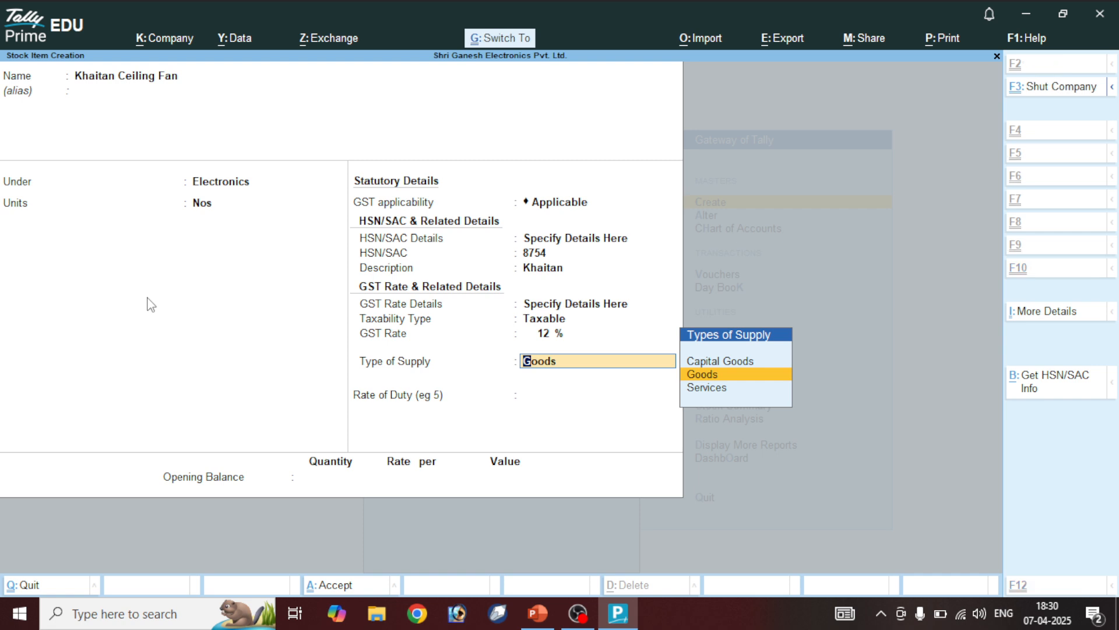
{"action": "key", "text": "ctrl+a"}
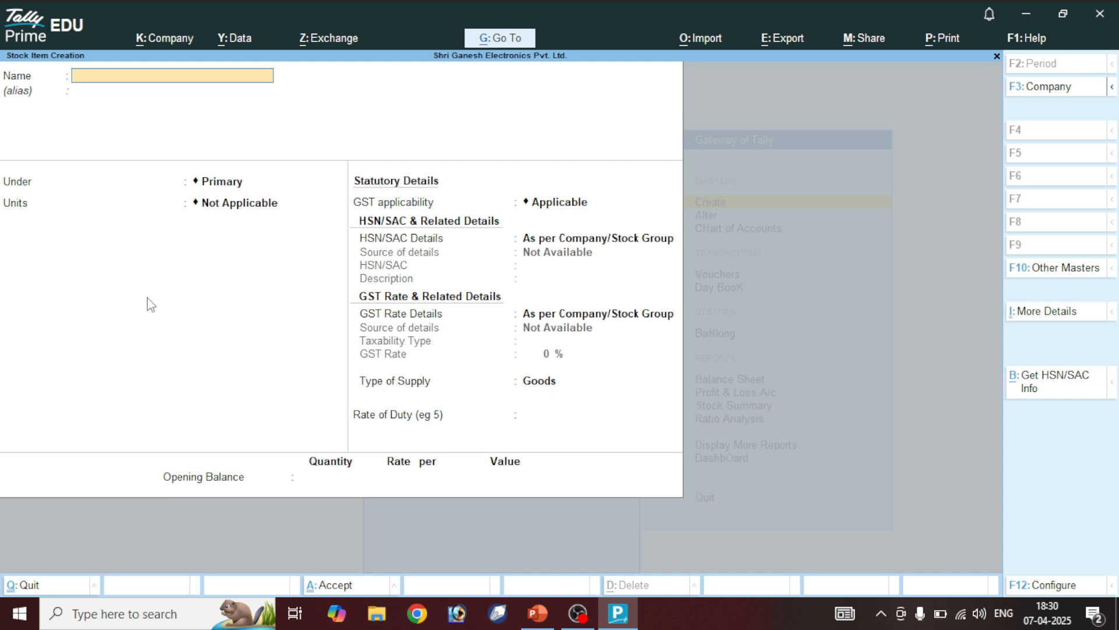
Enter the item name Luminous Ceiling Fan, fixing the typo and capitalization
{"action": "type", "text": "Luminous"}
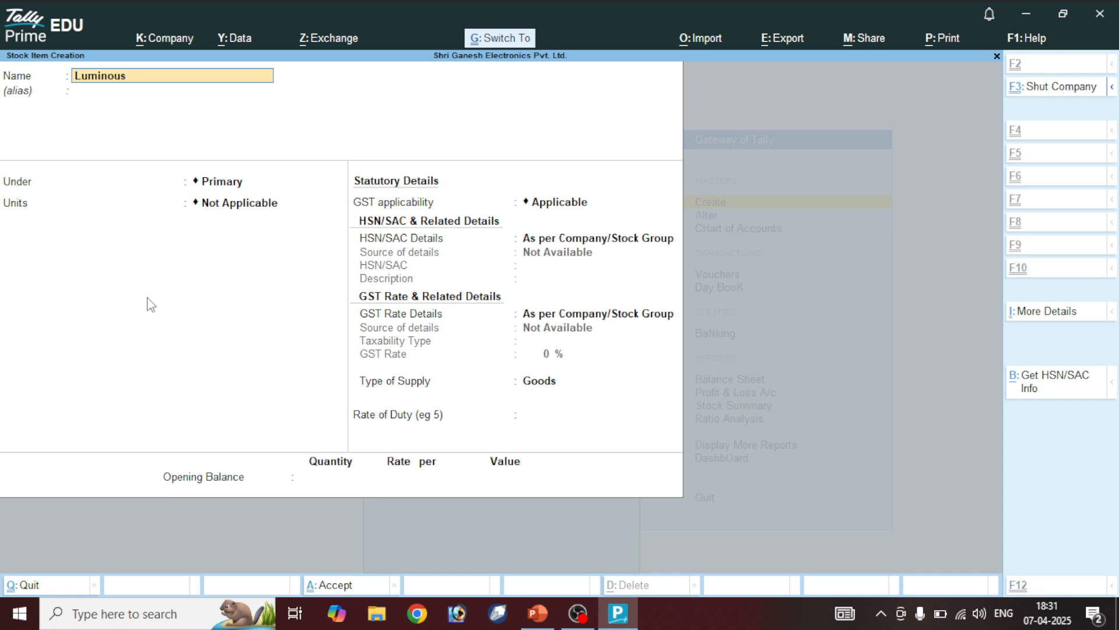
{"action": "type", "text": "luminous Ceiling Fan"}
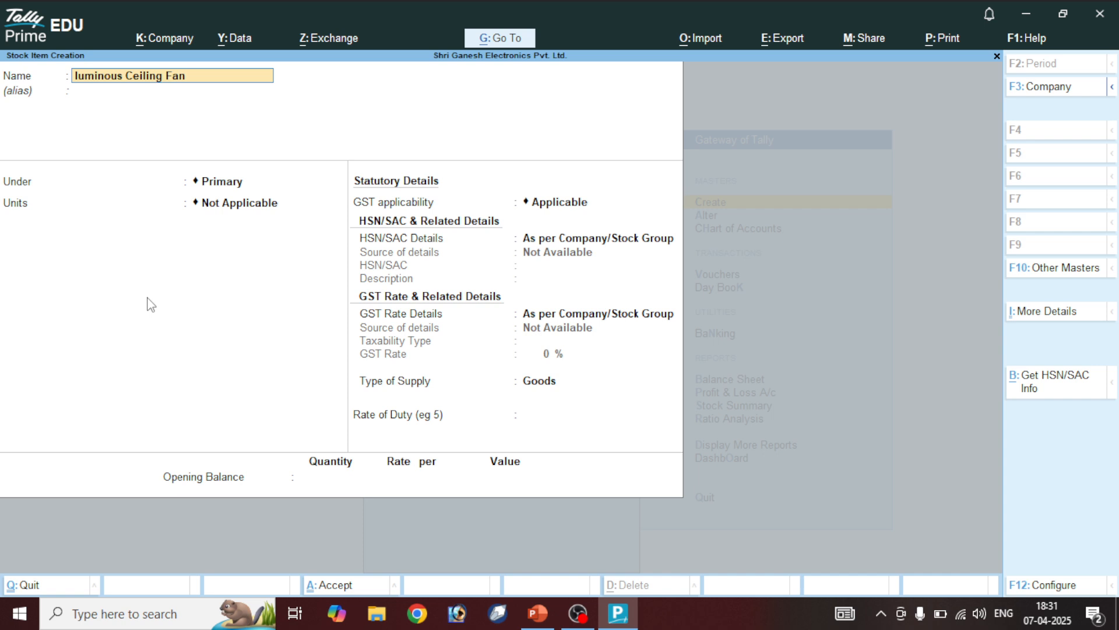
{"action": "type", "text": "L"}
{"action": "key", "text": "Delete"}
{"action": "key", "text": "Return"}
Put the item under Electronics in Nos and enter HSN 3753
{"action": "key", "text": "Return"}
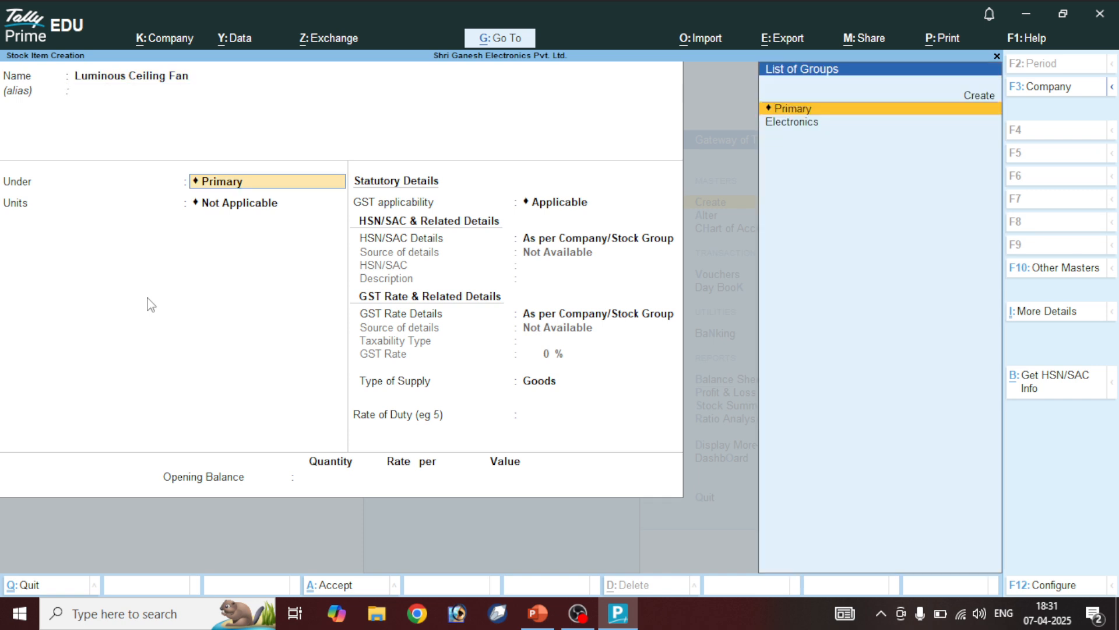
{"action": "key", "text": "Down"}
{"action": "key", "text": "Return"}
{"action": "key", "text": "Down"}
{"action": "key", "text": "Return"}
{"action": "key", "text": "Return"}
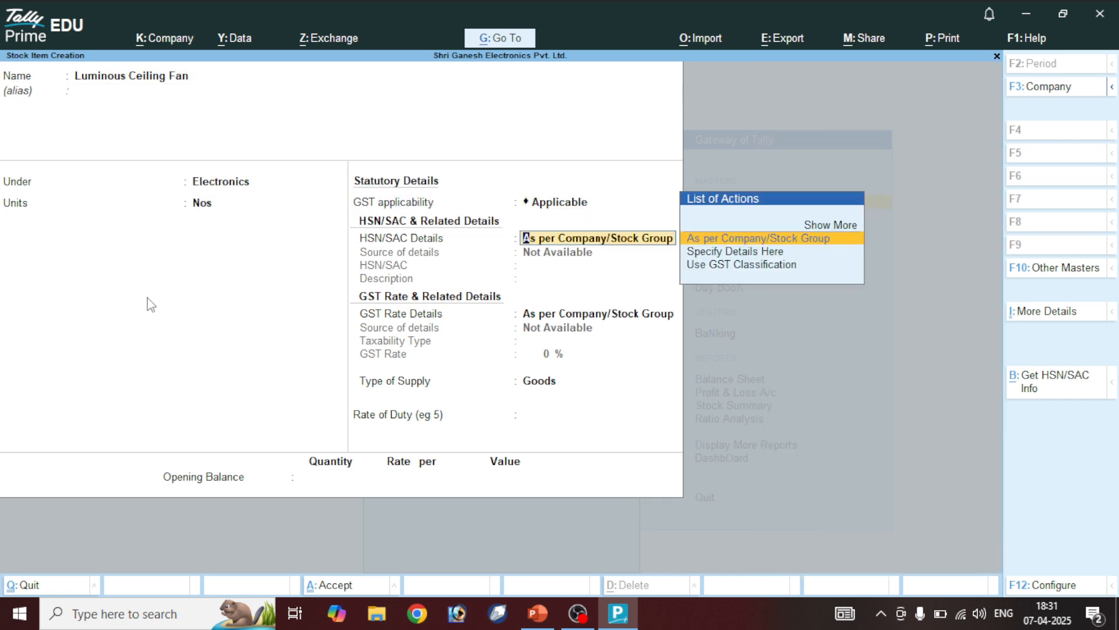
{"action": "key", "text": "Down"}
{"action": "key", "text": "Return"}
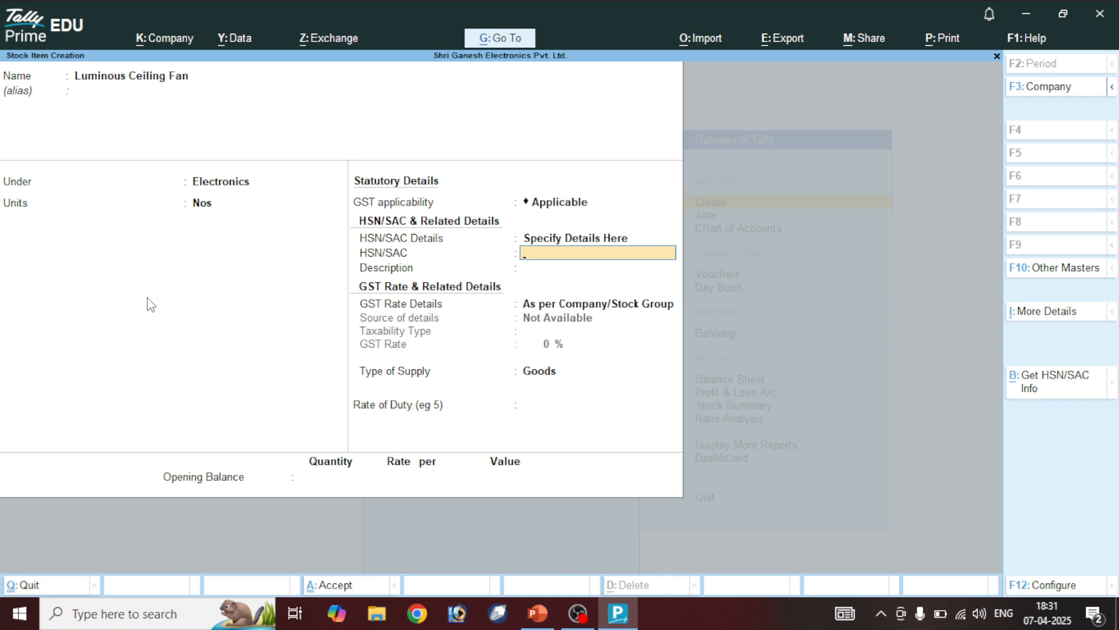
{"action": "type", "text": "3753"}
{"action": "key", "text": "Return"}
Add description Luminous and 18% taxable GST, save, and close the empty item form
{"action": "type", "text": "Luminous"}
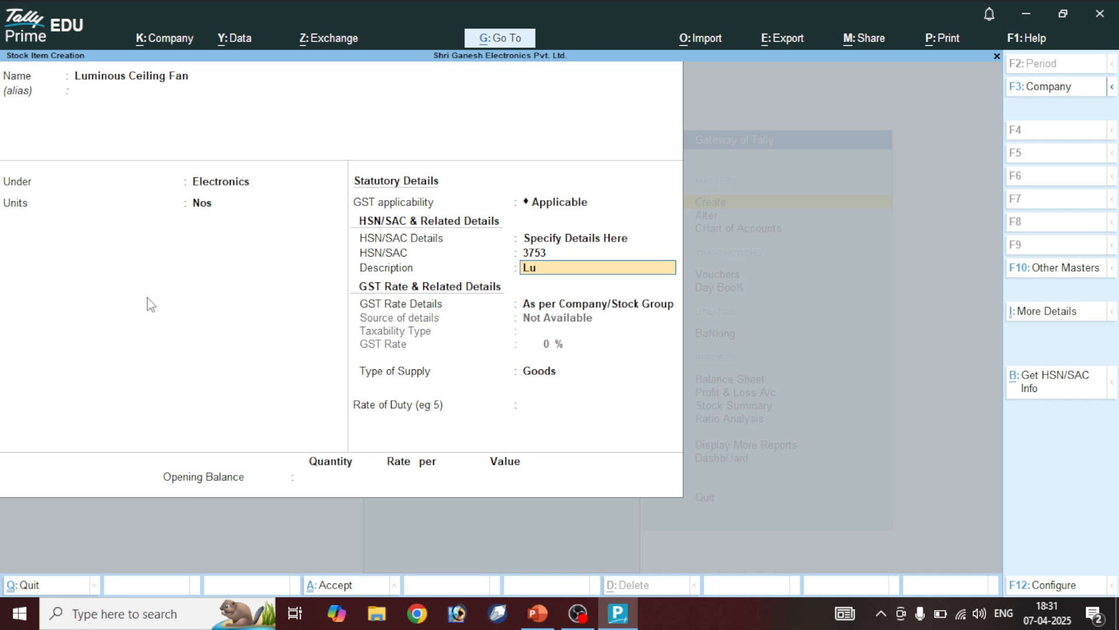
{"action": "key", "text": "Return"}
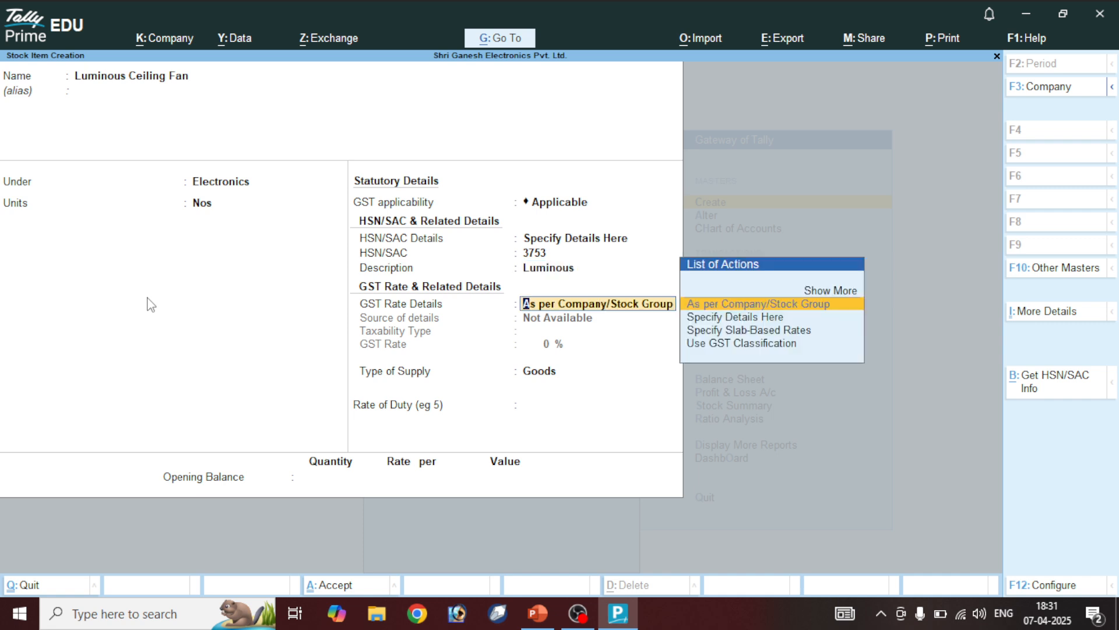
{"action": "key", "text": "Down"}
{"action": "key", "text": "Return"}
{"action": "key", "text": "Return"}
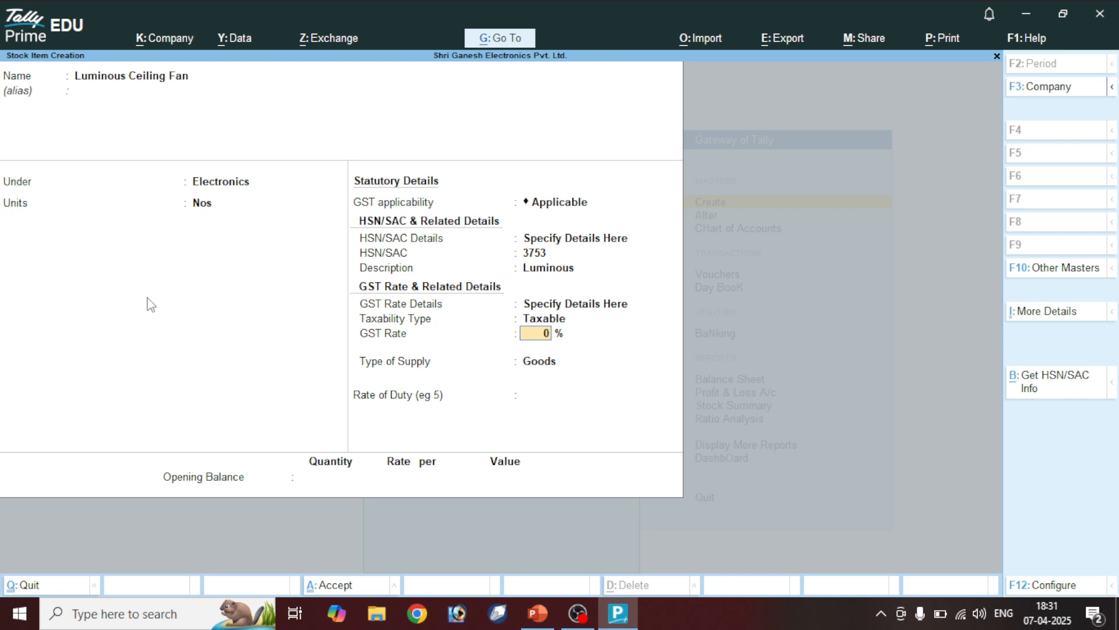
{"action": "type", "text": "18"}
{"action": "key", "text": "Return"}
{"action": "key", "text": "Return"}
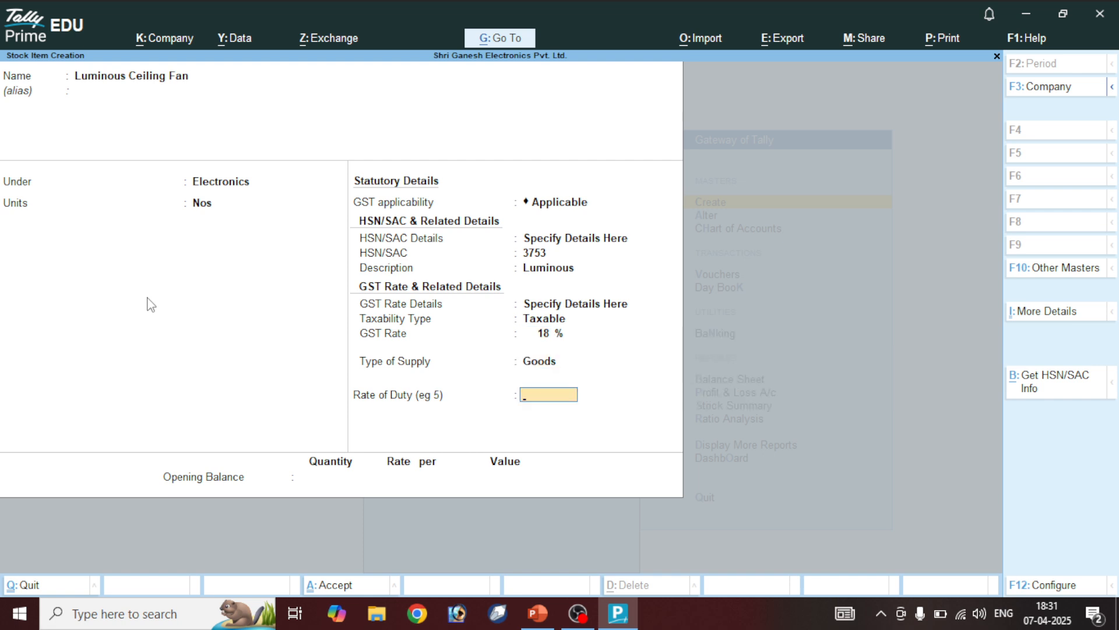
{"action": "key", "text": "ctrl+a"}
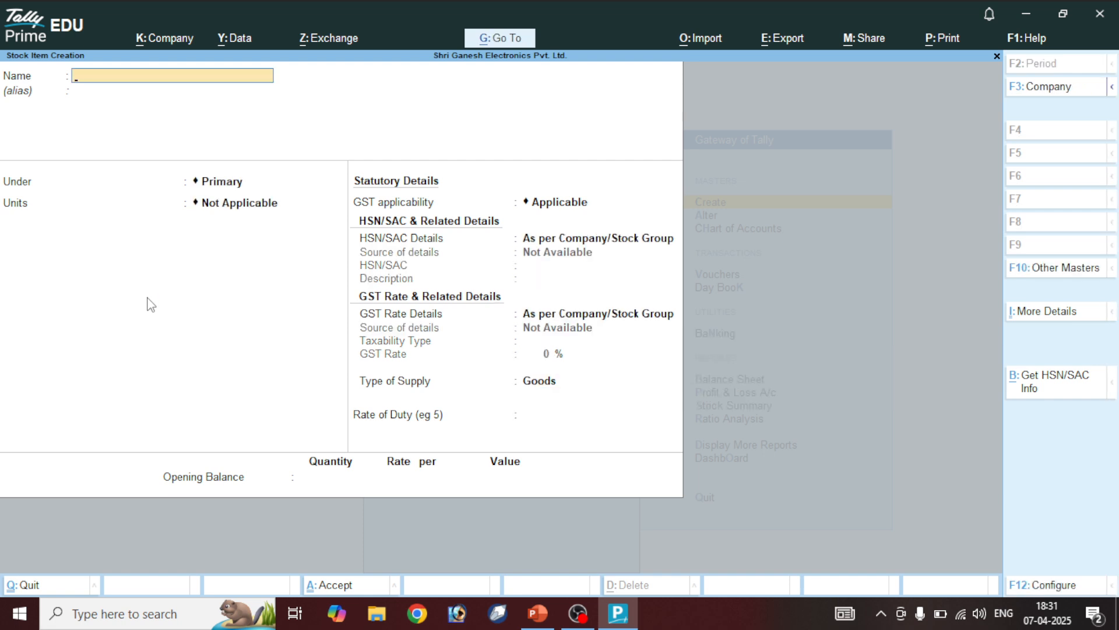
{"action": "key", "text": "Escape"}
{"action": "key", "text": "y"}
{"action": "key", "text": "Escape"}
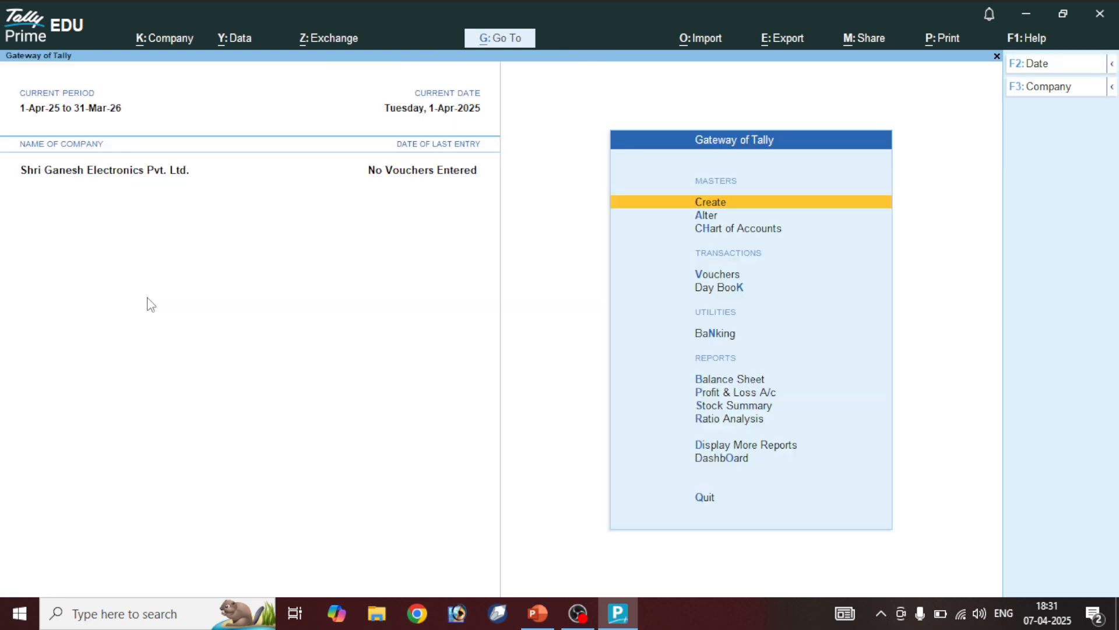
{"action": "key", "text": "Down"}
{"action": "key", "text": "Return"}
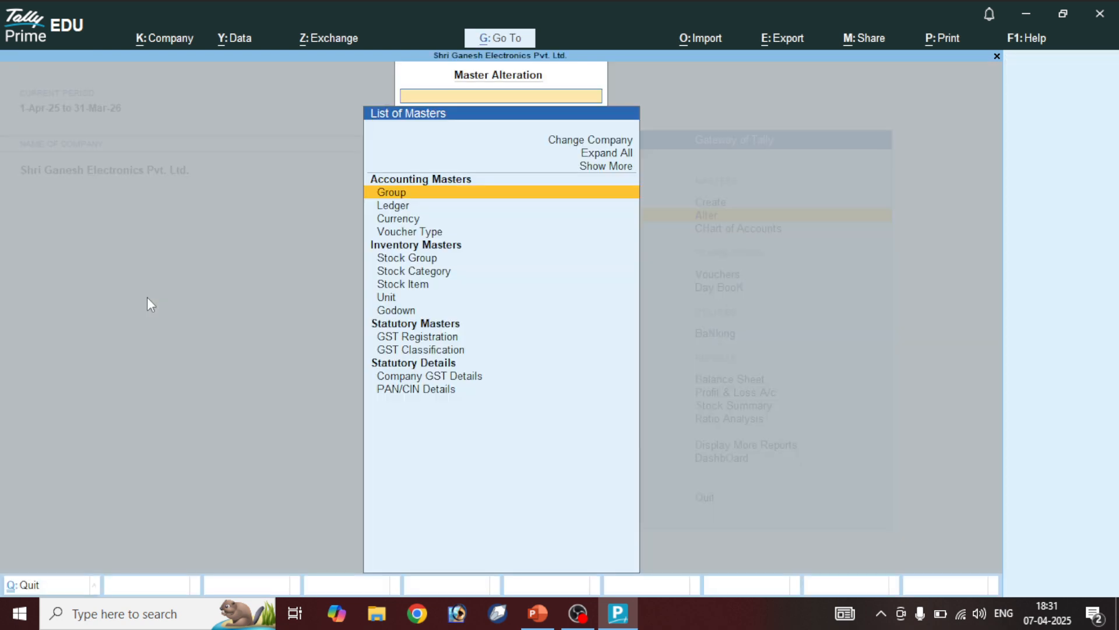
{"action": "key", "text": "Down"}
{"action": "key", "text": "Down"}
{"action": "key", "text": "Down"}
{"action": "key", "text": "Down"}
{"action": "key", "text": "Down"}
{"action": "key", "text": "Down"}
{"action": "key", "text": "Down"}
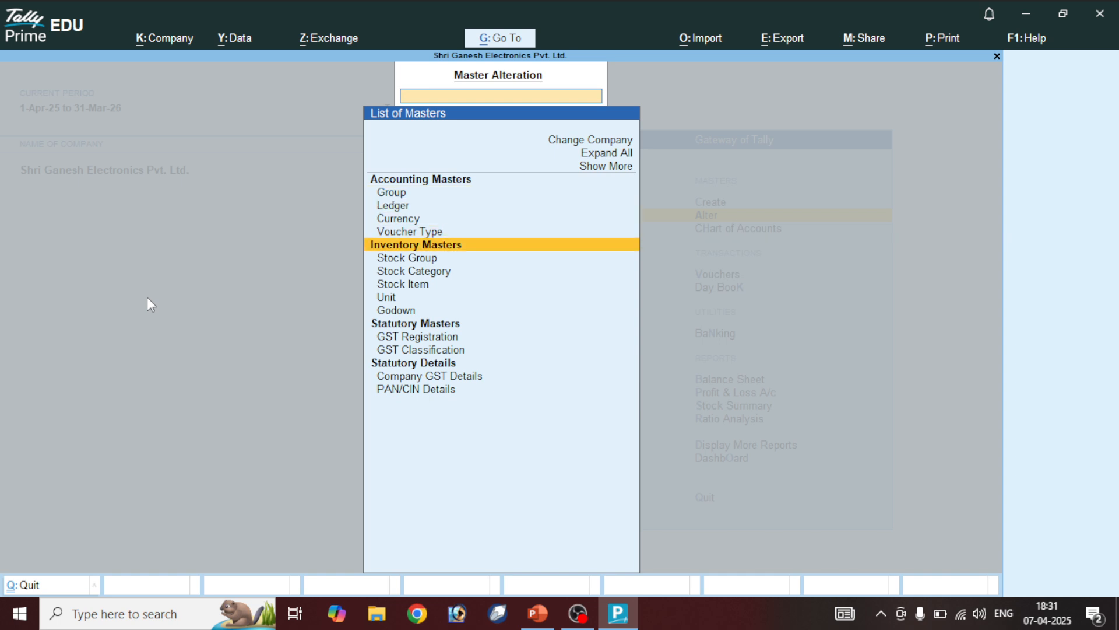
{"action": "key", "text": "Return"}
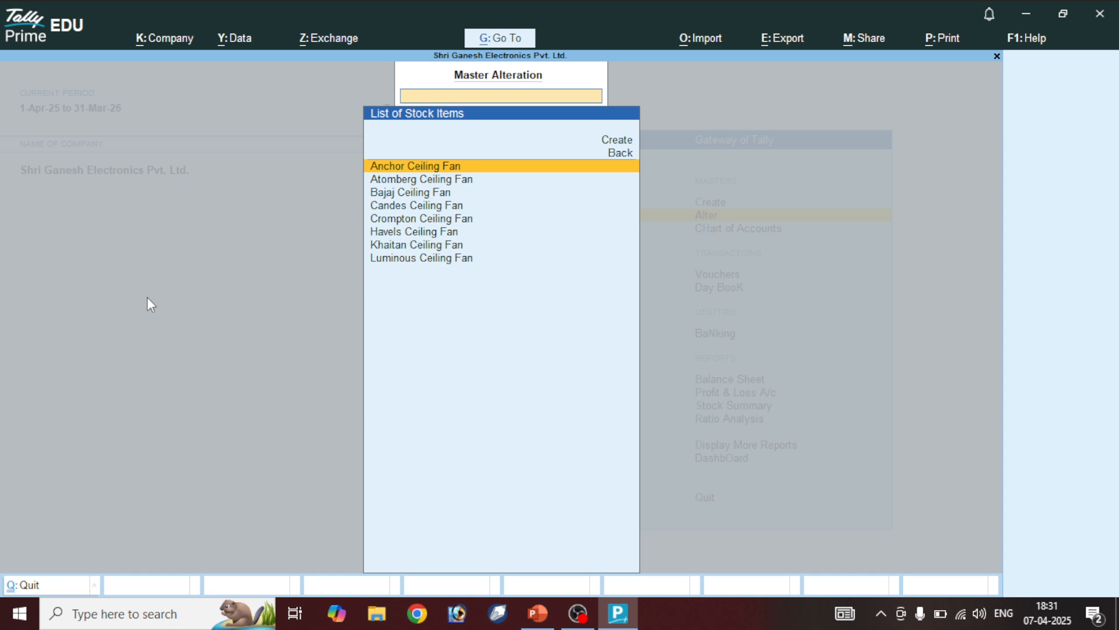
{"action": "type", "text": "kh"}
{"action": "key", "text": "Return"}
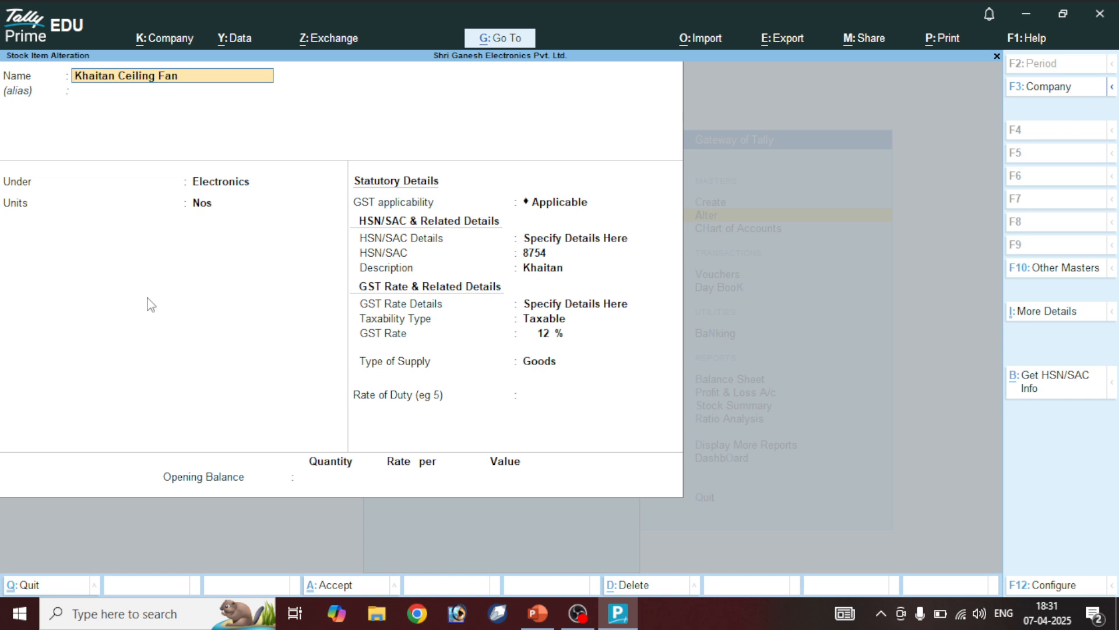
{"action": "key", "text": "BackSpace"}
{"action": "key", "text": "Escape"}
{"action": "key", "text": "y"}
{"action": "key", "text": "Escape"}
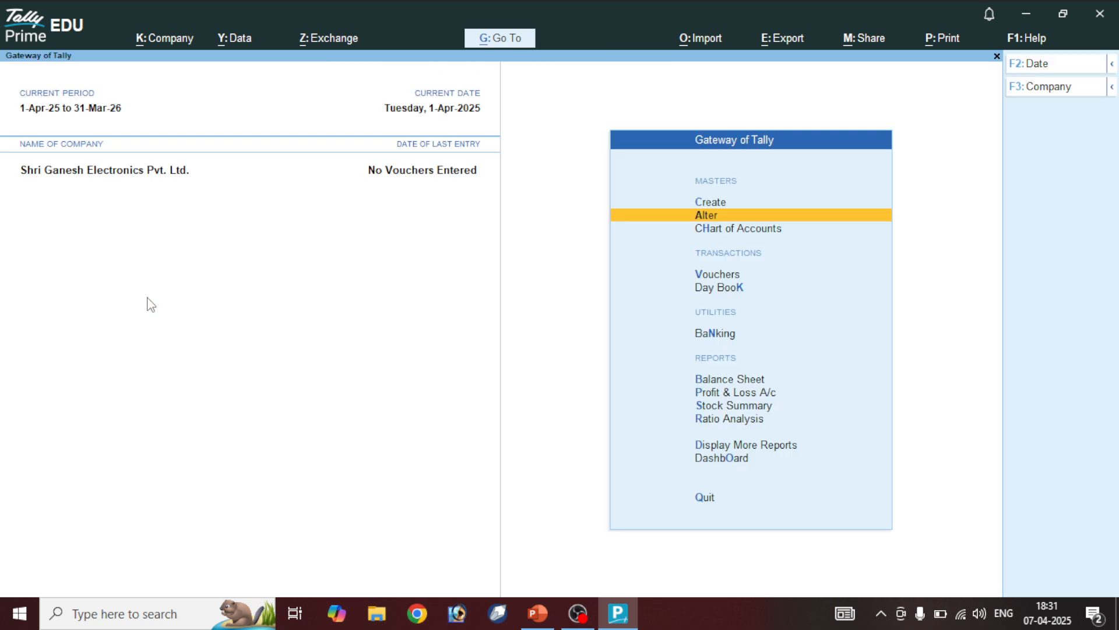
{"action": "key", "text": "c"}
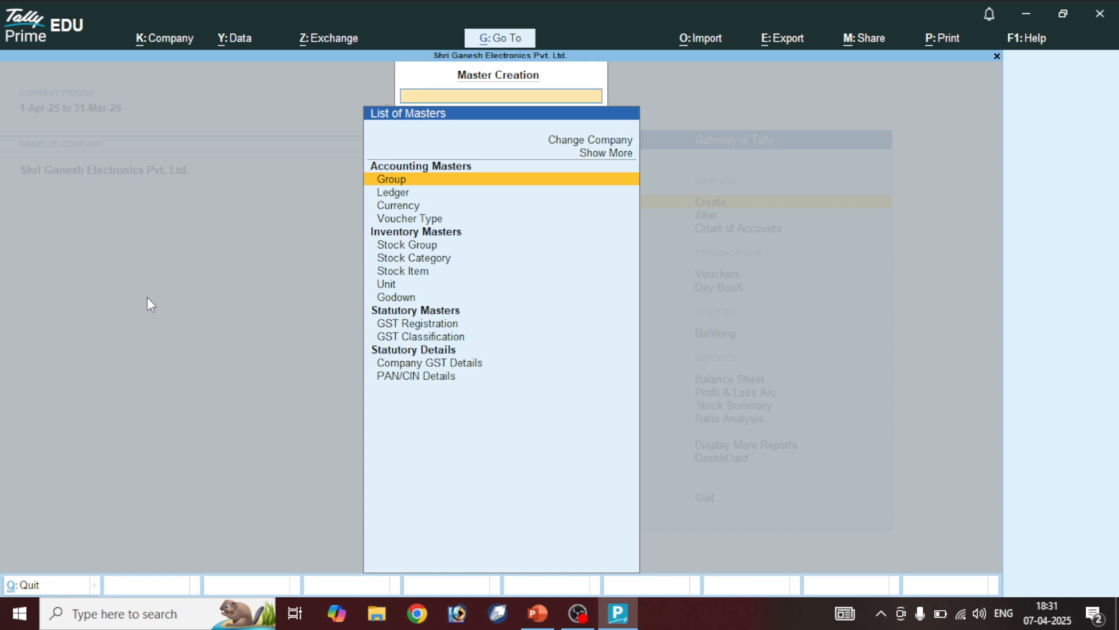
Create stock item Orient Ceiling Fan under Electronics, counted in Nos
{"action": "key", "text": "Down"}
{"action": "key", "text": "Down"}
{"action": "key", "text": "Down"}
{"action": "key", "text": "Down"}
{"action": "key", "text": "Down"}
{"action": "key", "text": "Down"}
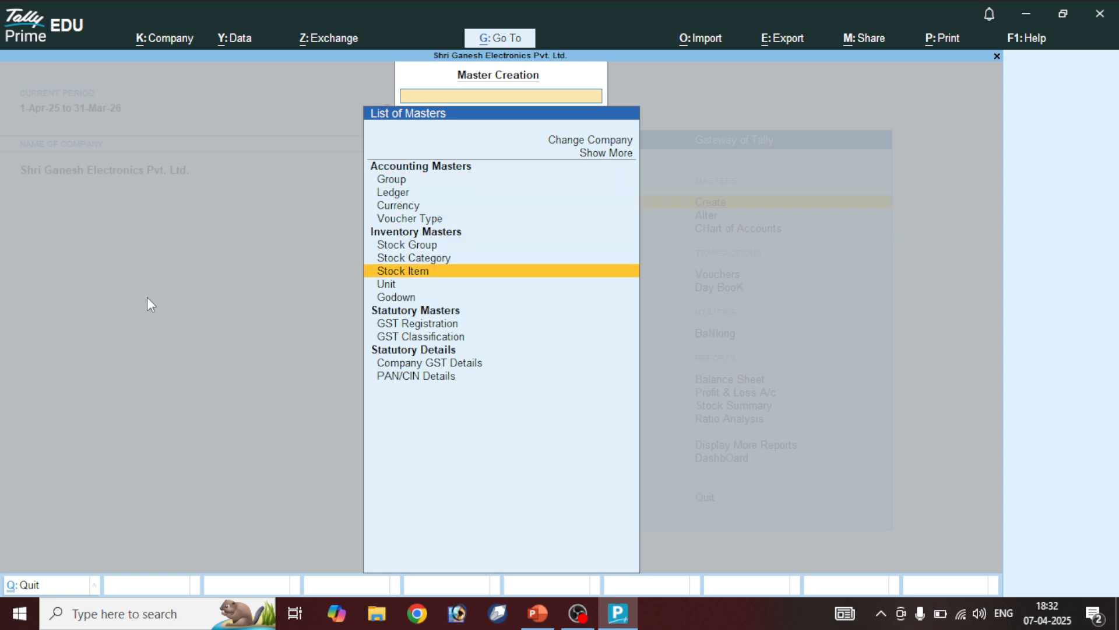
{"action": "key", "text": "Return"}
{"action": "type", "text": "O"}
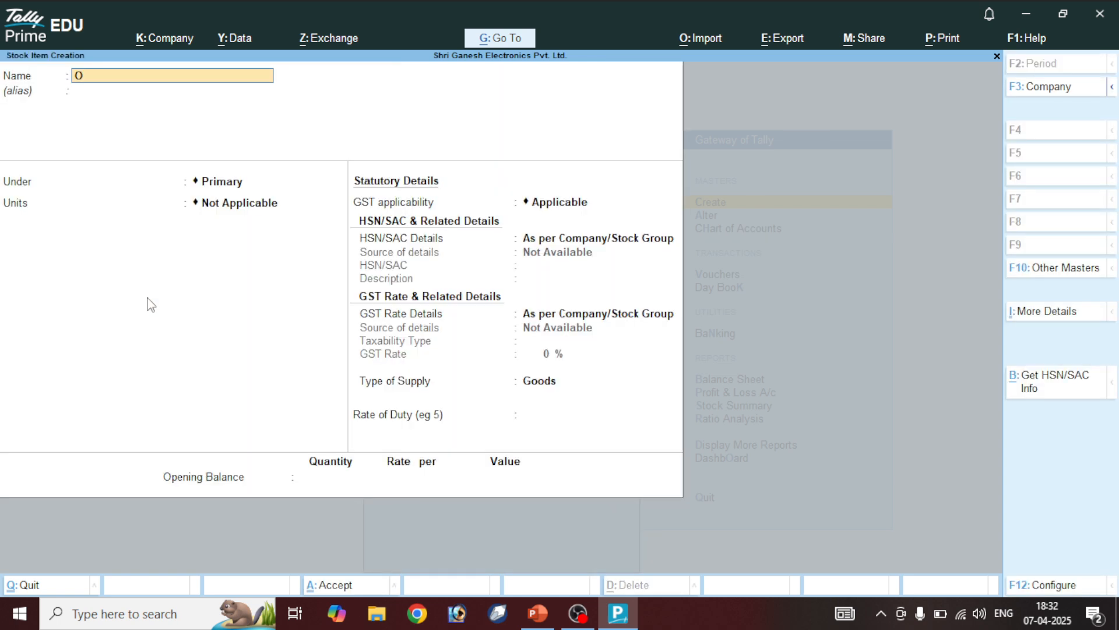
{"action": "type", "text": "rient"}
{"action": "type", "text": " Ceiling Fan"}
{"action": "type", "text": "O"}
{"action": "key", "text": "Delete"}
{"action": "key", "text": "Return"}
{"action": "key", "text": "Return"}
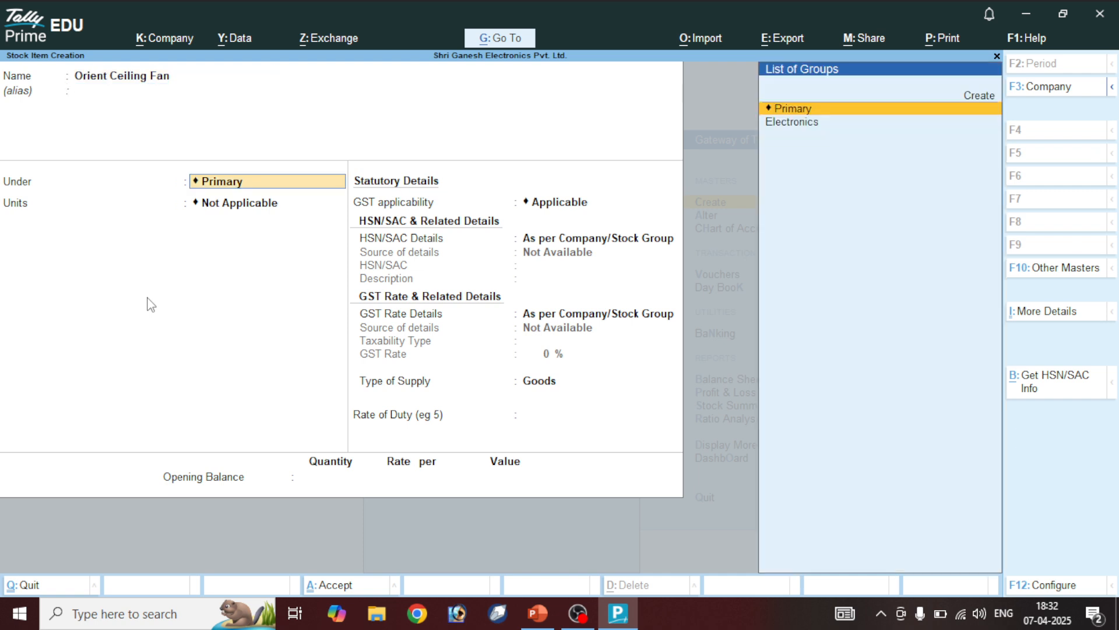
{"action": "key", "text": "Down"}
{"action": "key", "text": "Return"}
{"action": "key", "text": "Down"}
{"action": "key", "text": "Return"}
{"action": "key", "text": "Return"}
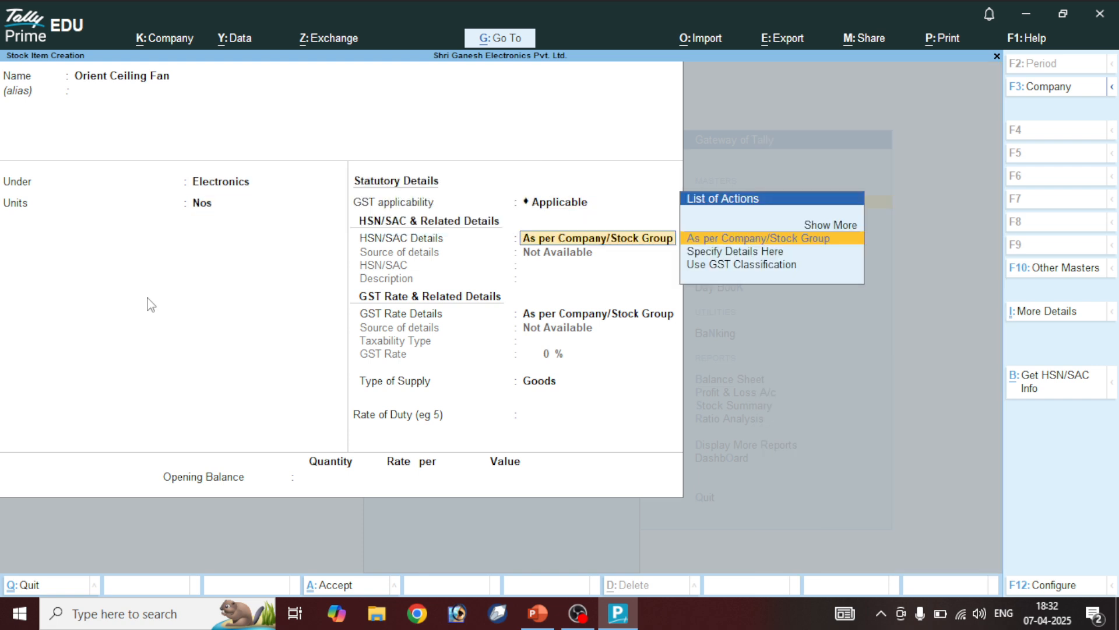
{"action": "key", "text": "Down"}
Enter HSN 8767, description Orient and 12% taxable GST, then save with Ctrl+A
{"action": "key", "text": "Return"}
{"action": "type", "text": "8767"}
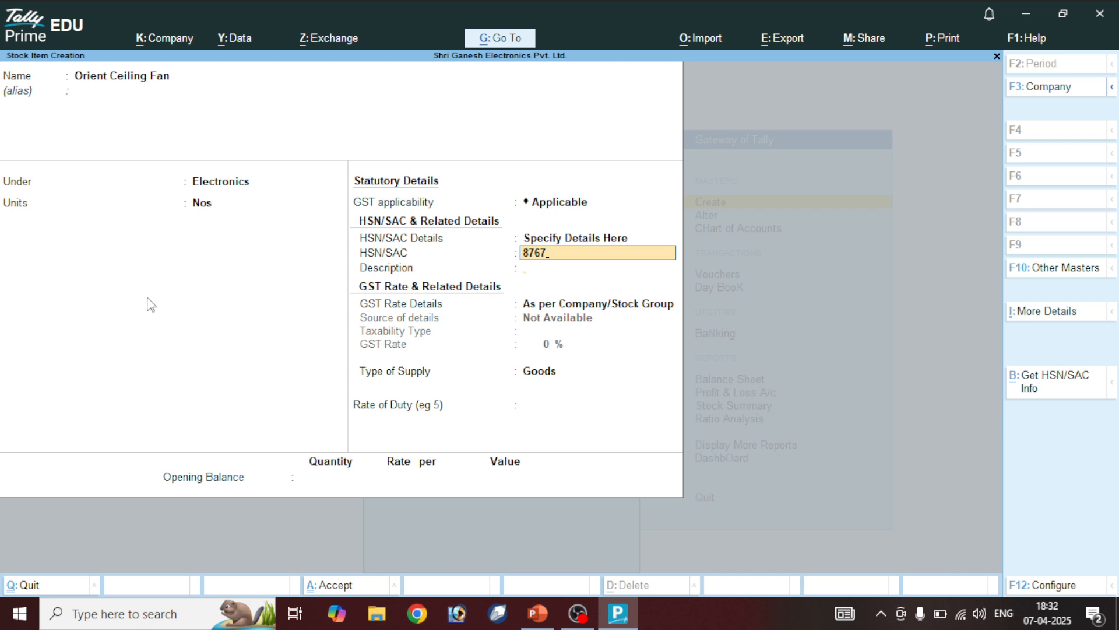
{"action": "key", "text": "Return"}
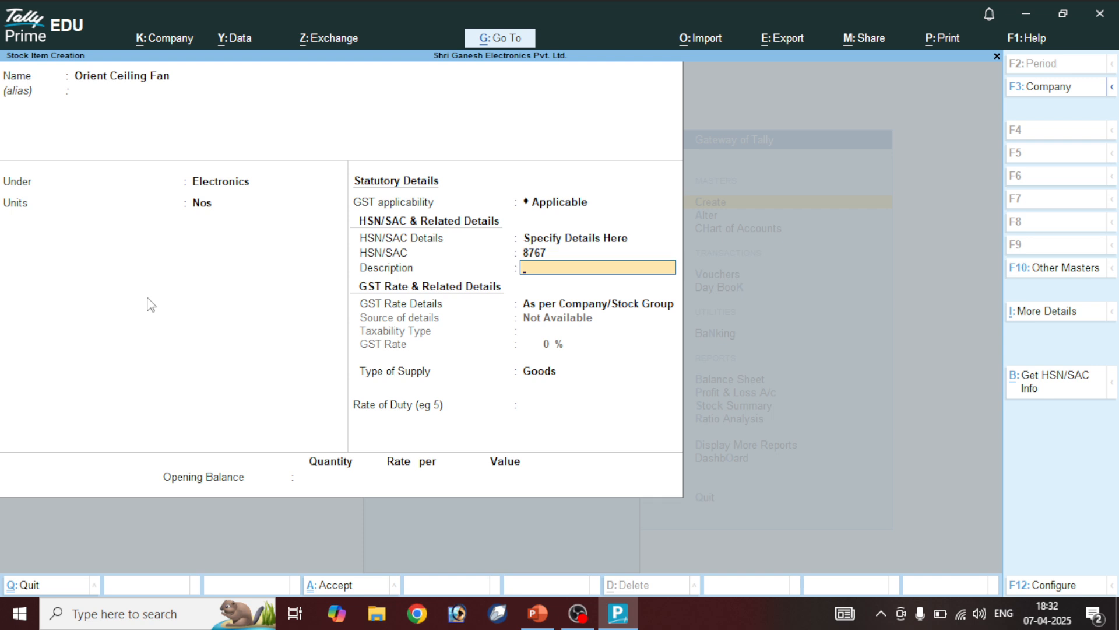
{"action": "type", "text": "Orient"}
{"action": "key", "text": "Return"}
{"action": "key", "text": "Down"}
{"action": "key", "text": "Return"}
{"action": "key", "text": "Return"}
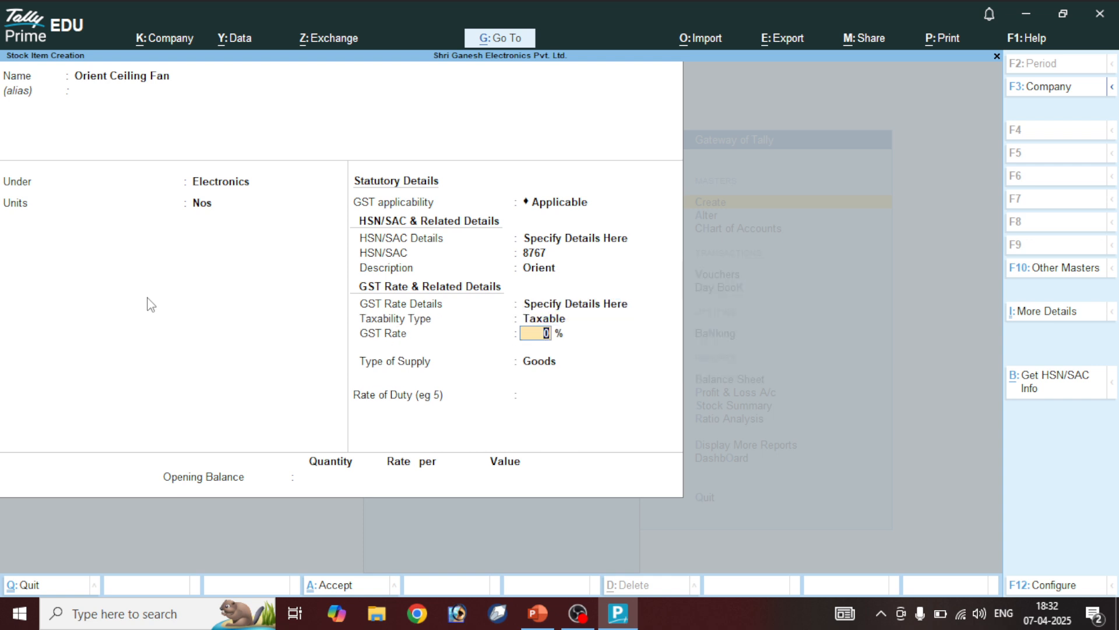
{"action": "type", "text": "12"}
{"action": "key", "text": "Return"}
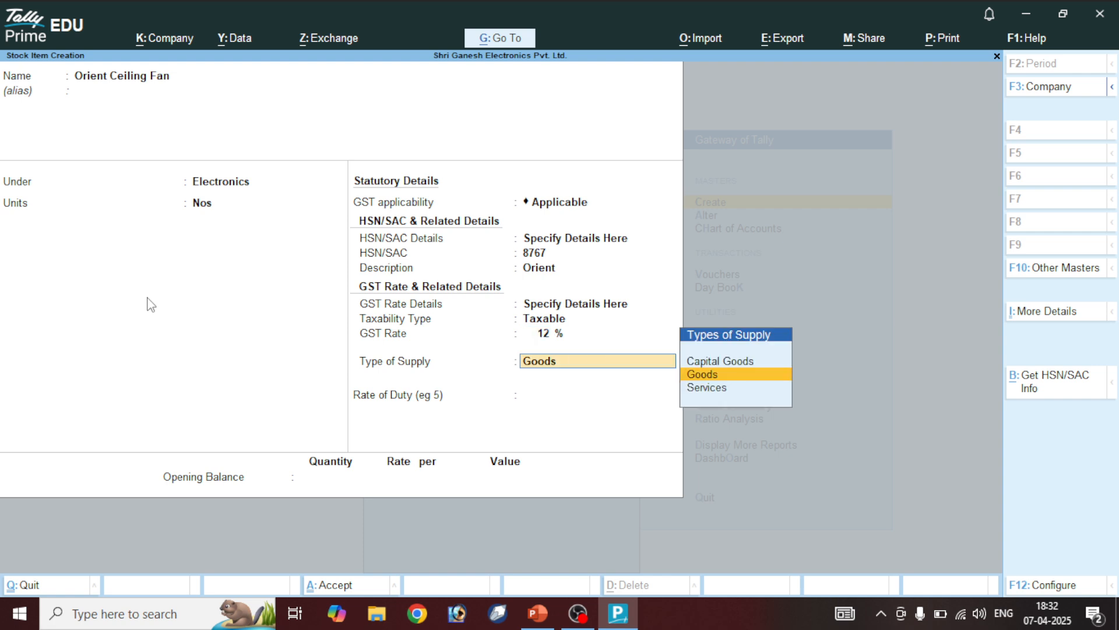
{"action": "key", "text": "ctrl+a"}
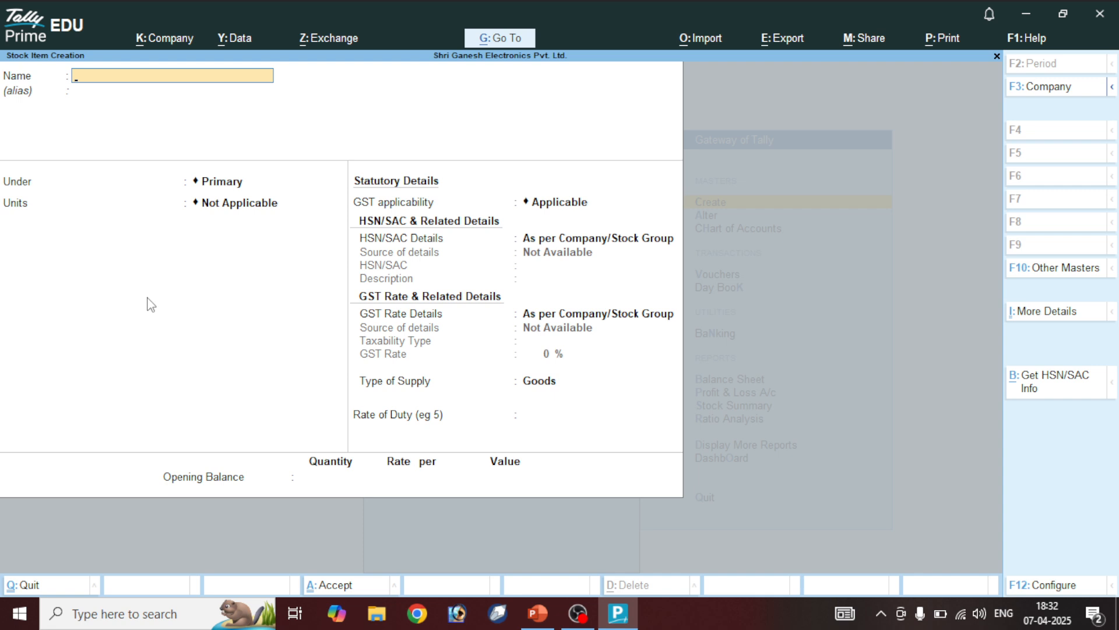
Name the new stock item Polycab Ceiling Fan, under Electronics with unit Nos
{"action": "type", "text": "Polycab Ceiling Fan"}
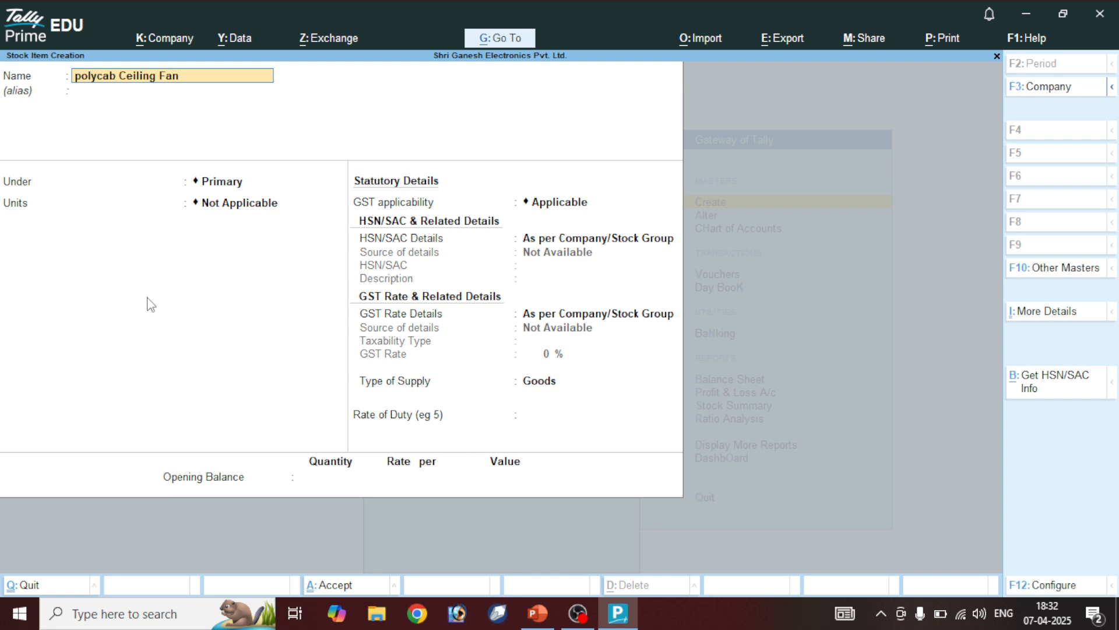
{"action": "type", "text": "P"}
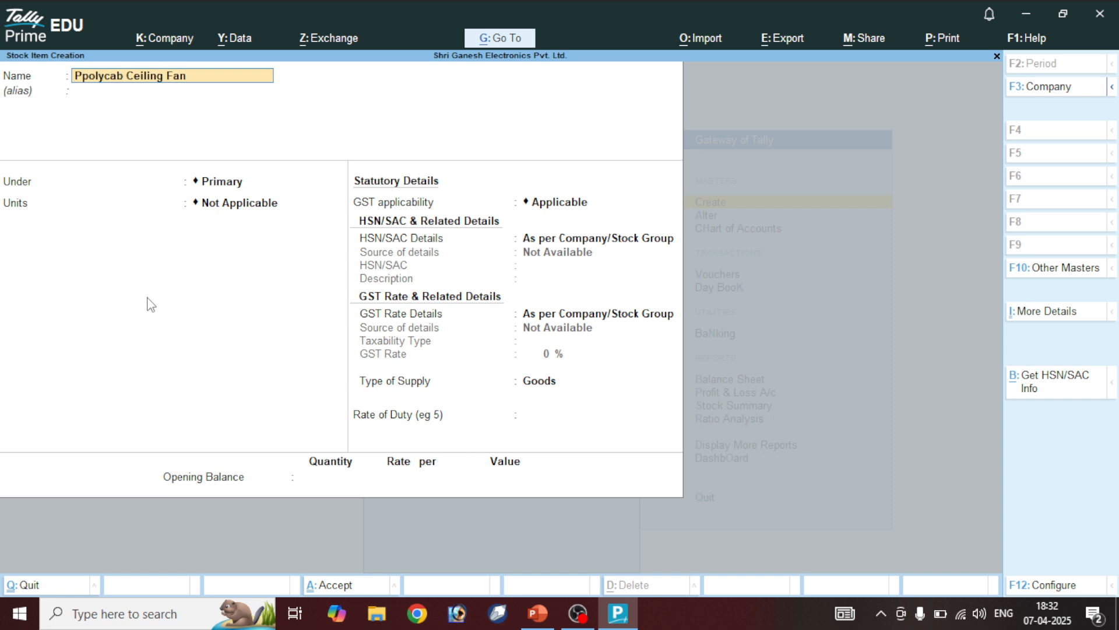
{"action": "key", "text": "Delete"}
{"action": "key", "text": "Return"}
{"action": "key", "text": "Return"}
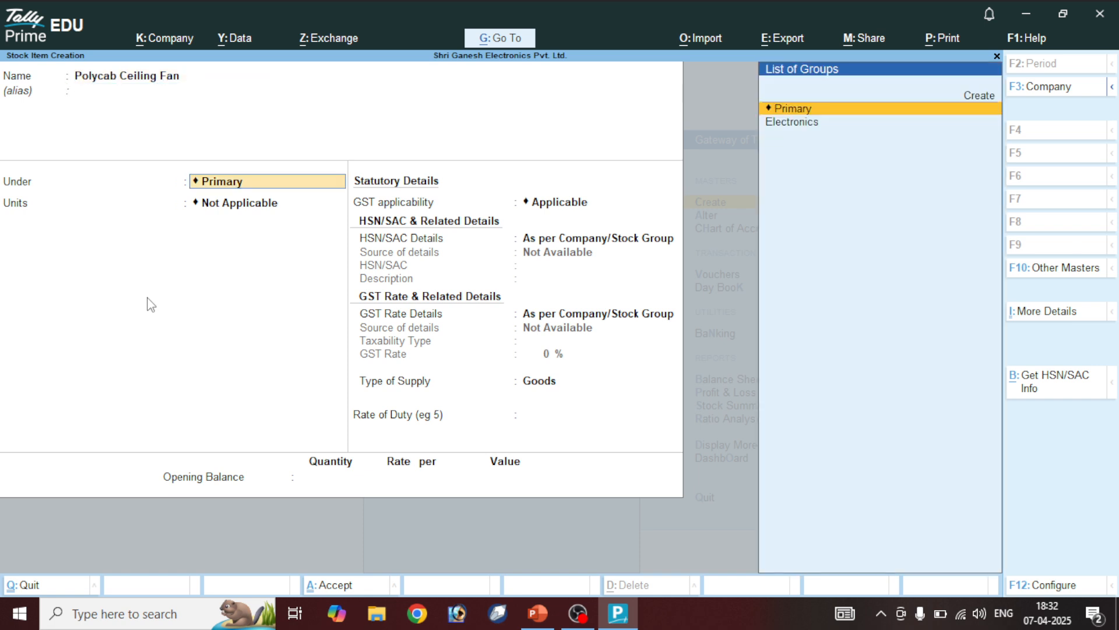
{"action": "key", "text": "Down"}
{"action": "key", "text": "Return"}
{"action": "key", "text": "Down"}
{"action": "key", "text": "Return"}
{"action": "key", "text": "Return"}
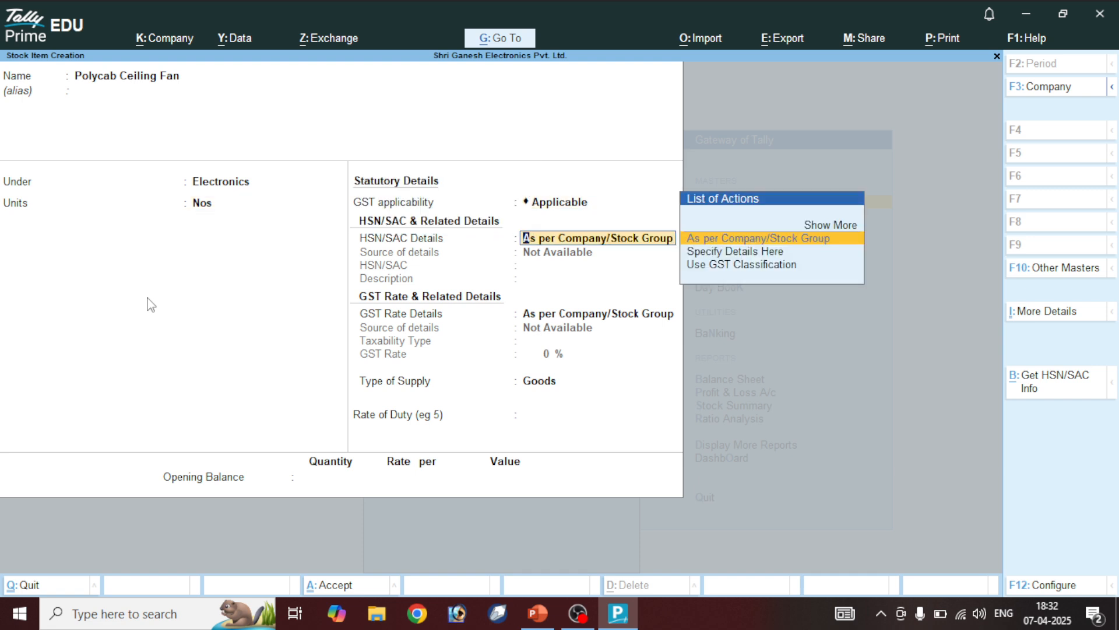
{"action": "key", "text": "Down"}
{"action": "key", "text": "Return"}
Enter HSN code 9734 and description Policab
{"action": "type", "text": "734"}
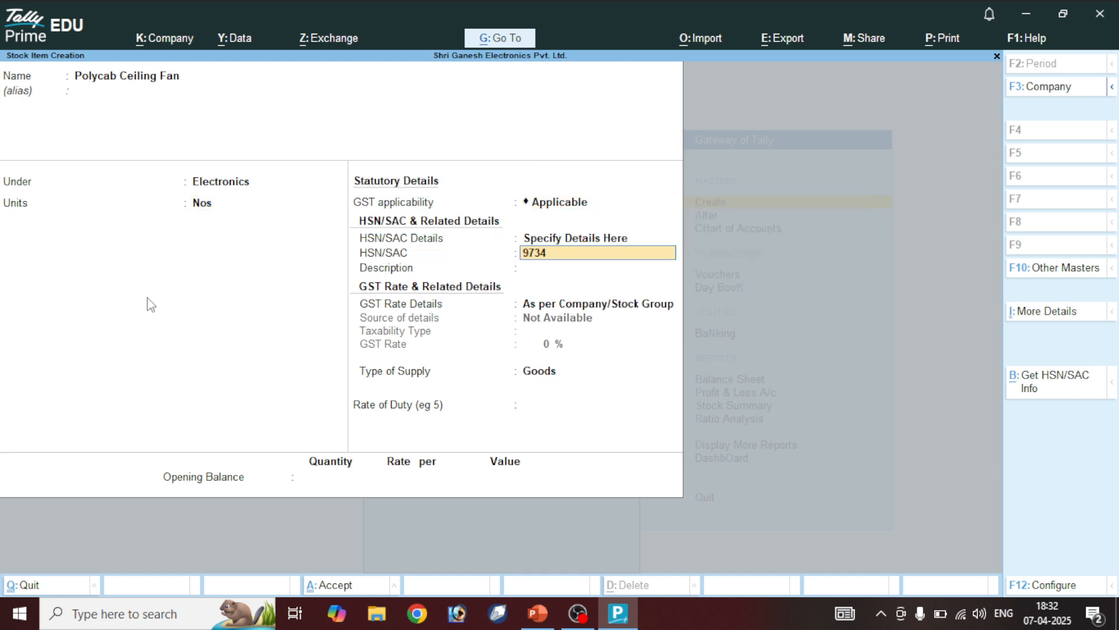
{"action": "key", "text": "Return"}
{"action": "type", "text": "P"}
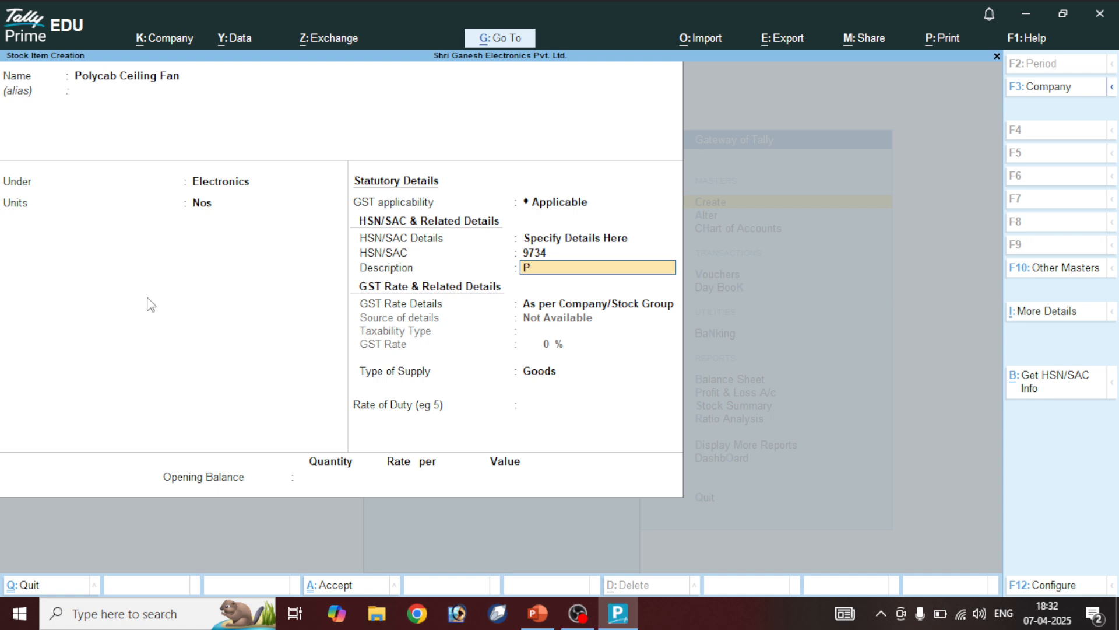
{"action": "type", "text": "olicab"}
{"action": "key", "text": "Return"}
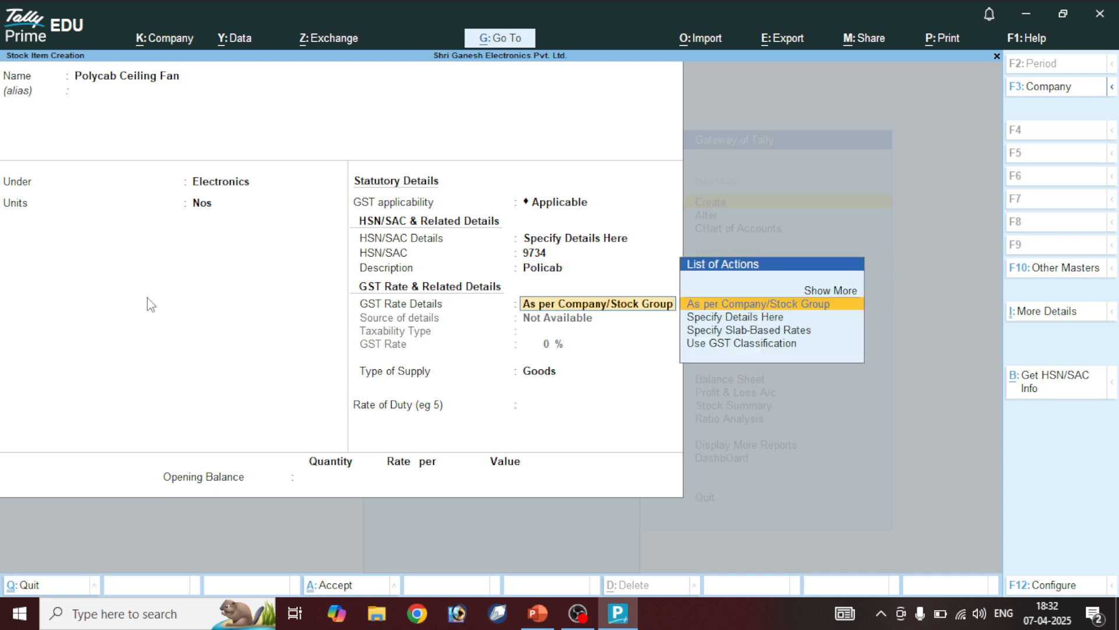
Specify taxable GST at 28% for goods, saving the item
{"action": "key", "text": "Down"}
{"action": "key", "text": "Return"}
{"action": "key", "text": "Return"}
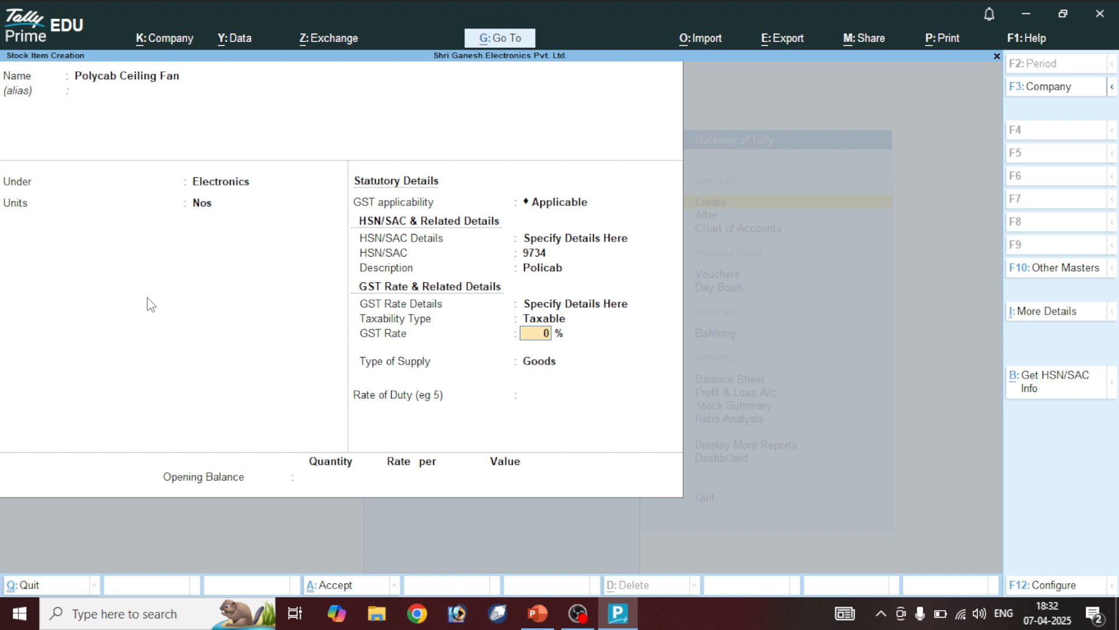
{"action": "type", "text": "28"}
{"action": "key", "text": "Return"}
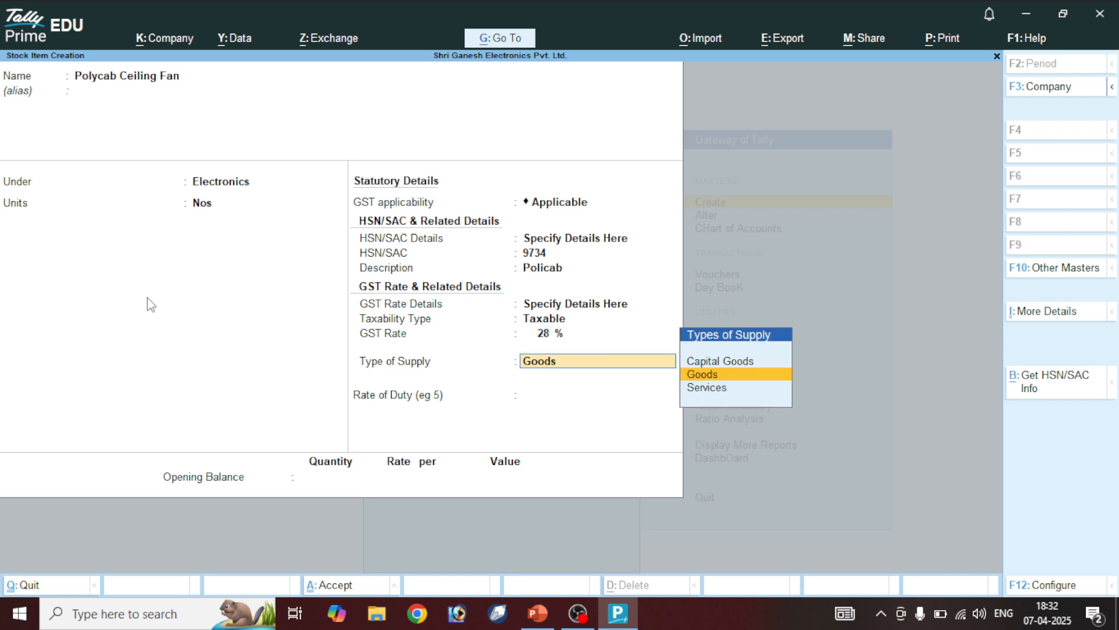
{"action": "key", "text": "Return"}
{"action": "key", "text": "Return"}
{"action": "key", "text": "Return"}
{"action": "key", "text": "Return"}
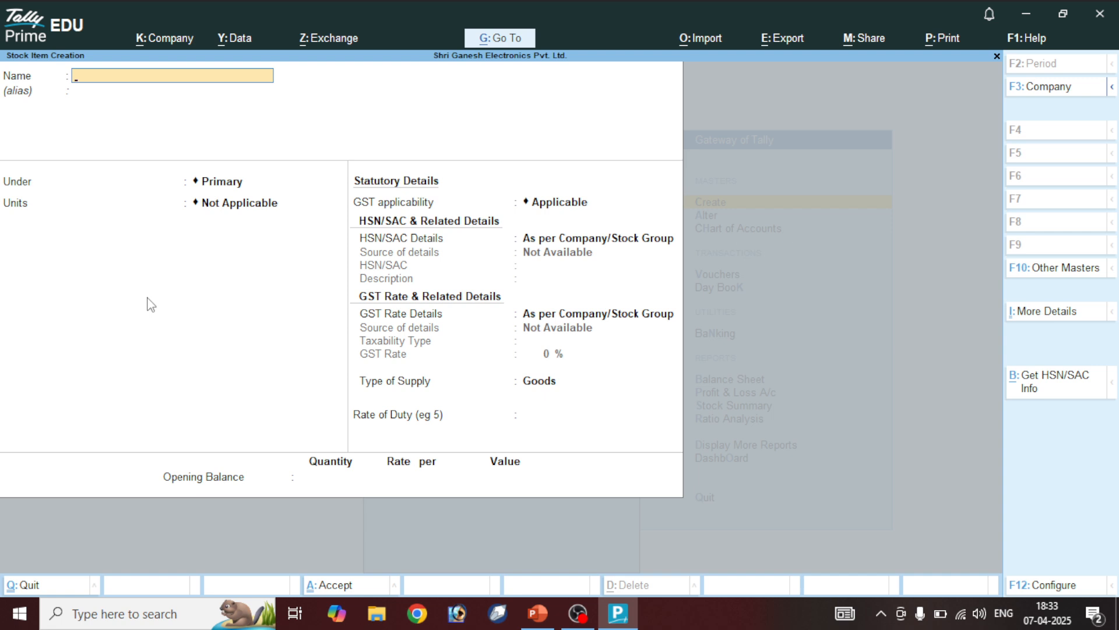
Name the new stock item RR Cabel Ceiling Fan, under Electronics with unit Nos
{"action": "type", "text": "RR Cabel"}
{"action": "key", "text": "ctrl"}
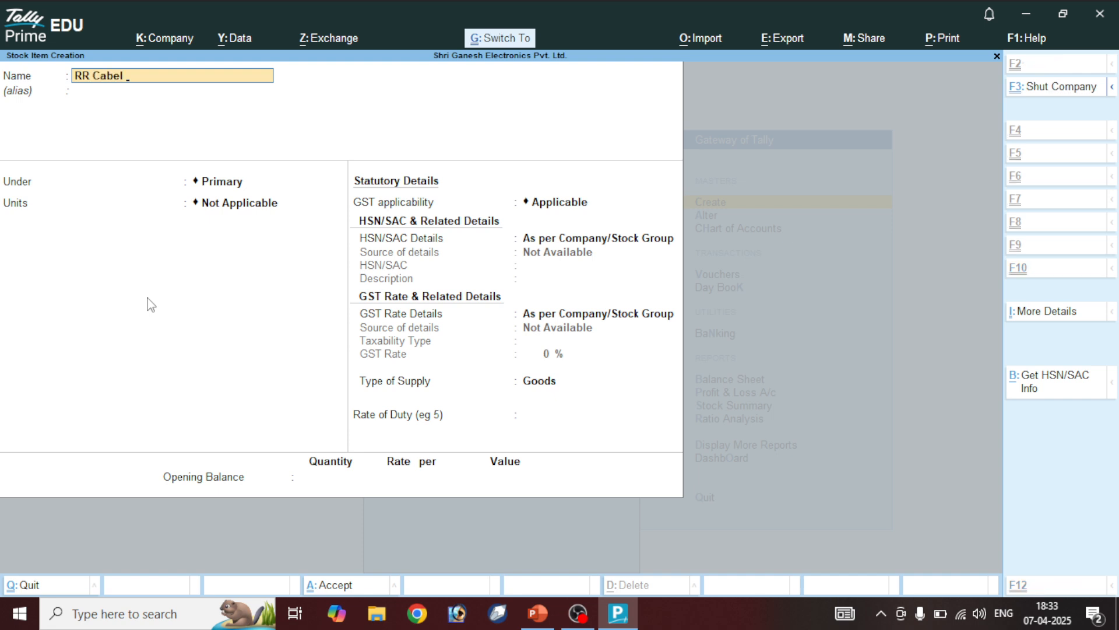
{"action": "type", "text": "Ceiling Fan"}
{"action": "key", "text": "Return"}
{"action": "key", "text": "Return"}
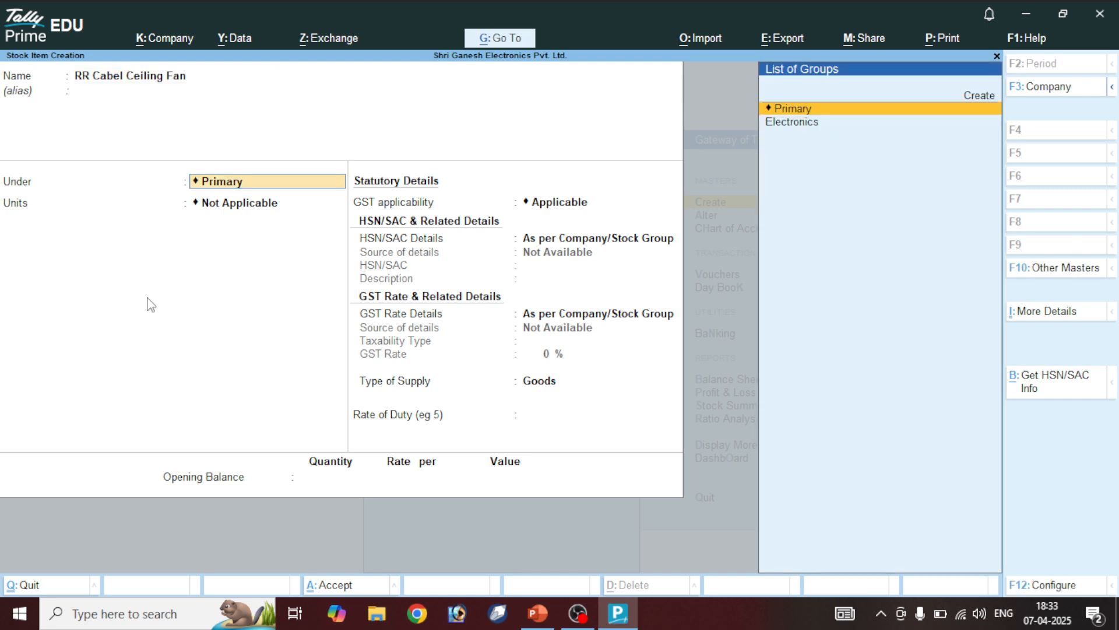
{"action": "key", "text": "Down"}
{"action": "key", "text": "Return"}
{"action": "key", "text": "Down"}
Enter HSN code 9809 and description RR Cabel
{"action": "key", "text": "Return"}
{"action": "key", "text": "Return"}
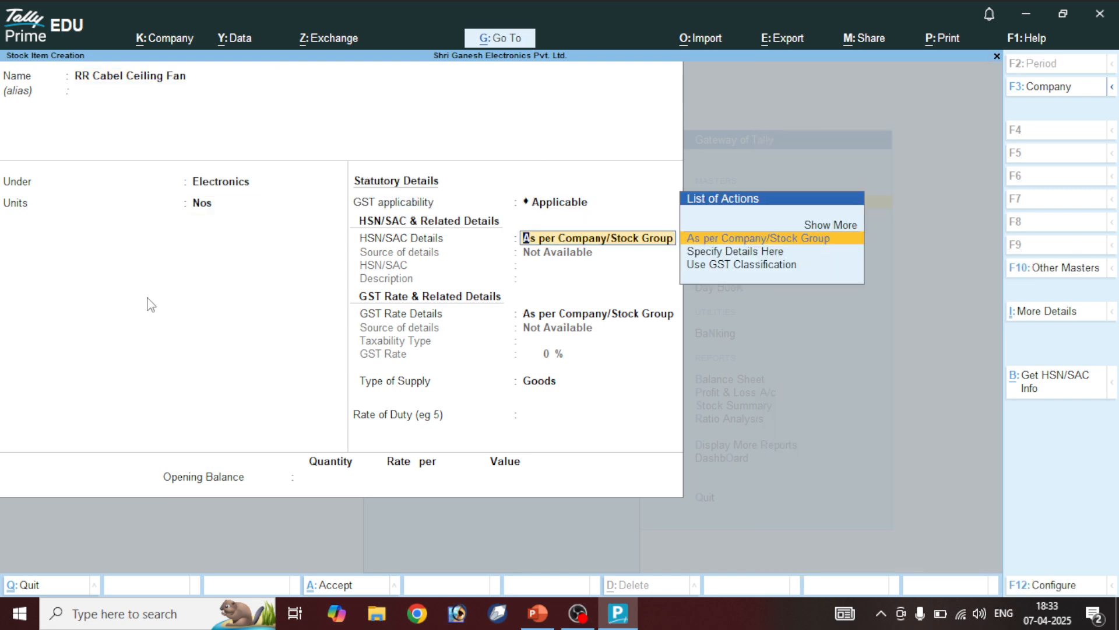
{"action": "key", "text": "Down"}
{"action": "key", "text": "Return"}
{"action": "type", "text": "9809"}
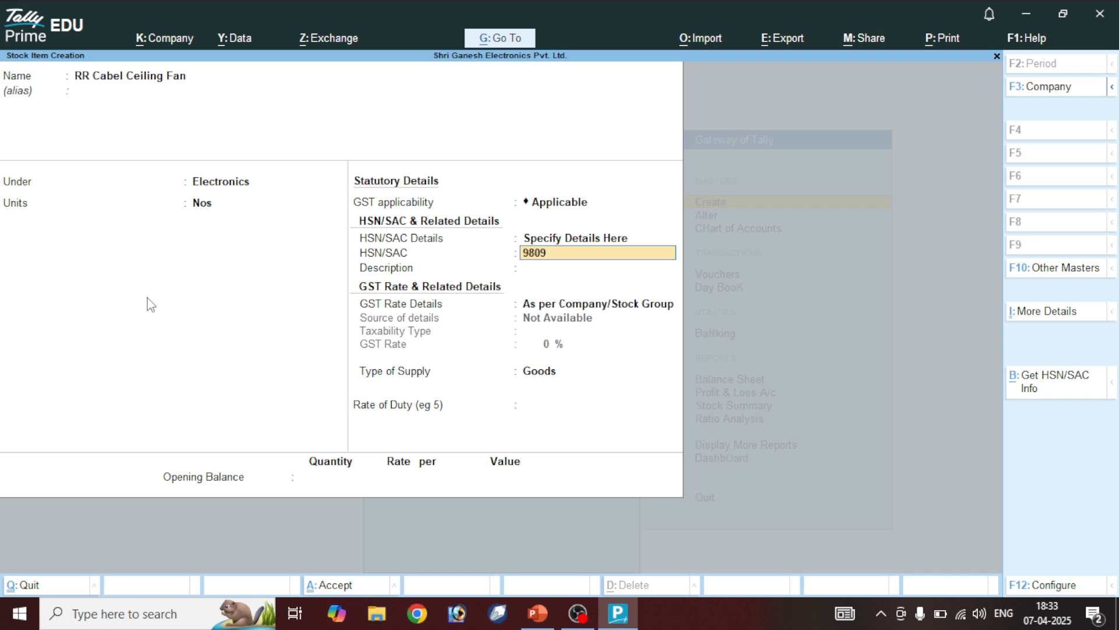
{"action": "key", "text": "Return"}
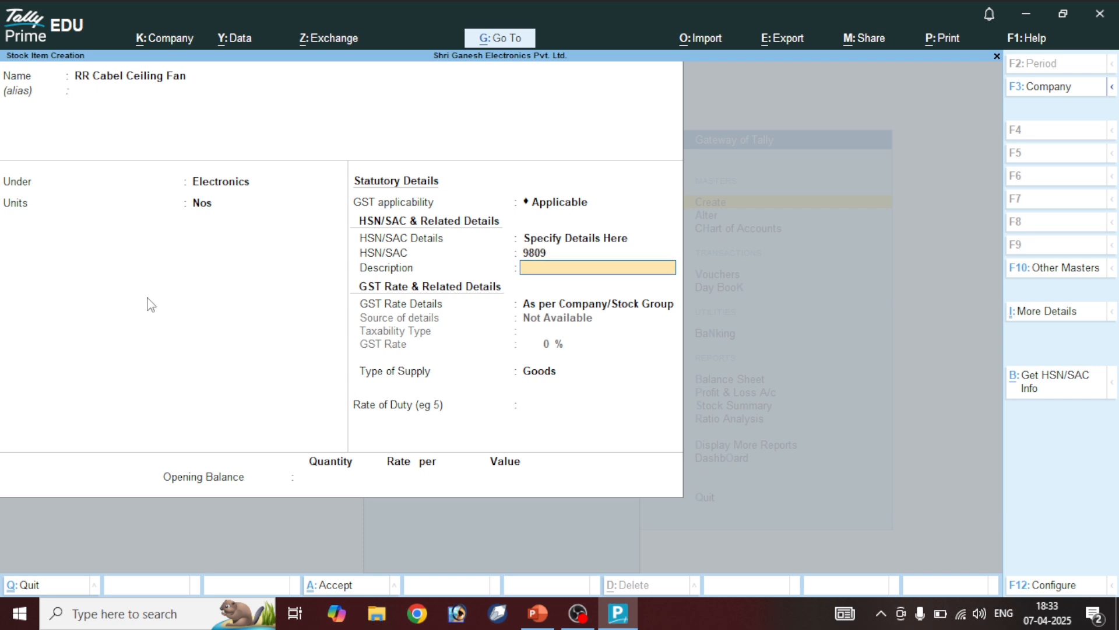
{"action": "type", "text": "RR Cabel"}
{"action": "key", "text": "Return"}
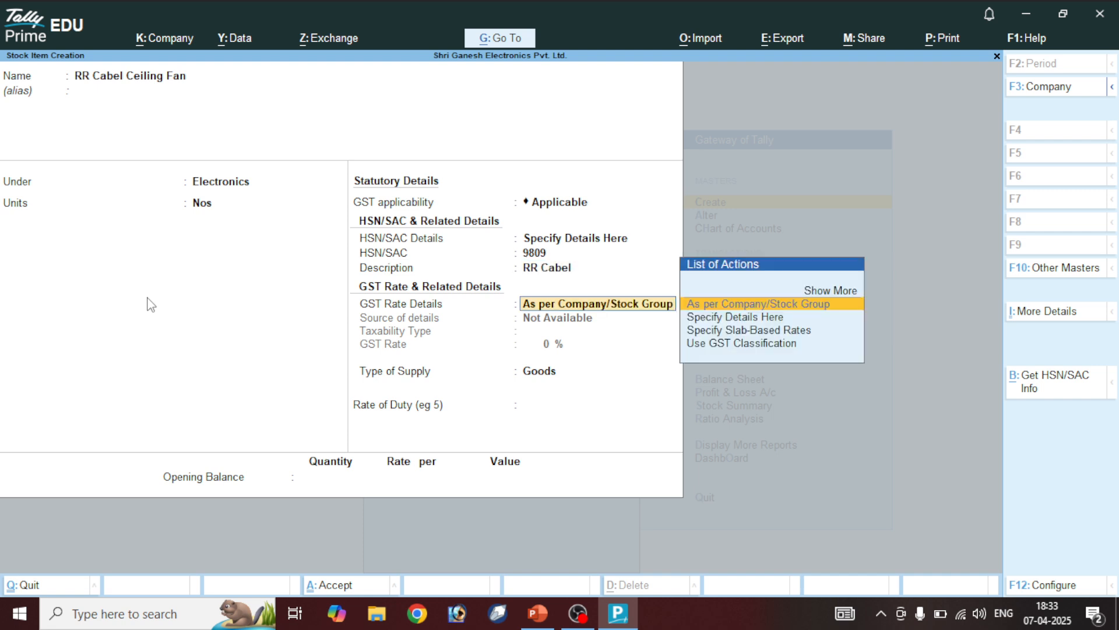
Specify taxable GST at 12% for goods with zero rate of duty
{"action": "key", "text": "Down"}
{"action": "key", "text": "Return"}
{"action": "key", "text": "Return"}
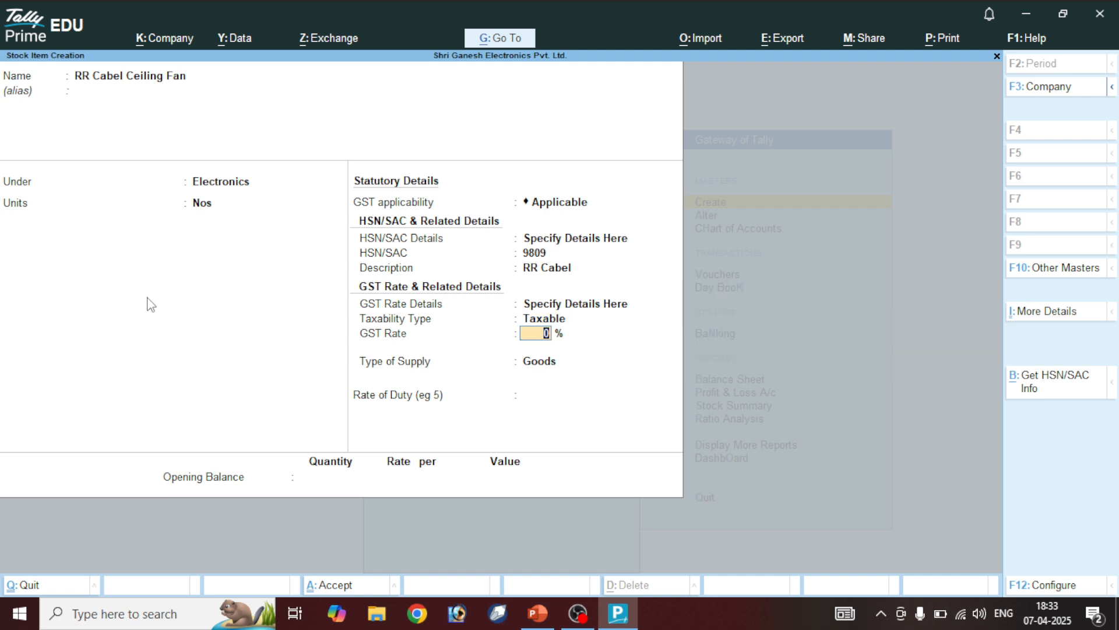
{"action": "type", "text": "12"}
{"action": "key", "text": "Return"}
{"action": "key", "text": "Return"}
{"action": "key", "text": "Return"}
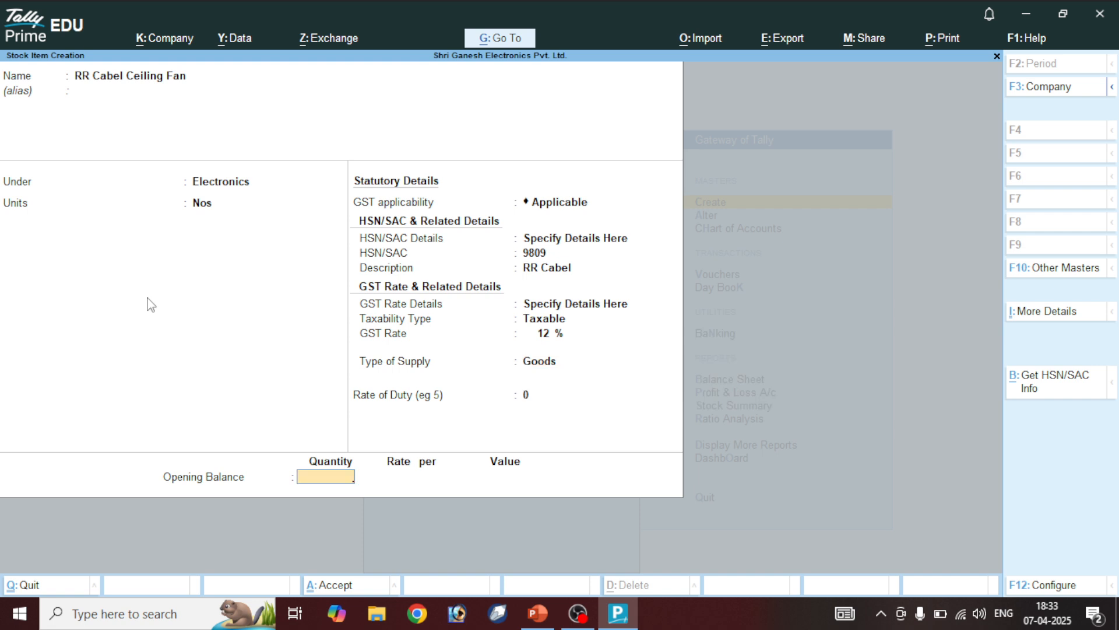
{"action": "key", "text": "Return"}
{"action": "key", "text": "Return"}
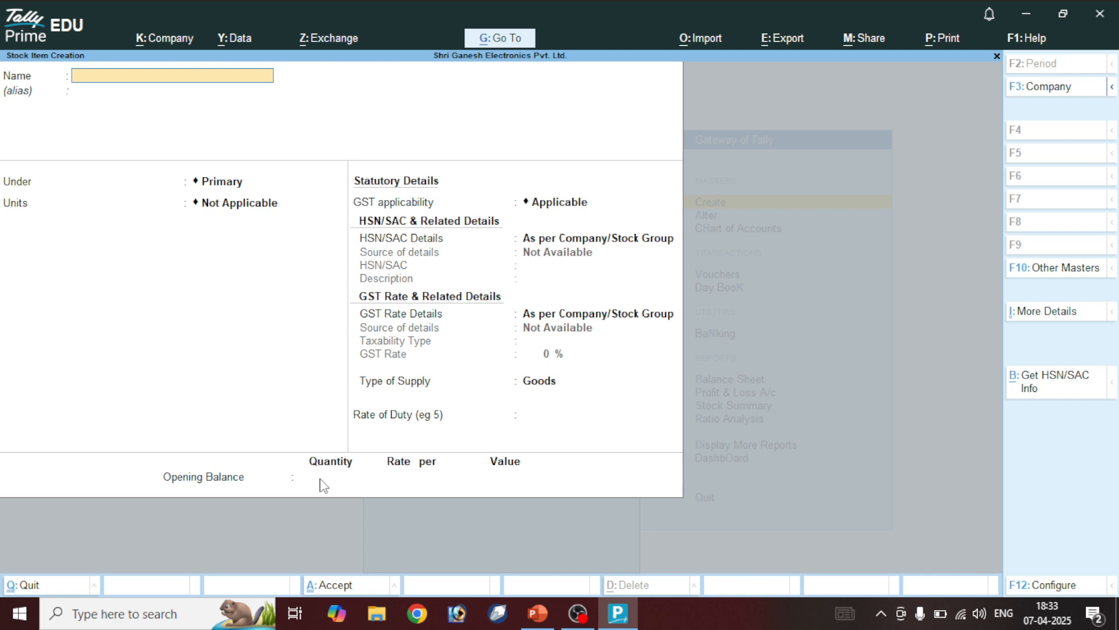
Name the new stock item Syska Ceiling Fan, under Electronics with unit Nos
{"action": "type", "text": "Syska Ceiling Fan"}
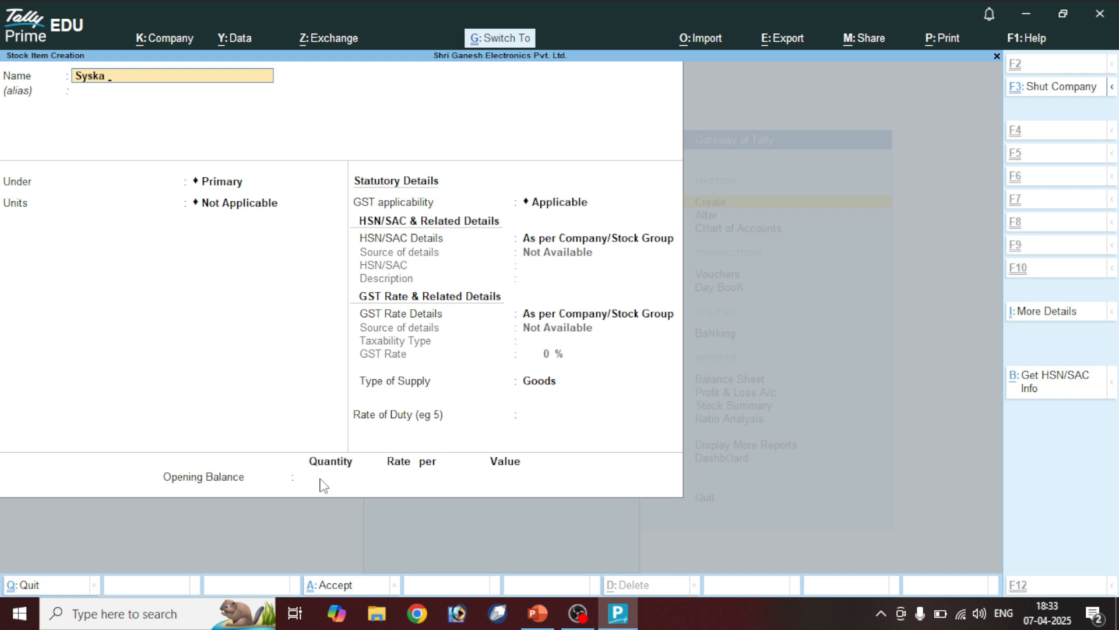
{"action": "key", "text": "Home"}
{"action": "type", "text": "S"}
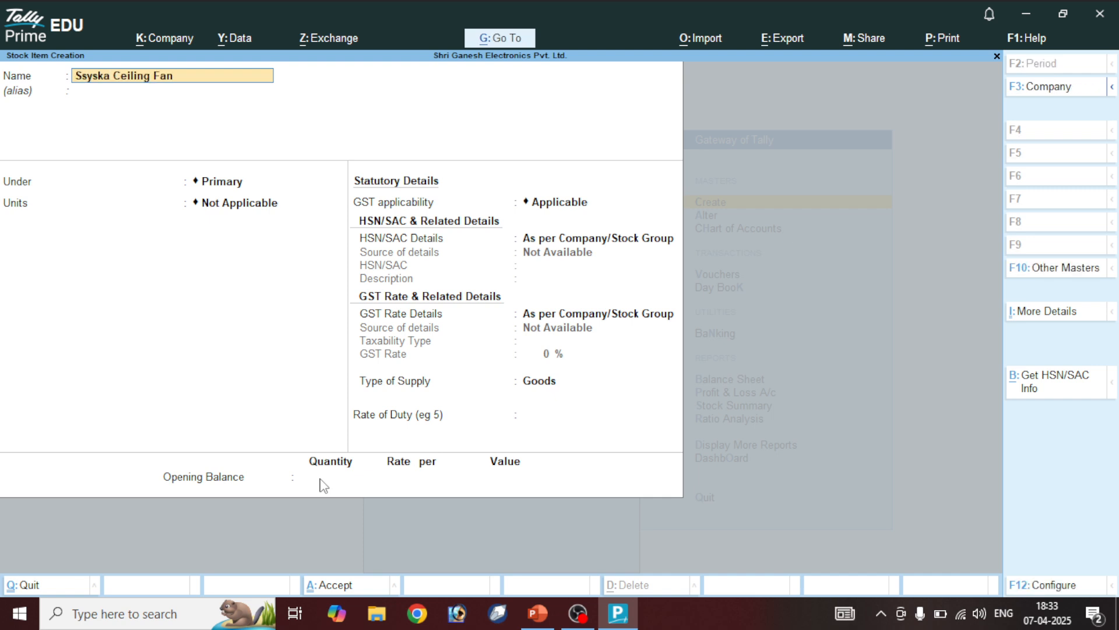
{"action": "key", "text": "Delete"}
{"action": "key", "text": "Return"}
{"action": "key", "text": "Return"}
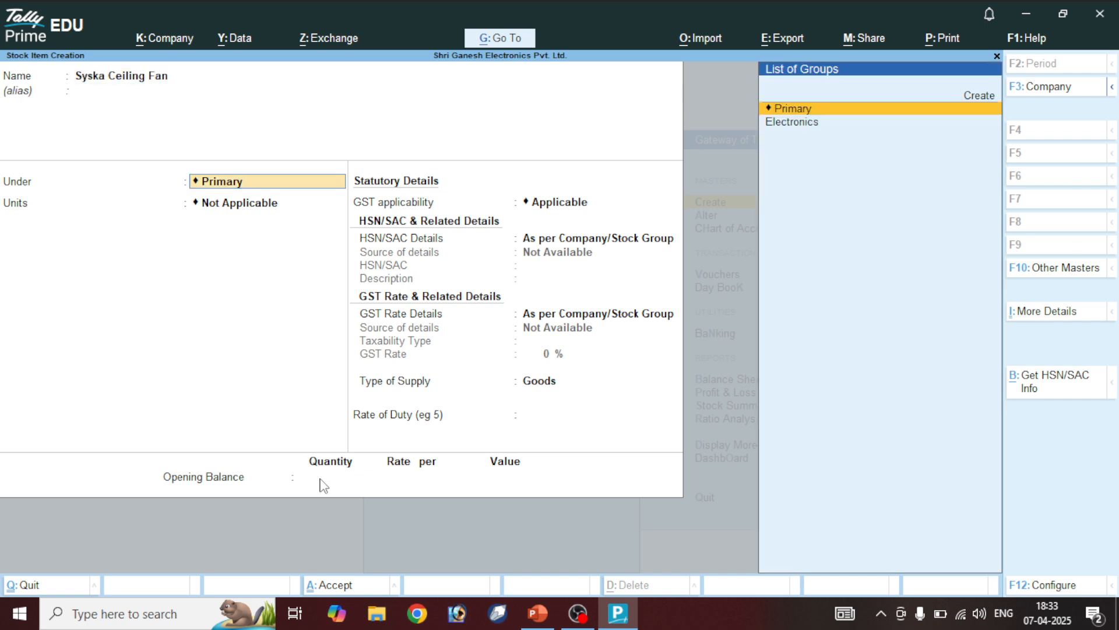
{"action": "key", "text": "Down"}
{"action": "key", "text": "Return"}
{"action": "key", "text": "Down"}
{"action": "key", "text": "Return"}
{"action": "key", "text": "Return"}
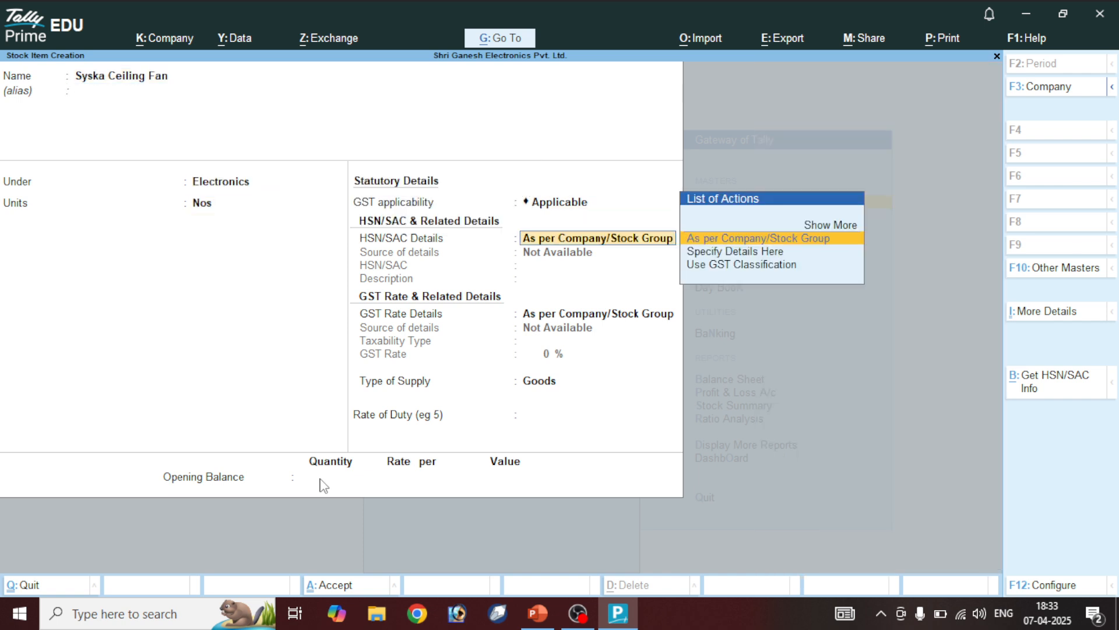
{"action": "key", "text": "Down"}
Enter HSN code 8797 and description Syska for the item
{"action": "key", "text": "Return"}
{"action": "type", "text": "8797"}
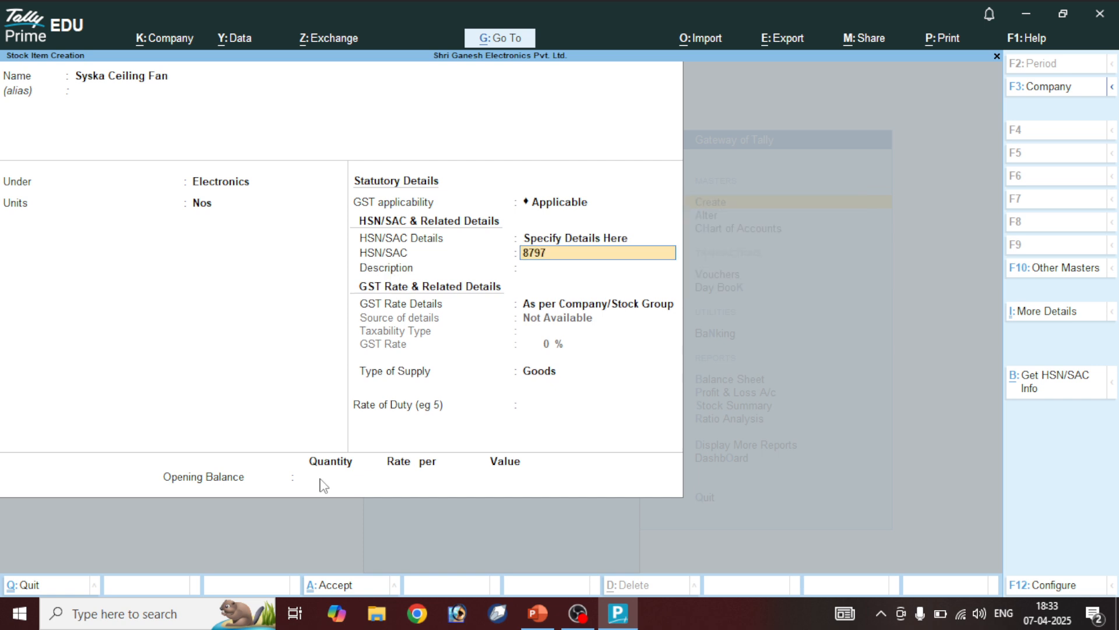
{"action": "key", "text": "Return"}
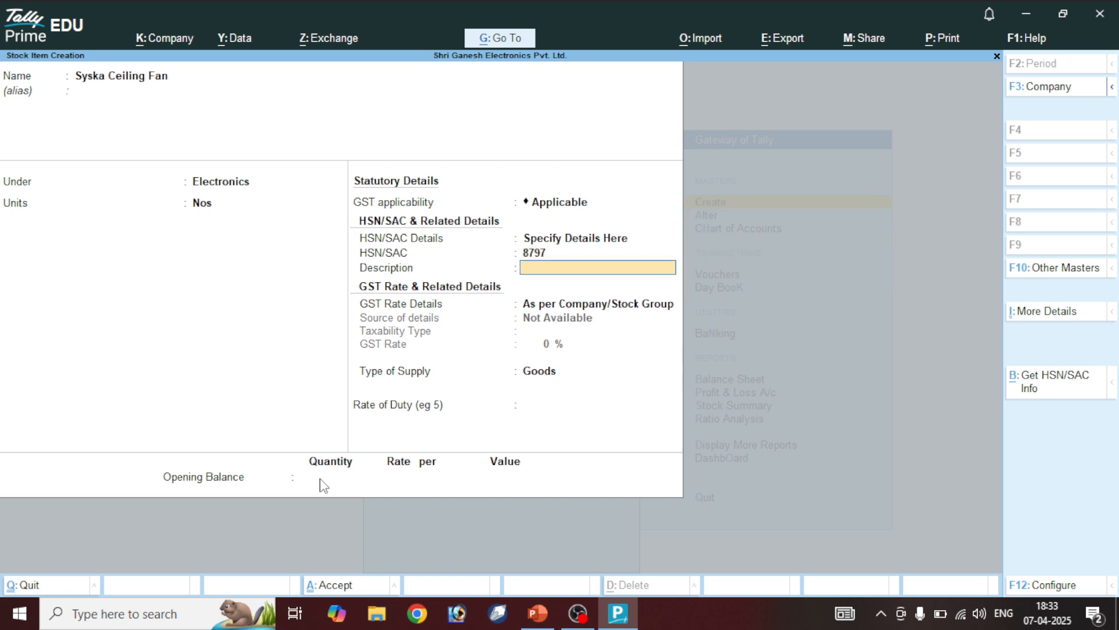
{"action": "type", "text": "Syska"}
{"action": "key", "text": "Return"}
{"action": "key", "text": "Down"}
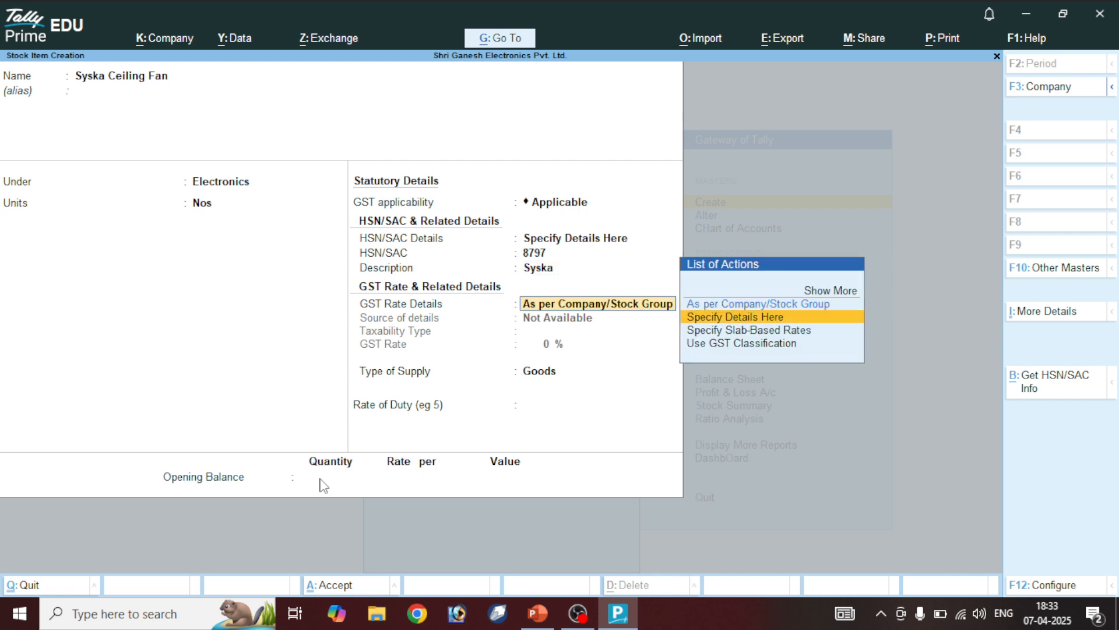
{"action": "key", "text": "Return"}
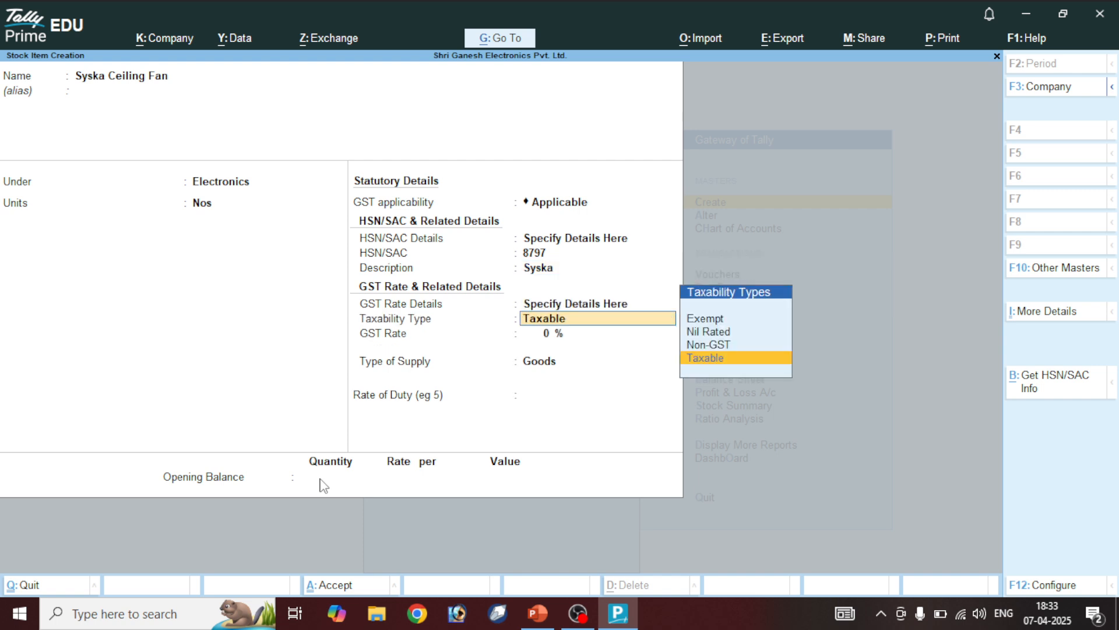
{"action": "left_click", "coordinate": [550, 269]}
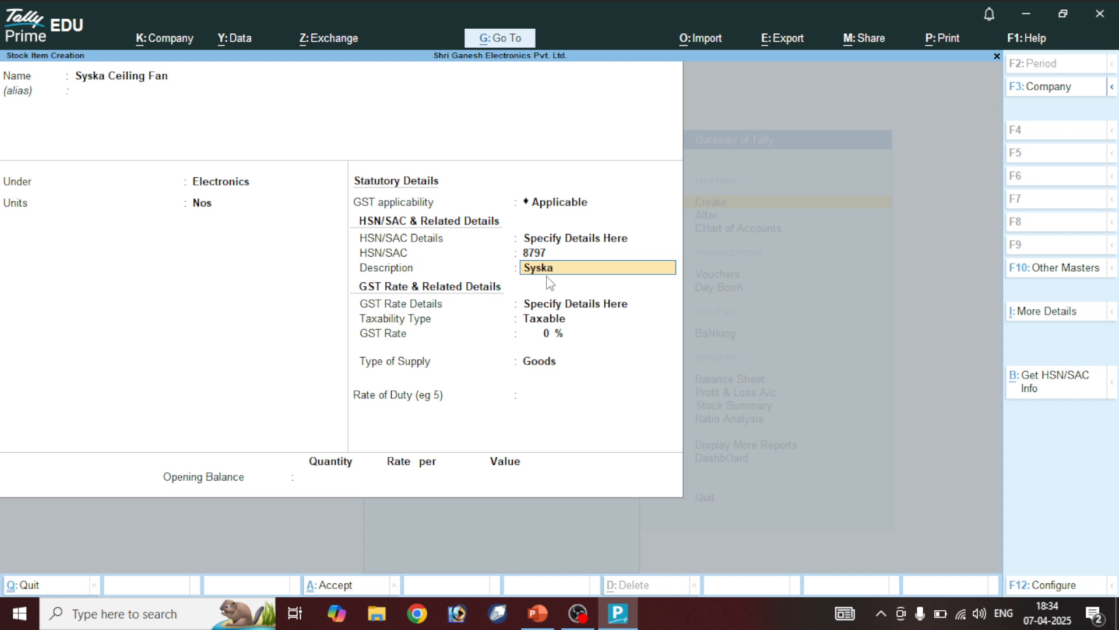
{"action": "key", "text": "Return"}
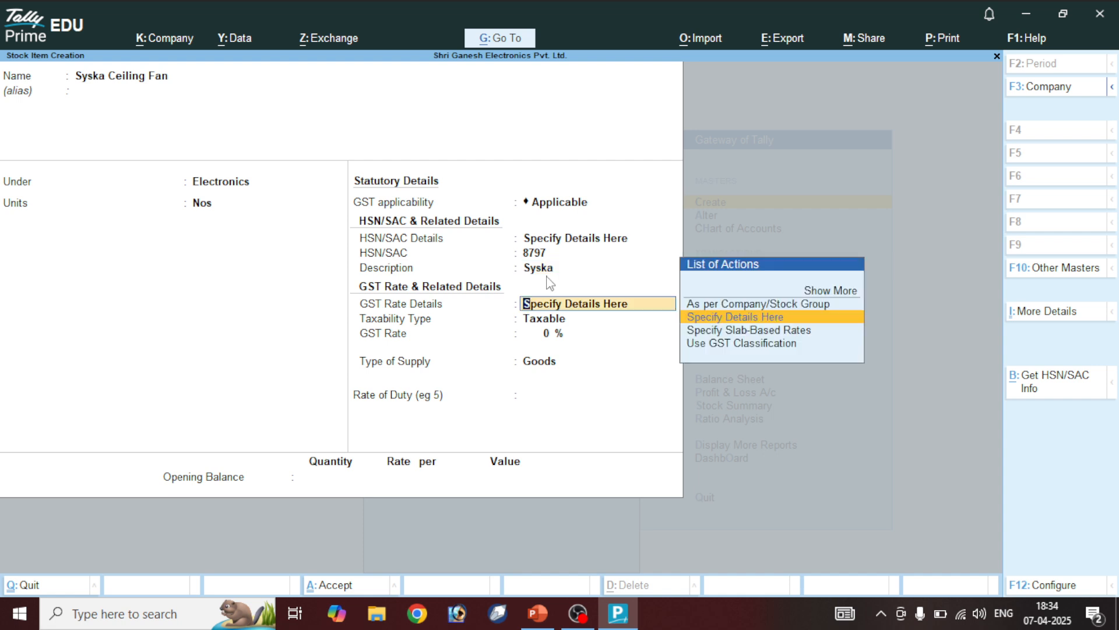
Specify the GST rate as taxable at 12% for goods
{"action": "key", "text": "Return"}
{"action": "key", "text": "Return"}
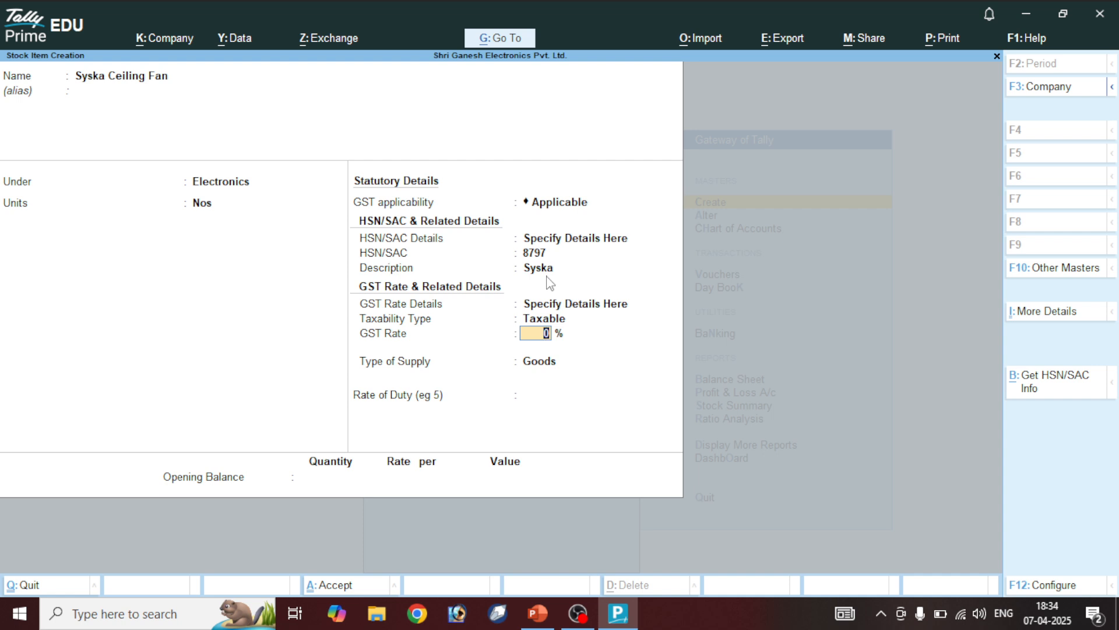
{"action": "type", "text": "12"}
{"action": "key", "text": "Return"}
{"action": "key", "text": "Return"}
{"action": "key", "text": "Return"}
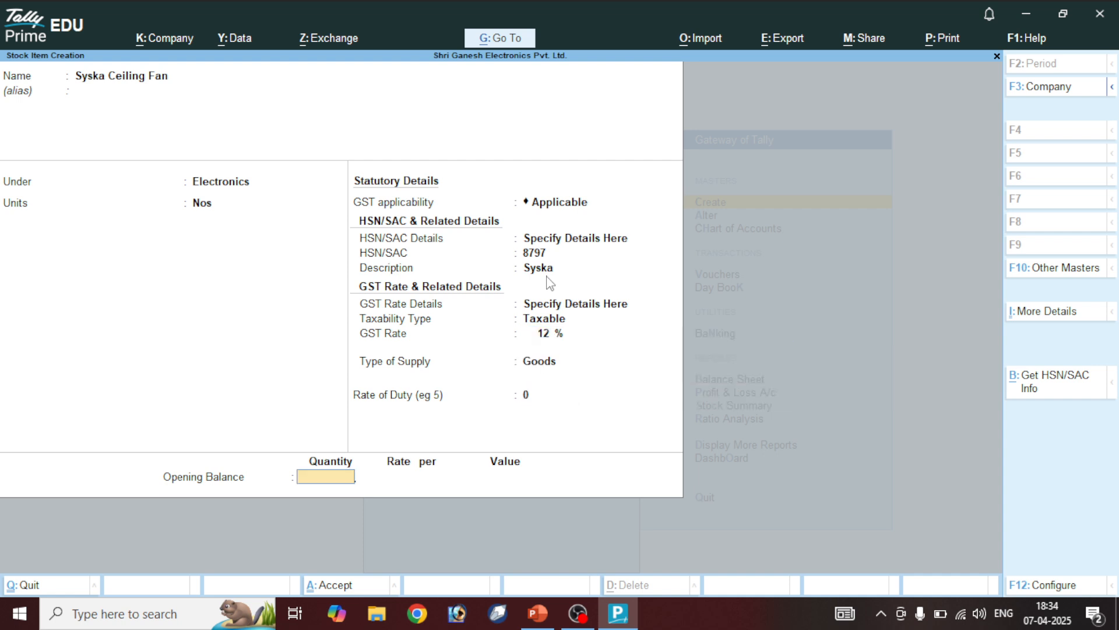
{"action": "key", "text": "Return"}
Save Syska Ceiling Fan, then name a new item Usha Ceiling Fan under Electronics in Nos
{"action": "key", "text": "y"}
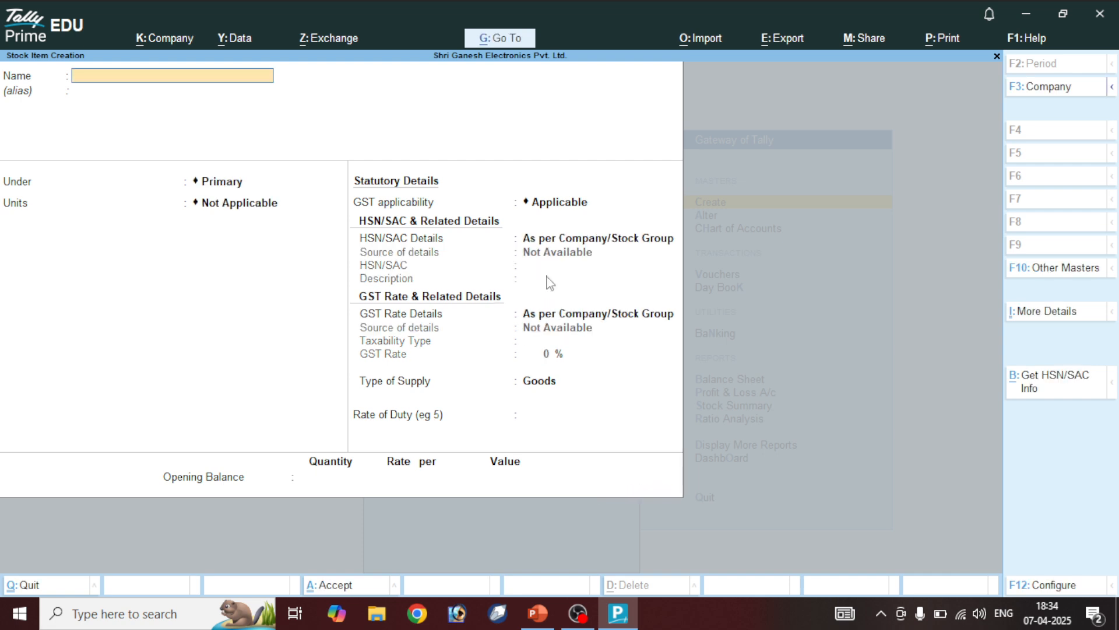
{"action": "type", "text": "Usha"}
{"action": "type", "text": "Ceiling Fan"}
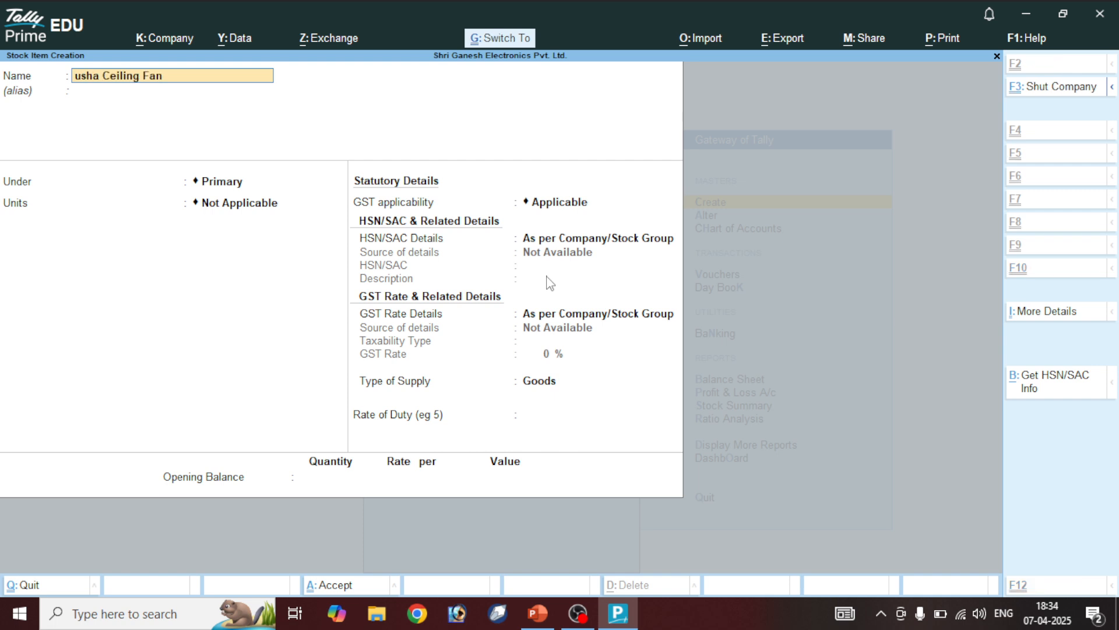
{"action": "type", "text": "U"}
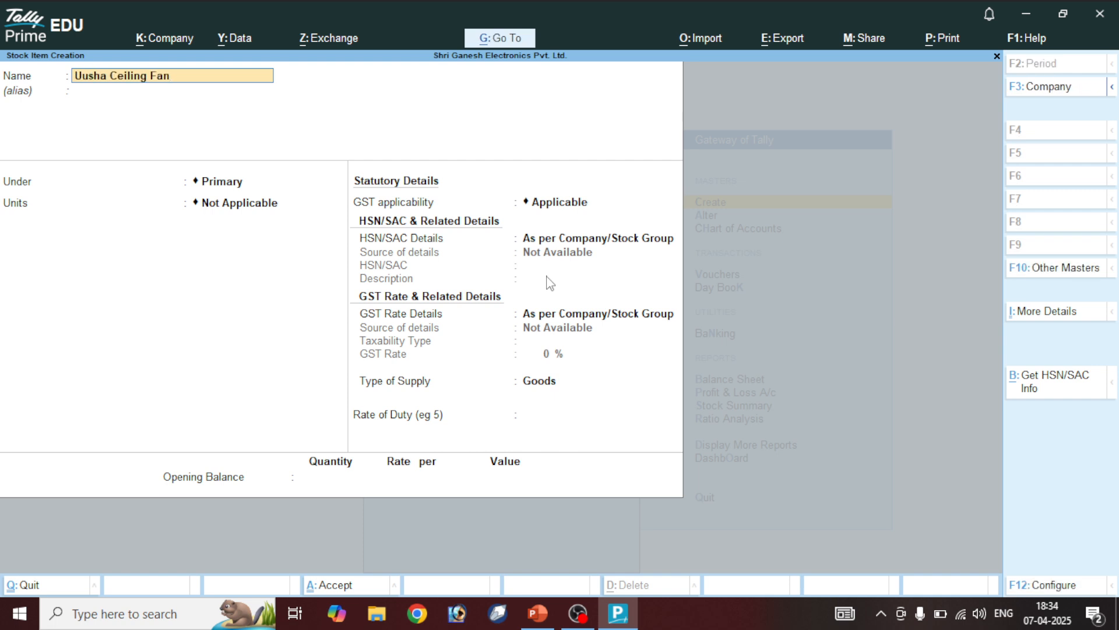
{"action": "key", "text": "Return"}
{"action": "key", "text": "Down"}
{"action": "key", "text": "Return"}
{"action": "key", "text": "Down"}
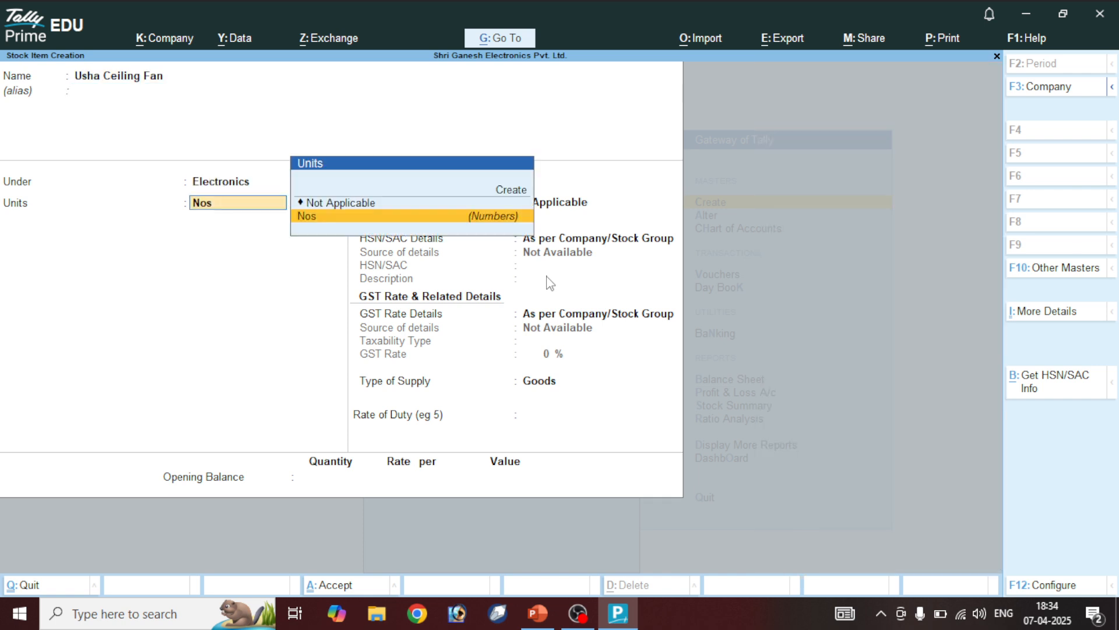
{"action": "key", "text": "Return"}
{"action": "key", "text": "Return"}
Enter HSN code 7793 and description Usha
{"action": "key", "text": "Down"}
{"action": "key", "text": "Return"}
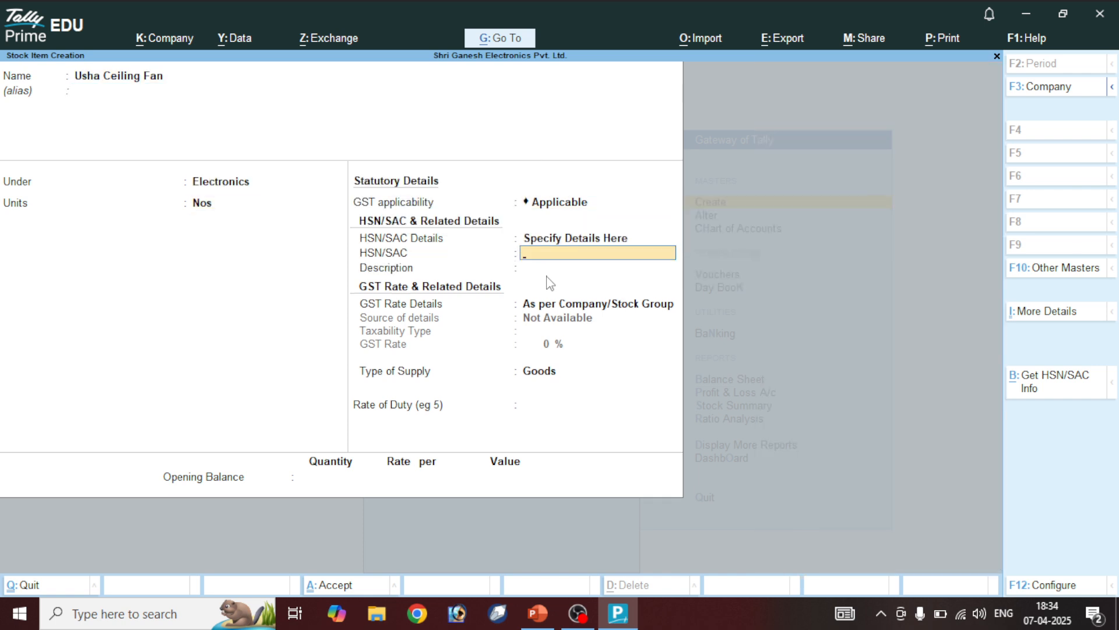
{"action": "type", "text": "7793"}
{"action": "key", "text": "Return"}
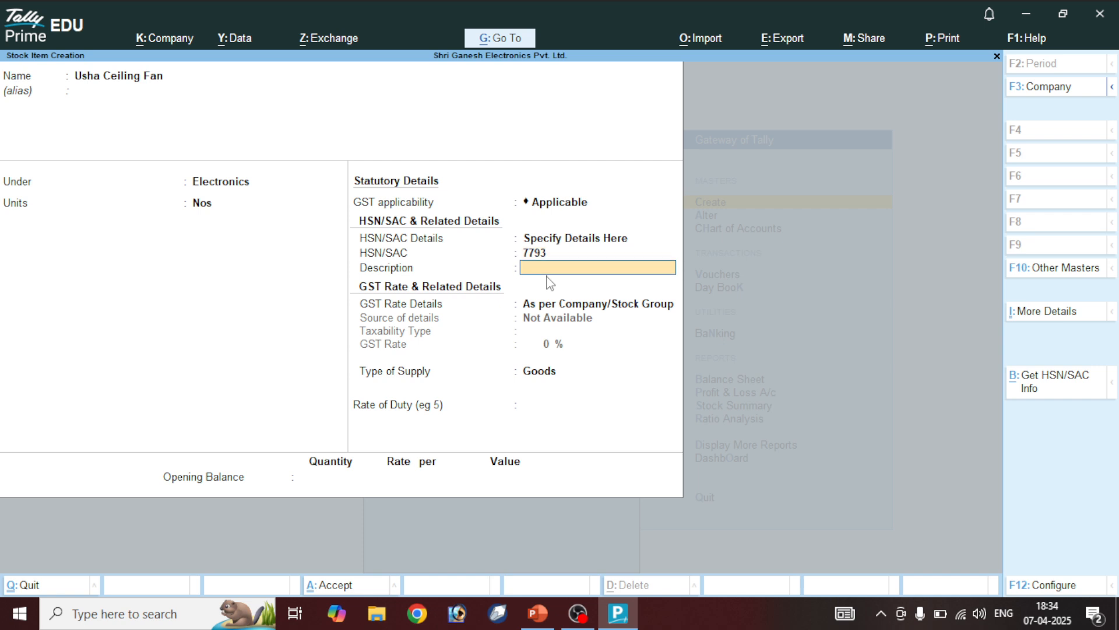
{"action": "type", "text": "Usha"}
{"action": "key", "text": "Return"}
Set GST as taxable at 5% and save the Usha Ceiling Fan item
{"action": "key", "text": "Down"}
{"action": "key", "text": "Return"}
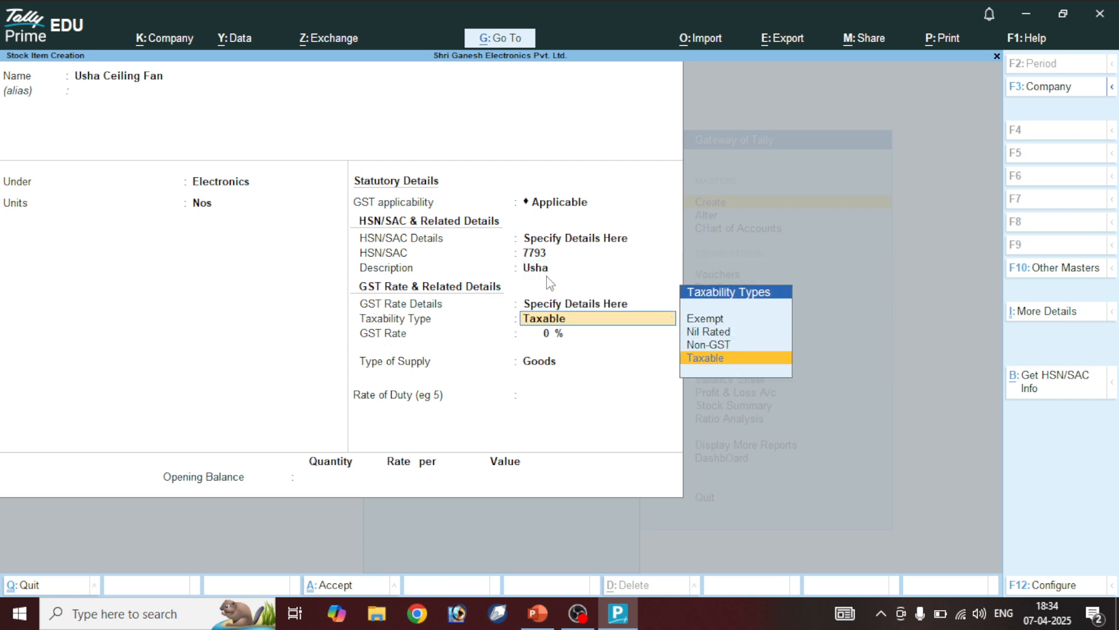
{"action": "key", "text": "Return"}
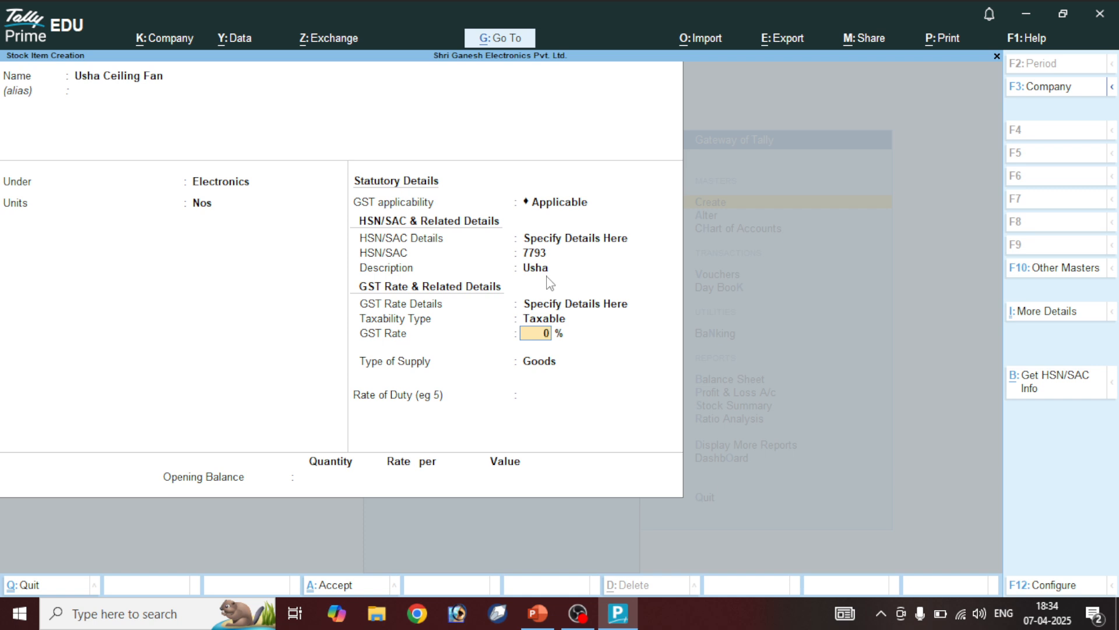
{"action": "type", "text": "5"}
{"action": "key", "text": "Return"}
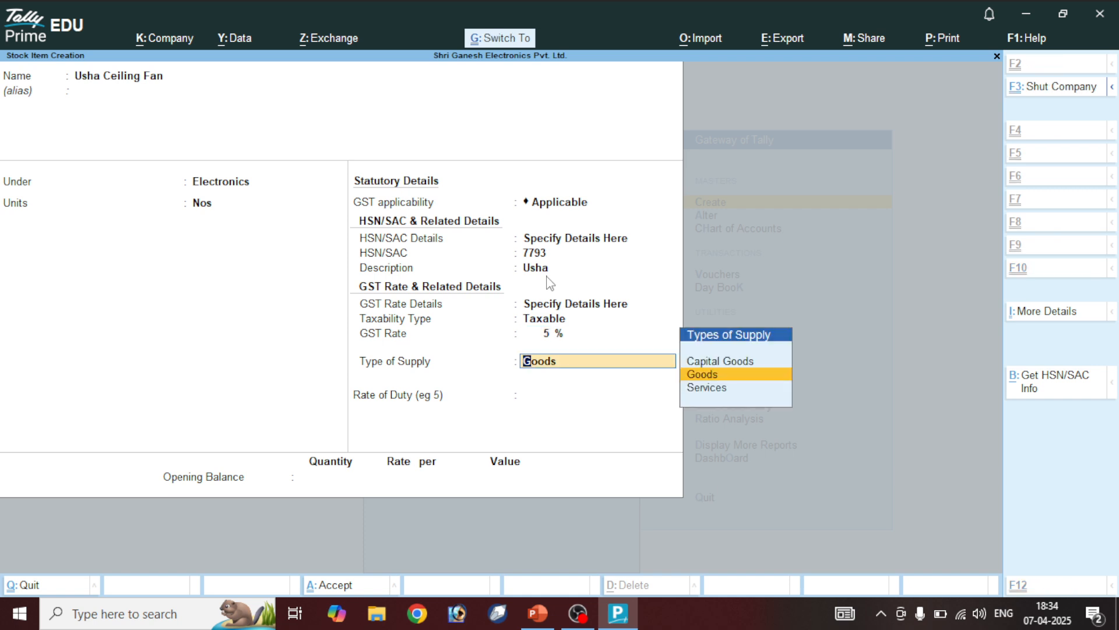
{"action": "key", "text": "ctrl+a"}
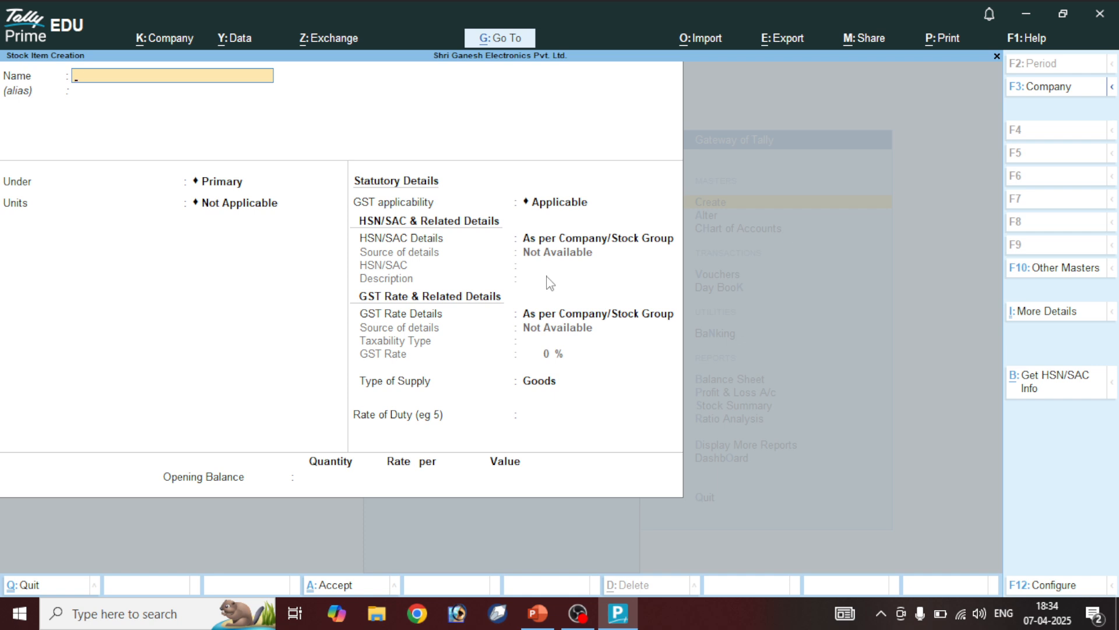
Name the new stock item V-Guard Ceiling Fan, under Electronics with unit Nos
{"action": "type", "text": "V-Ga"}
{"action": "key", "text": "BackSpace"}
{"action": "type", "text": "uard Ceiling Fan"}
{"action": "key", "text": "Return"}
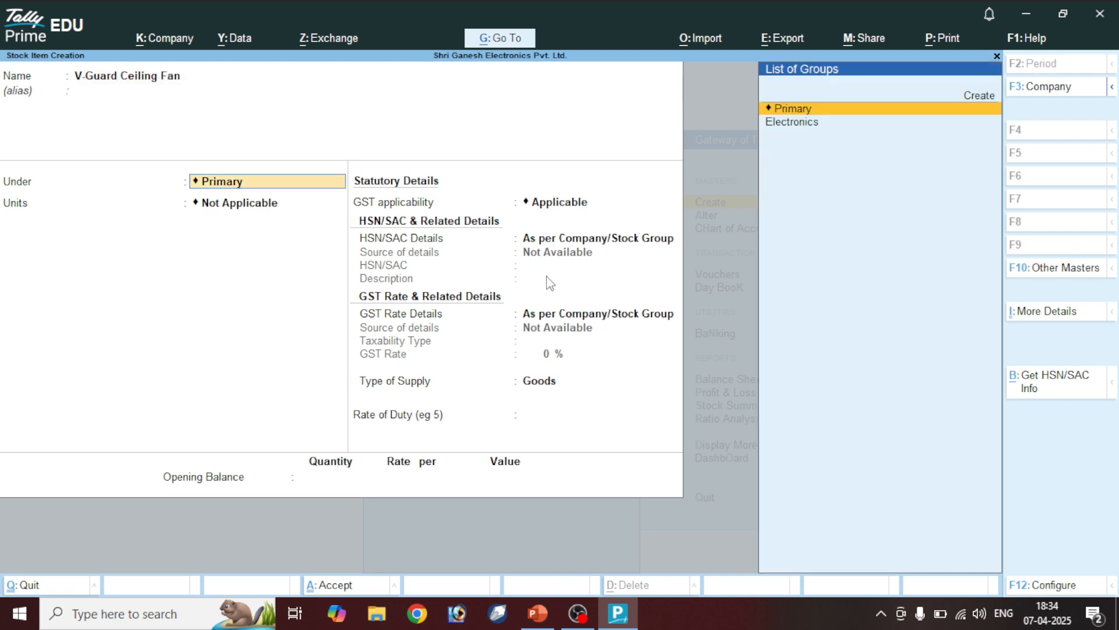
{"action": "key", "text": "Down"}
{"action": "key", "text": "Return"}
{"action": "key", "text": "Down"}
{"action": "key", "text": "Return"}
Enter HSN code 8642 and description V-Guard
{"action": "key", "text": "Return"}
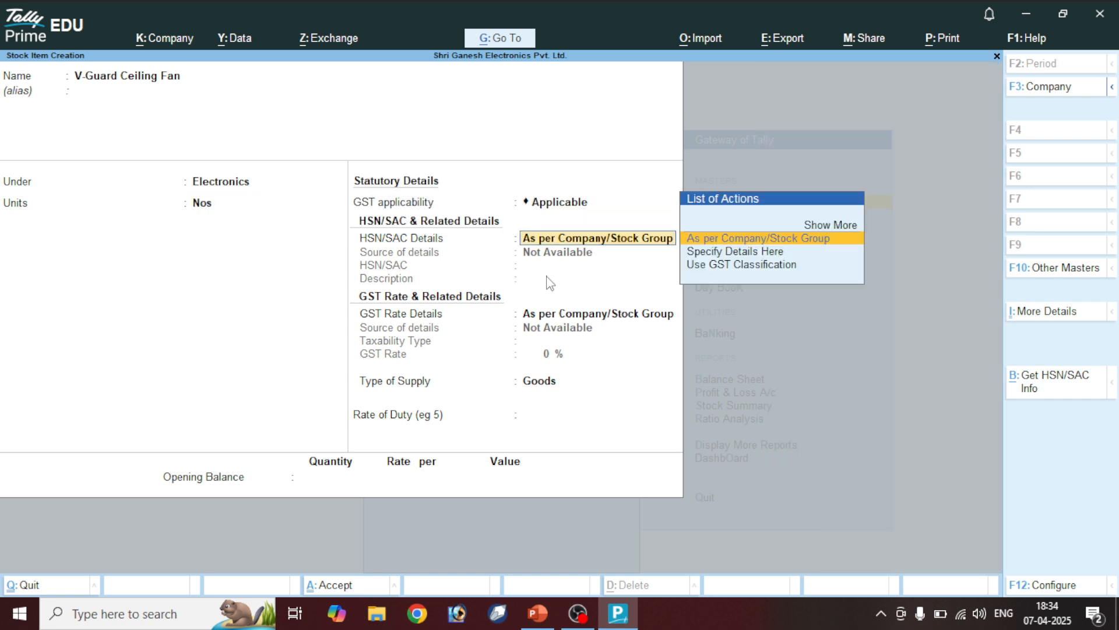
{"action": "key", "text": "Down"}
{"action": "key", "text": "Return"}
{"action": "type", "text": "864"}
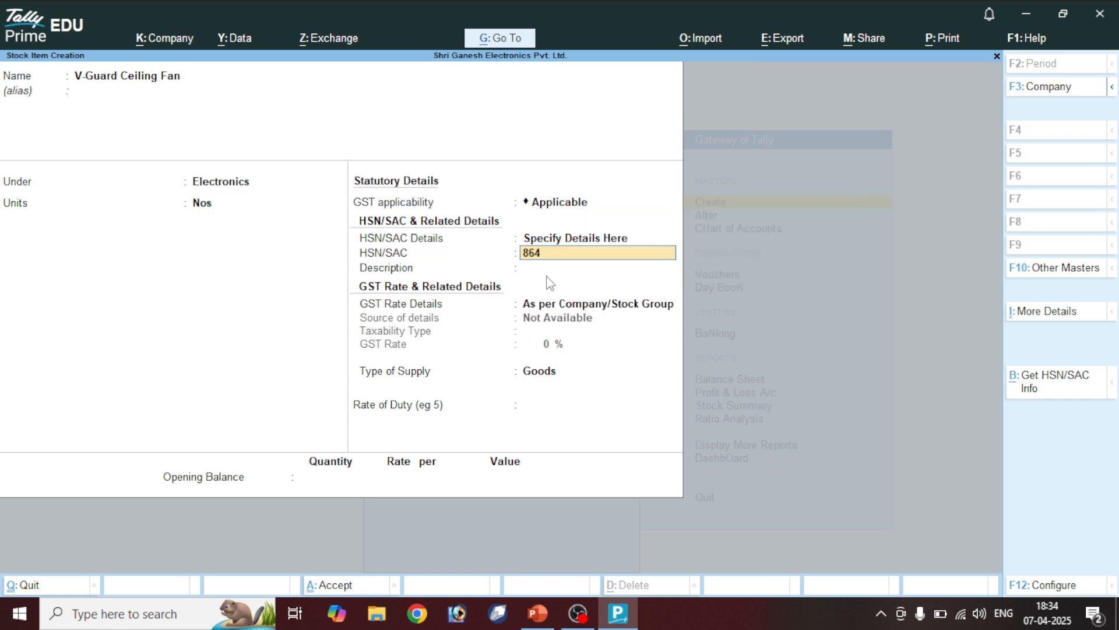
{"action": "type", "text": "2"}
{"action": "key", "text": "Return"}
{"action": "type", "text": "V"}
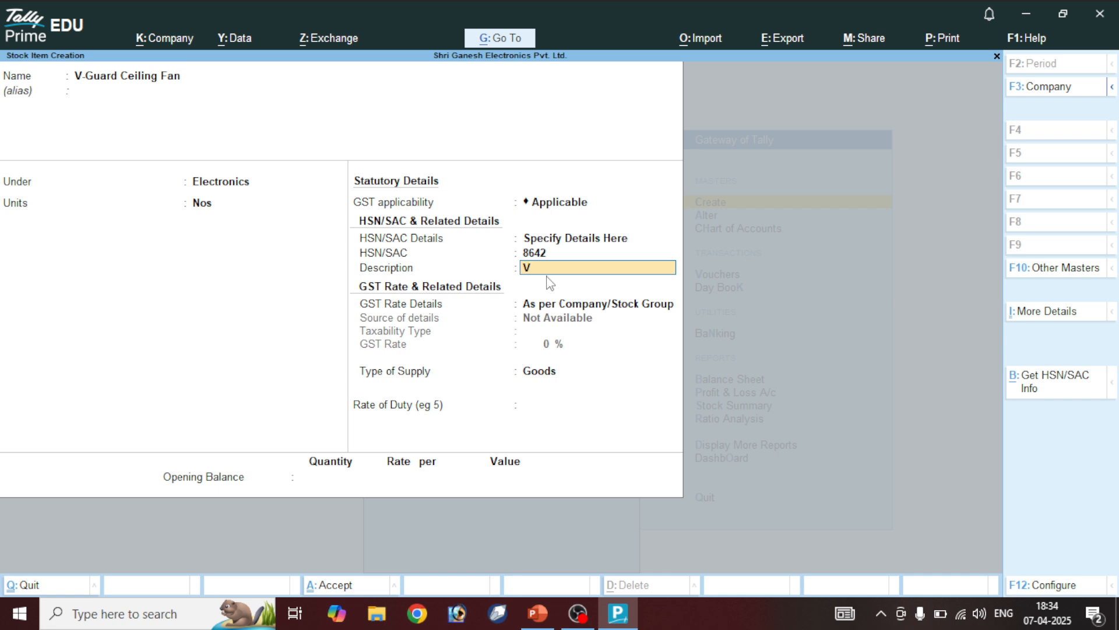
{"action": "type", "text": "-Ga"}
{"action": "key", "text": "BackSpace"}
{"action": "type", "text": "uard"}
{"action": "key", "text": "Return"}
Set GST as taxable at 18% and save the V-Guard Ceiling Fan item
{"action": "key", "text": "Down"}
{"action": "key", "text": "Return"}
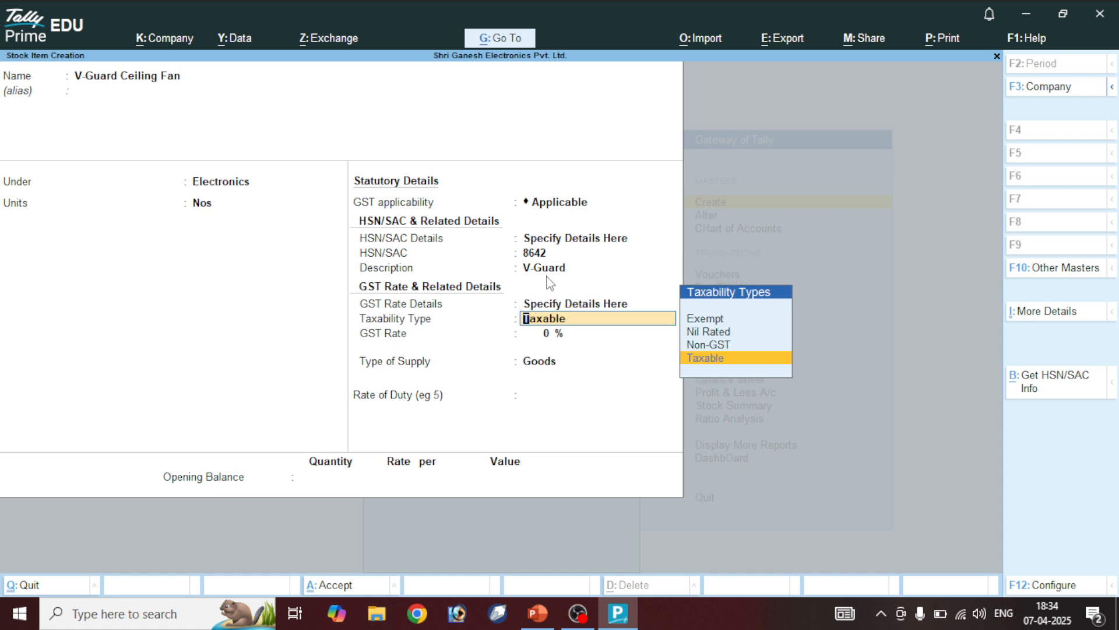
{"action": "key", "text": "Return"}
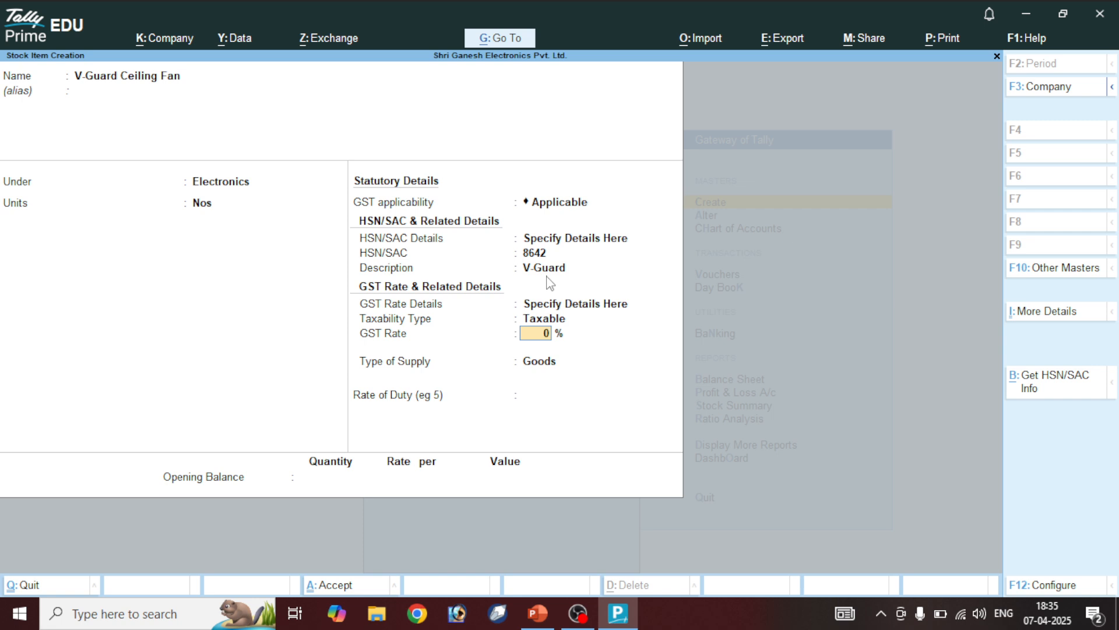
{"action": "type", "text": "18"}
{"action": "key", "text": "Return"}
{"action": "key", "text": "Return"}
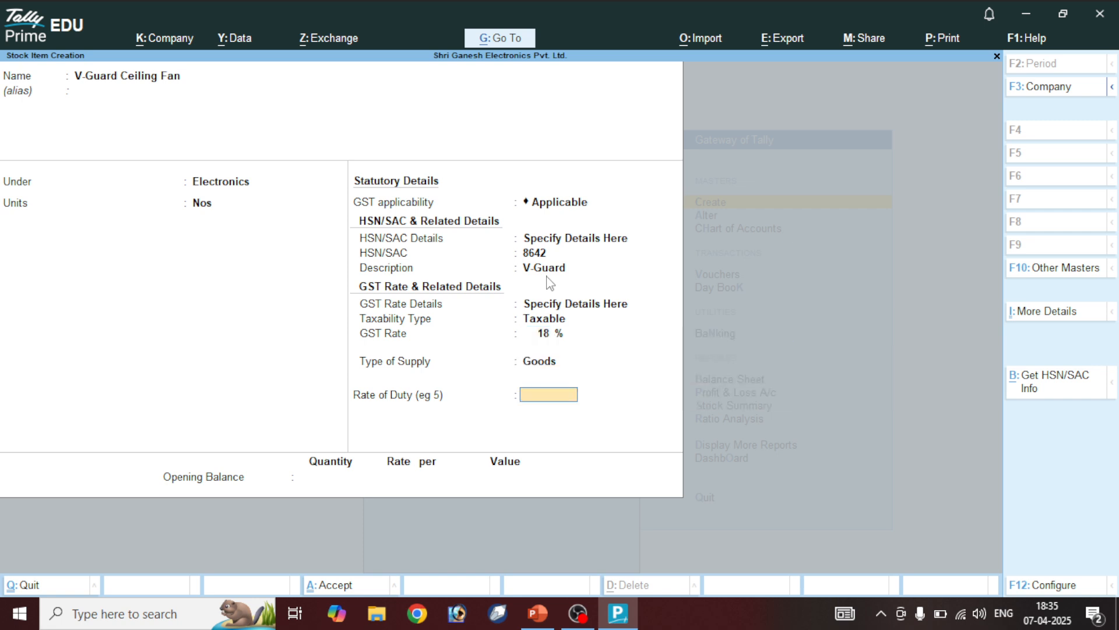
{"action": "key", "text": "ctrl+a"}
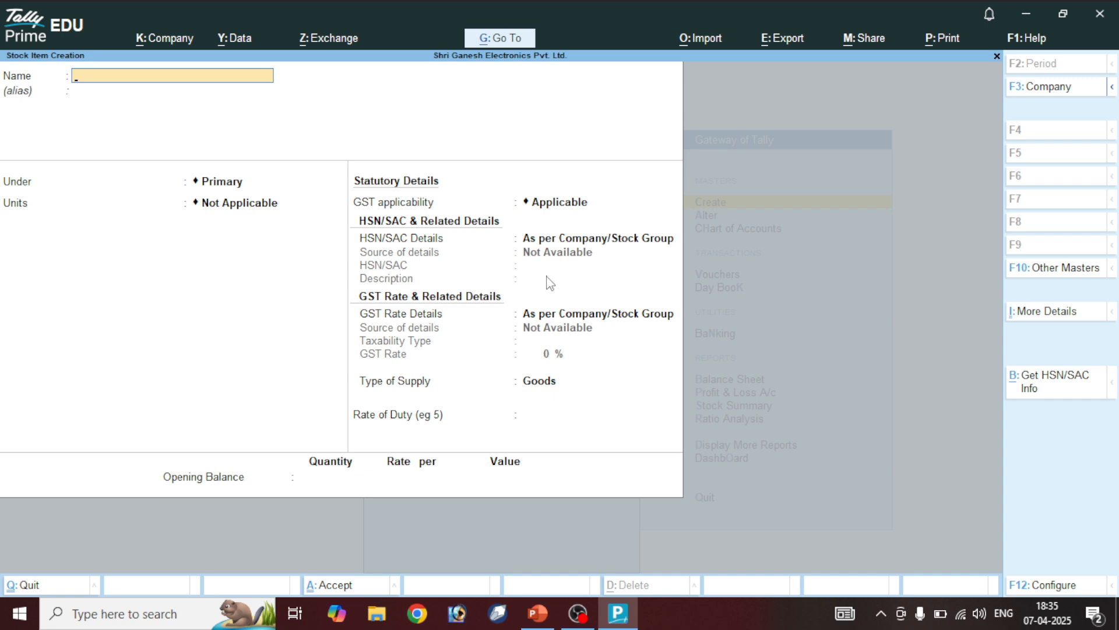
Quit the empty item form and open the List of Stock Items in detailed view
{"action": "key", "text": "Escape"}
{"action": "key", "text": "y"}
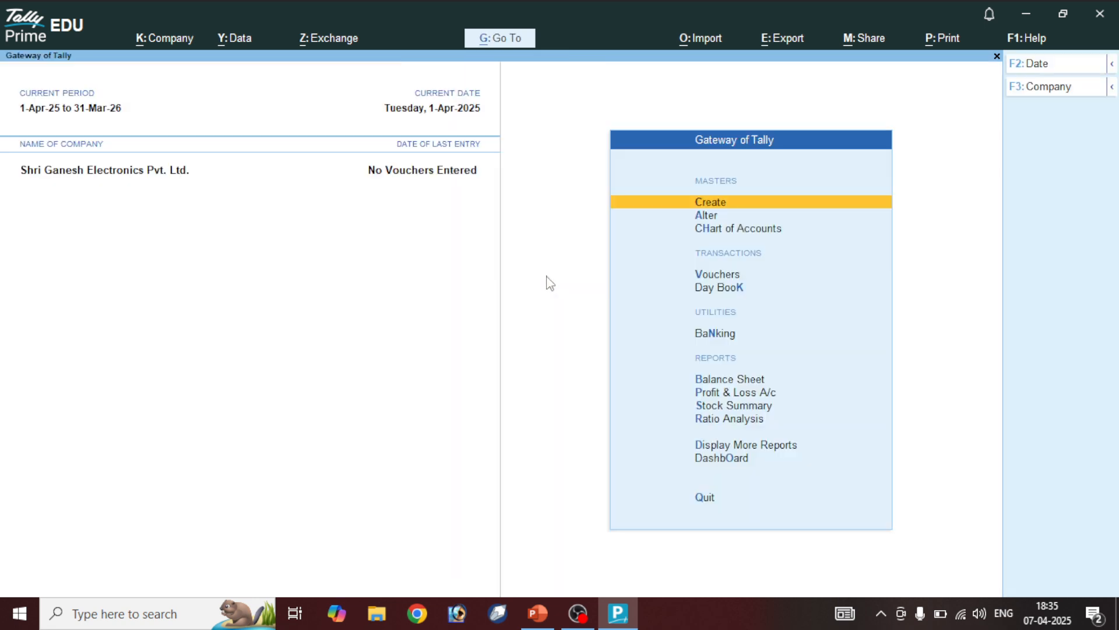
{"action": "key", "text": "Down"}
{"action": "key", "text": "Down"}
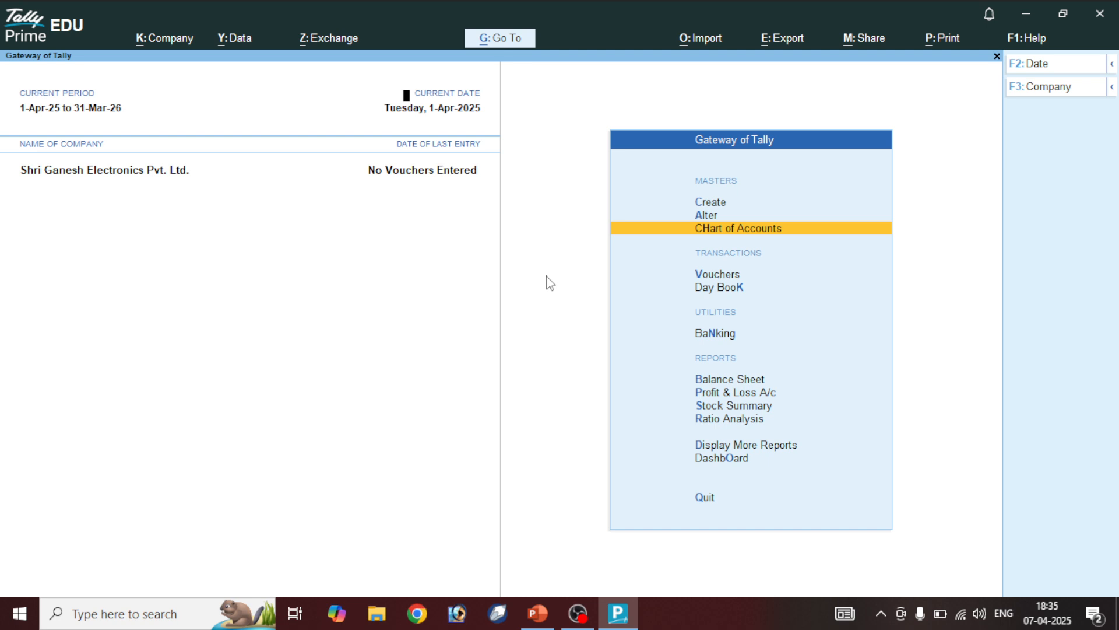
{"action": "key", "text": "Return"}
{"action": "key", "text": "Down"}
{"action": "key", "text": "Down"}
{"action": "key", "text": "Down"}
{"action": "key", "text": "Down"}
{"action": "key", "text": "Down"}
{"action": "key", "text": "Down"}
{"action": "key", "text": "Down"}
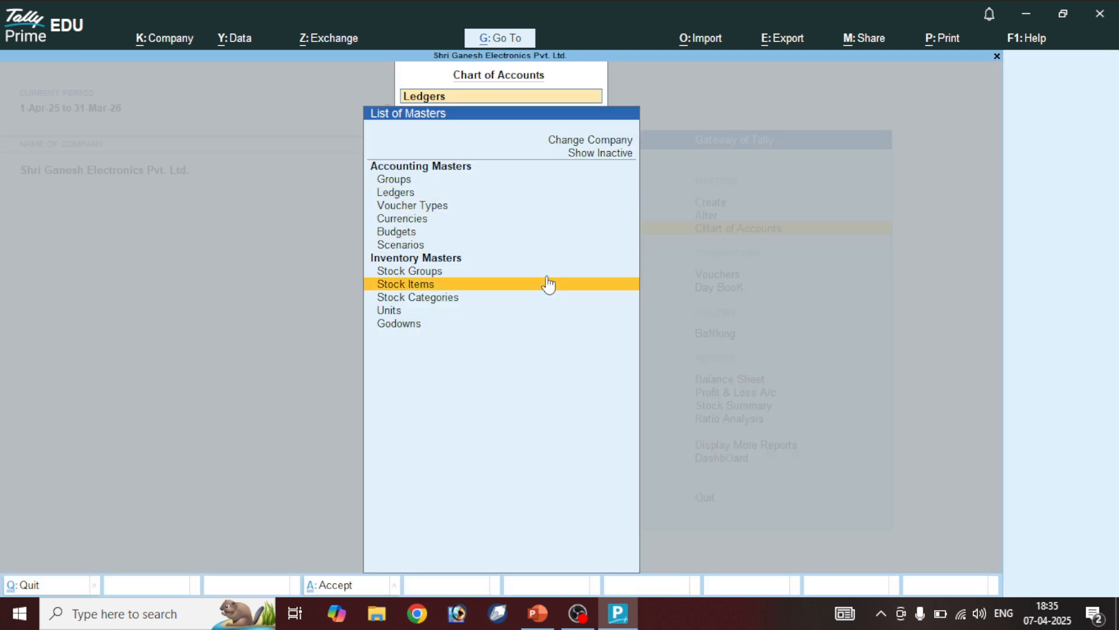
{"action": "key", "text": "Return"}
{"action": "key", "text": "F5"}
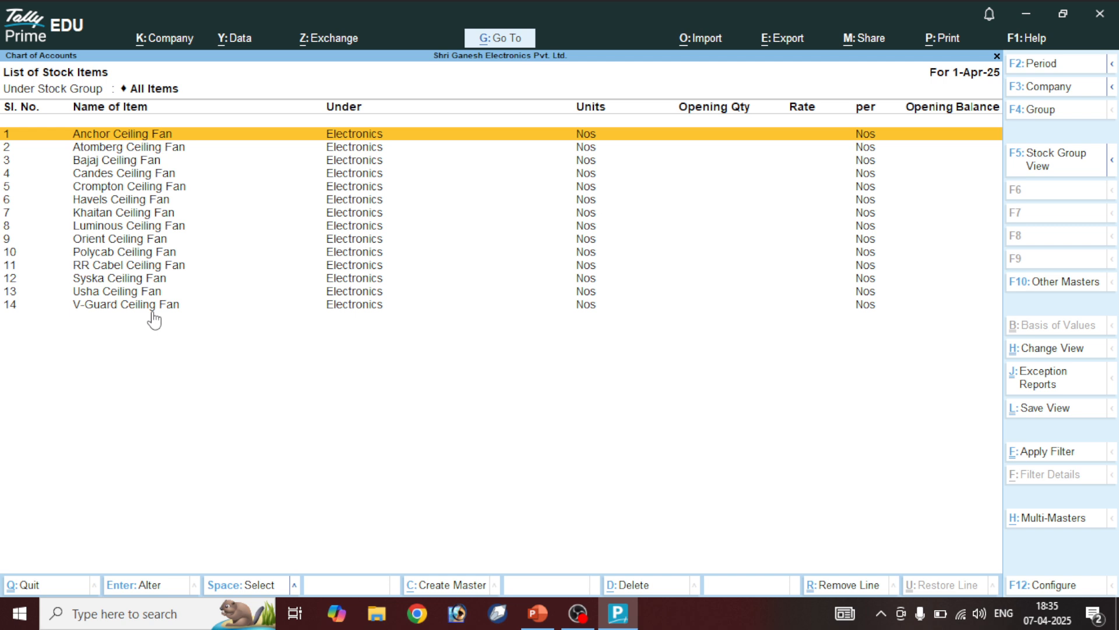
{"action": "key", "text": "alt+F5"}
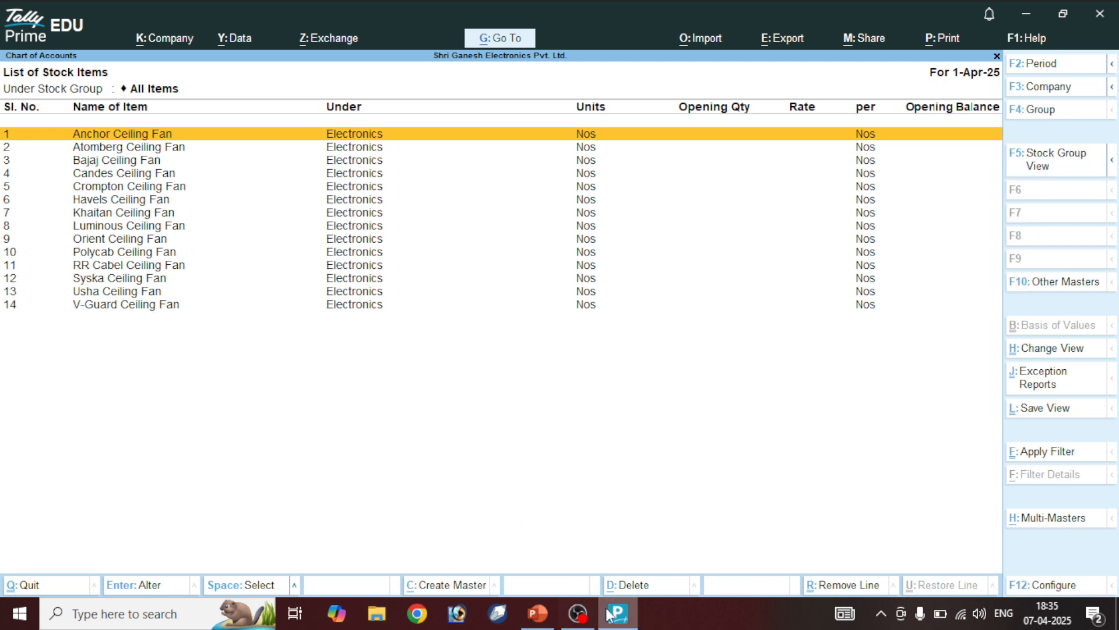
Check the Table Fan category on the reference slide, then return to the stock item list
{"action": "left_click", "coordinate": [537, 613]}
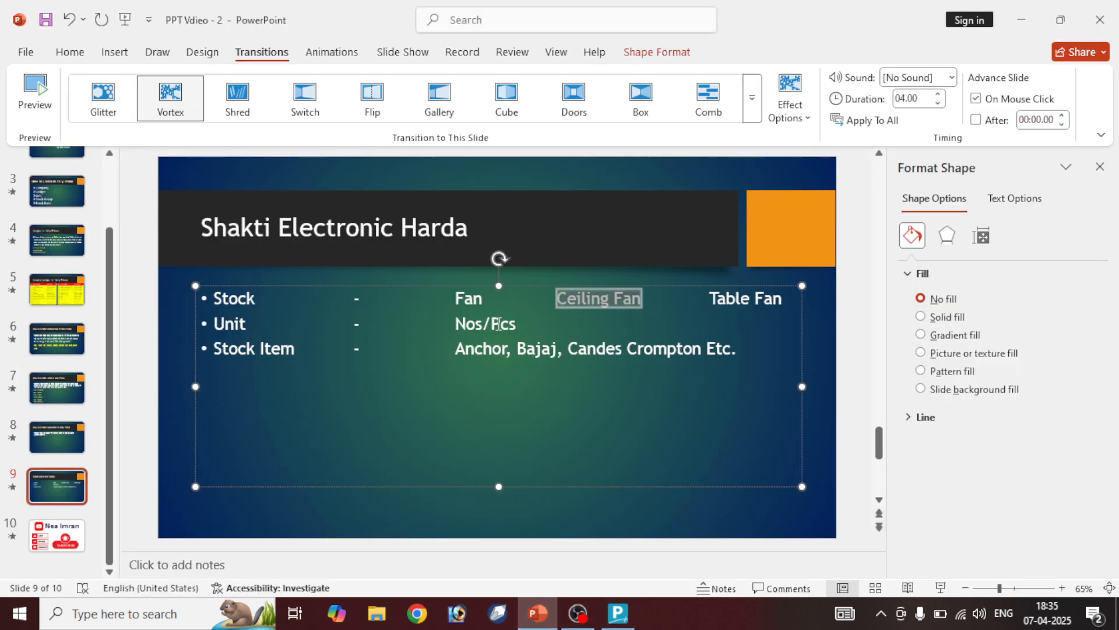
{"action": "left_click_drag", "start_coordinate": [710, 299], "coordinate": [782, 300]}
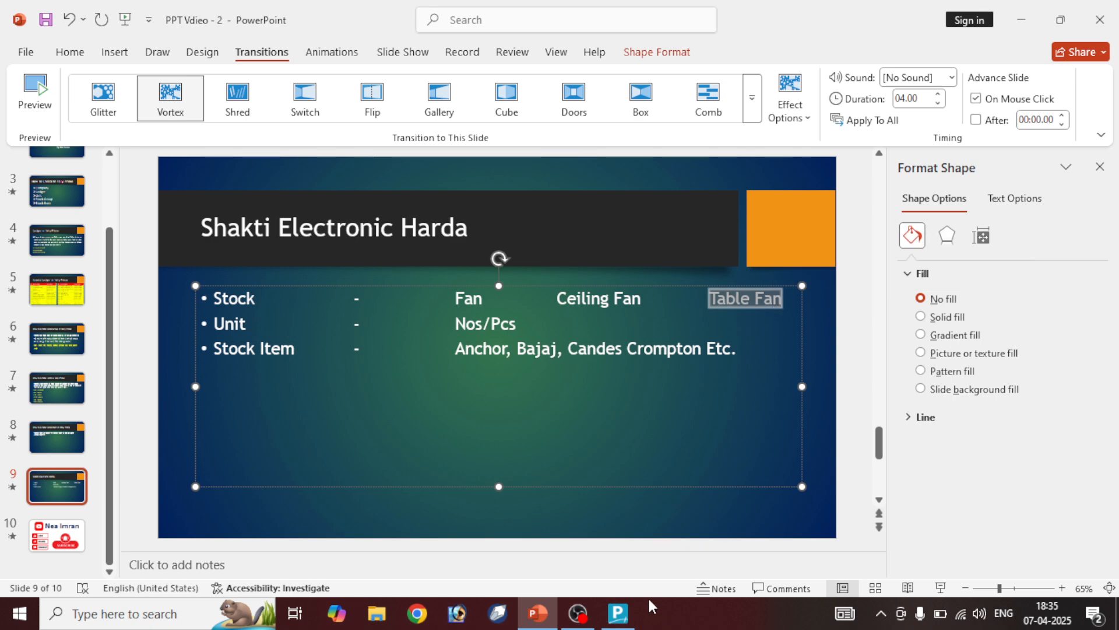
{"action": "left_click", "coordinate": [619, 613]}
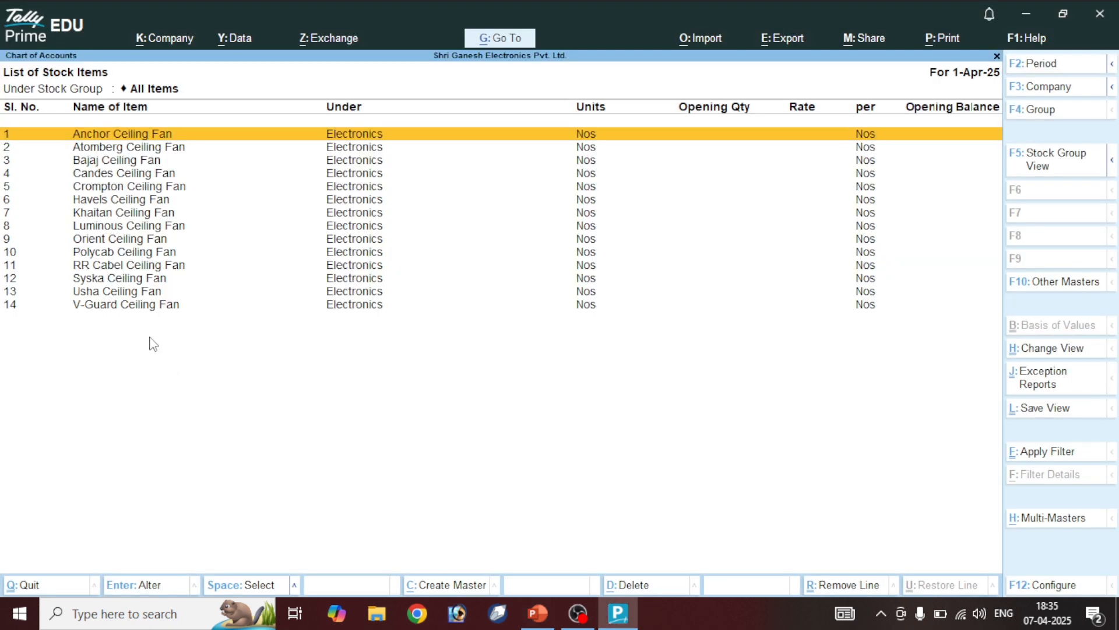
Go from the stock item list to a new Stock Item Creation form
{"action": "key", "text": "Escape"}
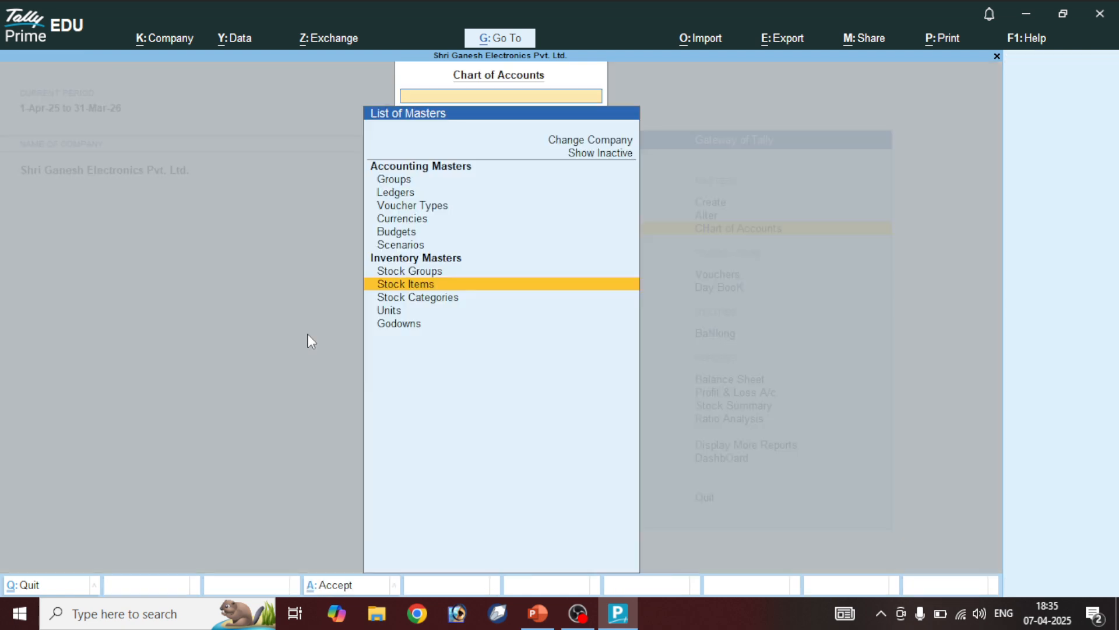
{"action": "key", "text": "Escape"}
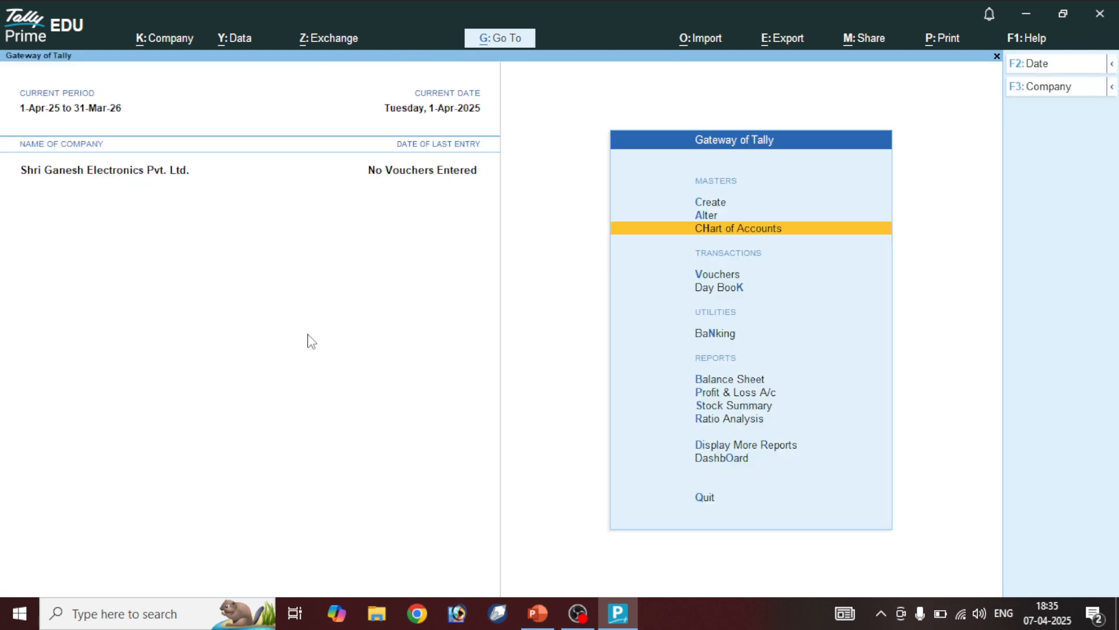
{"action": "key", "text": "Up"}
{"action": "key", "text": "Up"}
{"action": "key", "text": "Return"}
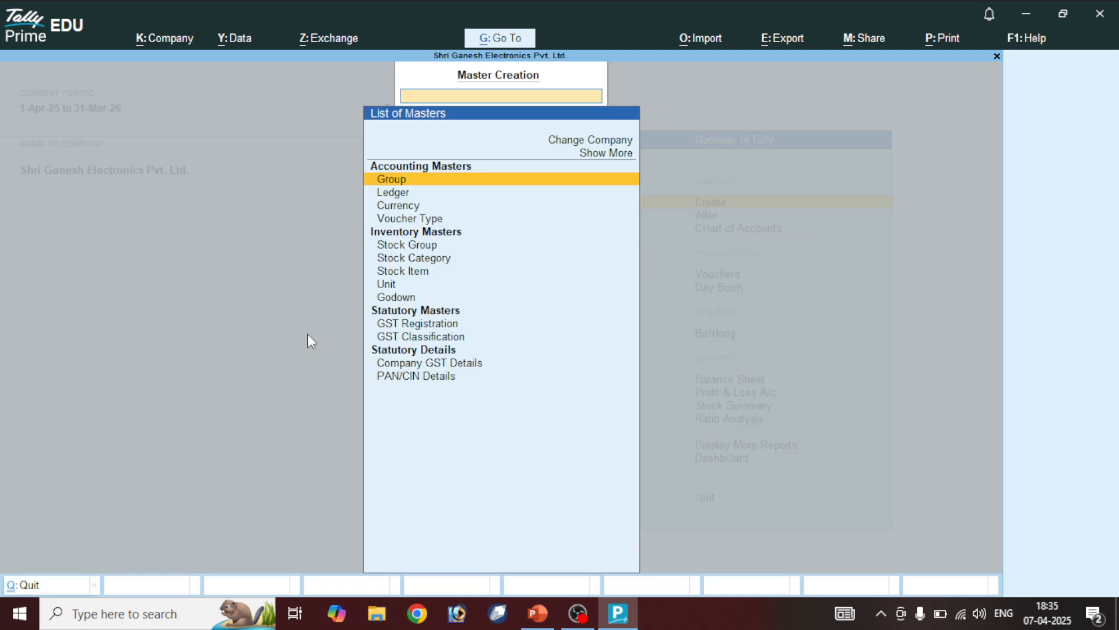
{"action": "key", "text": "Down"}
{"action": "key", "text": "Down"}
{"action": "key", "text": "Down"}
{"action": "key", "text": "Down"}
{"action": "key", "text": "Down"}
{"action": "key", "text": "Down"}
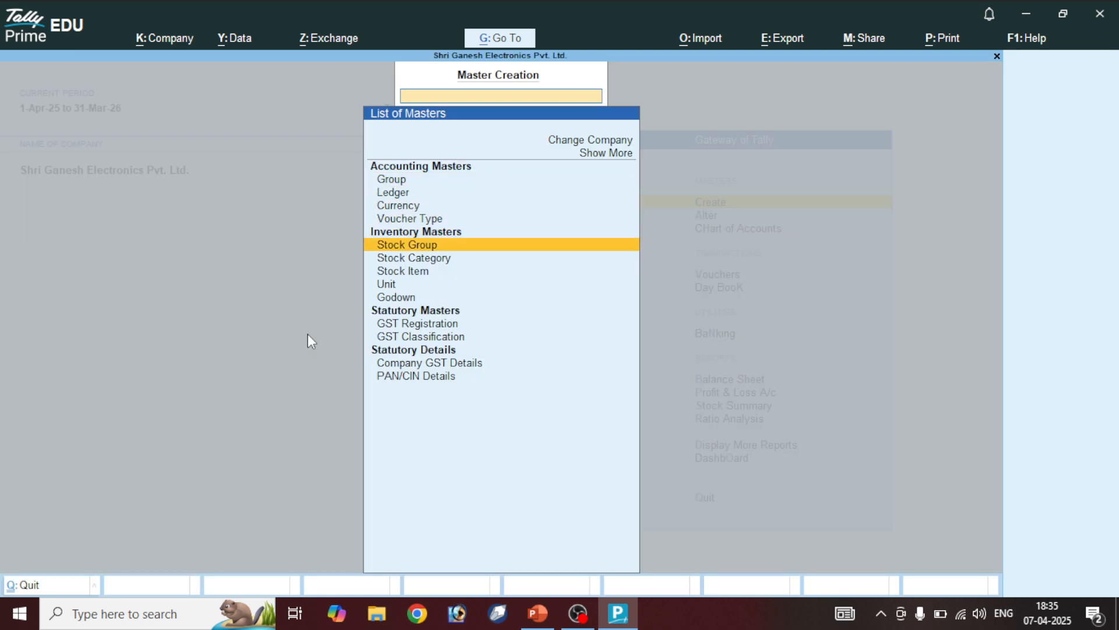
{"action": "key", "text": "Return"}
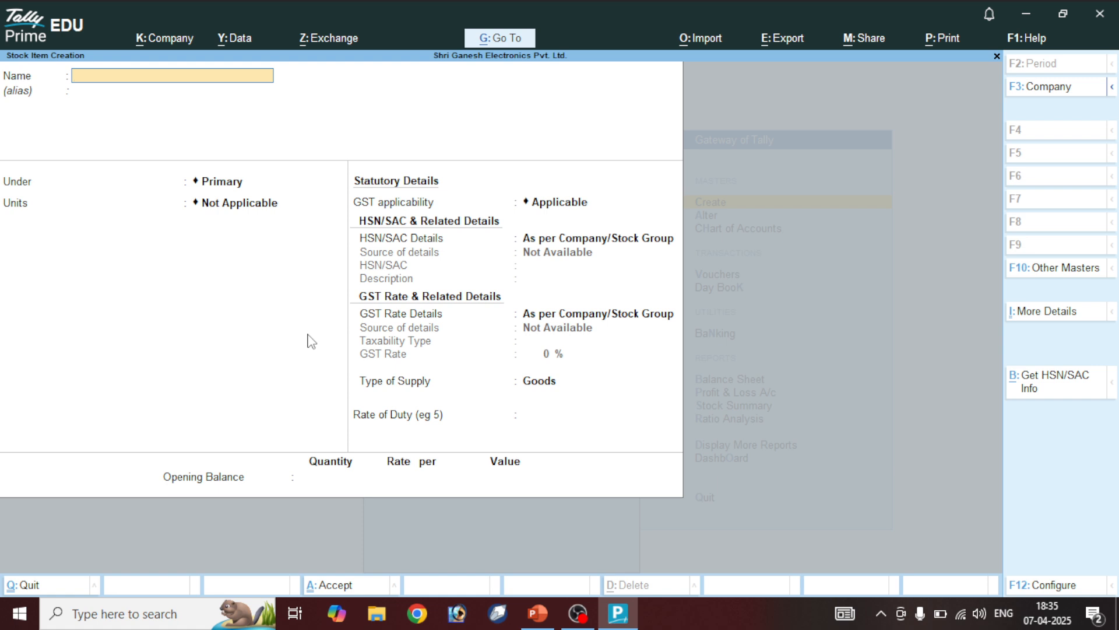
Name the item Anchor Table Fan, under Electronics with unit Nos
{"action": "type", "text": "Anc"}
{"action": "key", "text": "BackSpace"}
{"action": "type", "text": "nchor Table Fan"}
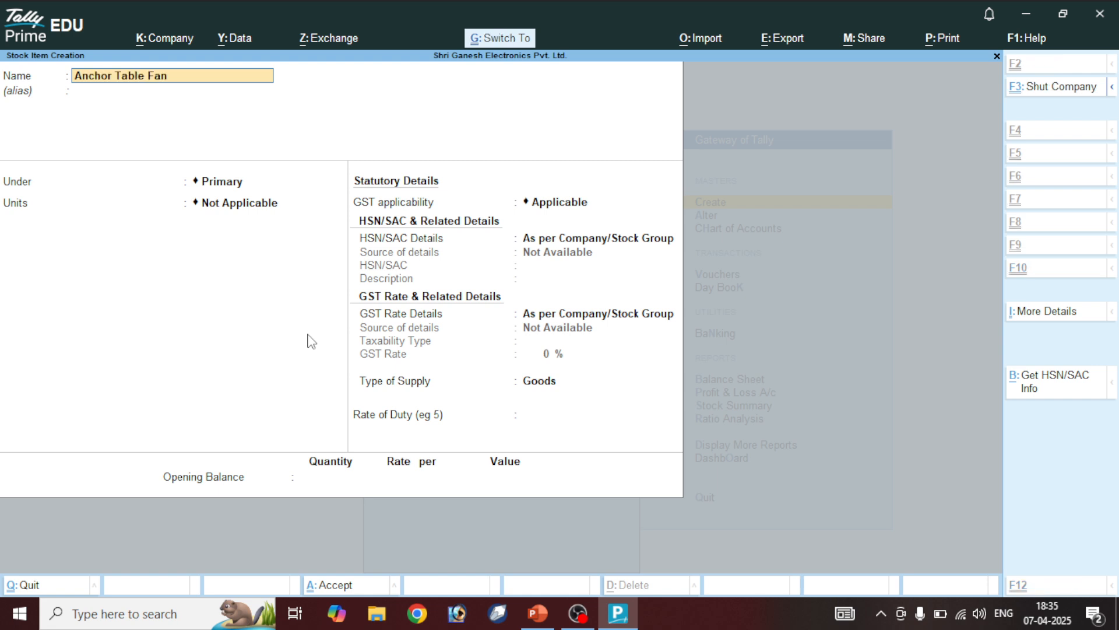
{"action": "key", "text": "Return"}
{"action": "key", "text": "Down"}
{"action": "key", "text": "Return"}
{"action": "key", "text": "Down"}
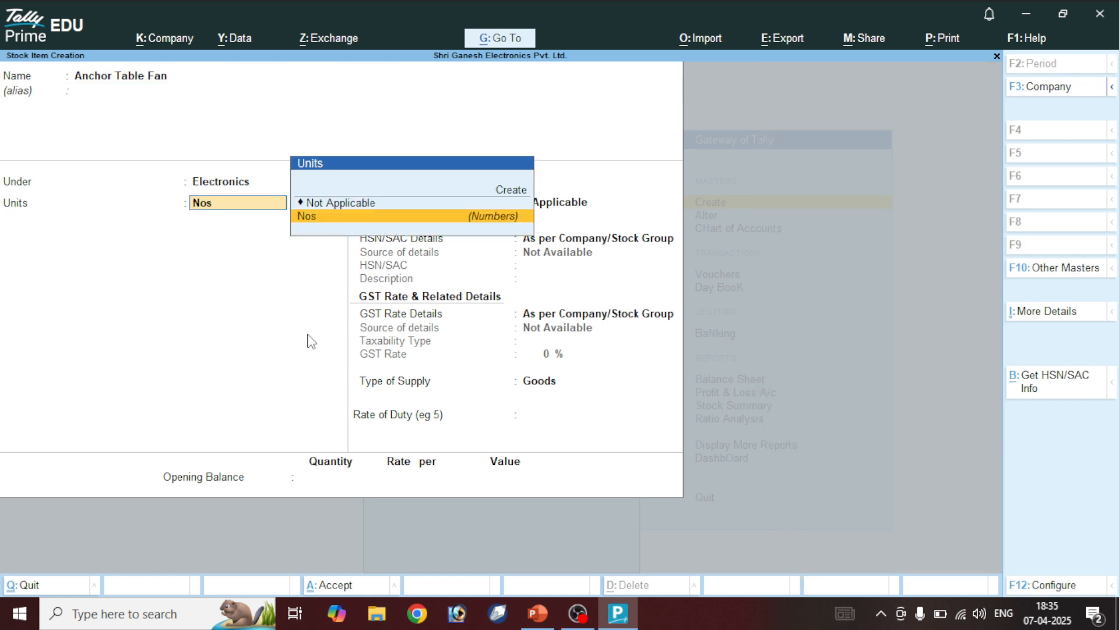
{"action": "key", "text": "Return"}
Enter HSN code 8979 and description Anchor
{"action": "key", "text": "Return"}
{"action": "key", "text": "Down"}
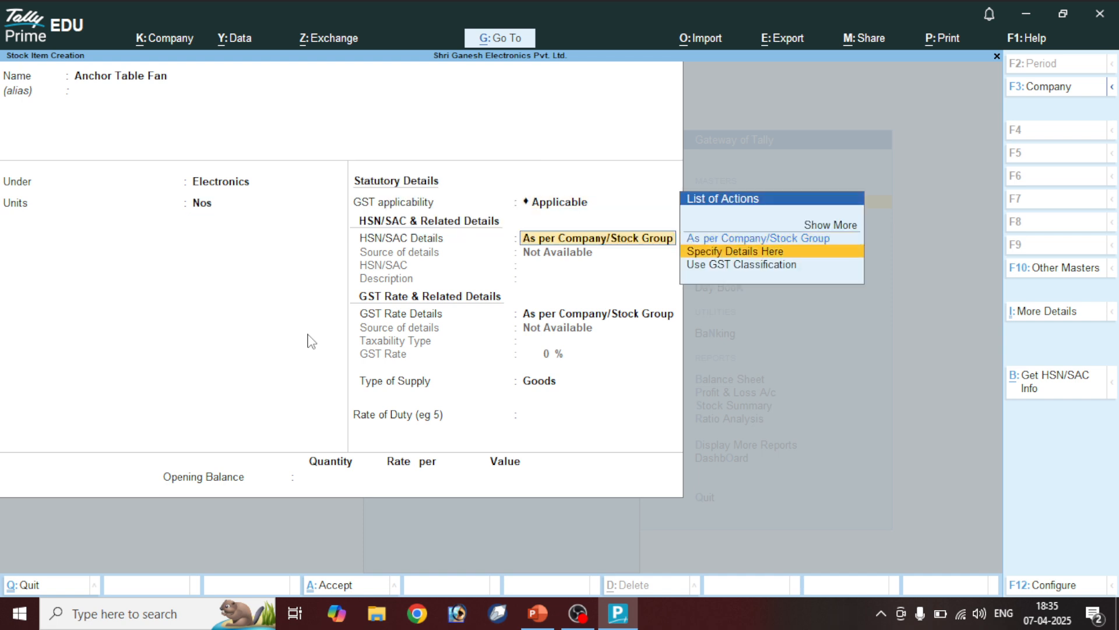
{"action": "key", "text": "Return"}
{"action": "type", "text": "8979"}
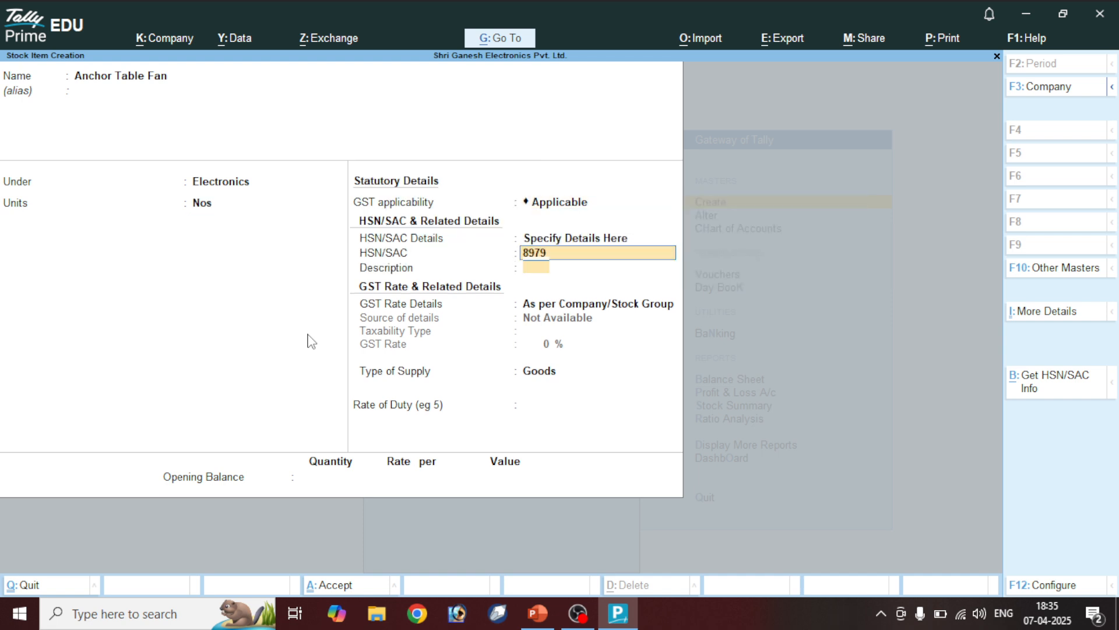
{"action": "key", "text": "Return"}
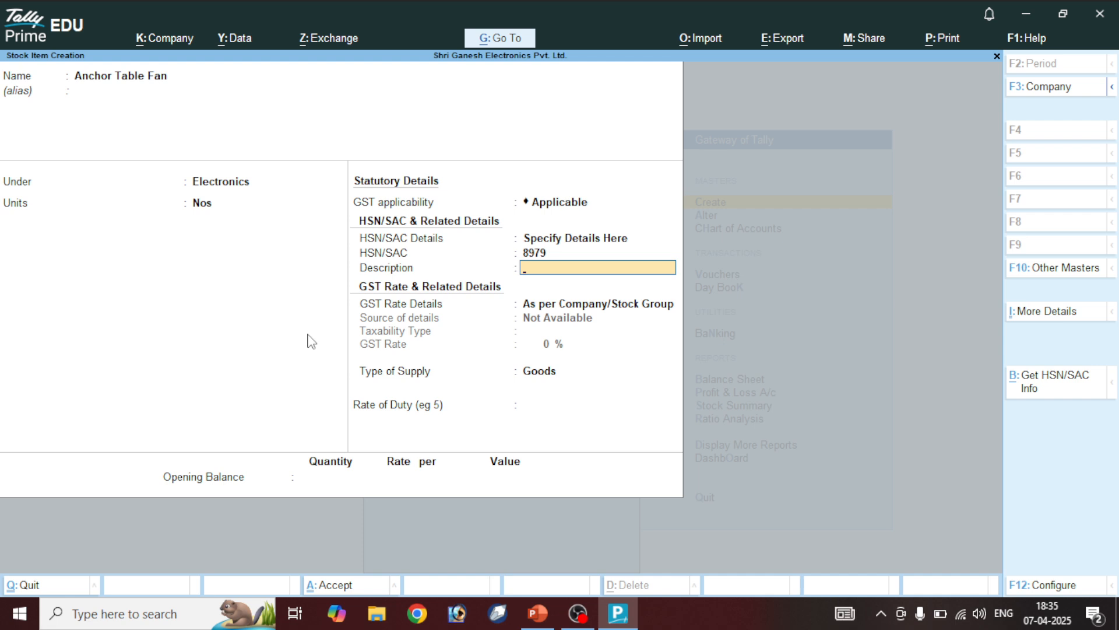
{"action": "type", "text": "Anchor"}
{"action": "key", "text": "Return"}
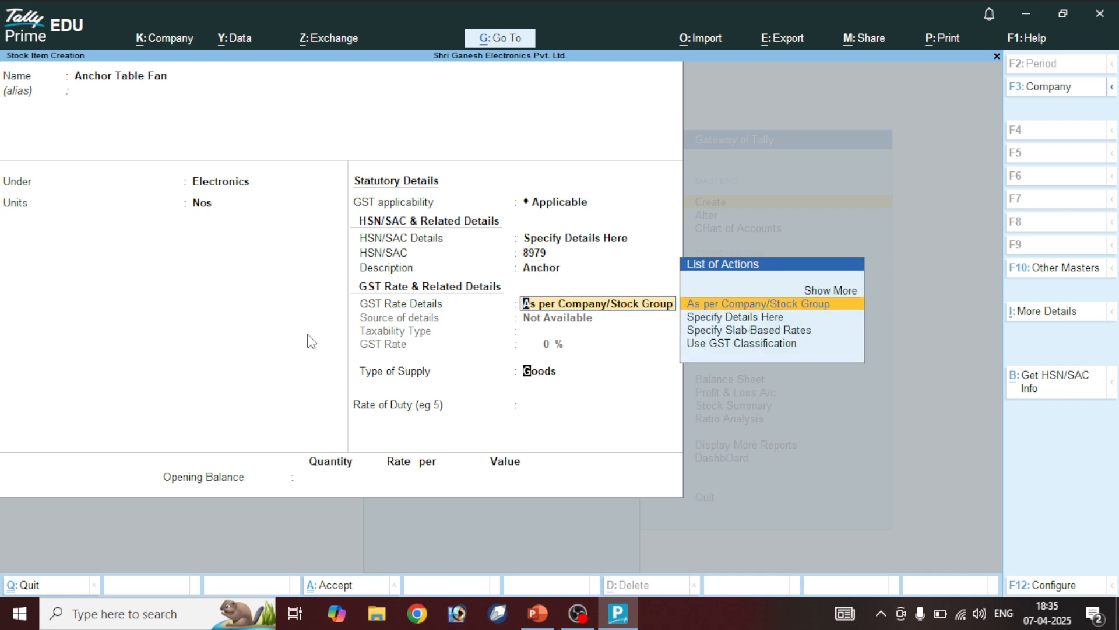
Set GST as taxable at 28% and save the Anchor Table Fan item
{"action": "key", "text": "Down"}
{"action": "key", "text": "Return"}
{"action": "key", "text": "Return"}
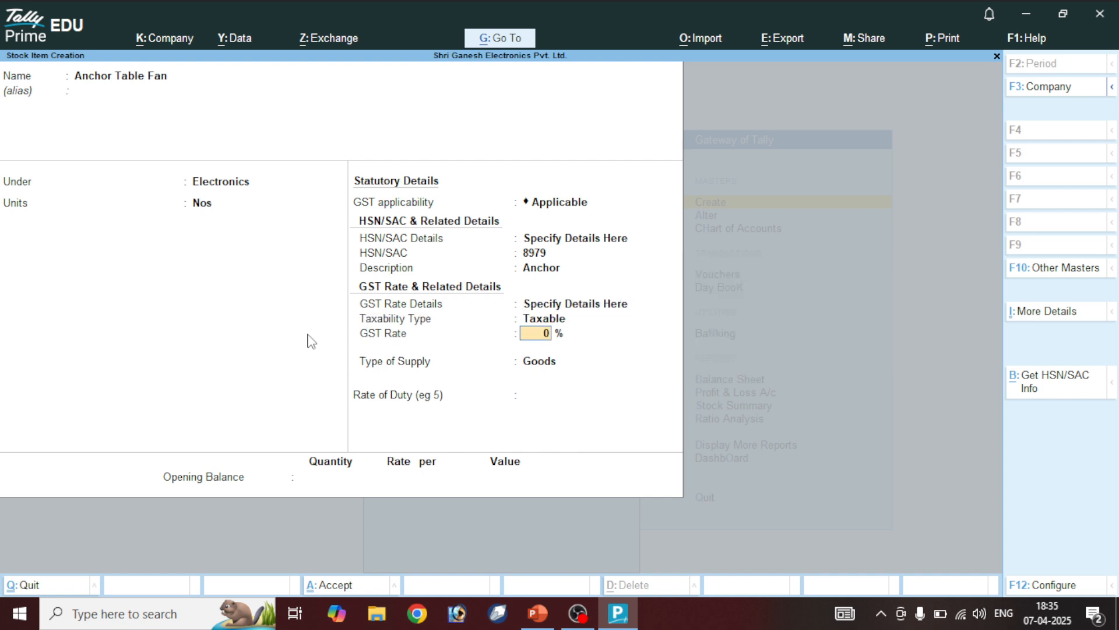
{"action": "type", "text": "28"}
{"action": "key", "text": "Return"}
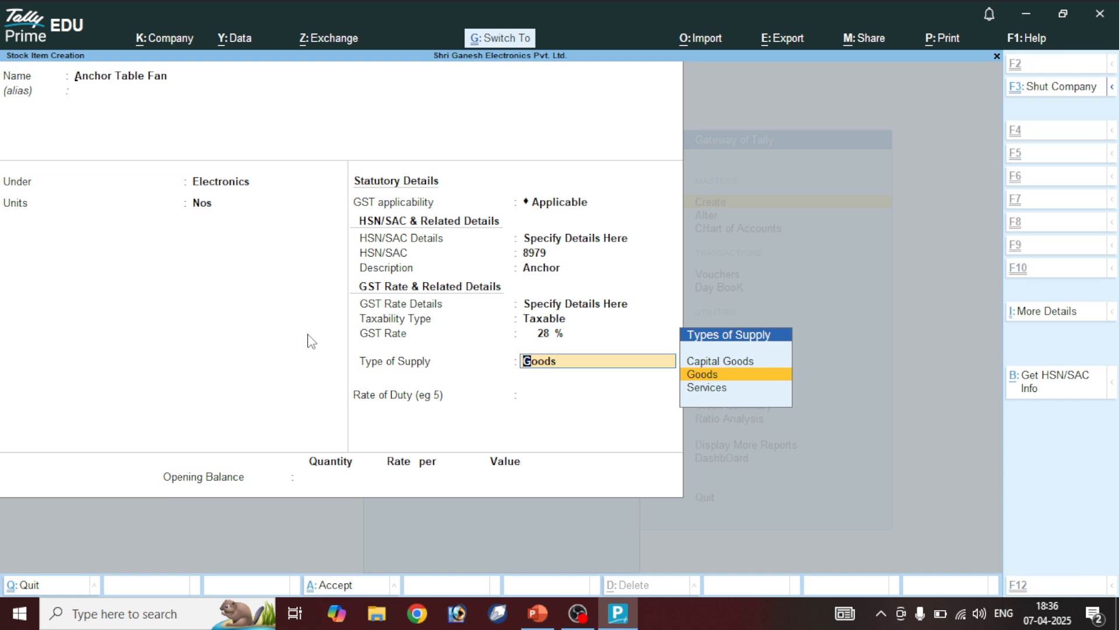
{"action": "key", "text": "ctrl+a"}
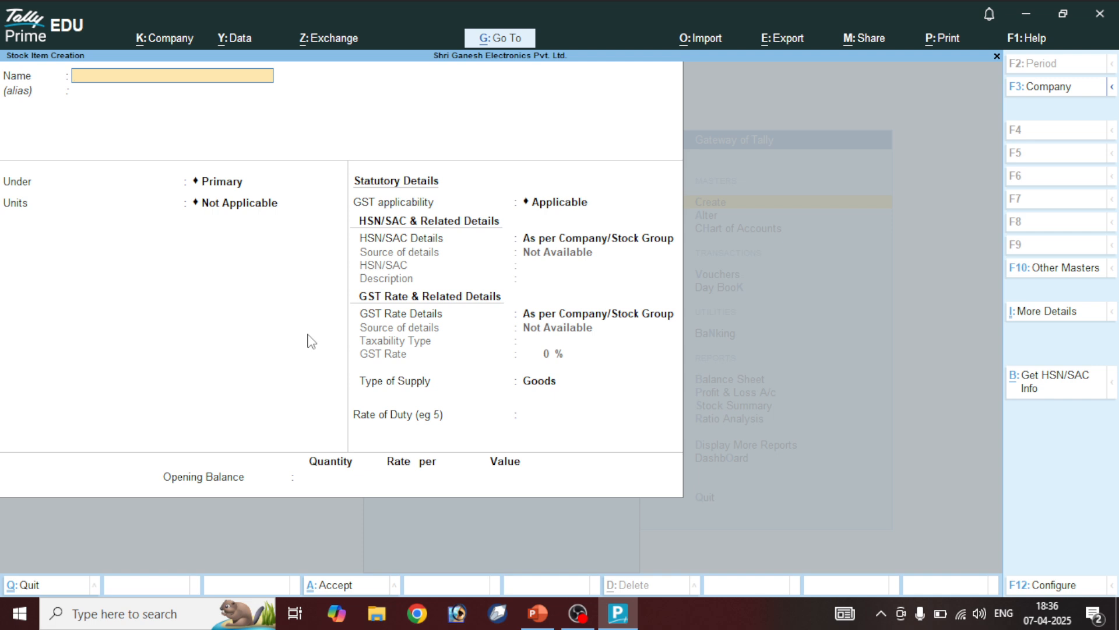
Name the new stock item Atomberg Table Fan, under Electronics with unit Nos
{"action": "type", "text": "Atomberg Table Fan"}
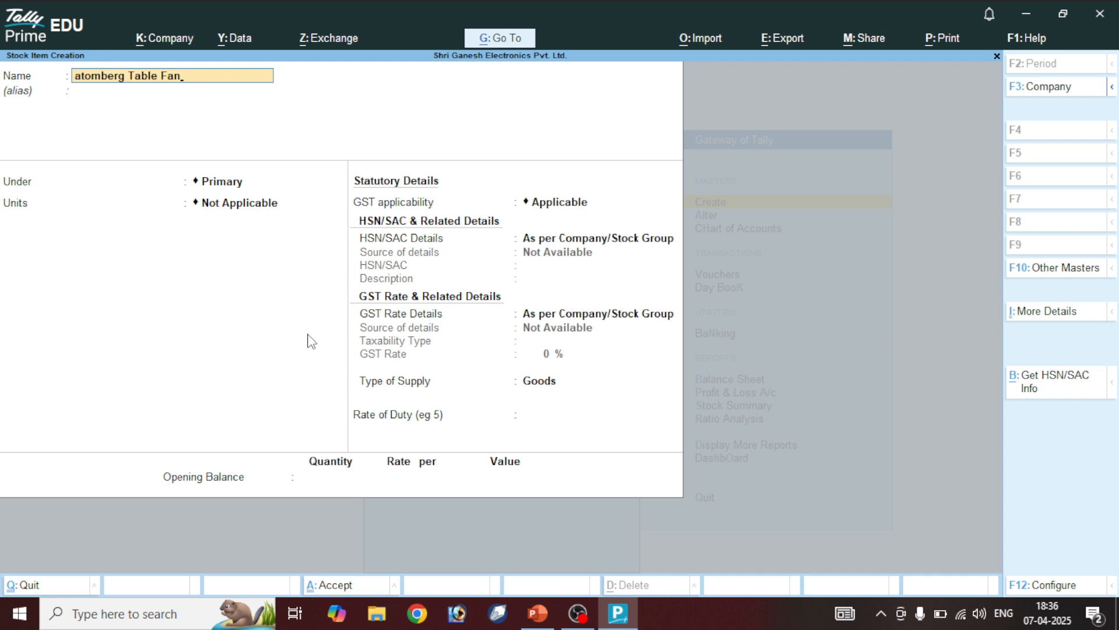
{"action": "type", "text": "A"}
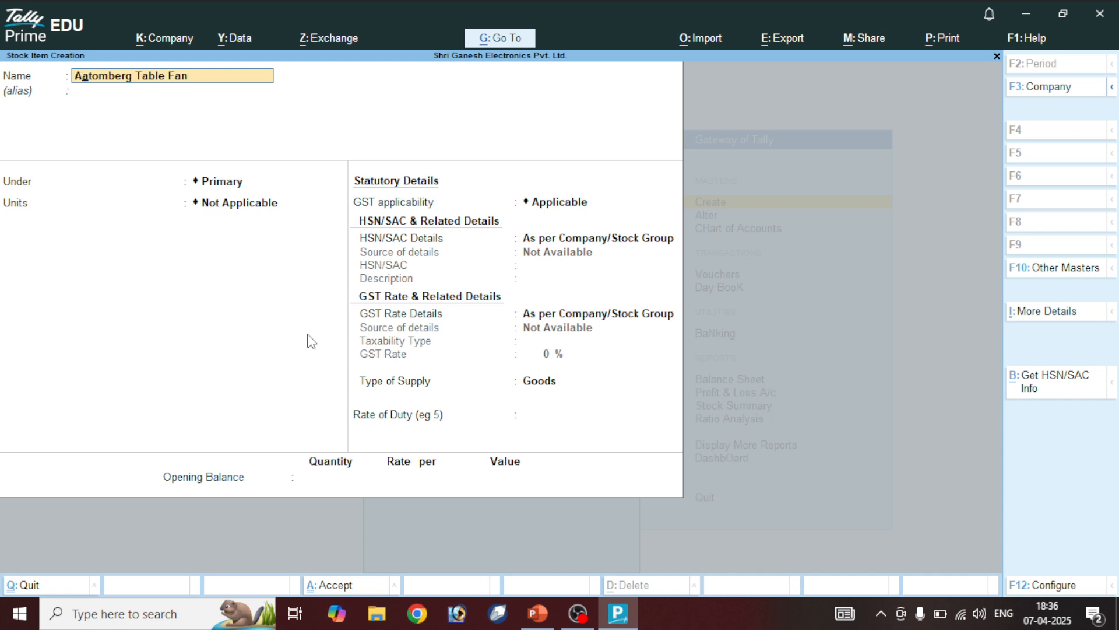
{"action": "key", "text": "Delete"}
{"action": "key", "text": "Return"}
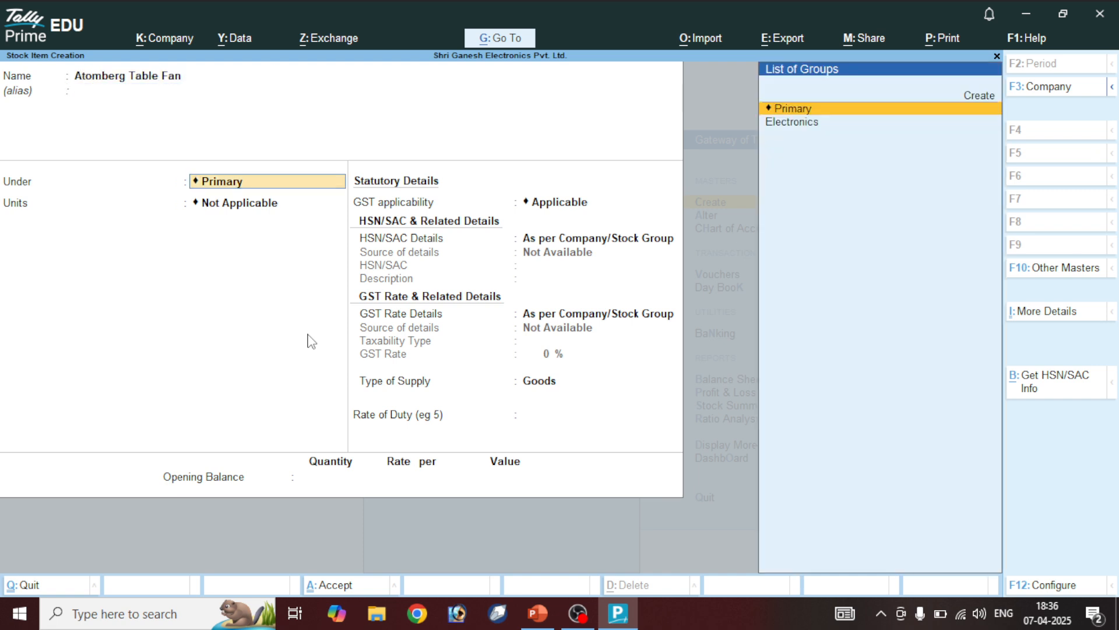
{"action": "key", "text": "Down"}
{"action": "key", "text": "Return"}
Enter HSN code 8979 and description Atomberg
{"action": "key", "text": "Return"}
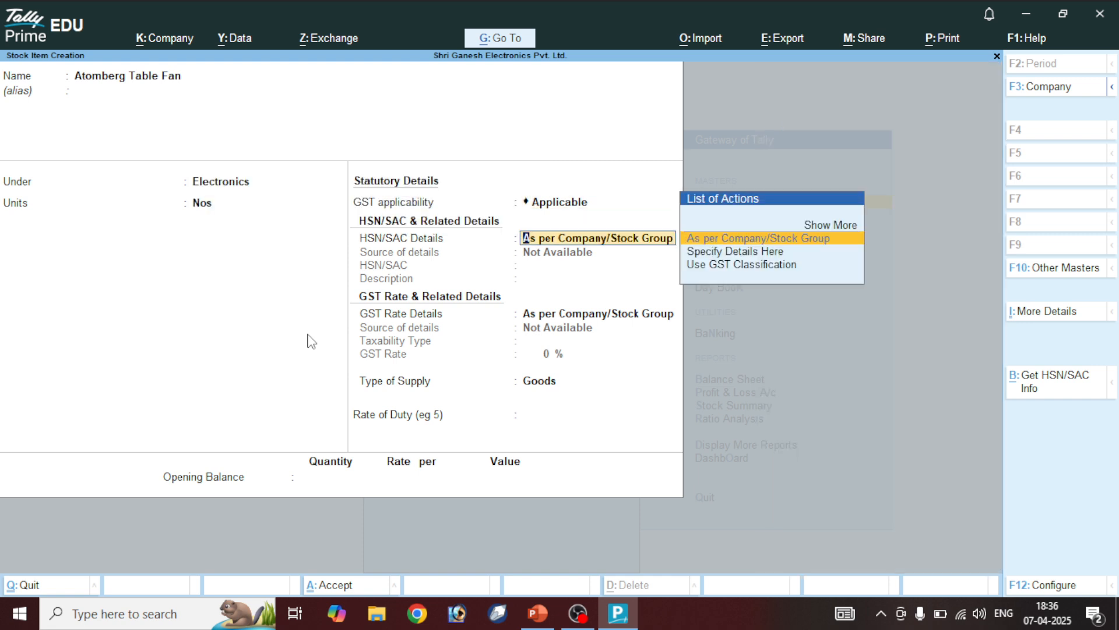
{"action": "key", "text": "Down"}
{"action": "key", "text": "Return"}
{"action": "type", "text": "8979"}
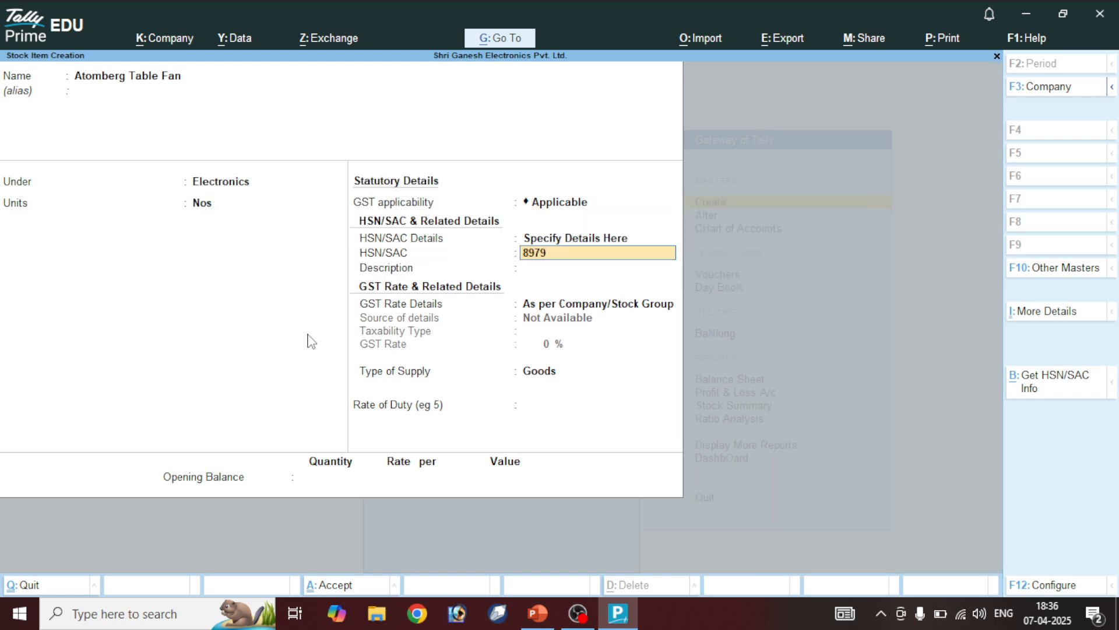
{"action": "key", "text": "Return"}
{"action": "type", "text": "A"}
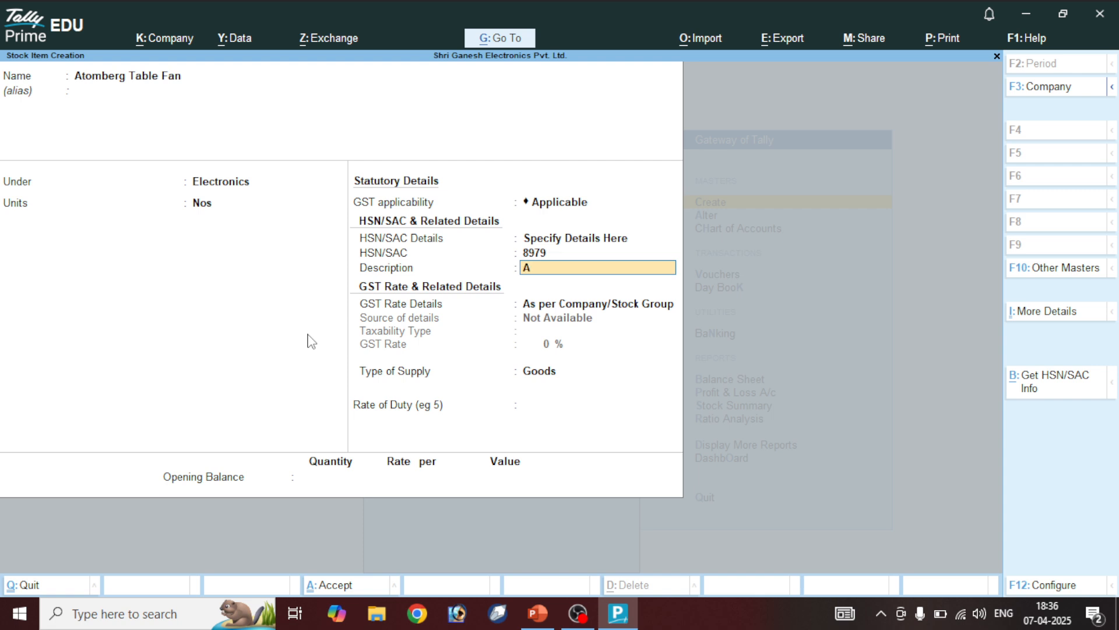
{"action": "type", "text": "tomberg"}
{"action": "key", "text": "Return"}
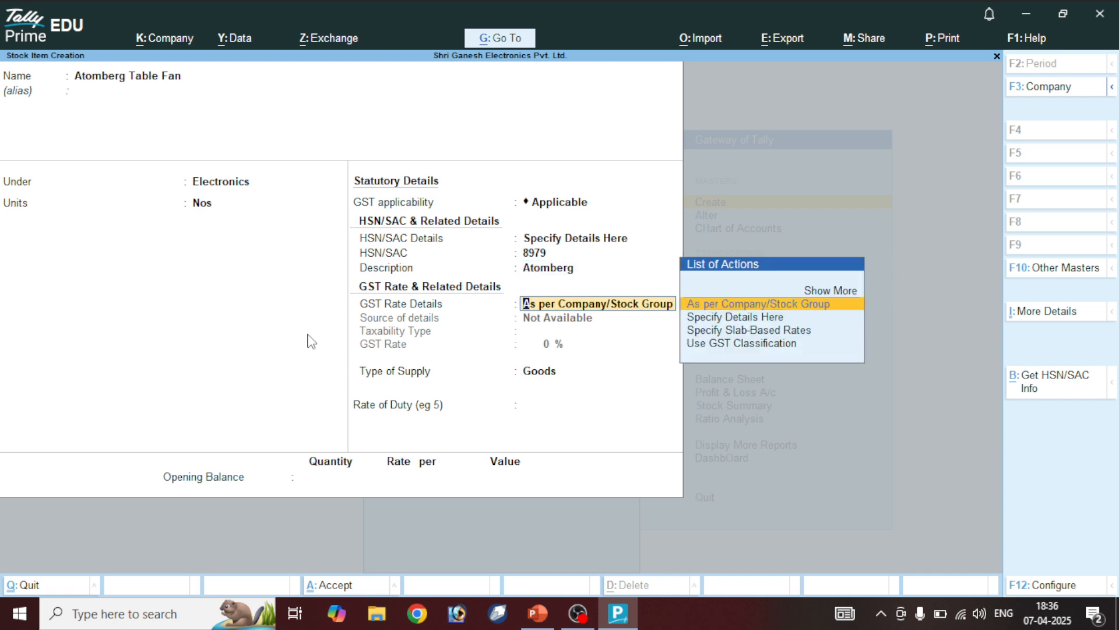
Set GST as taxable at 18% and save the Atomberg Table Fan item
{"action": "key", "text": "Down"}
{"action": "key", "text": "Return"}
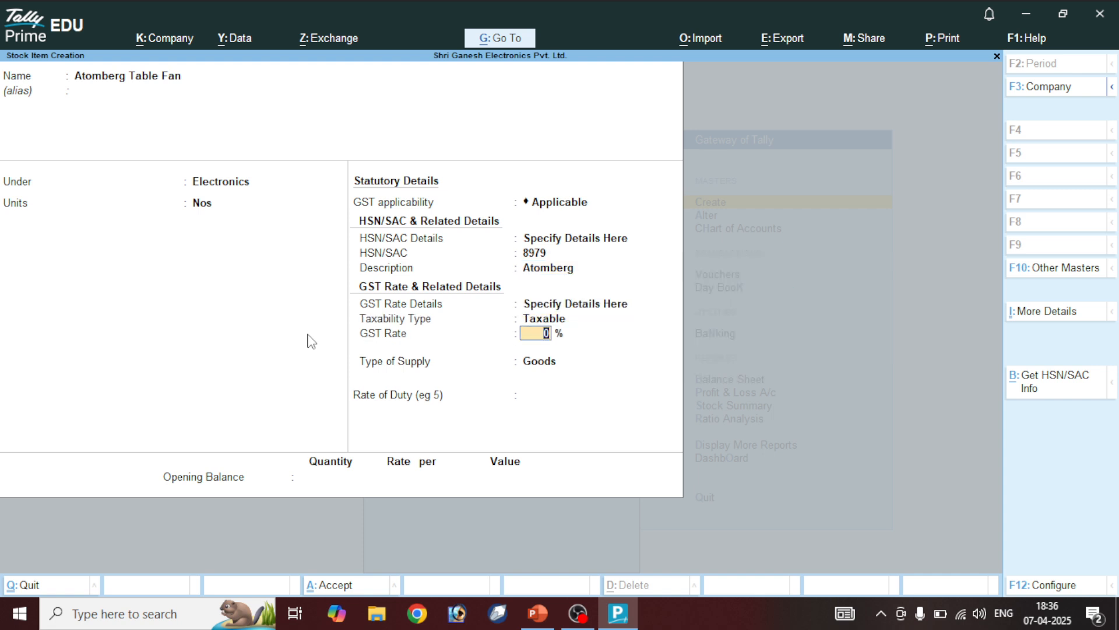
{"action": "type", "text": "18"}
{"action": "key", "text": "Return"}
{"action": "key", "text": "ctrl+a"}
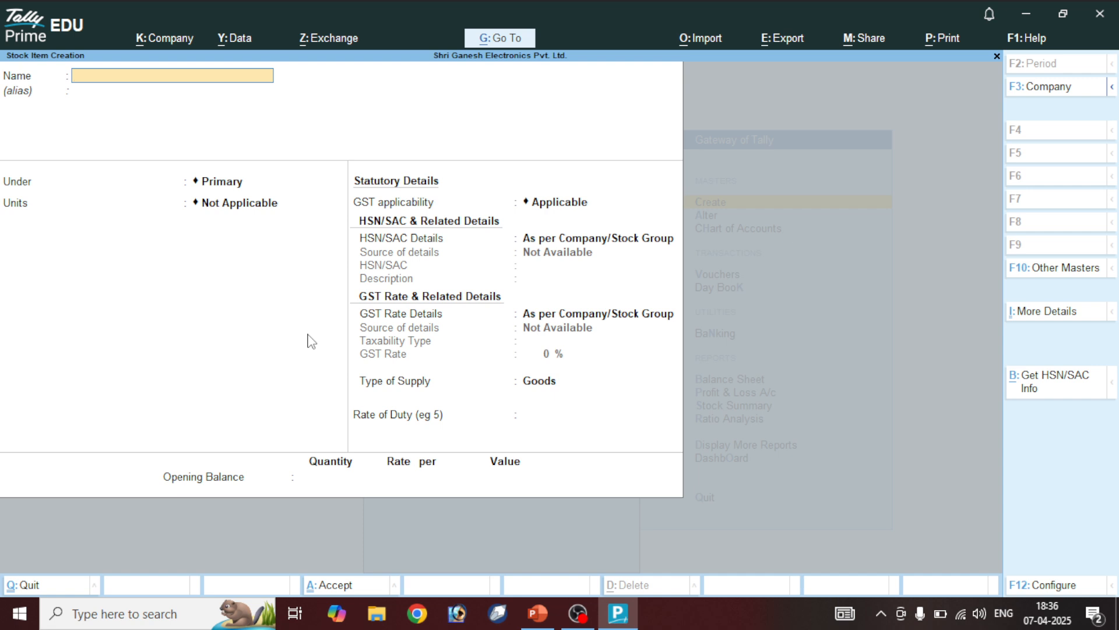
Name the item Bajaj Table Fan, under Electronics, with Nos as the unit
{"action": "type", "text": "Bajaj"}
{"action": "type", "text": "B"}
{"action": "key", "text": "Delete"}
{"action": "key", "text": "Return"}
{"action": "key", "text": "Return"}
{"action": "key", "text": "Down"}
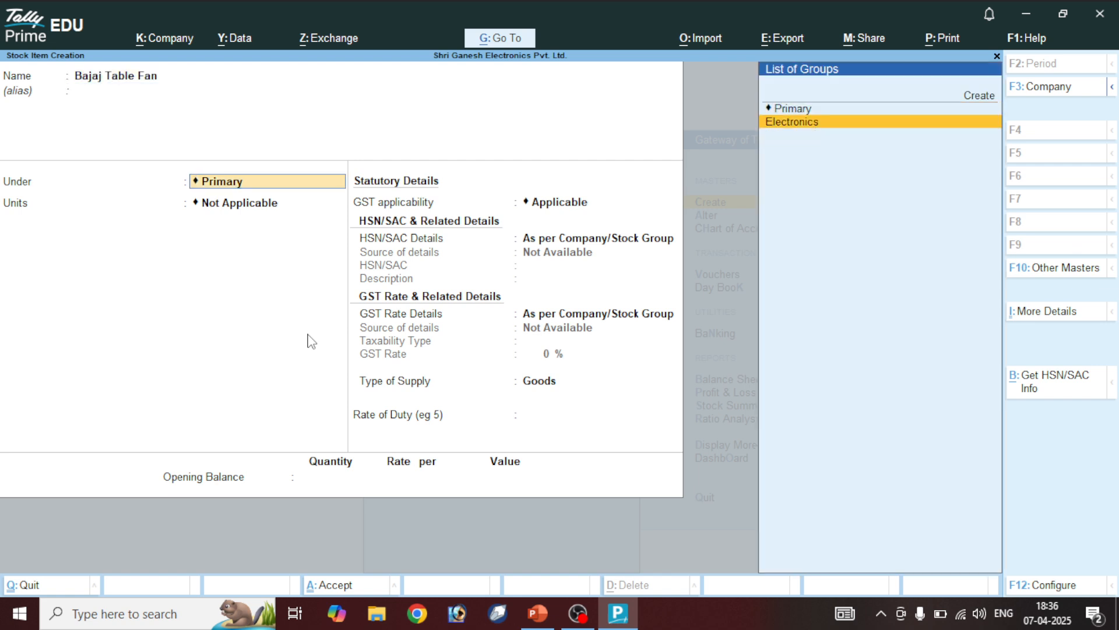
{"action": "key", "text": "Return"}
{"action": "key", "text": "Down"}
Specify HSN/SAC details here, correcting the code to 9807 with description Bajaj
{"action": "key", "text": "Return"}
{"action": "key", "text": "Return"}
{"action": "key", "text": "Down"}
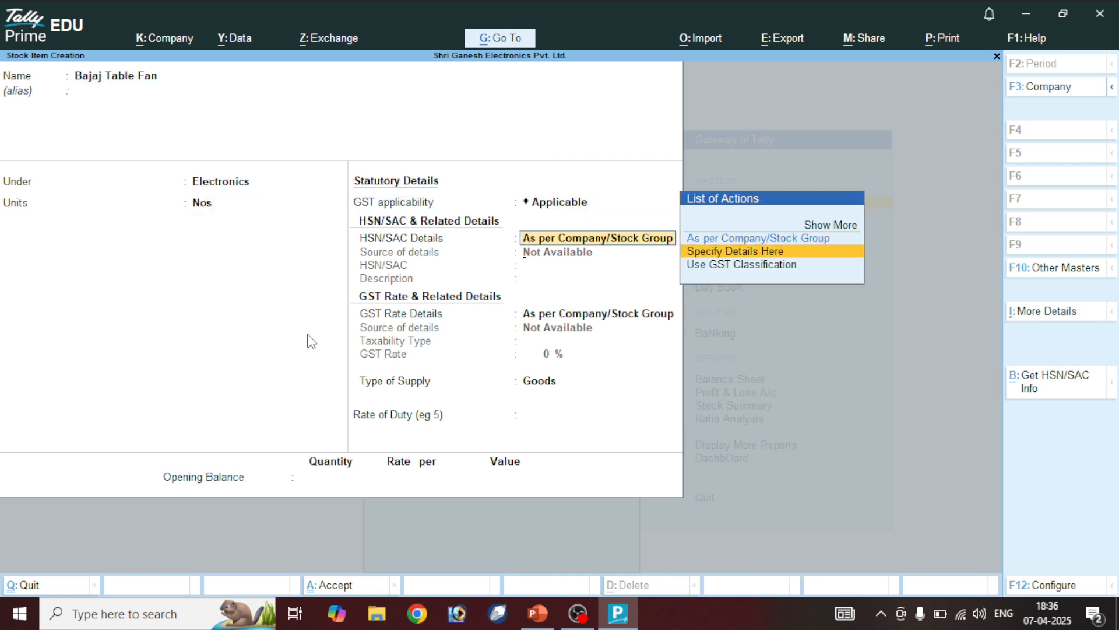
{"action": "key", "text": "Return"}
{"action": "type", "text": "873"}
{"action": "key", "text": "Return"}
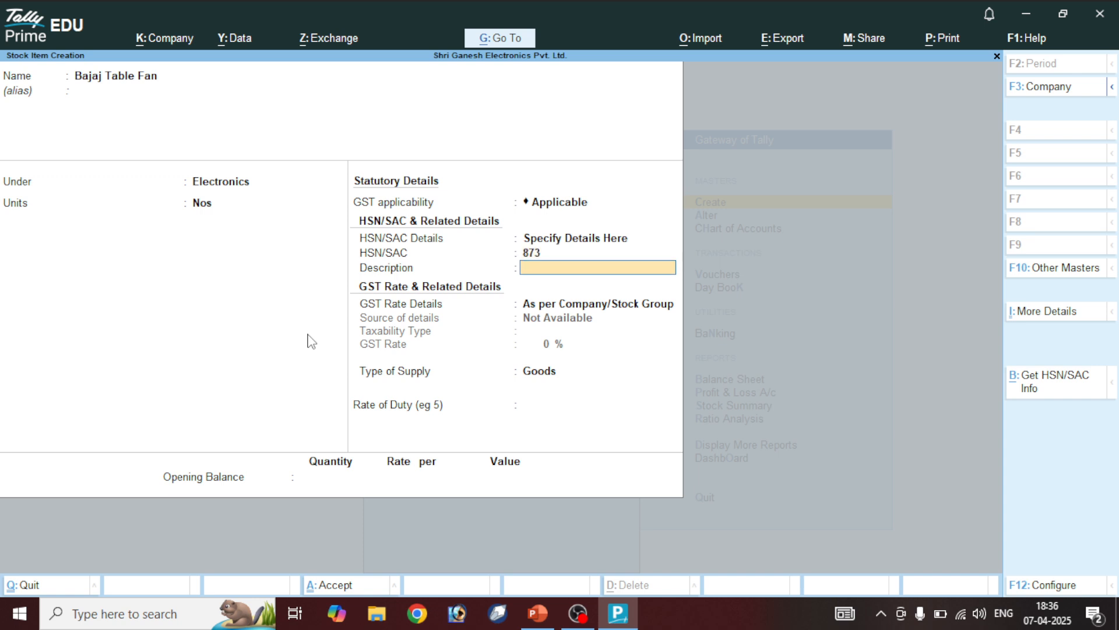
{"action": "key", "text": "BackSpace"}
{"action": "type", "text": "9"}
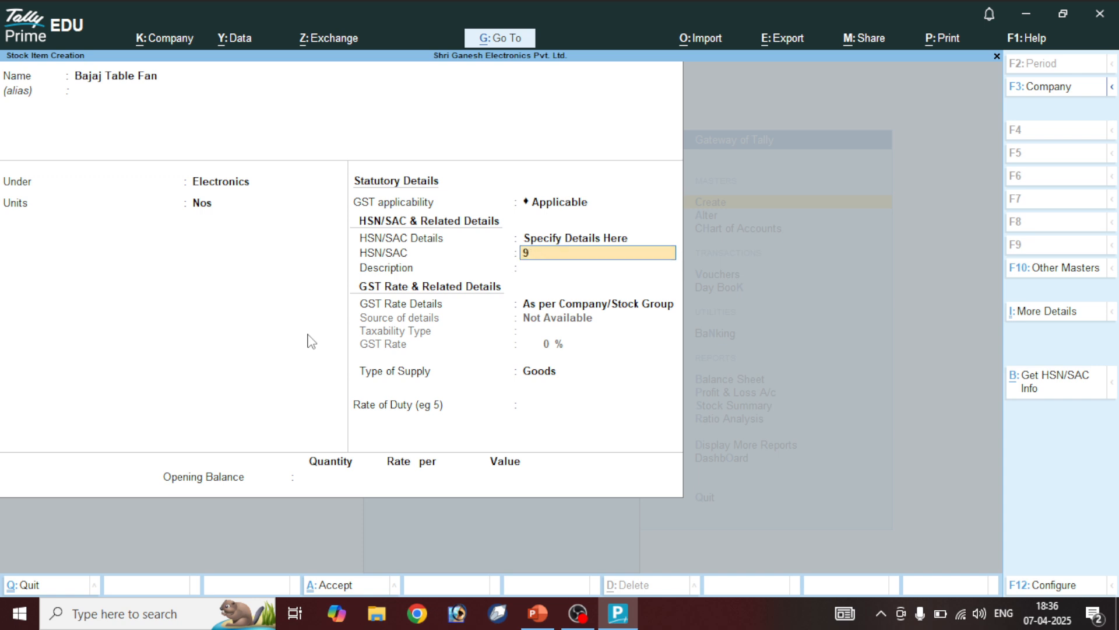
{"action": "type", "text": "807"}
{"action": "key", "text": "Return"}
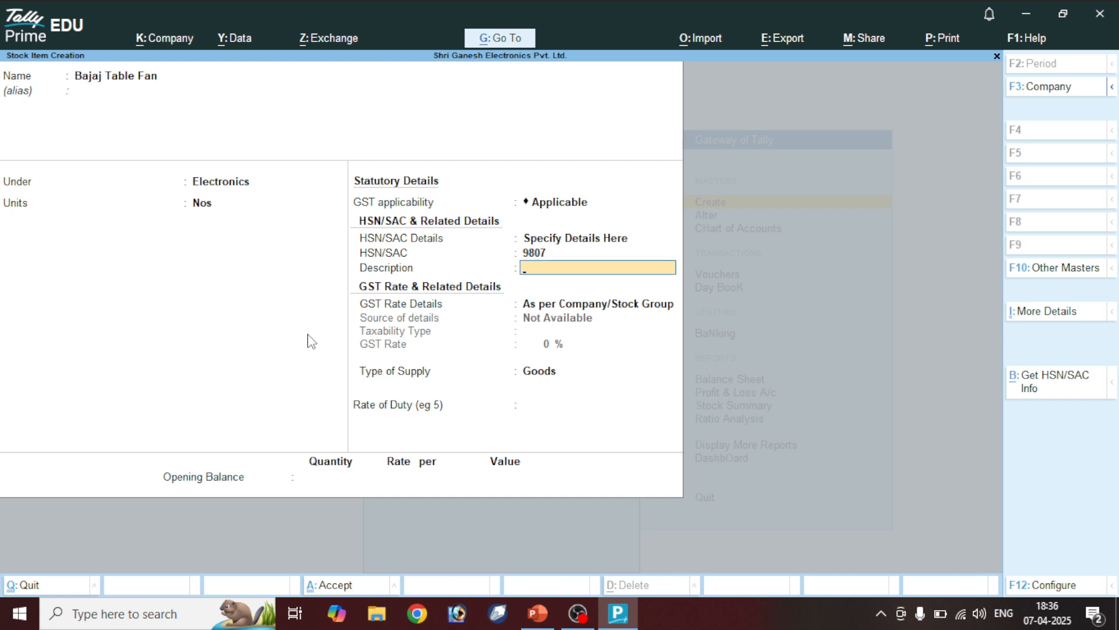
{"action": "type", "text": "Bajaj"}
{"action": "key", "text": "Return"}
Specify GST rate details as Taxable at 5% Goods and save the item
{"action": "key", "text": "Return"}
{"action": "key", "text": "BackSpace"}
{"action": "key", "text": "Down"}
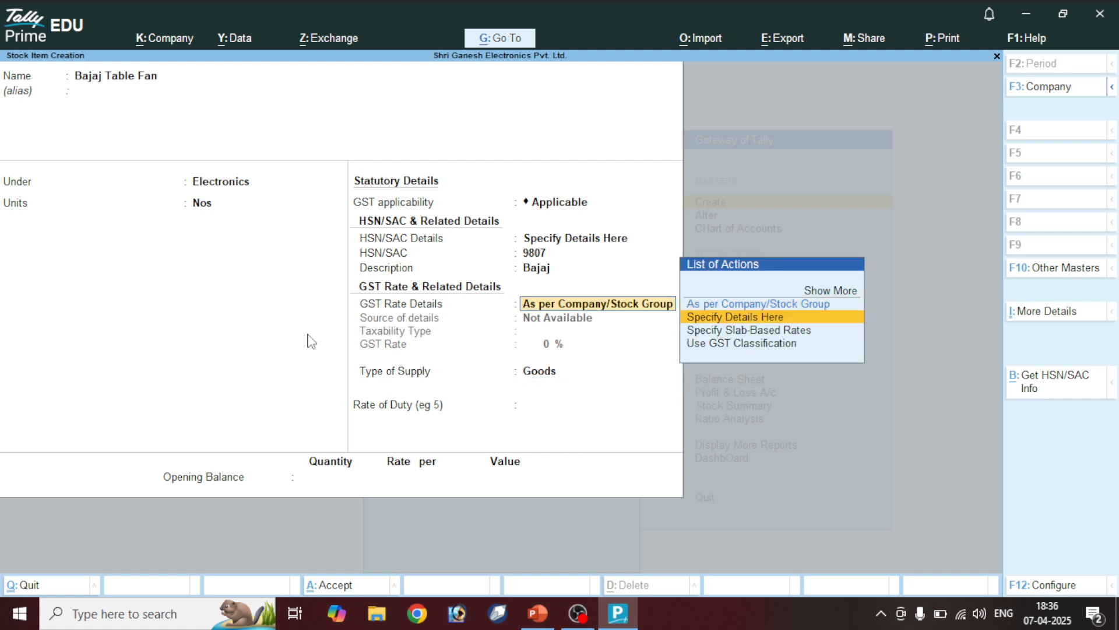
{"action": "key", "text": "Return"}
{"action": "key", "text": "Return"}
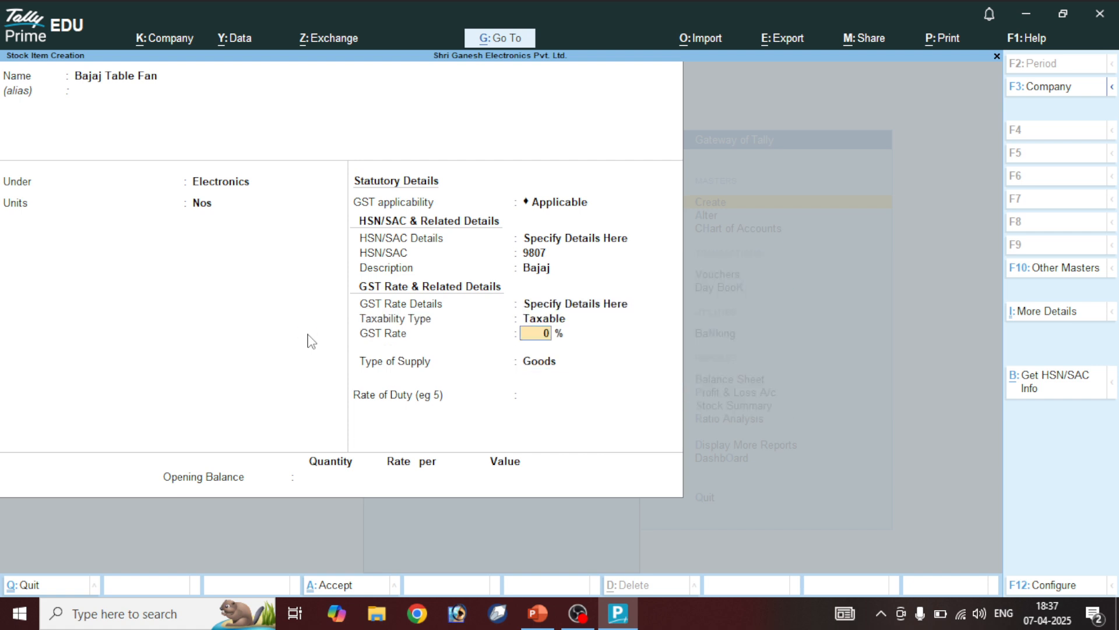
{"action": "type", "text": "5"}
{"action": "key", "text": "Return"}
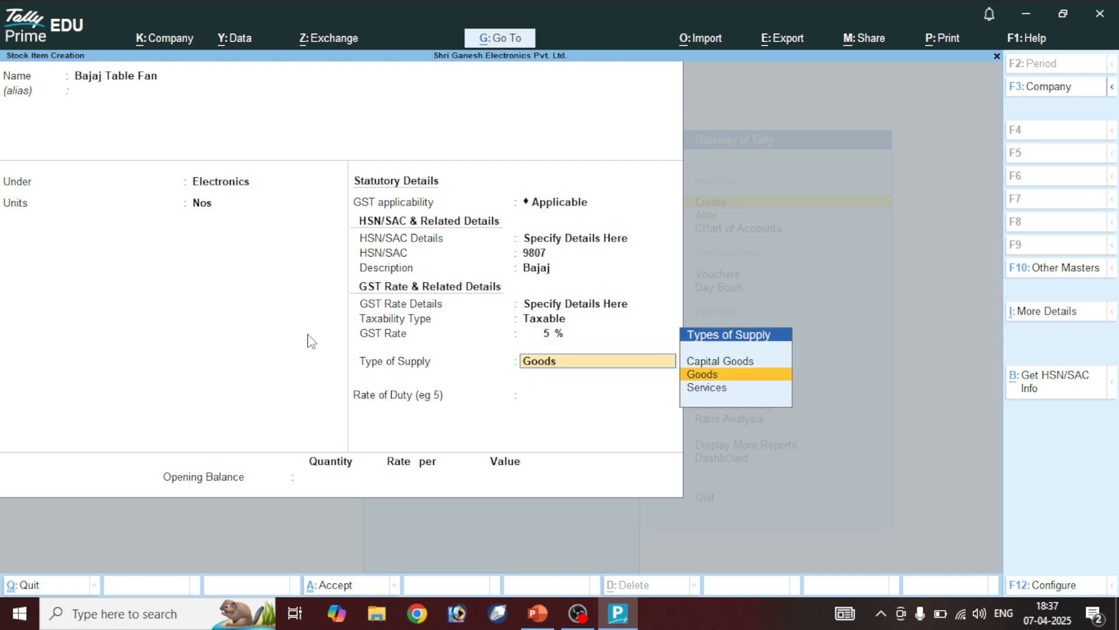
{"action": "key", "text": "ctrl"}
{"action": "key", "text": "ctrl+a"}
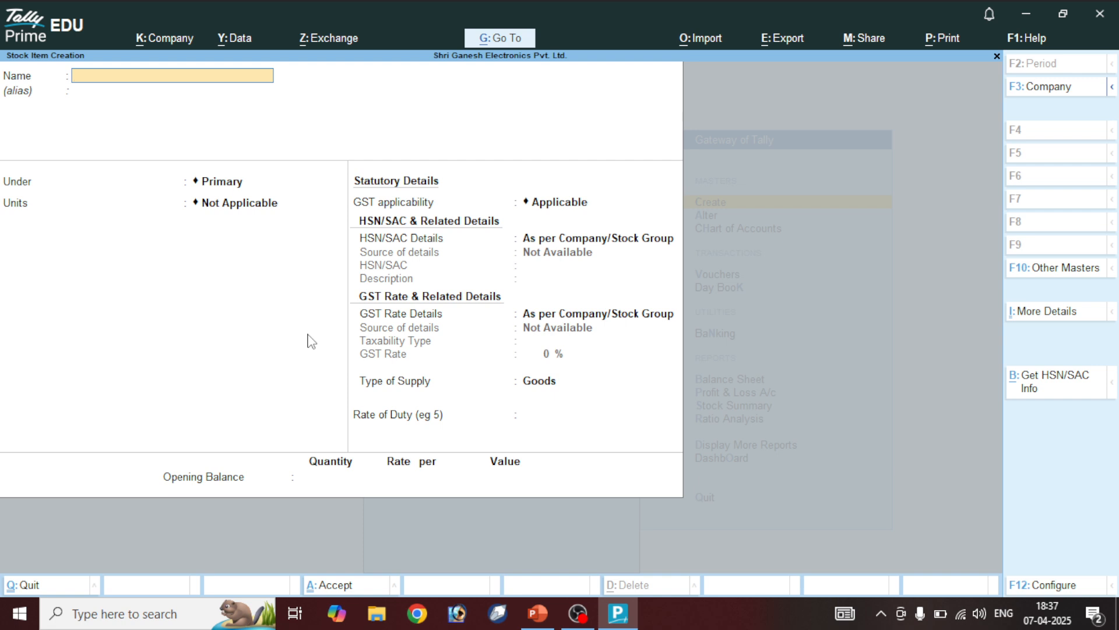
Name the new item Candes, under Electronics, in Nos, with GST applicable
{"action": "type", "text": "Candes"}
{"action": "key", "text": "Return"}
{"action": "key", "text": "Down"}
{"action": "key", "text": "Return"}
{"action": "key", "text": "Down"}
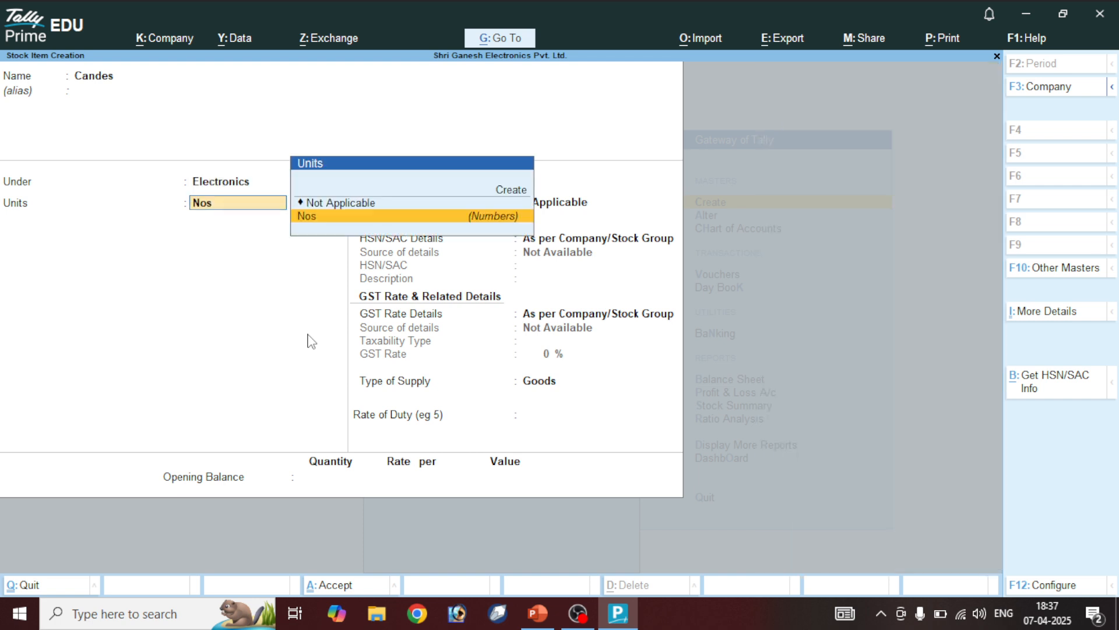
{"action": "key", "text": "Return"}
Specify HSN details here: code 6839 with description Candes
{"action": "key", "text": "Return"}
{"action": "key", "text": "Down"}
{"action": "key", "text": "Return"}
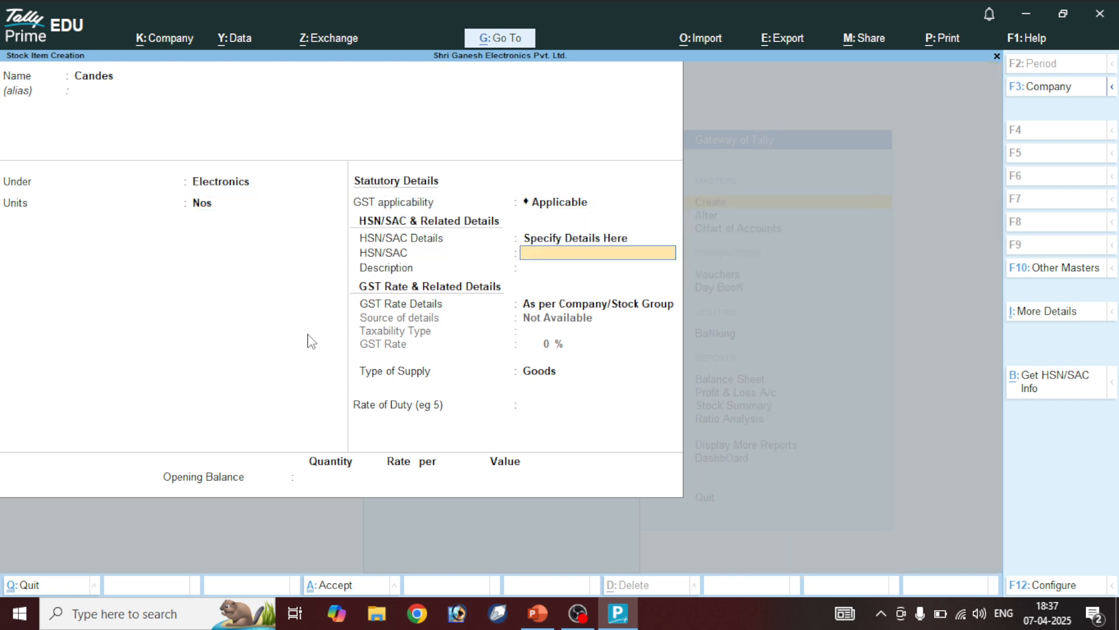
{"action": "type", "text": "6839"}
{"action": "key", "text": "Return"}
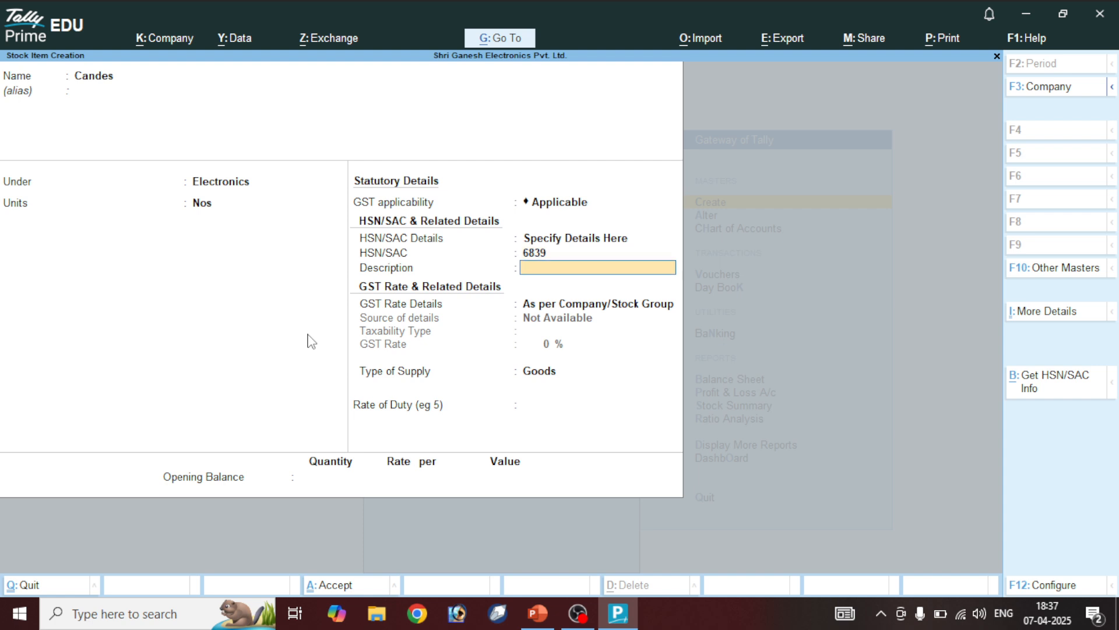
{"action": "type", "text": "Candes"}
{"action": "key", "text": "Return"}
Set GST as Taxable at 28% Goods, save Candes, and return to Gateway of Tally
{"action": "key", "text": "Down"}
{"action": "key", "text": "Return"}
{"action": "key", "text": "Return"}
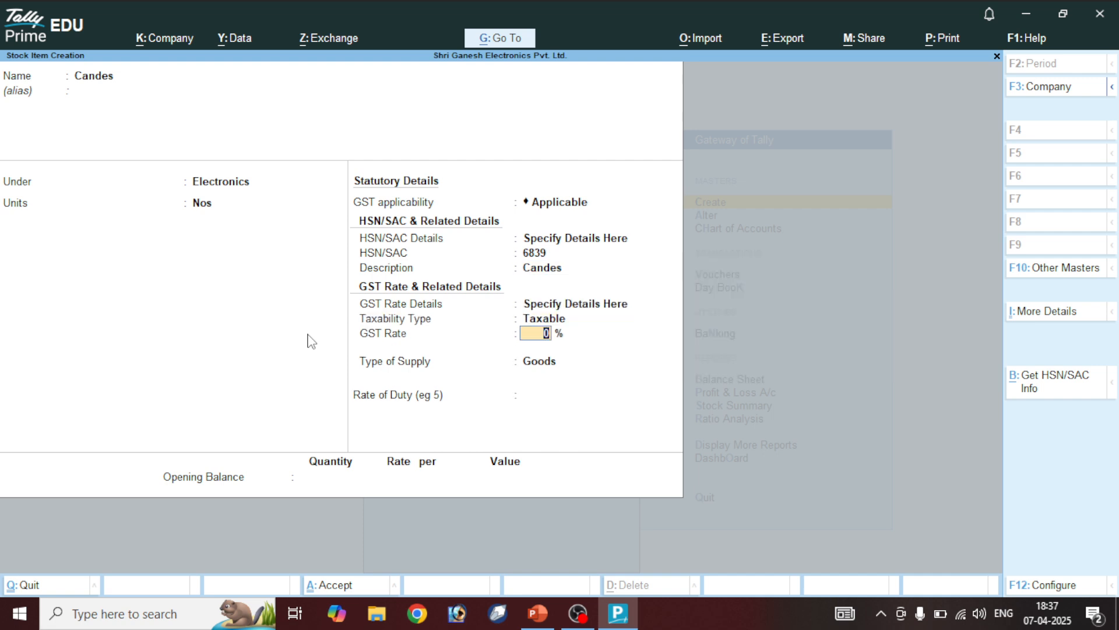
{"action": "type", "text": "28"}
{"action": "key", "text": "Return"}
{"action": "key", "text": "ctrl"}
{"action": "key", "text": "ctrl+a"}
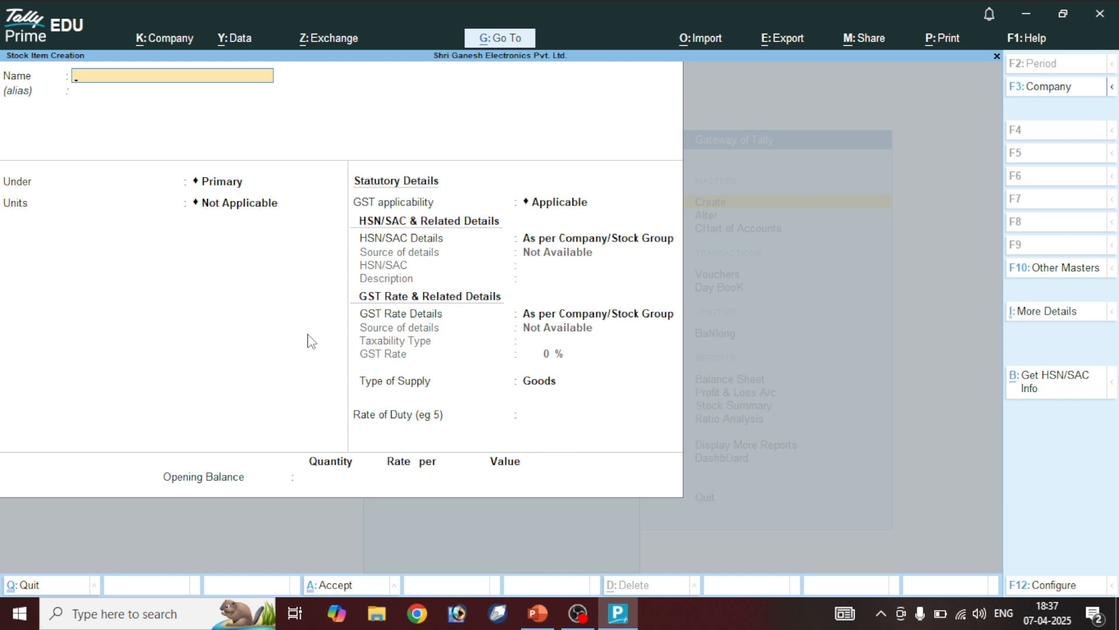
{"action": "key", "text": "Escape"}
{"action": "key", "text": "Escape"}
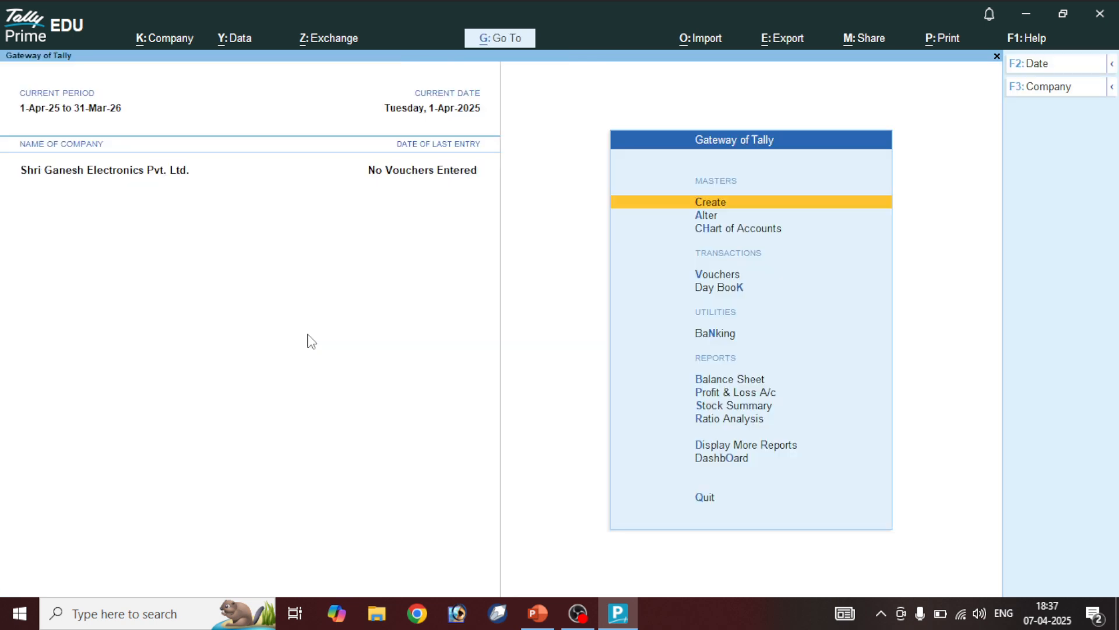
Alter the Candes stock item, renaming it Candes Table Fan, and save it
{"action": "key", "text": "Down"}
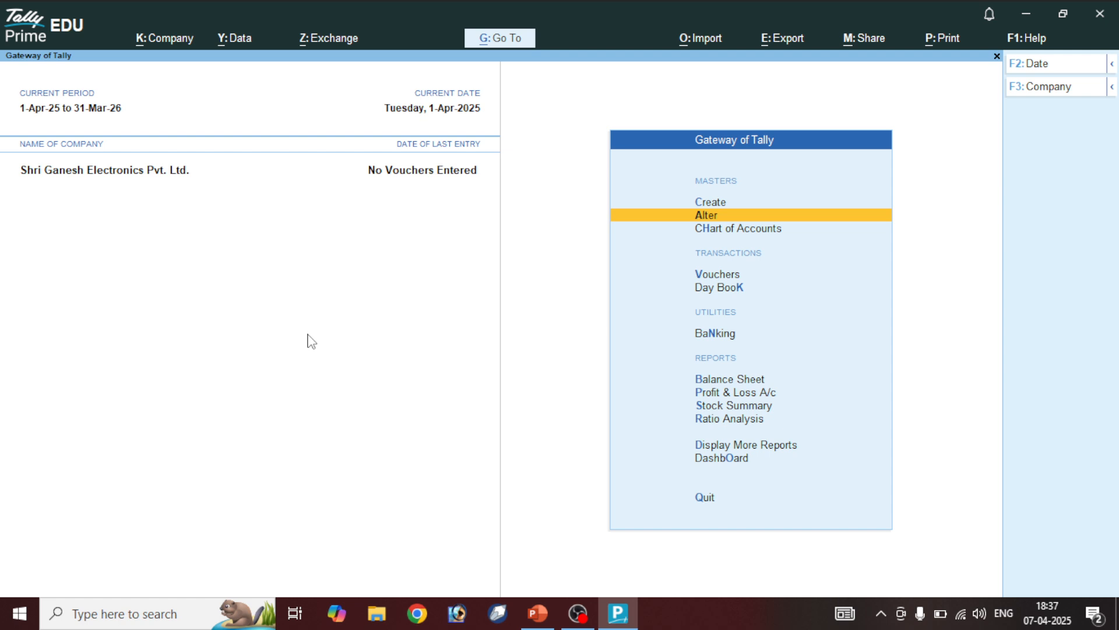
{"action": "key", "text": "Return"}
{"action": "key", "text": "Down"}
{"action": "key", "text": "Down"}
{"action": "key", "text": "Down"}
{"action": "key", "text": "Down"}
{"action": "key", "text": "Down"}
{"action": "key", "text": "Down"}
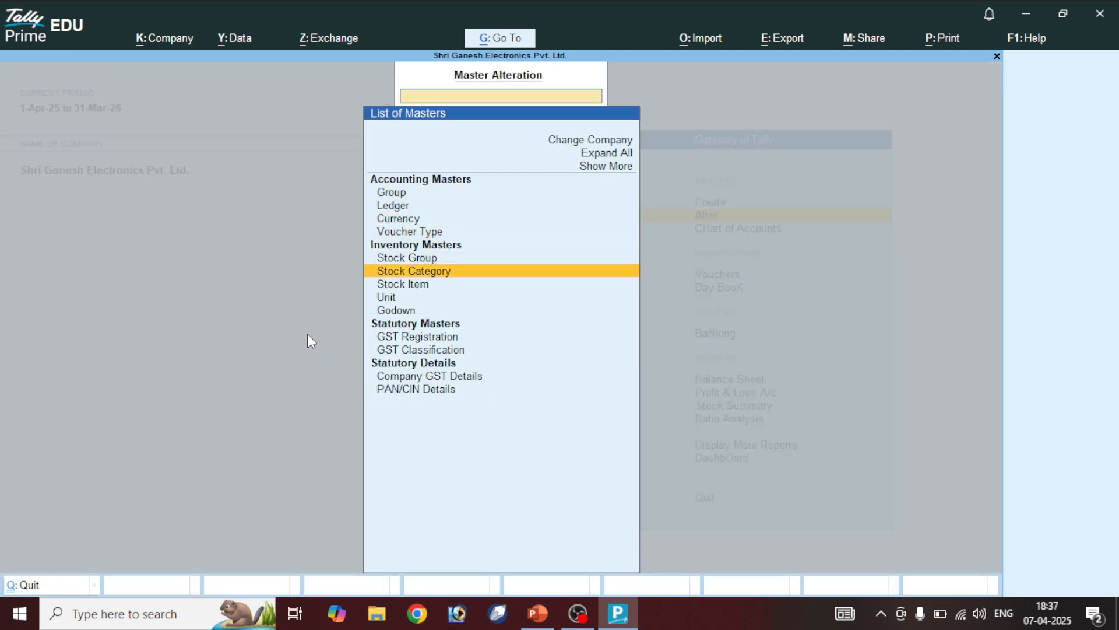
{"action": "key", "text": "Down"}
{"action": "key", "text": "Return"}
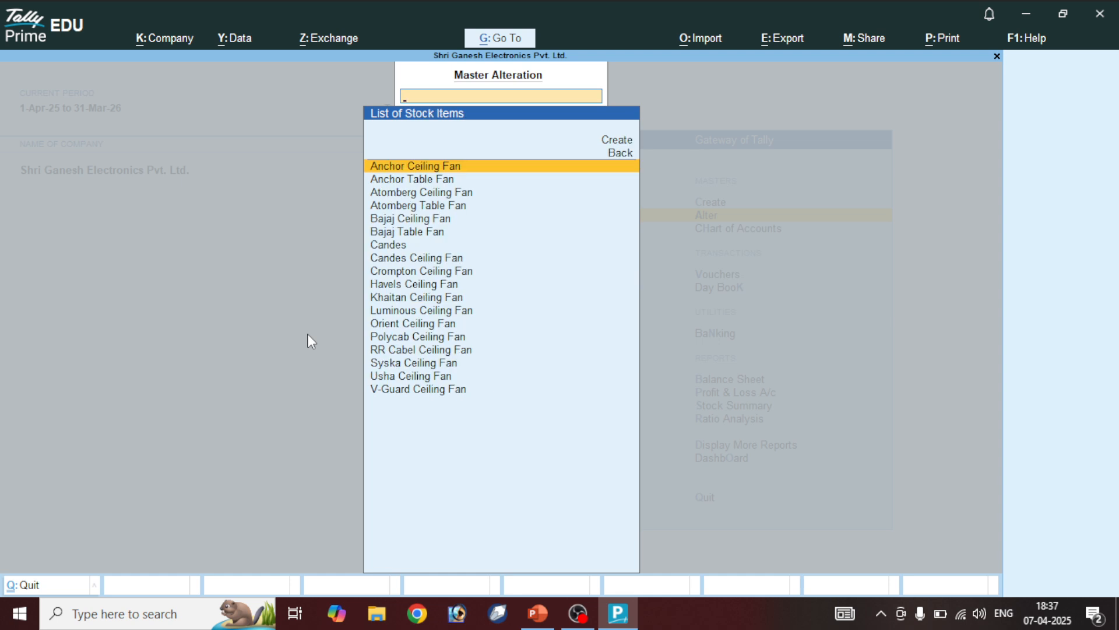
{"action": "type", "text": "Ca"}
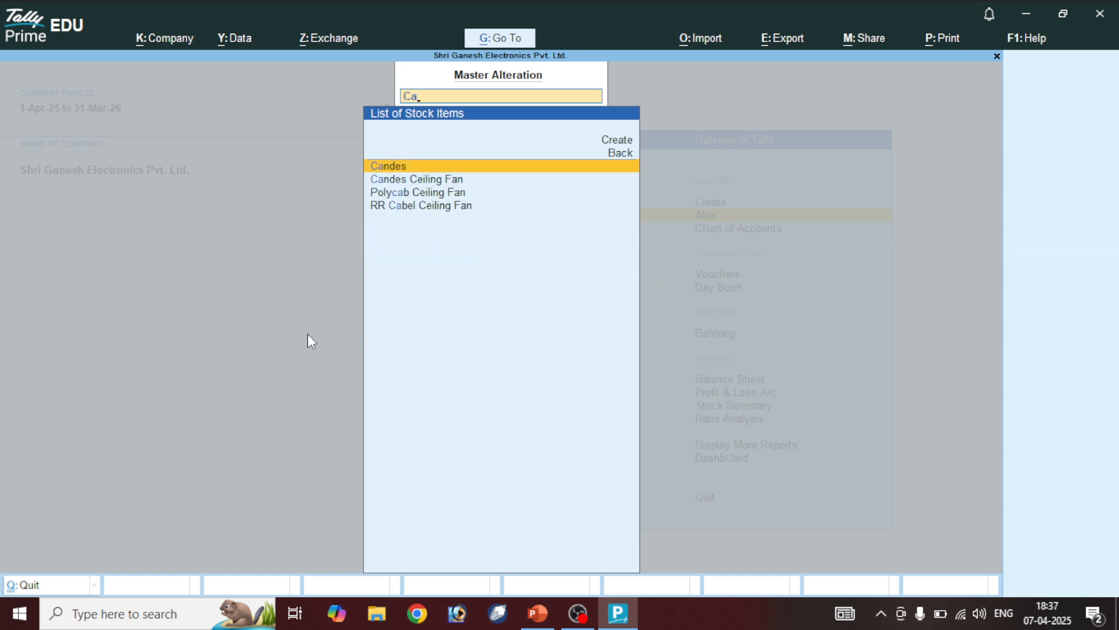
{"action": "key", "text": "Return"}
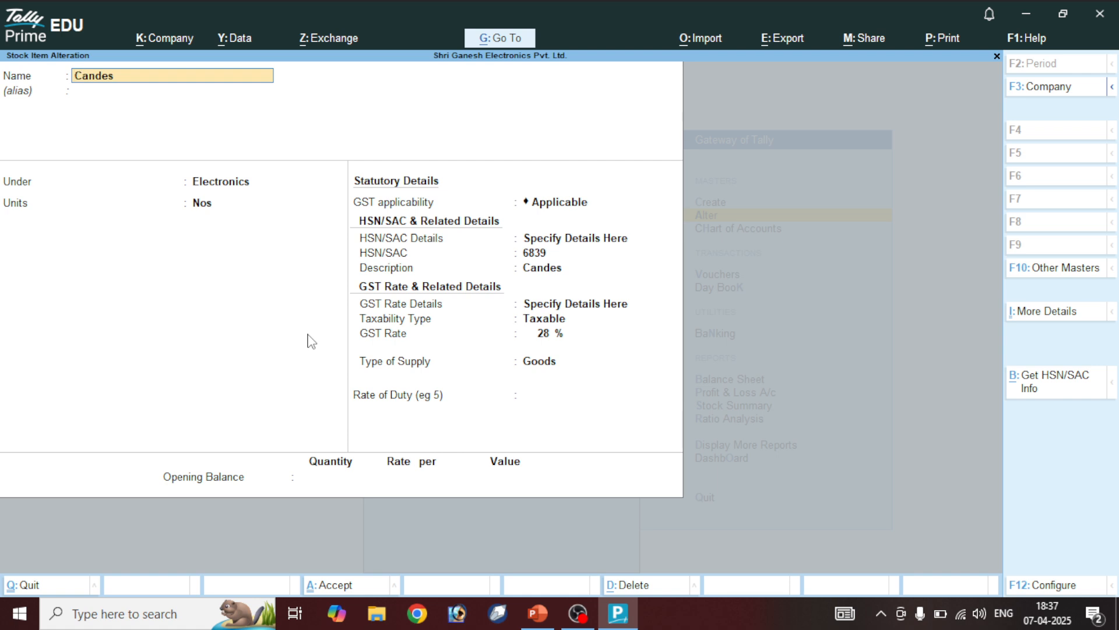
{"action": "type", "text": "Table Fan"}
{"action": "key", "text": "ctrl+a"}
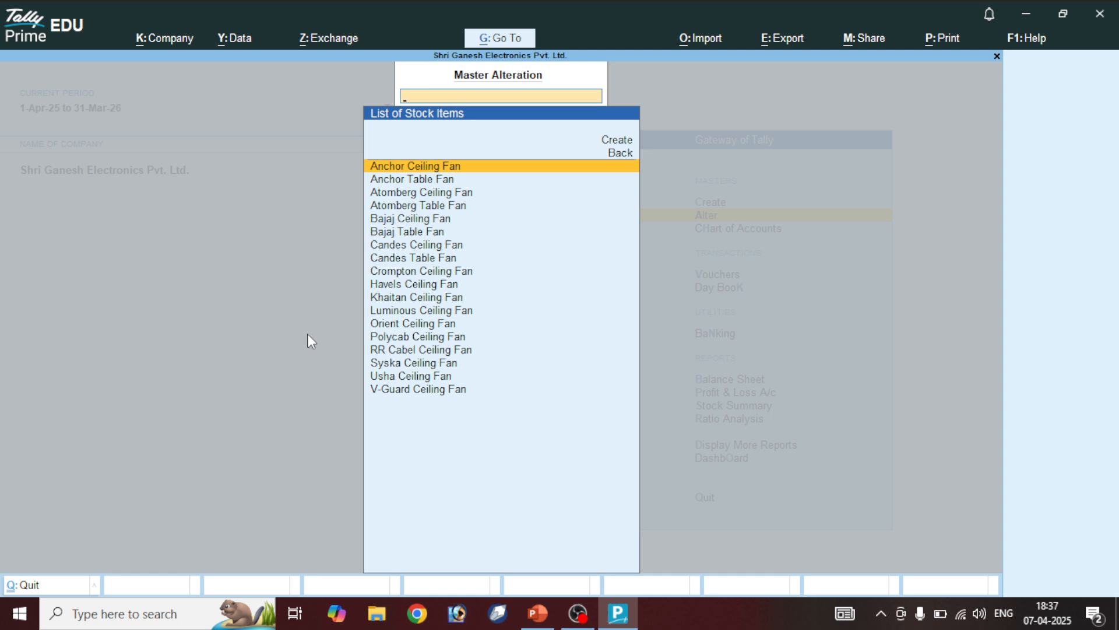
Return to Gateway of Tally and bring up the Master Creation list
{"action": "key", "text": "Escape"}
{"action": "key", "text": "Escape"}
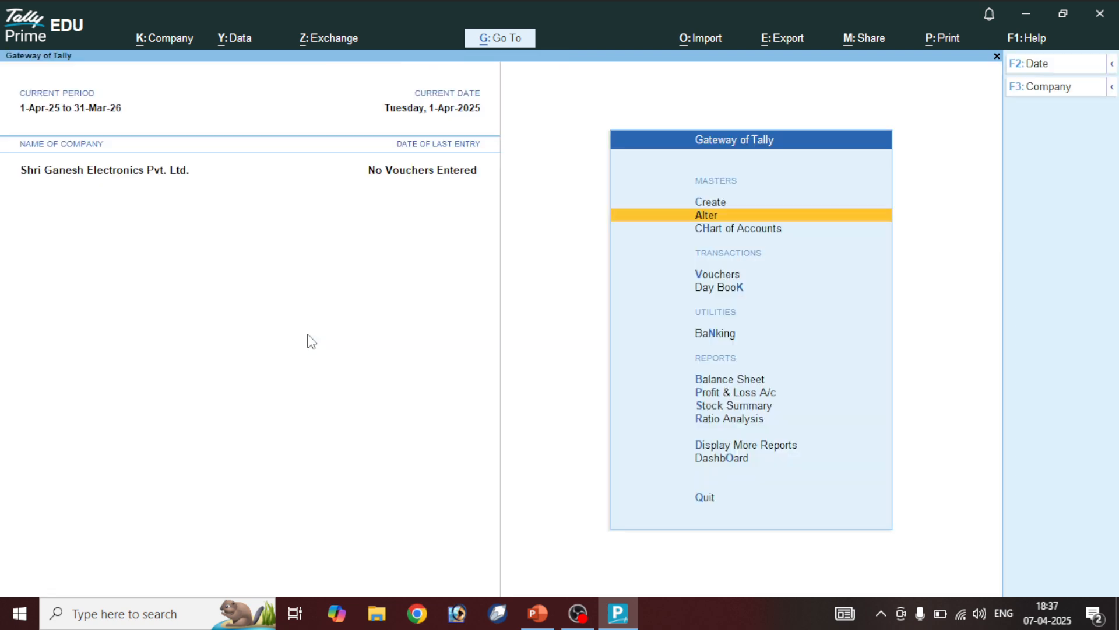
{"action": "key", "text": "Up"}
{"action": "key", "text": "Return"}
{"action": "key", "text": "Down"}
{"action": "key", "text": "Down"}
{"action": "key", "text": "Down"}
{"action": "key", "text": "Down"}
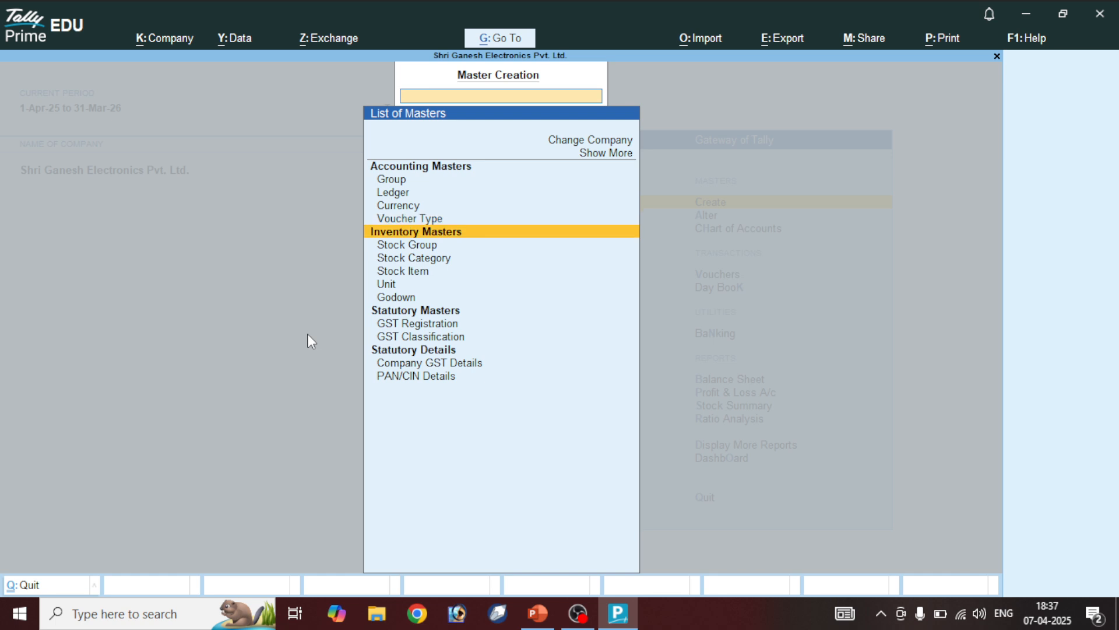
Start a new stock item named Crompton Table Fan under Electronics
{"action": "key", "text": "Down"}
{"action": "key", "text": "Down"}
{"action": "key", "text": "Down"}
{"action": "key", "text": "Return"}
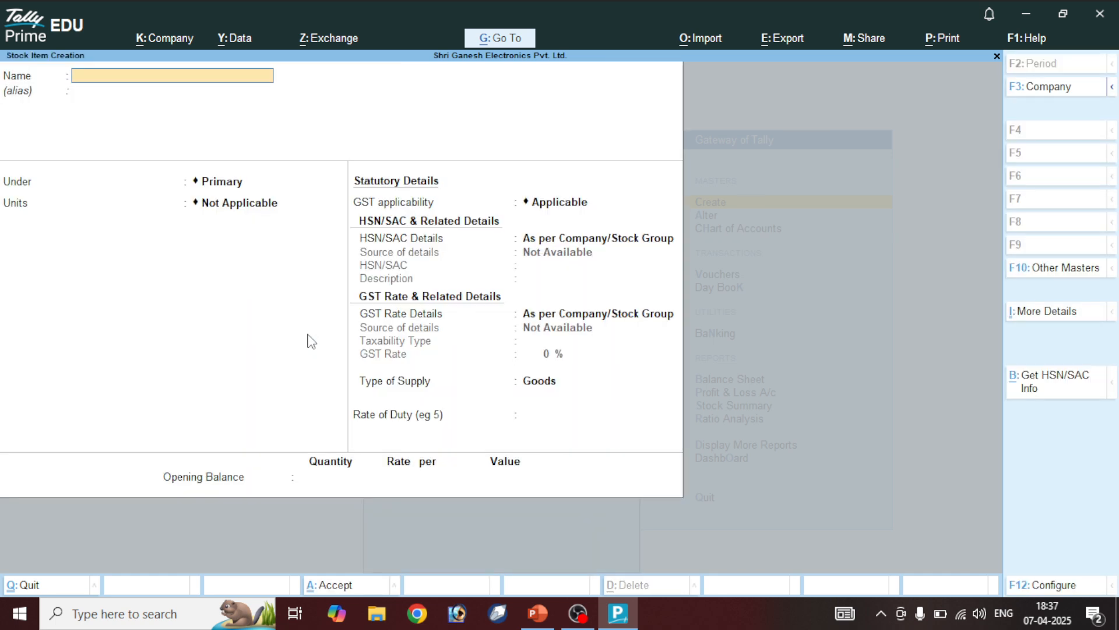
{"action": "type", "text": "Crompton Table Fan"}
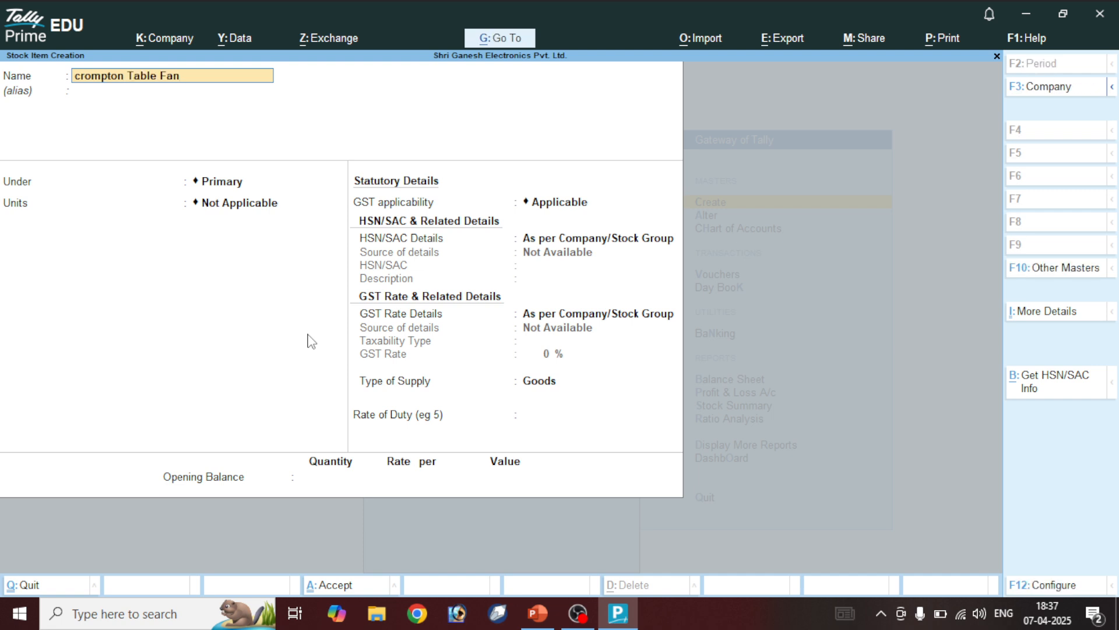
{"action": "type", "text": "C"}
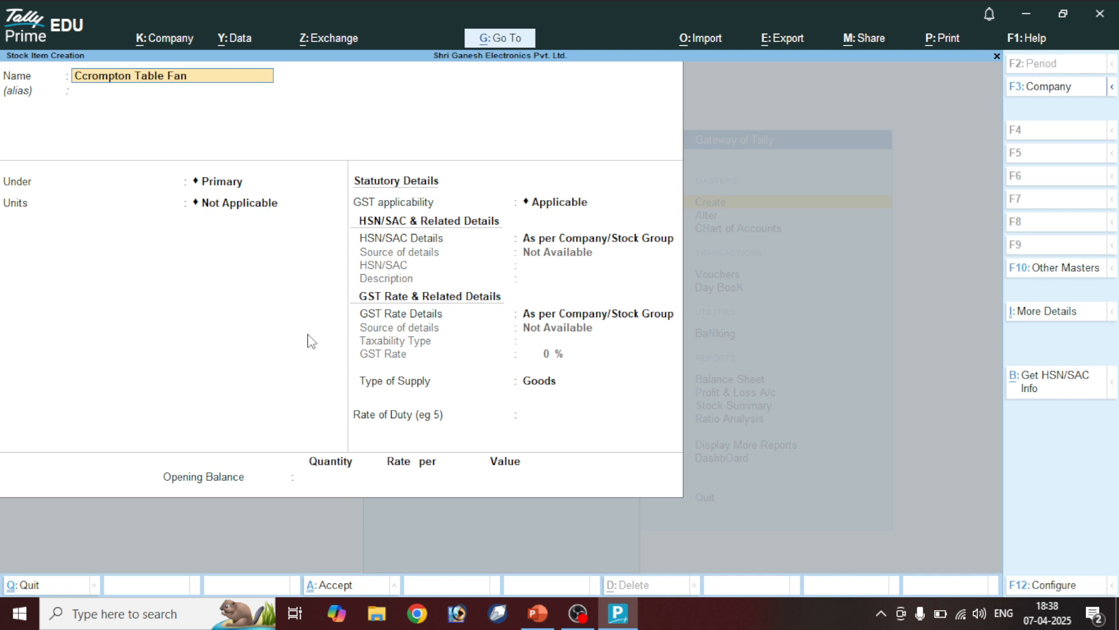
{"action": "key", "text": "Delete"}
{"action": "key", "text": "Return"}
{"action": "key", "text": "Return"}
{"action": "key", "text": "Down"}
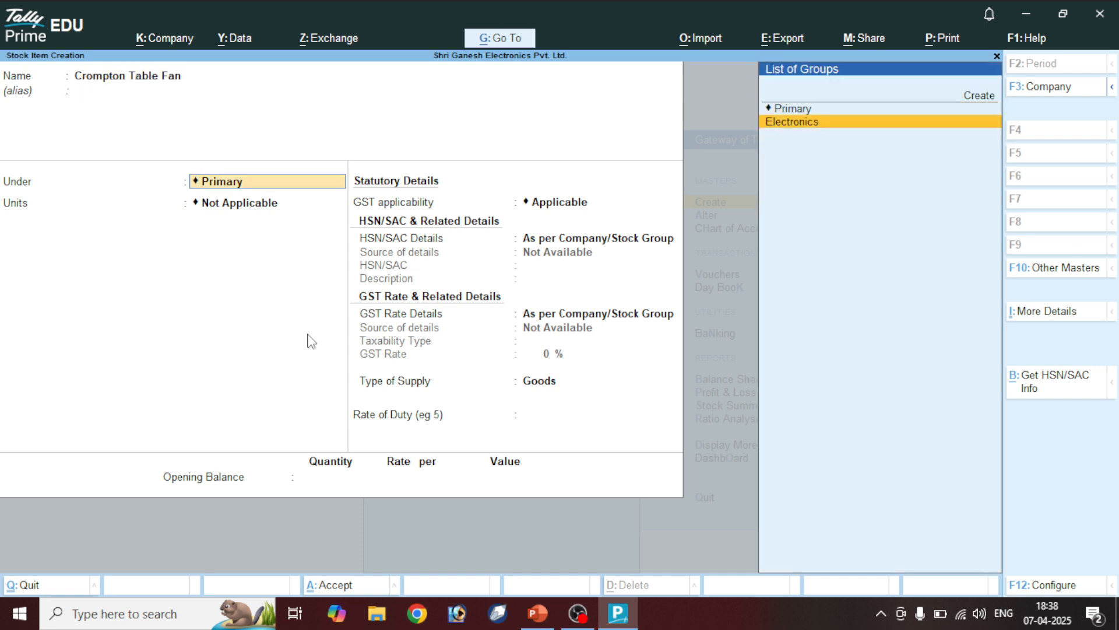
{"action": "key", "text": "Return"}
Set Nos units and specify HSN 7862 with description Crompton
{"action": "key", "text": "Return"}
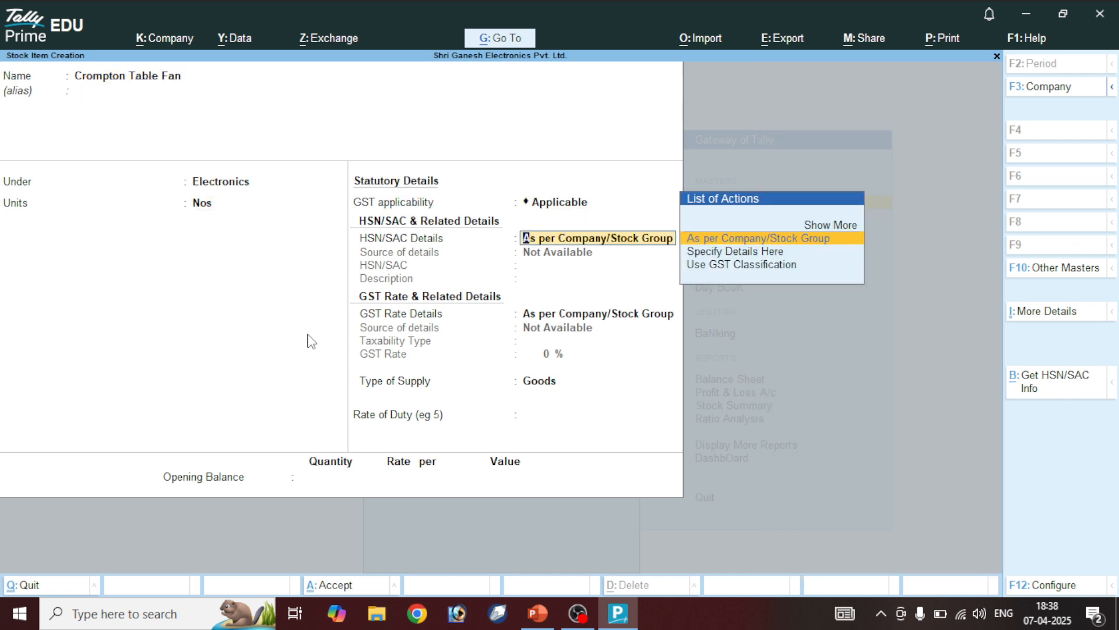
{"action": "key", "text": "Down"}
{"action": "key", "text": "Return"}
{"action": "type", "text": "7862"}
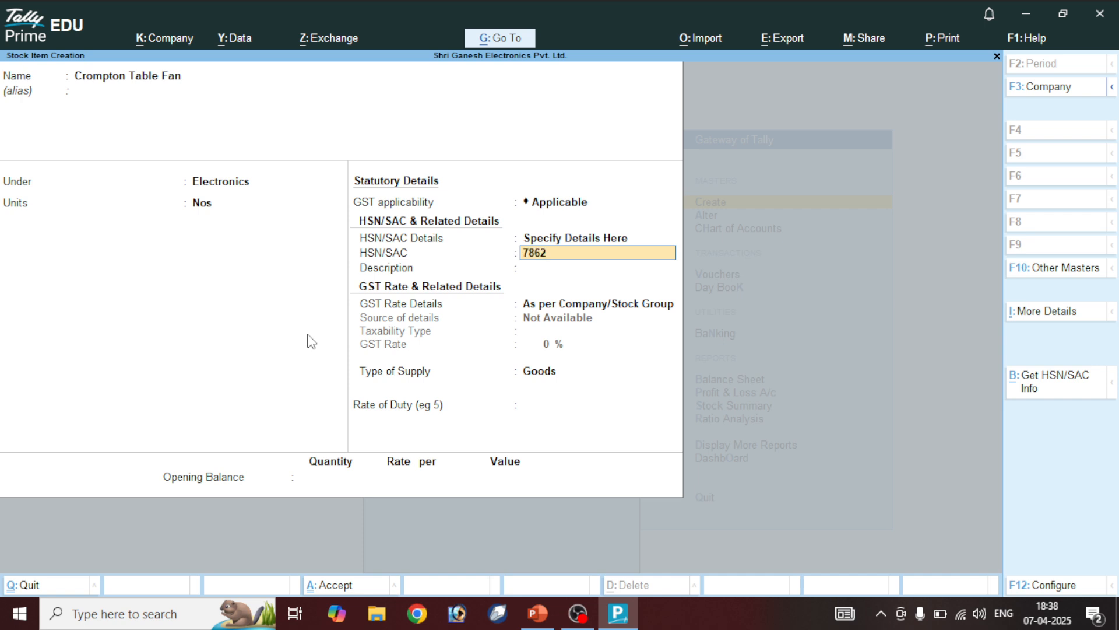
{"action": "key", "text": "Return"}
{"action": "type", "text": "Crom"}
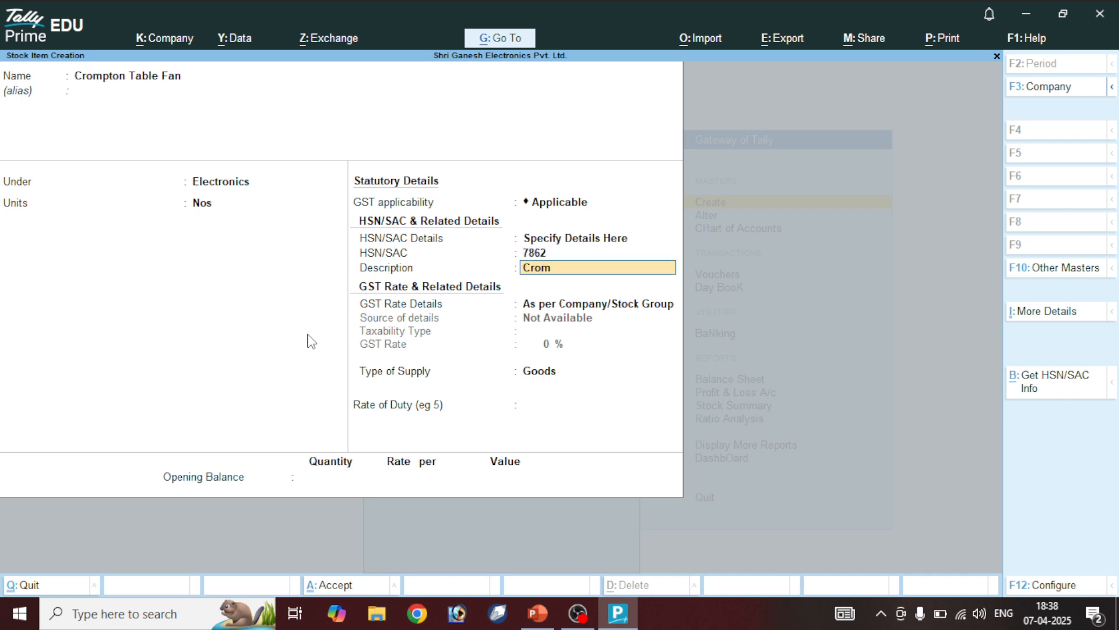
{"action": "type", "text": "pton"}
{"action": "key", "text": "Return"}
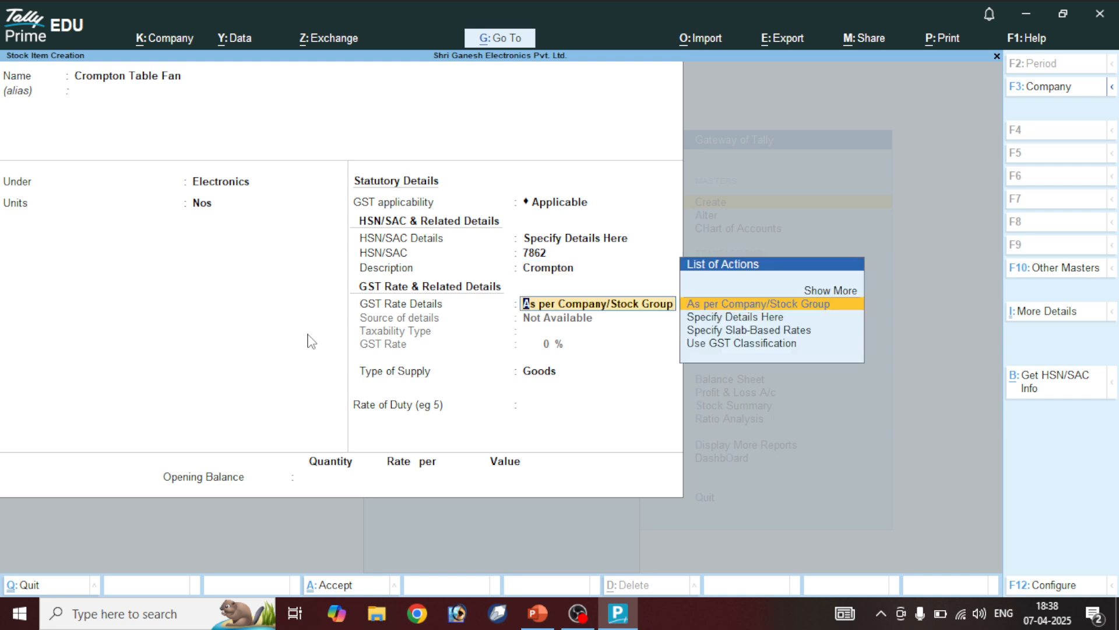
Specify GST rate details as Taxable at 5% Goods and save the item
{"action": "key", "text": "Down"}
{"action": "key", "text": "Return"}
{"action": "key", "text": "Return"}
{"action": "key", "text": "Return"}
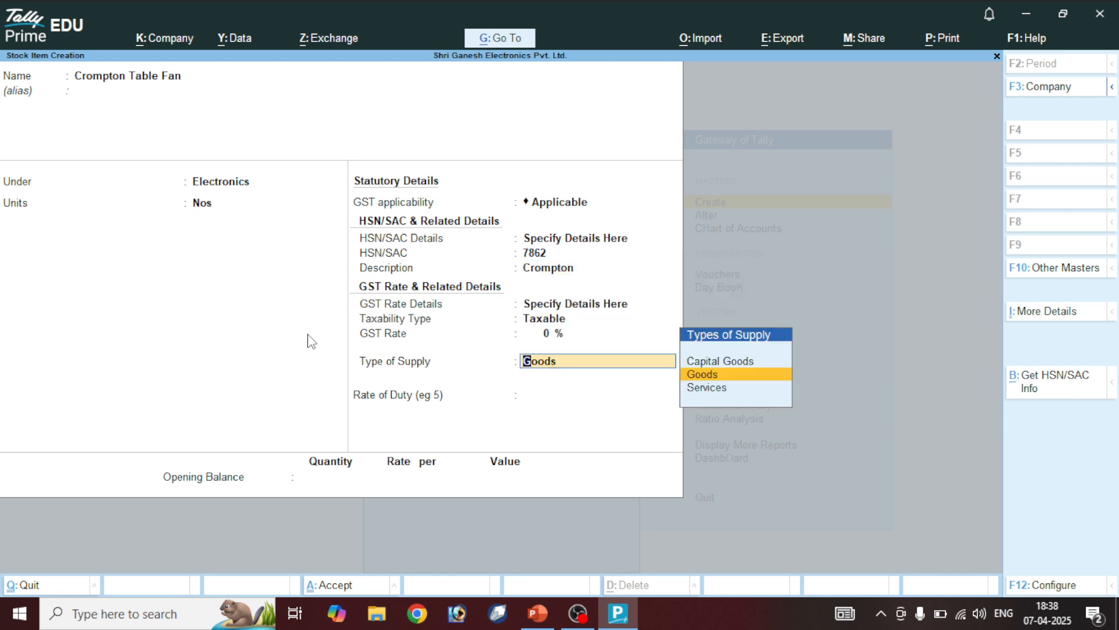
{"action": "key", "text": "BackSpace"}
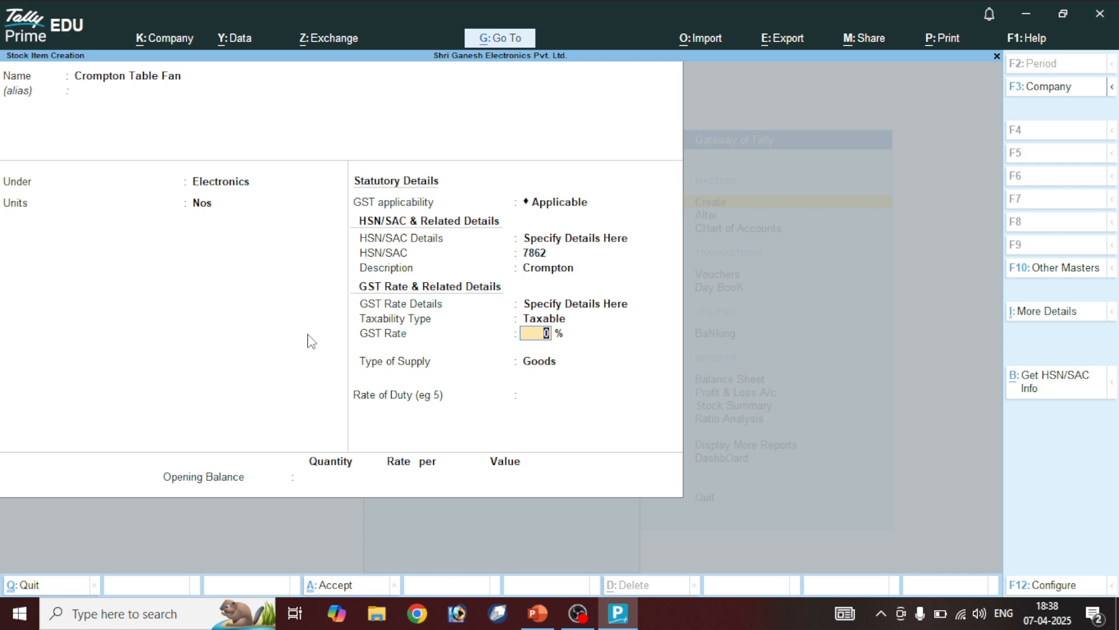
{"action": "type", "text": "5"}
{"action": "key", "text": "Return"}
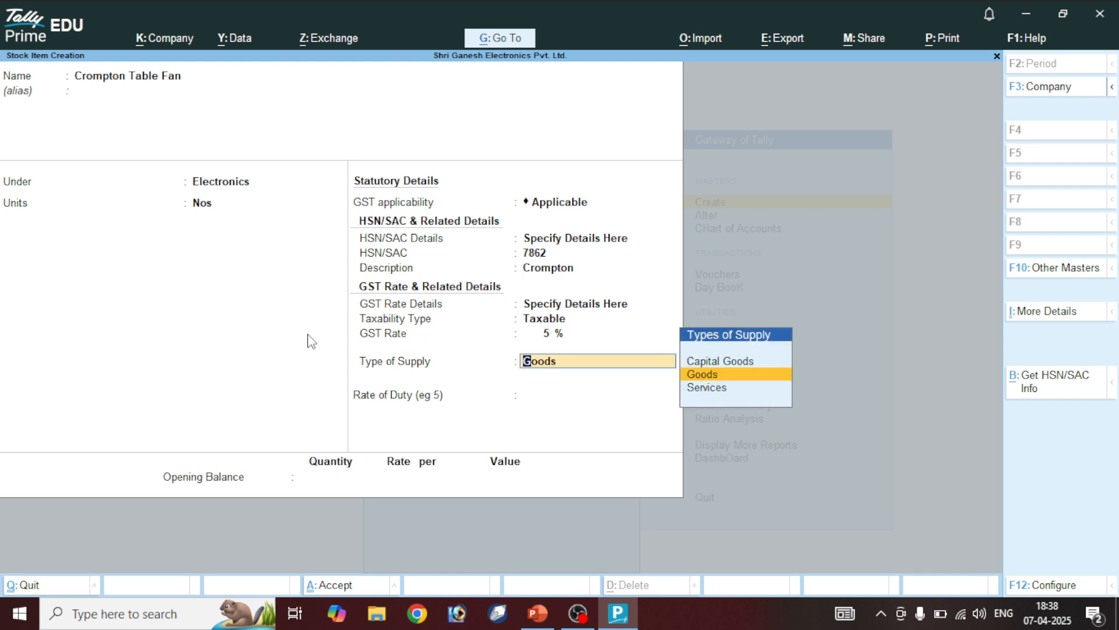
{"action": "key", "text": "ctrl"}
{"action": "key", "text": "ctrl+a"}
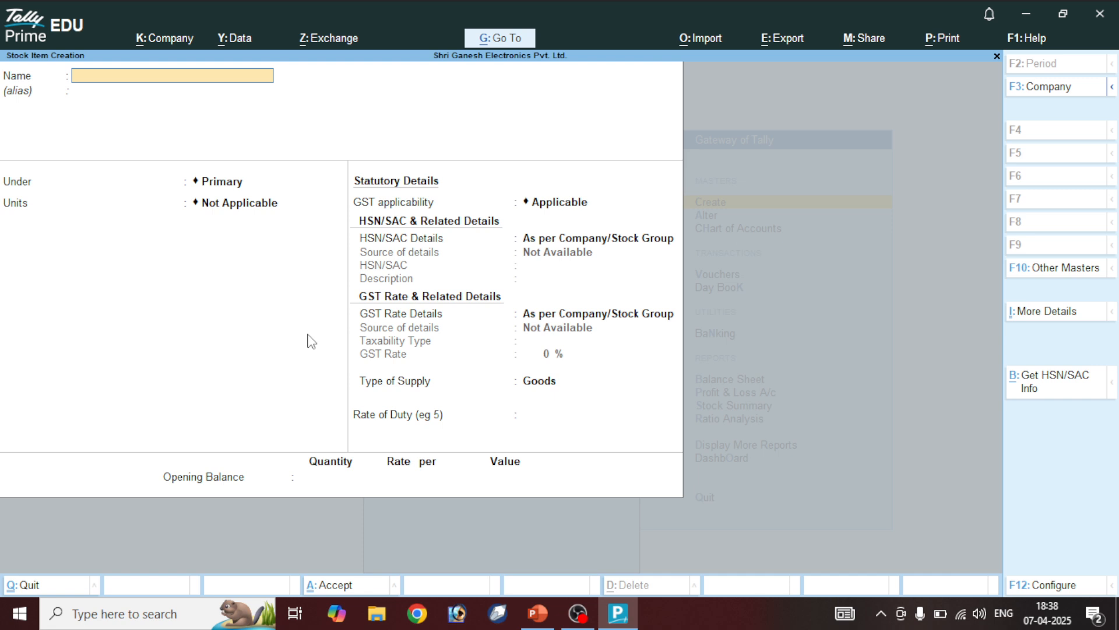
Name the item Havels Table Fan, under Electronics, with Nos as the unit
{"action": "type", "text": "Havels Table FanH"}
{"action": "key", "text": "Delete"}
{"action": "key", "text": "Return"}
{"action": "key", "text": "Return"}
{"action": "key", "text": "Down"}
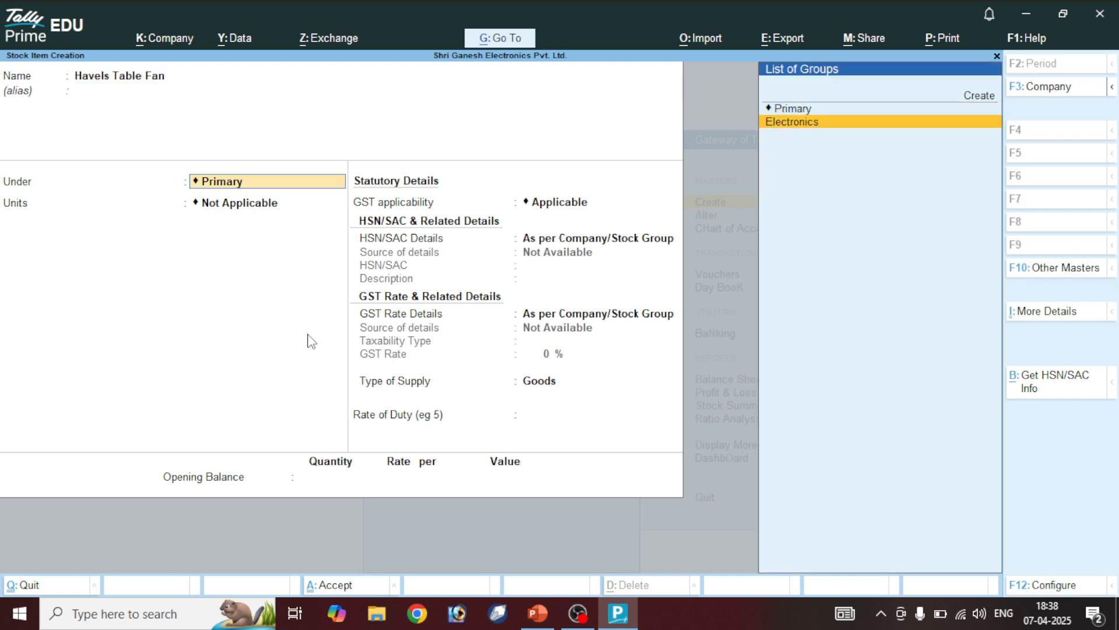
{"action": "key", "text": "Return"}
{"action": "key", "text": "Down"}
{"action": "key", "text": "Return"}
Specify HSN details here: code 7838 with description Havels
{"action": "key", "text": "Return"}
{"action": "key", "text": "Down"}
{"action": "key", "text": "Return"}
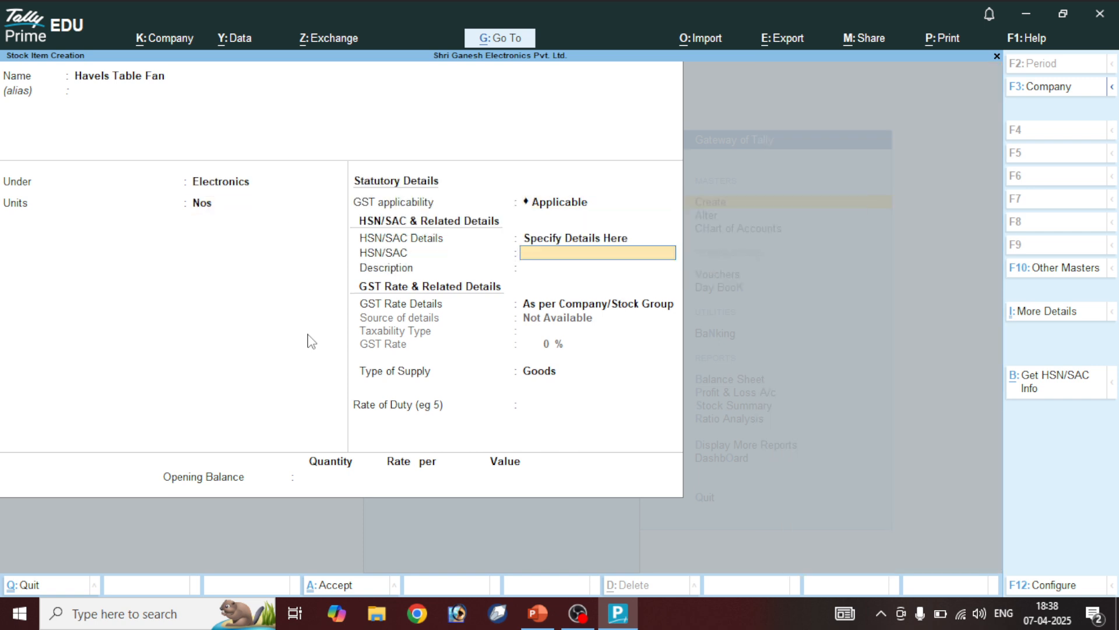
{"action": "type", "text": "7838"}
{"action": "key", "text": "Return"}
{"action": "type", "text": "Havels"}
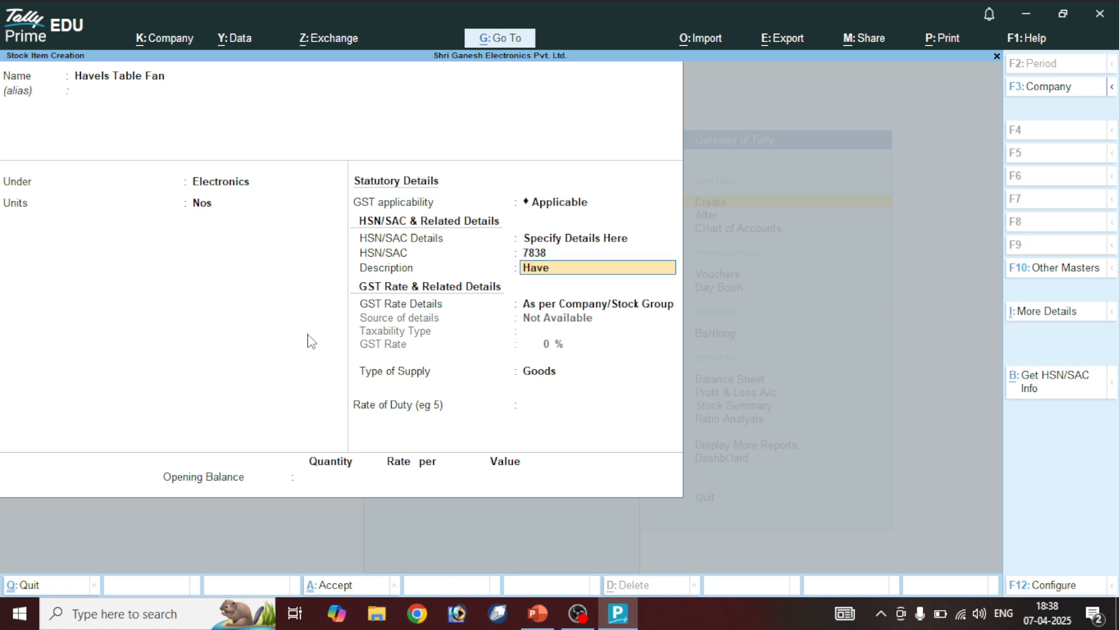
{"action": "key", "text": "Return"}
Specify GST rate details as Taxable at 18% Goods and save the item
{"action": "key", "text": "Down"}
{"action": "key", "text": "Return"}
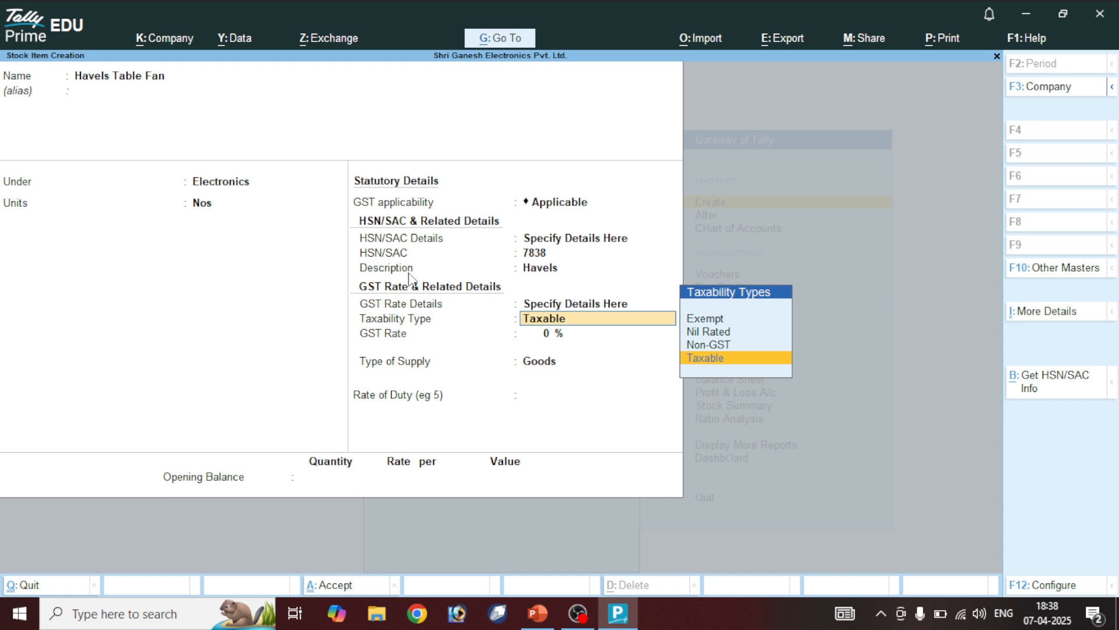
{"action": "key", "text": "Return"}
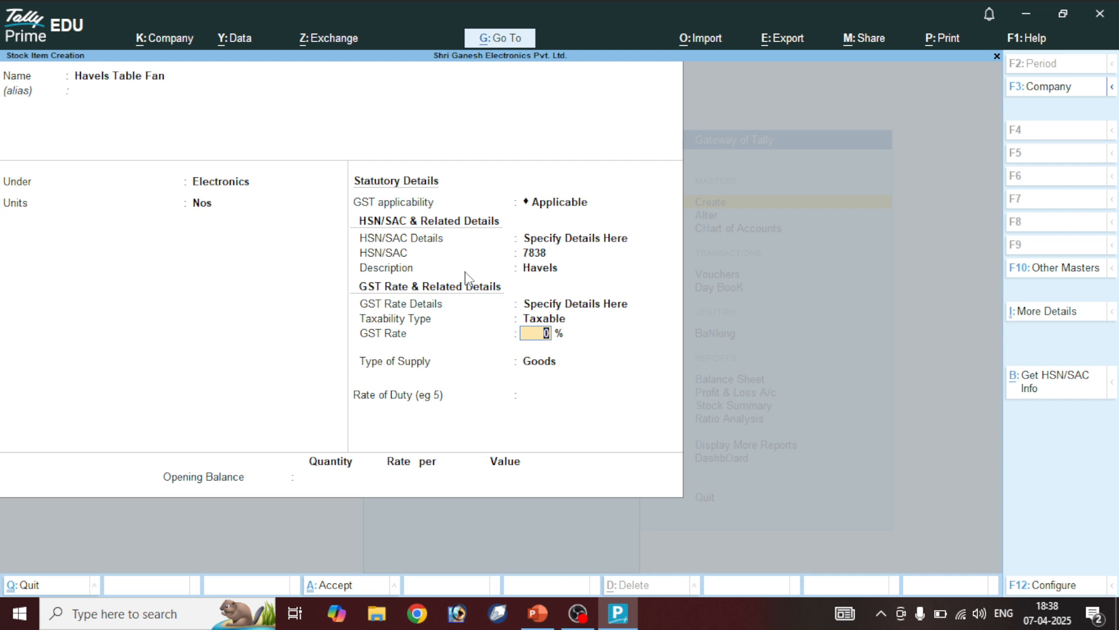
{"action": "type", "text": "18"}
{"action": "key", "text": "Return"}
{"action": "key", "text": "ctrl"}
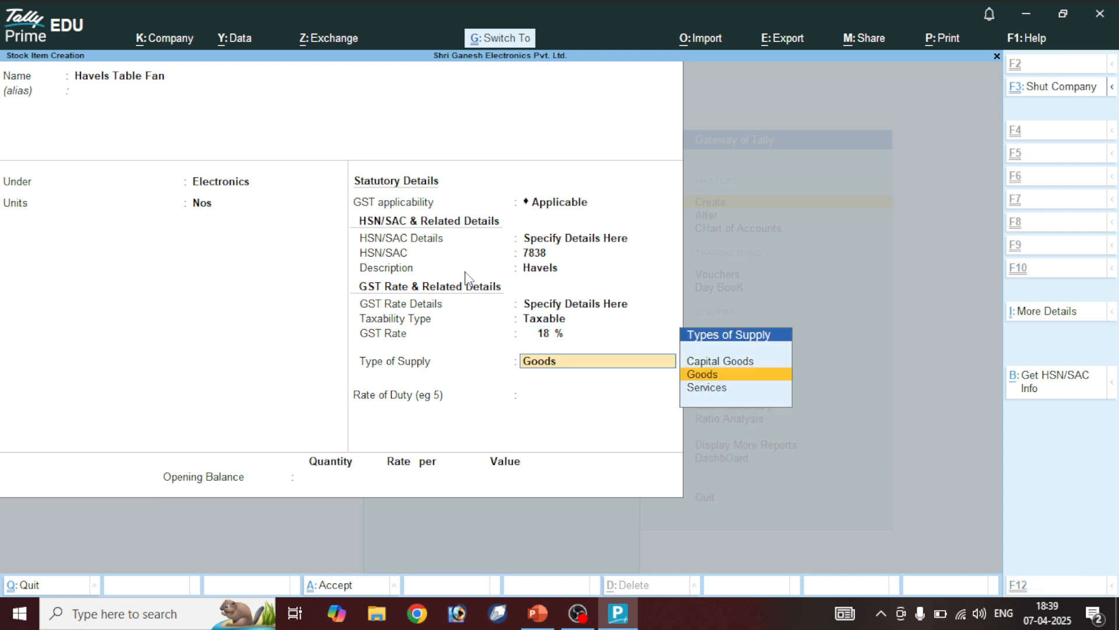
{"action": "key", "text": "ctrl+a"}
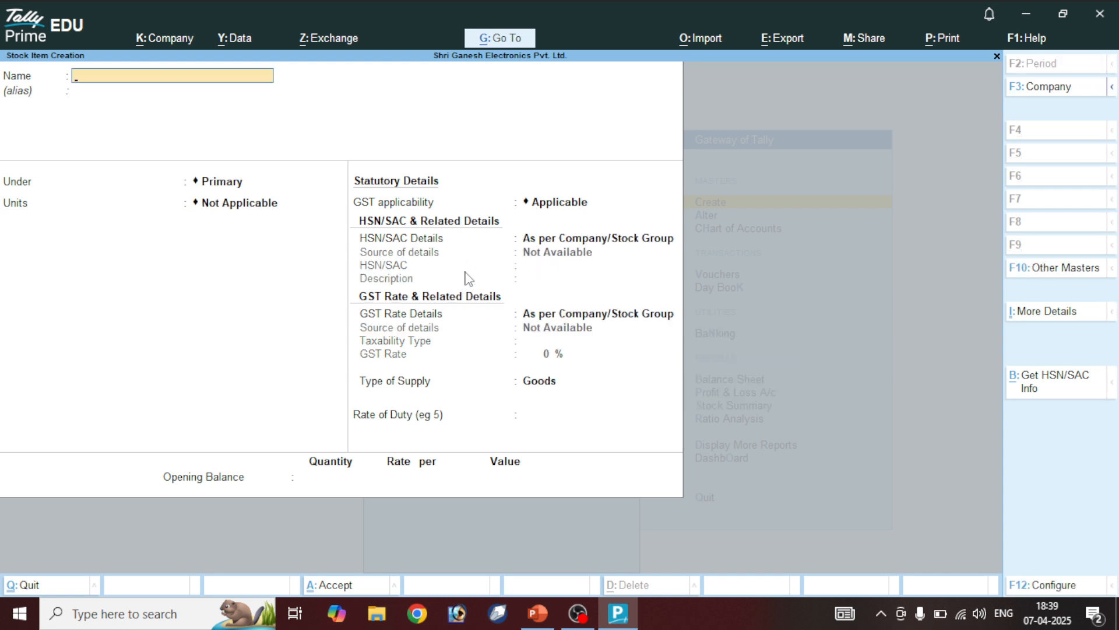
Quit the blank creation form and review Havels Ceiling Fan, accepting it unchanged
{"action": "key", "text": "Escape"}
{"action": "key", "text": "y"}
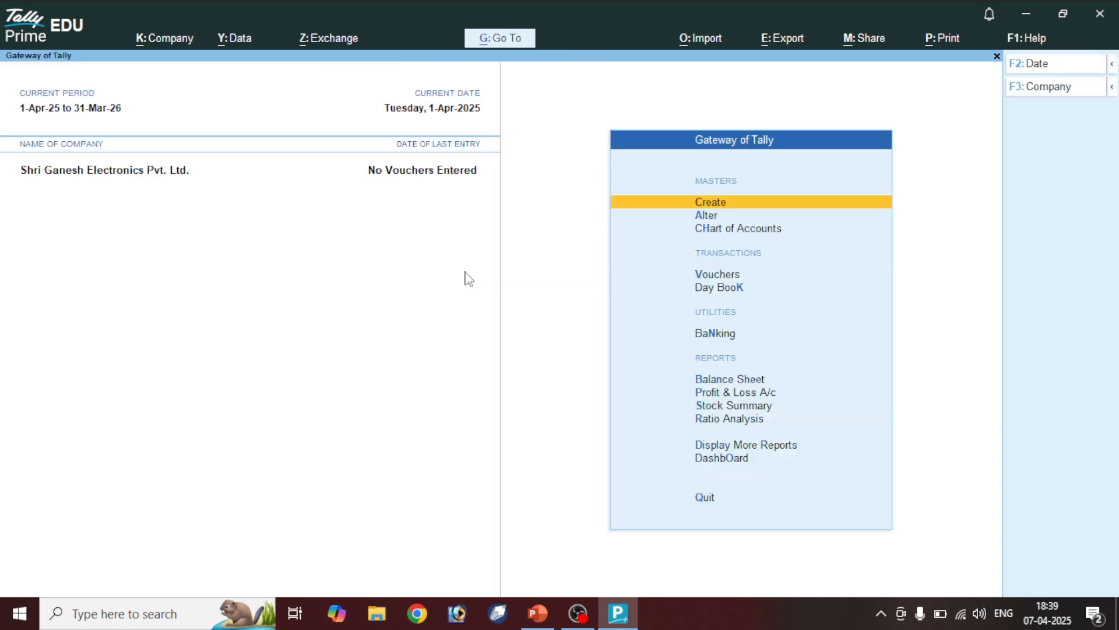
{"action": "key", "text": "Down"}
{"action": "key", "text": "Return"}
{"action": "key", "text": "Down"}
{"action": "key", "text": "Down"}
{"action": "key", "text": "Down"}
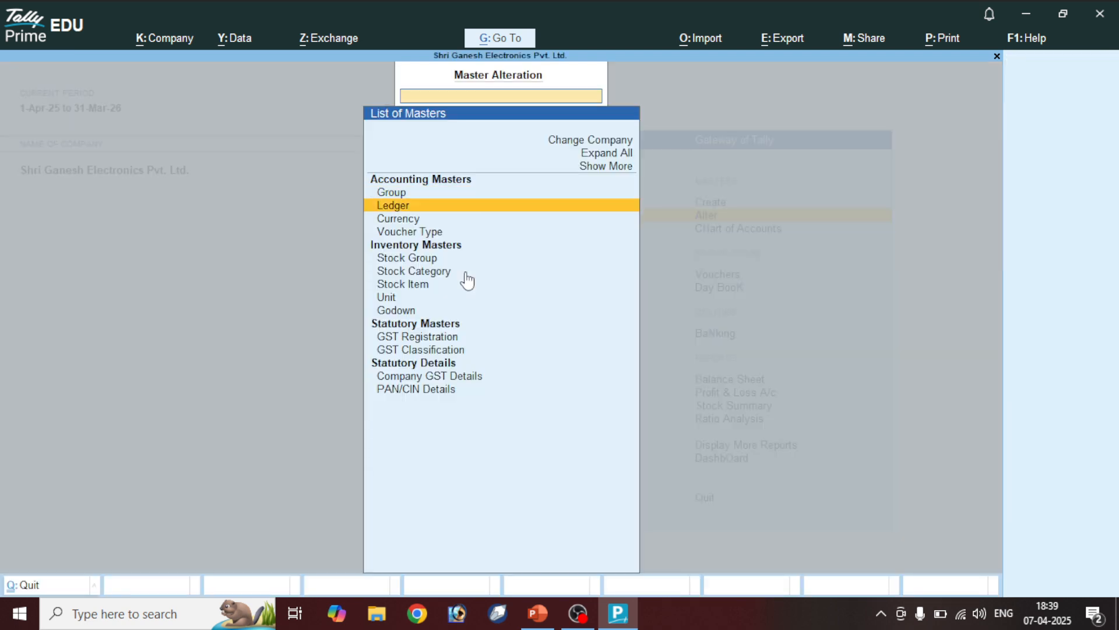
{"action": "key", "text": "Down"}
{"action": "key", "text": "Down"}
{"action": "key", "text": "Down"}
{"action": "key", "text": "Return"}
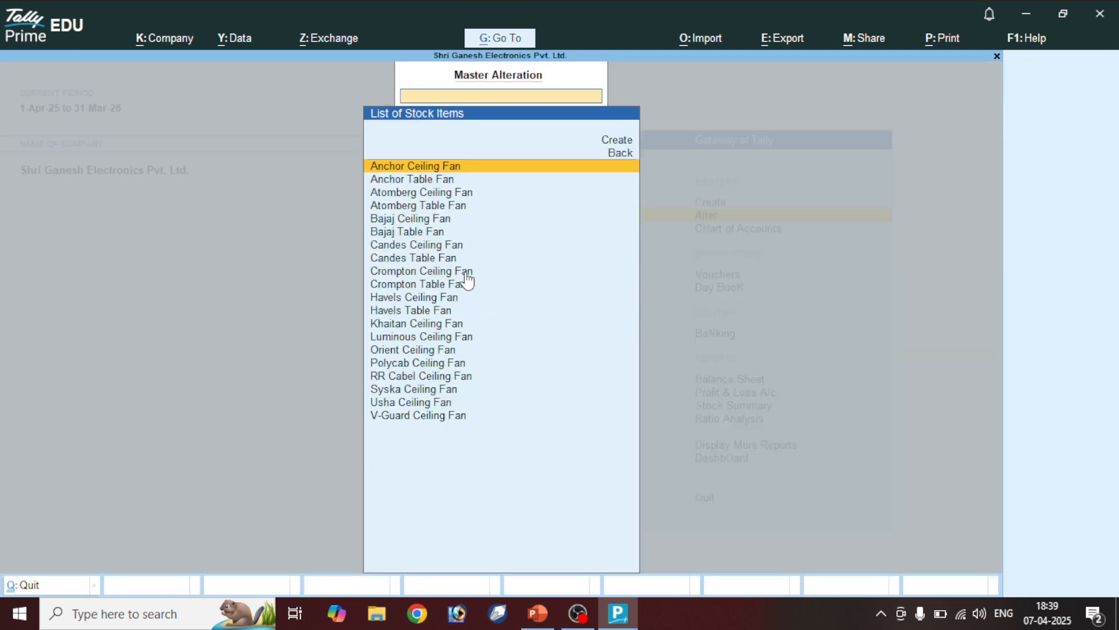
{"action": "type", "text": "Ha"}
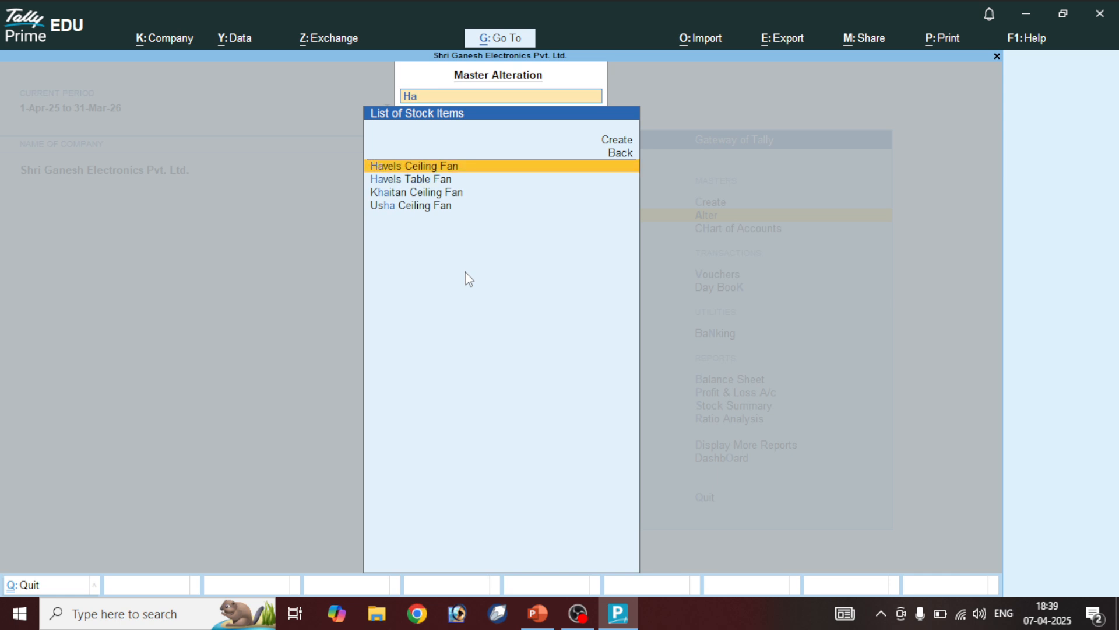
{"action": "key", "text": "Return"}
{"action": "key", "text": "Return"}
{"action": "key", "text": "Return"}
{"action": "key", "text": "Return"}
{"action": "key", "text": "Return"}
{"action": "key", "text": "Return"}
{"action": "key", "text": "Return"}
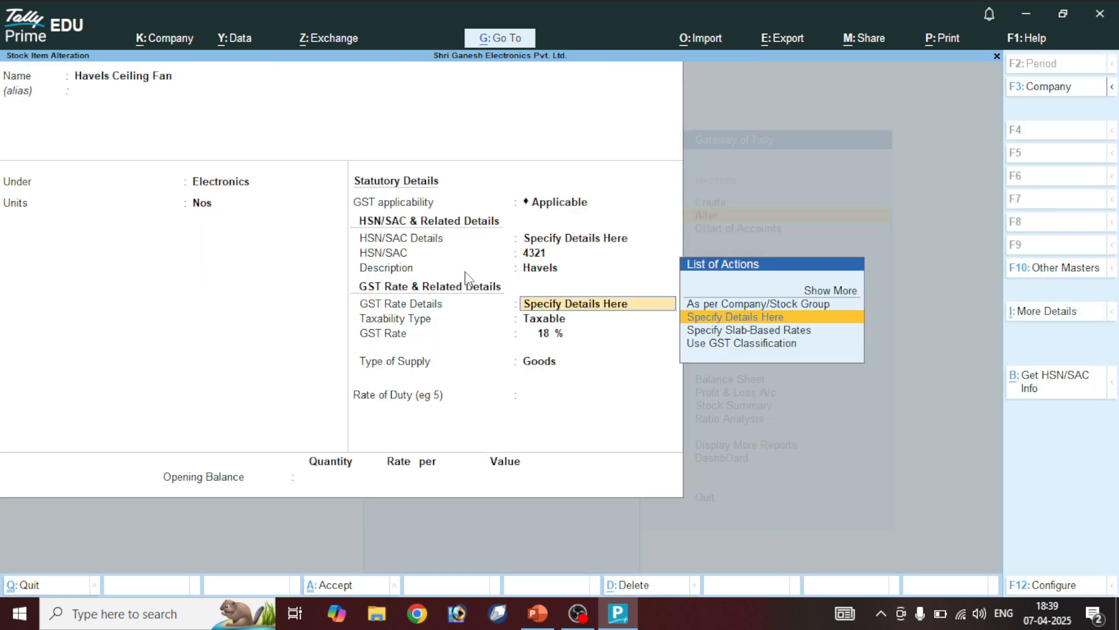
{"action": "key", "text": "Return"}
{"action": "key", "text": "ctrl+a"}
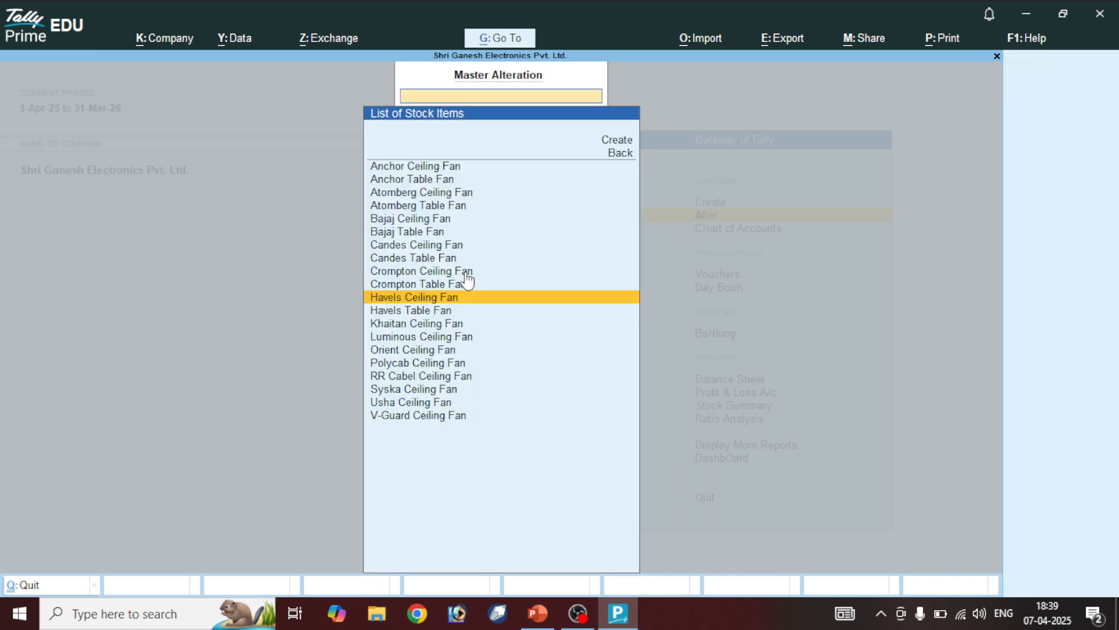
Review Anchor Ceiling Fan without saving and back out to Gateway of Tally
{"action": "key", "text": "Escape"}
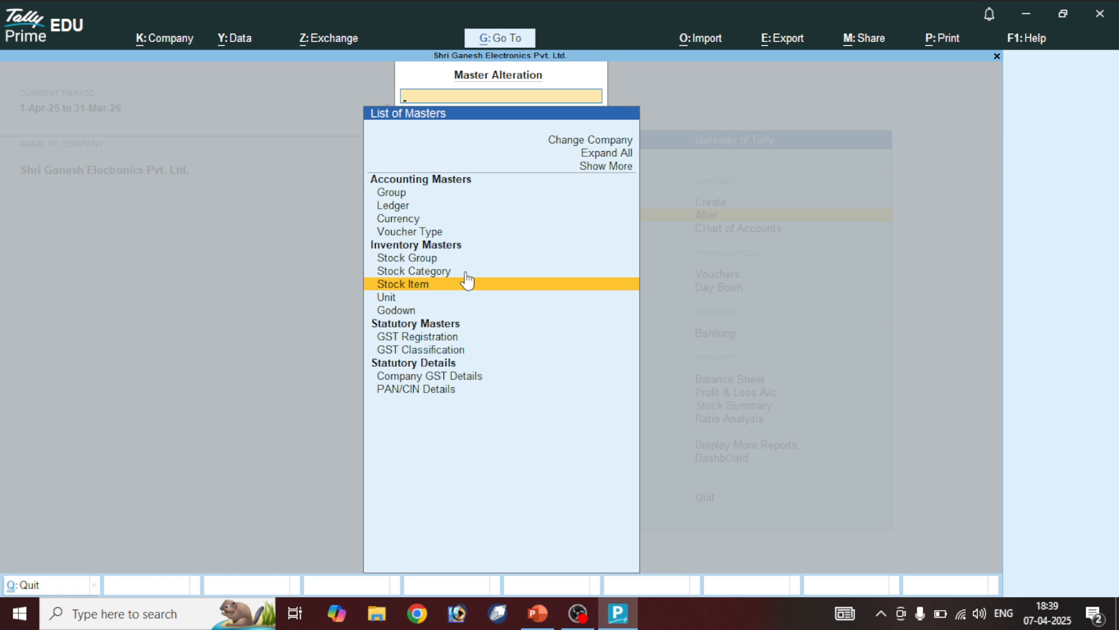
{"action": "key", "text": "Return"}
{"action": "key", "text": "Return"}
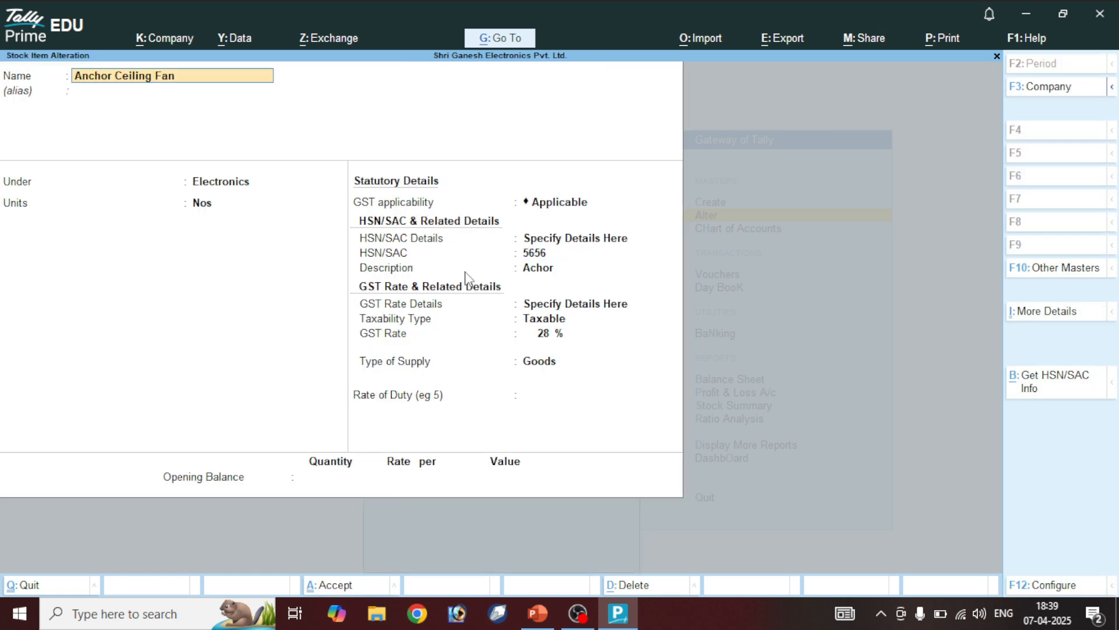
{"action": "key", "text": "BackSpace"}
{"action": "key", "text": "Escape"}
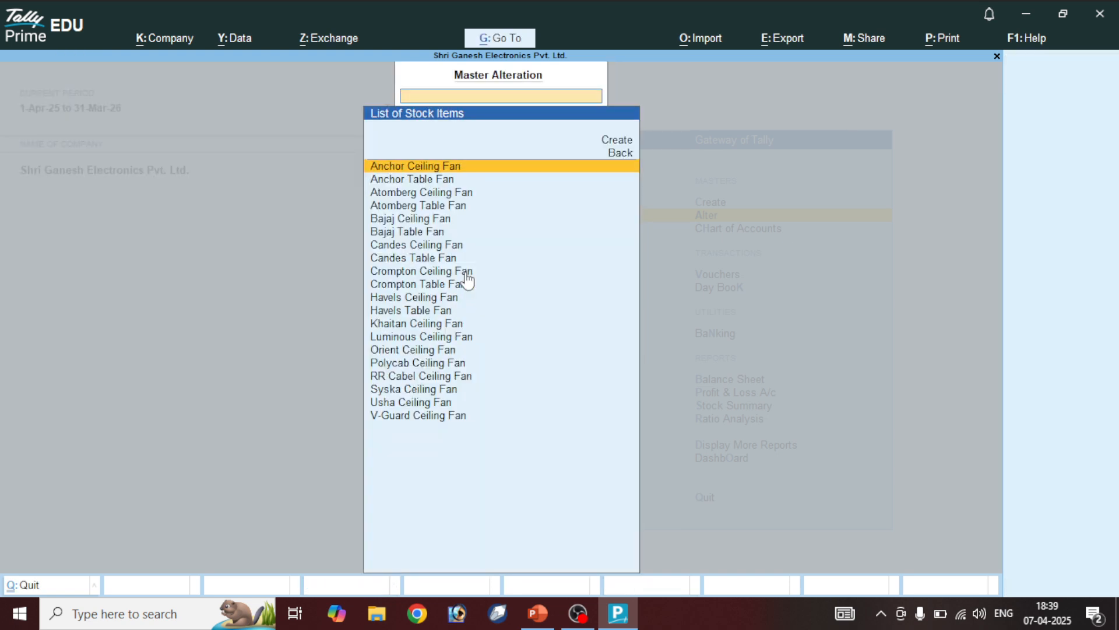
{"action": "key", "text": "Escape"}
{"action": "key", "text": "Escape"}
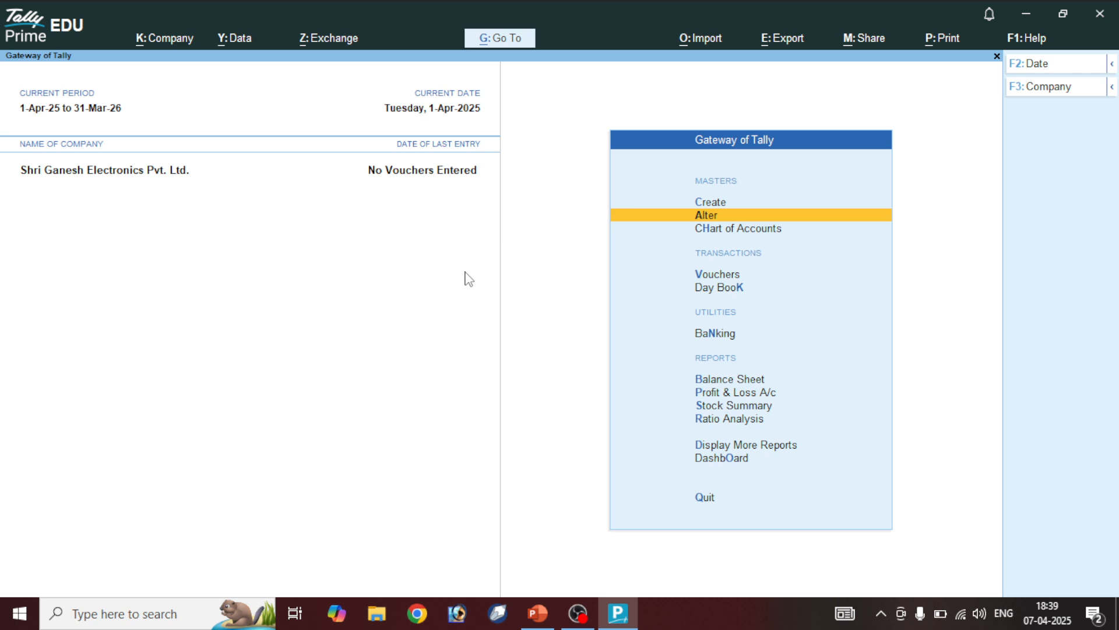
Start a new stock item named Khaitan Table Fan
{"action": "key", "text": "Up"}
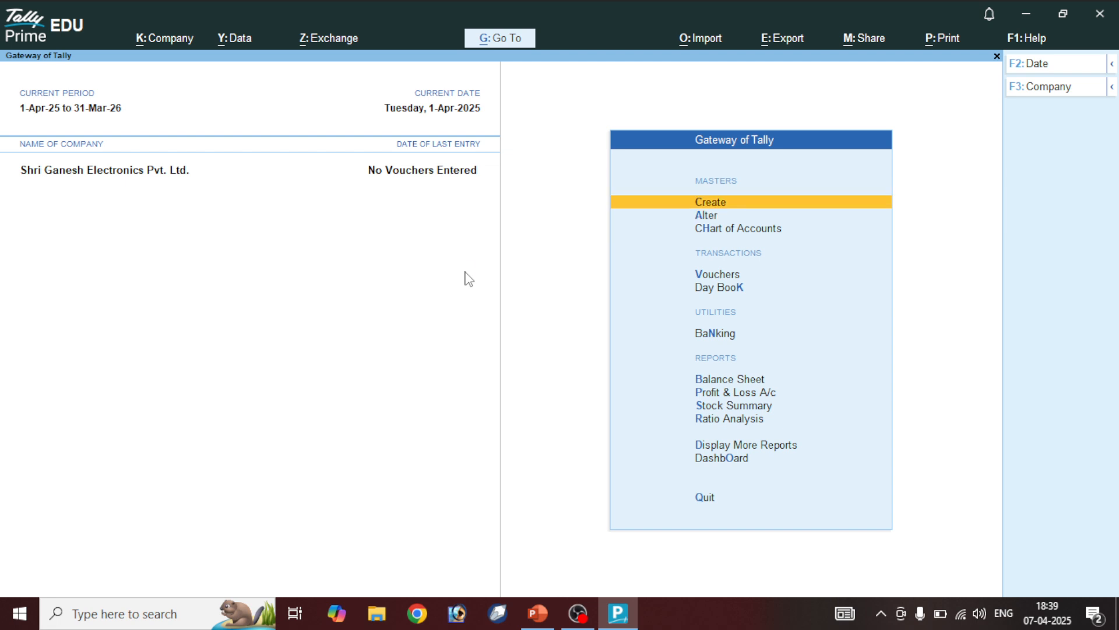
{"action": "key", "text": "Return"}
{"action": "key", "text": "Down"}
{"action": "key", "text": "Down"}
{"action": "key", "text": "Down"}
{"action": "key", "text": "Down"}
{"action": "key", "text": "Down"}
{"action": "key", "text": "Down"}
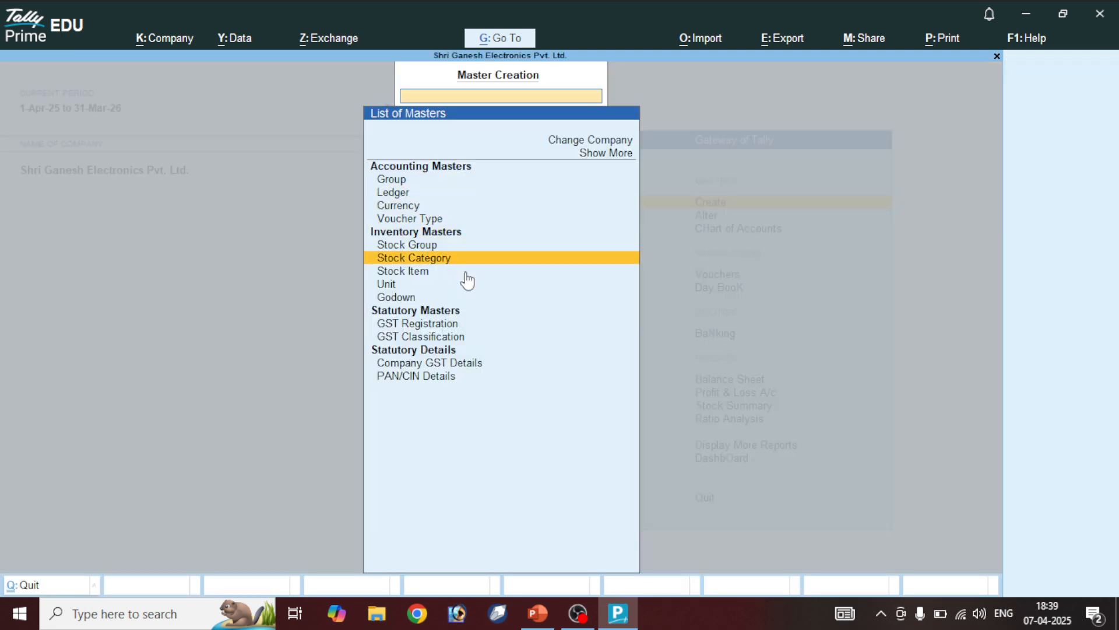
{"action": "key", "text": "Down"}
{"action": "key", "text": "Return"}
{"action": "type", "text": "Khai"}
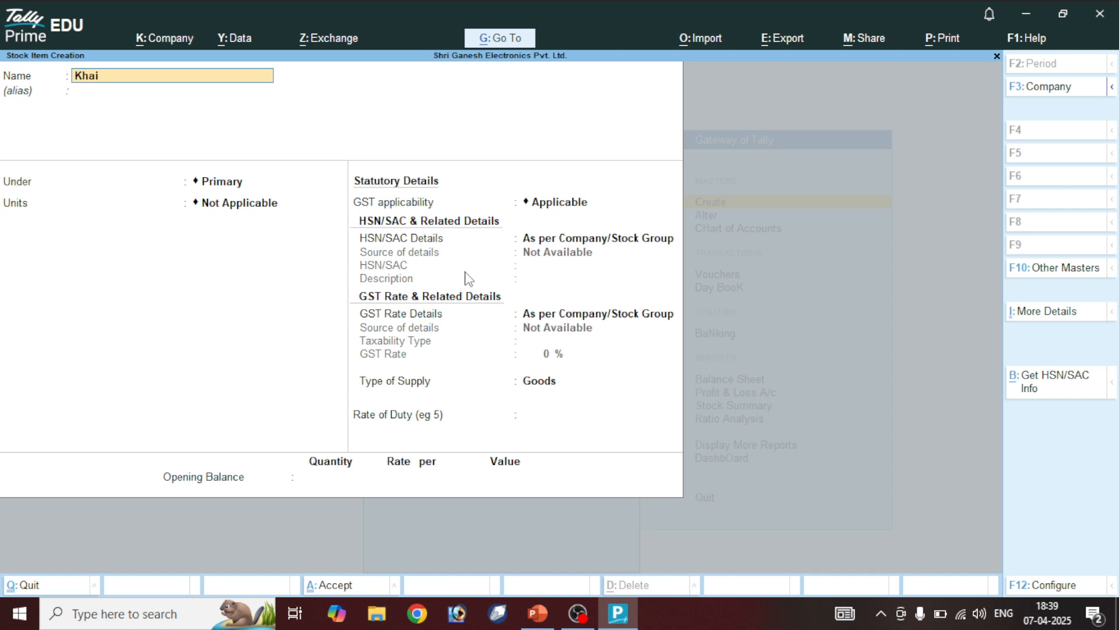
{"action": "type", "text": "tan Table Fan"}
{"action": "type", "text": "K"}
{"action": "key", "text": "Delete"}
{"action": "key", "text": "Return"}
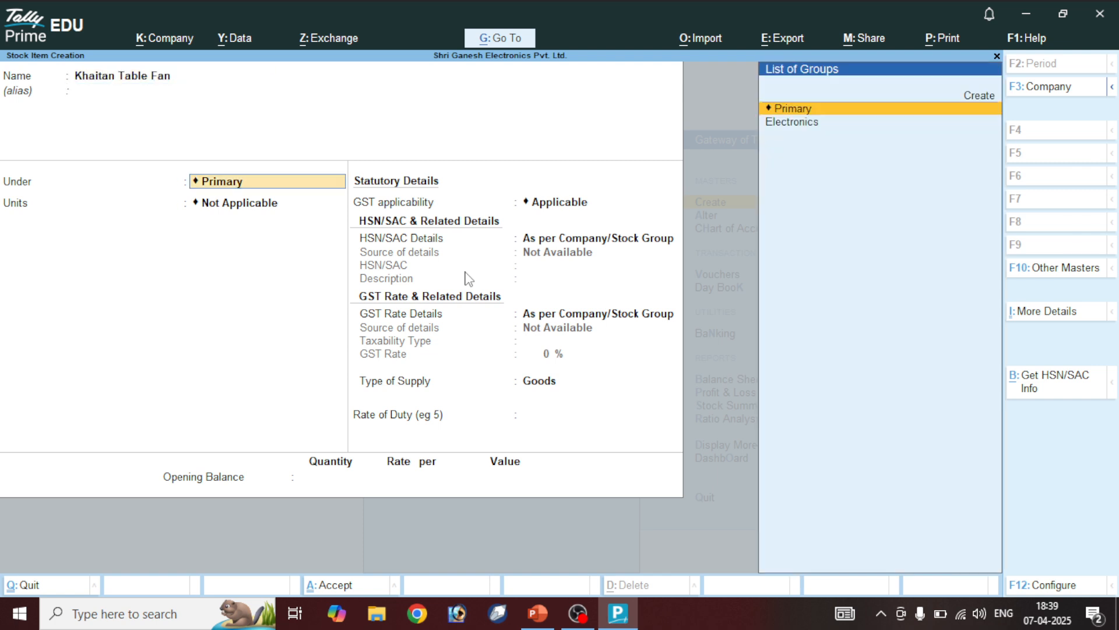
Put it under Electronics in Nos, with HSN 7836 and description Khaitan
{"action": "key", "text": "Down"}
{"action": "key", "text": "Return"}
{"action": "key", "text": "Down"}
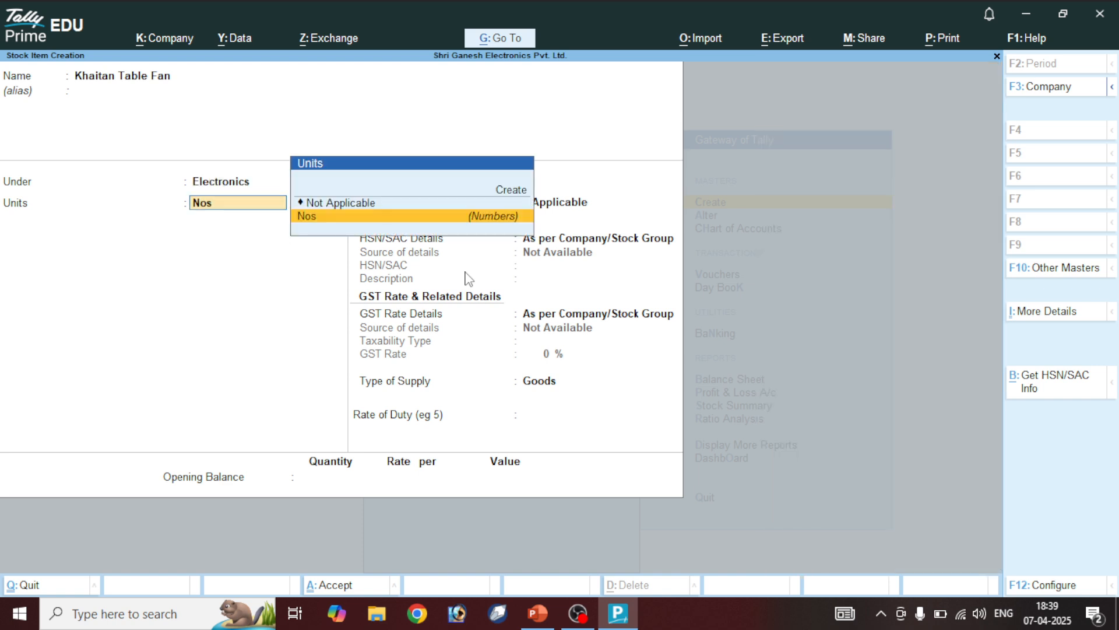
{"action": "key", "text": "Return"}
{"action": "key", "text": "Return"}
{"action": "key", "text": "Down"}
{"action": "key", "text": "Return"}
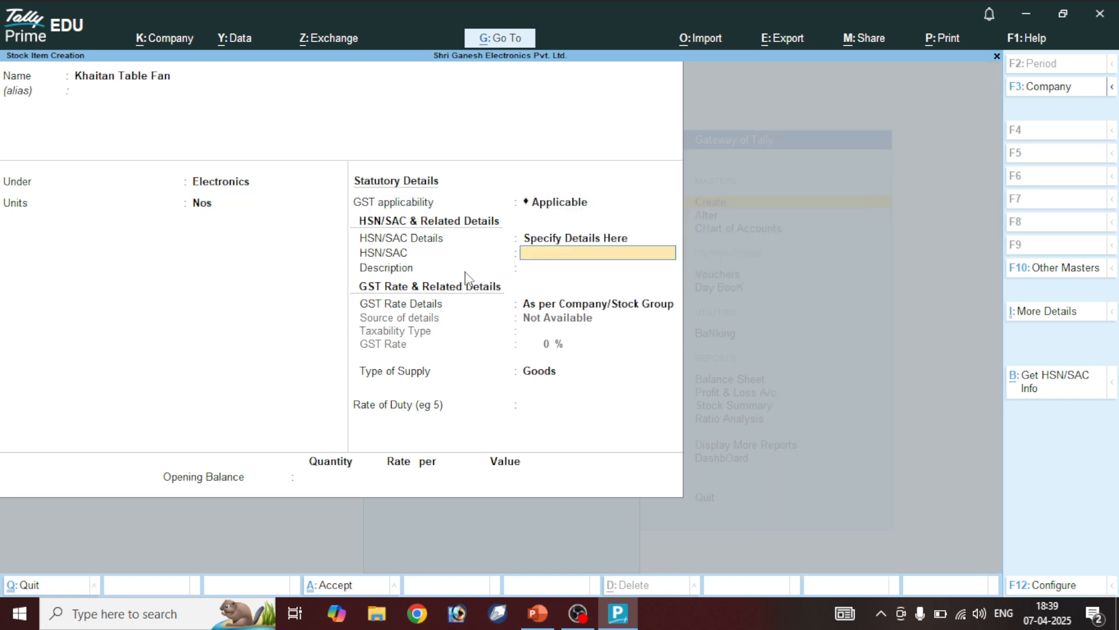
{"action": "type", "text": "7836"}
{"action": "key", "text": "Return"}
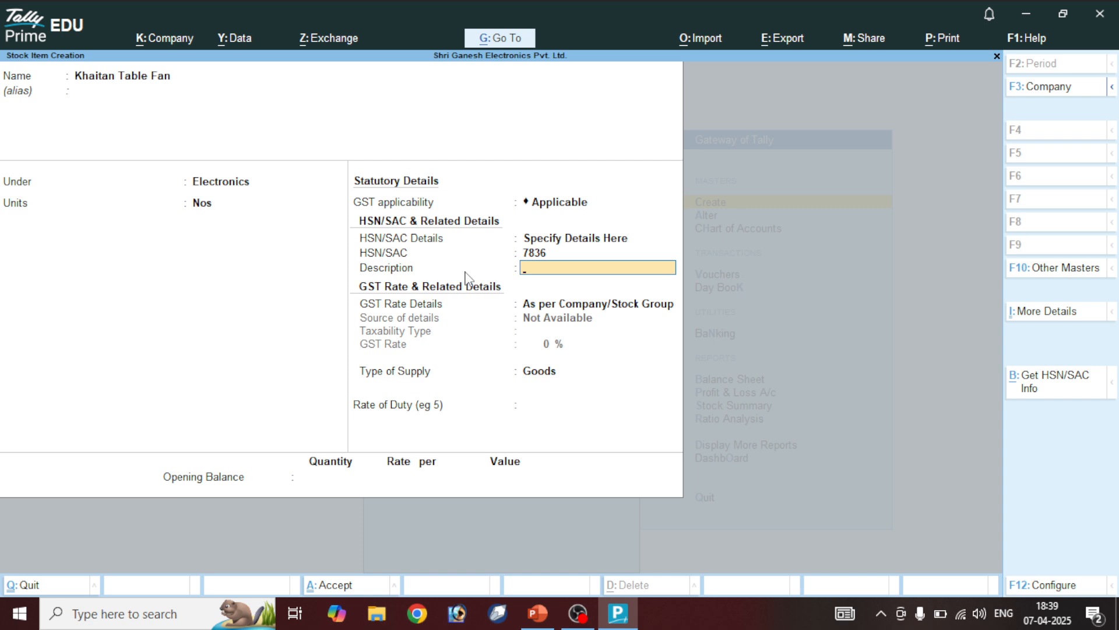
{"action": "type", "text": "Khaitan"}
{"action": "key", "text": "Return"}
Specify GST rate details as Taxable at 12% and save the item
{"action": "key", "text": "BackSpace"}
{"action": "key", "text": "Down"}
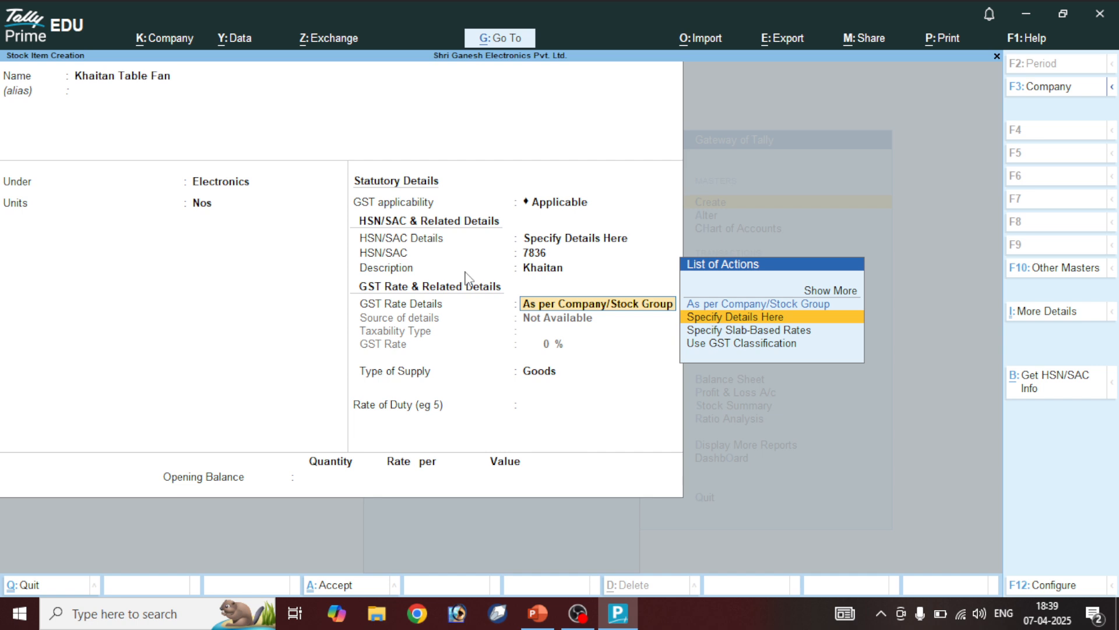
{"action": "key", "text": "Return"}
{"action": "key", "text": "Return"}
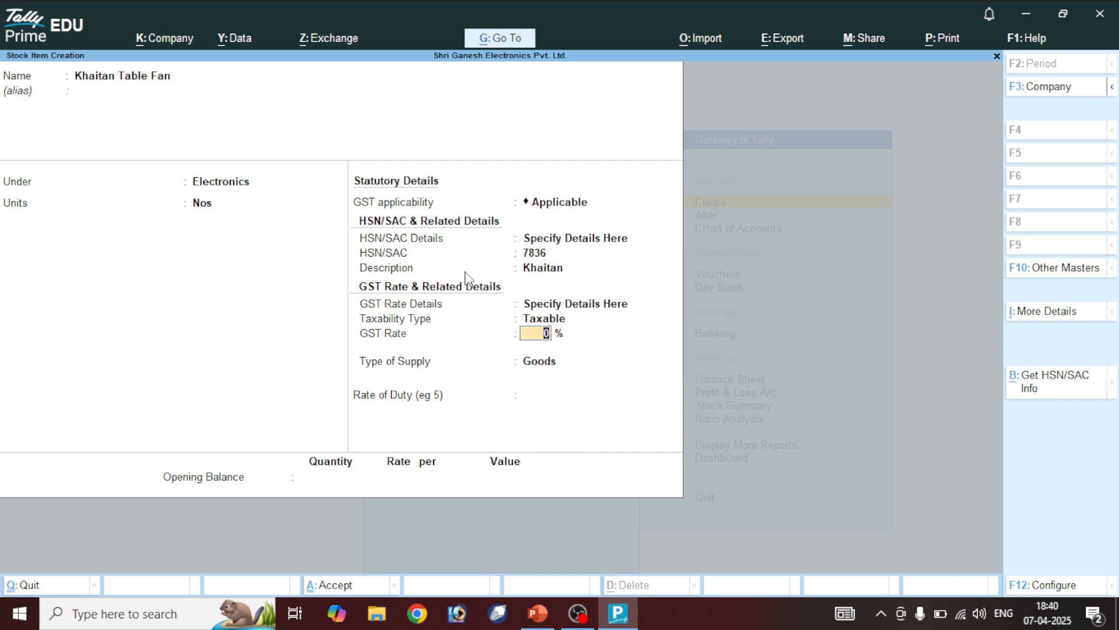
{"action": "type", "text": "12"}
{"action": "key", "text": "Return"}
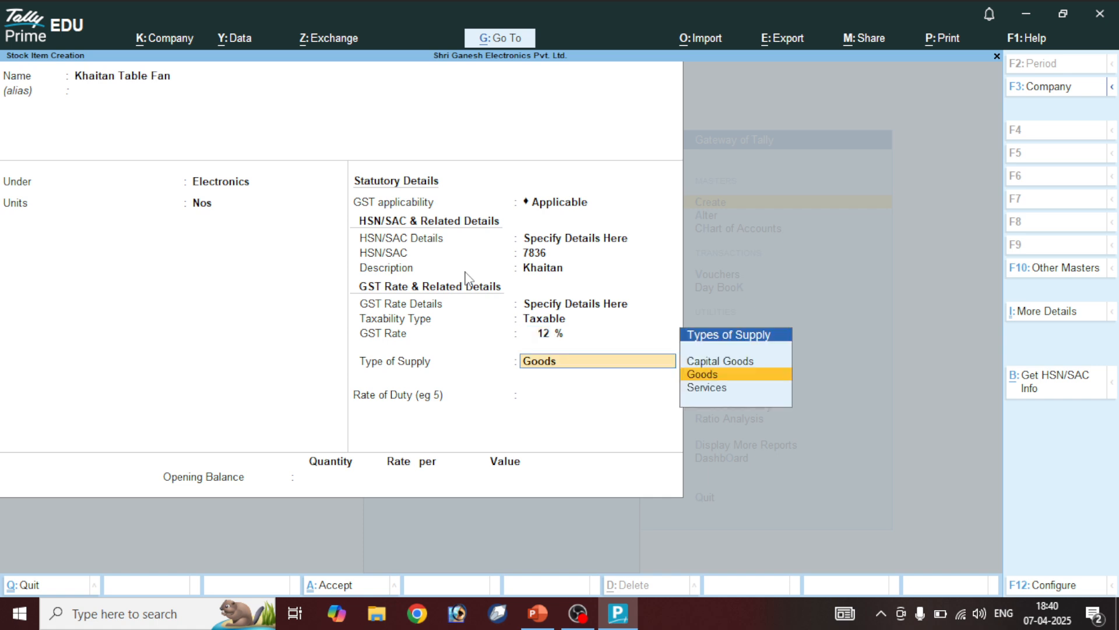
{"action": "key", "text": "ctrl+a"}
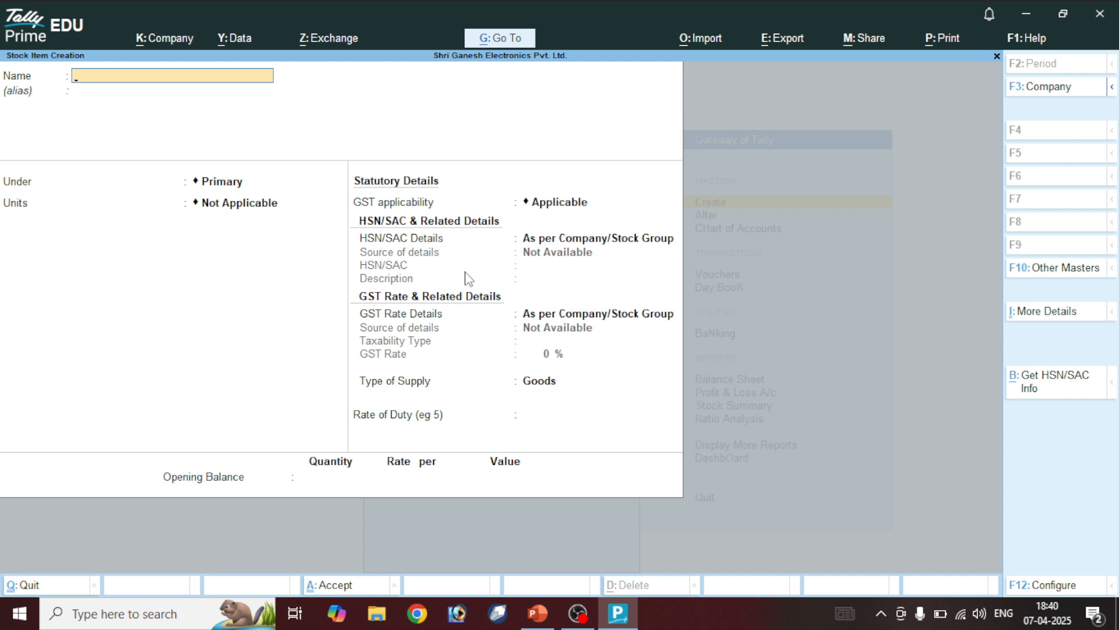
Name the item Luminous Table Fan, under Electronics, unit Nos, with GST applicable
{"action": "type", "text": "Luminous Table Fan"}
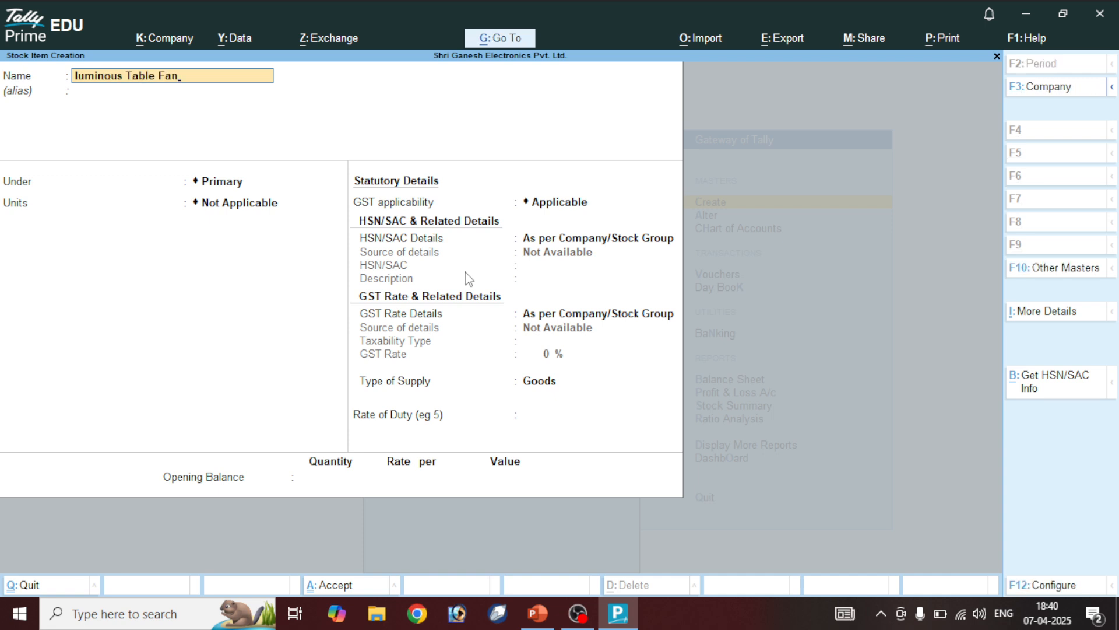
{"action": "type", "text": "L"}
{"action": "key", "text": "Delete"}
{"action": "key", "text": "Return"}
{"action": "key", "text": "Down"}
{"action": "key", "text": "Return"}
{"action": "key", "text": "Down"}
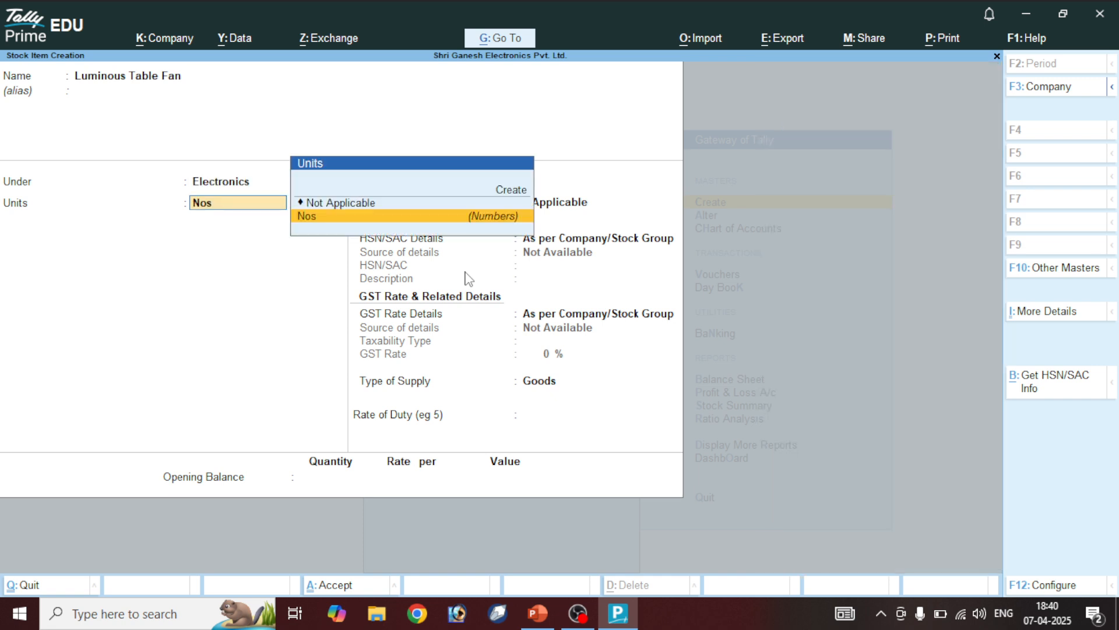
{"action": "key", "text": "Return"}
{"action": "key", "text": "Return"}
{"action": "key", "text": "Down"}
Enter HSN code 7863 and description Luminous
{"action": "key", "text": "Return"}
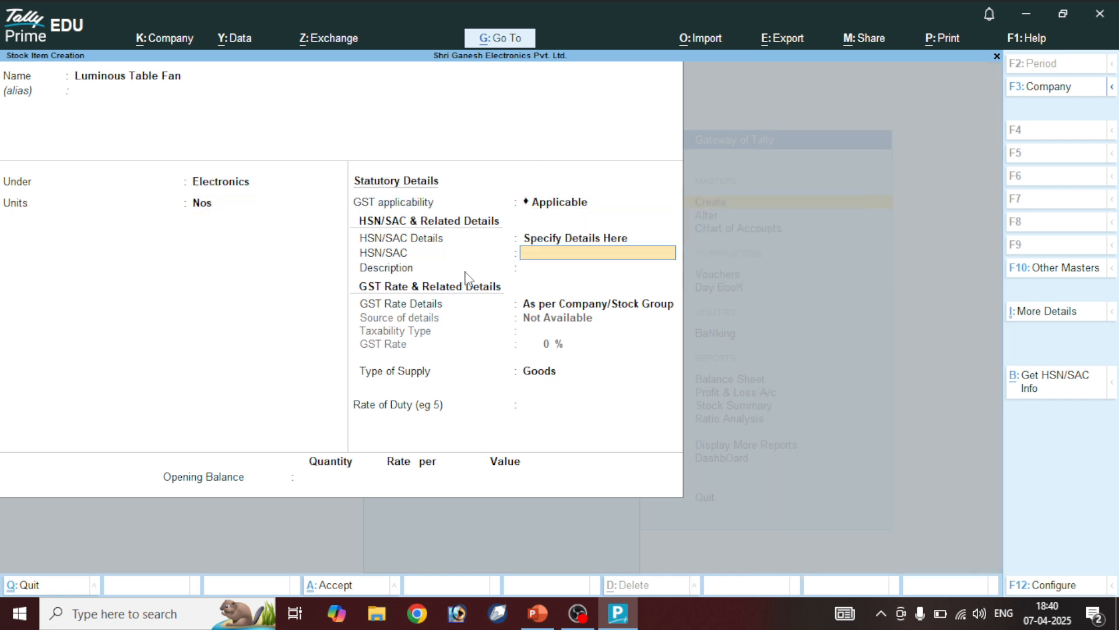
{"action": "type", "text": "7863"}
{"action": "key", "text": "Return"}
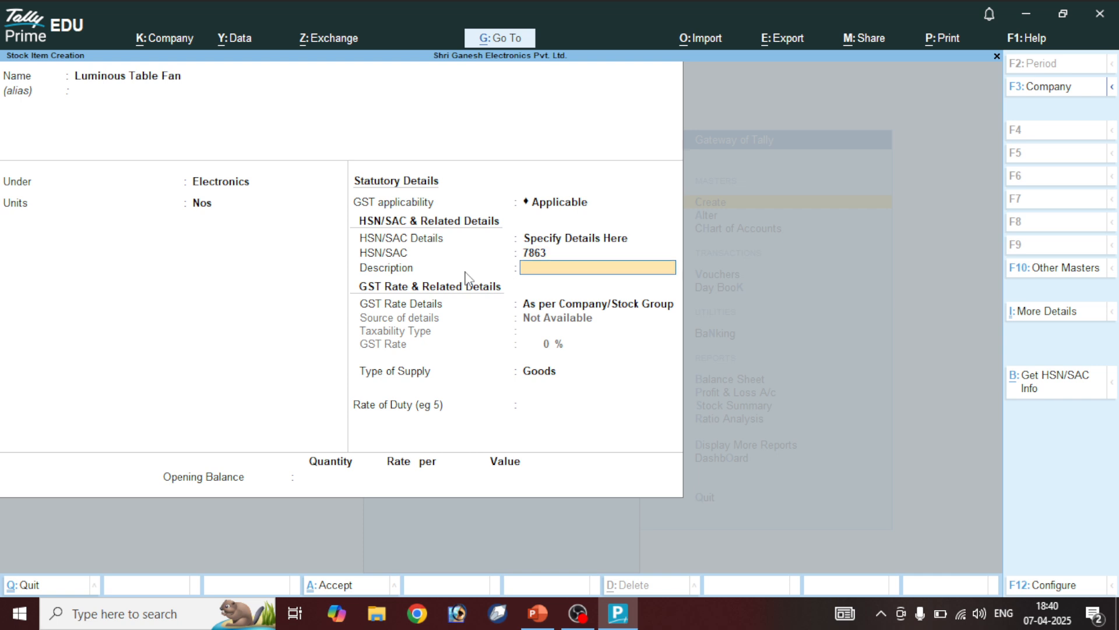
{"action": "type", "text": "Luminous"}
{"action": "key", "text": "Return"}
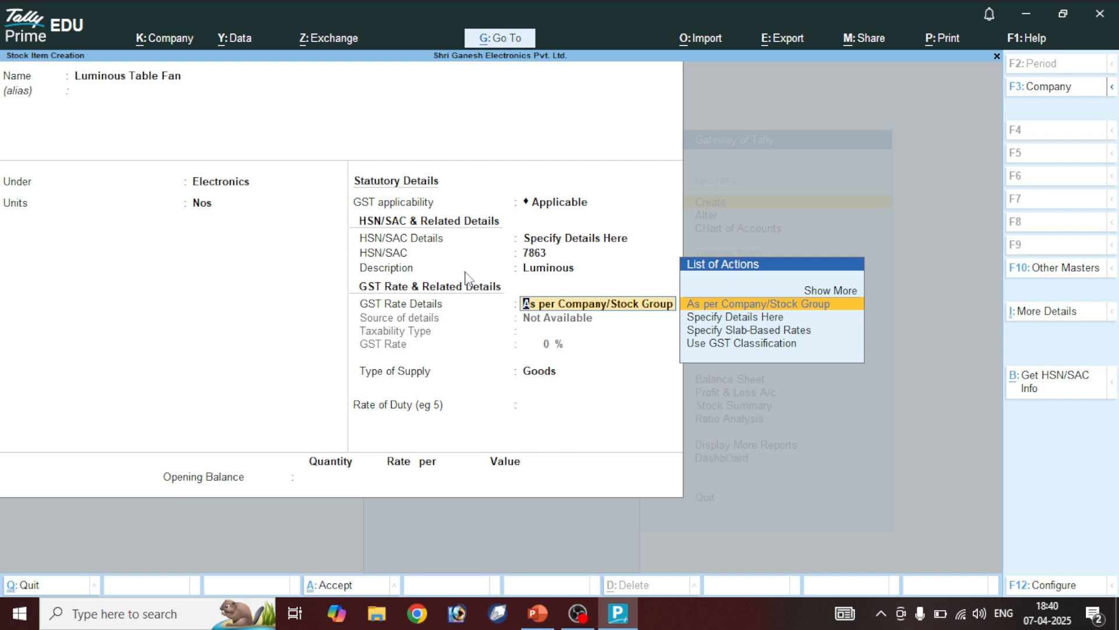
{"action": "key", "text": "Down"}
{"action": "key", "text": "Return"}
Set the GST rate to 18% taxable and save the item
{"action": "key", "text": "Return"}
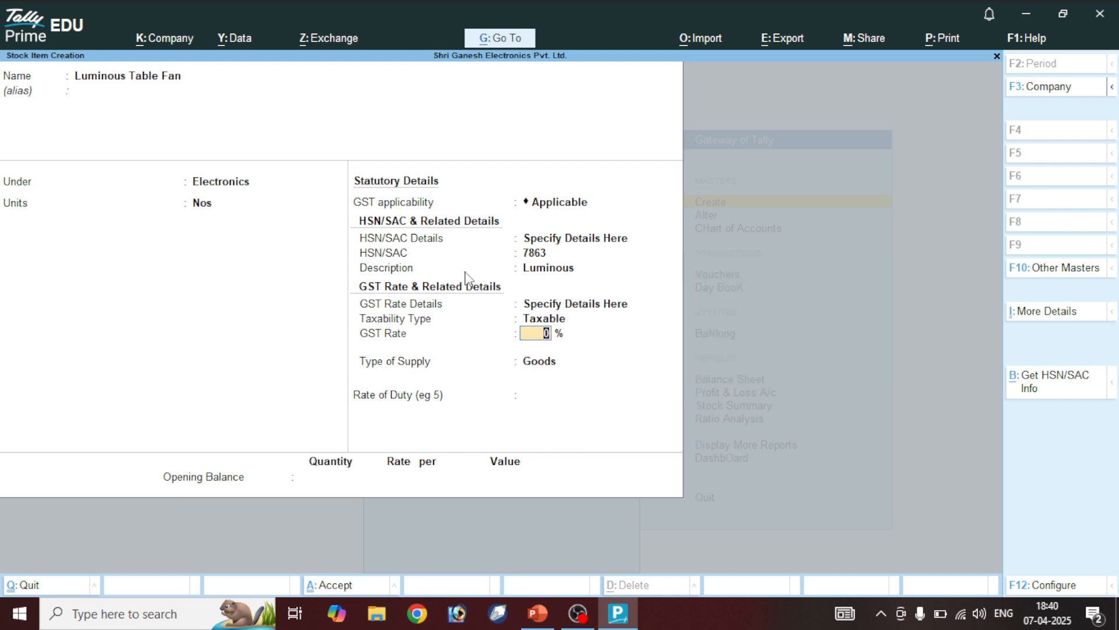
{"action": "type", "text": "18"}
{"action": "key", "text": "Return"}
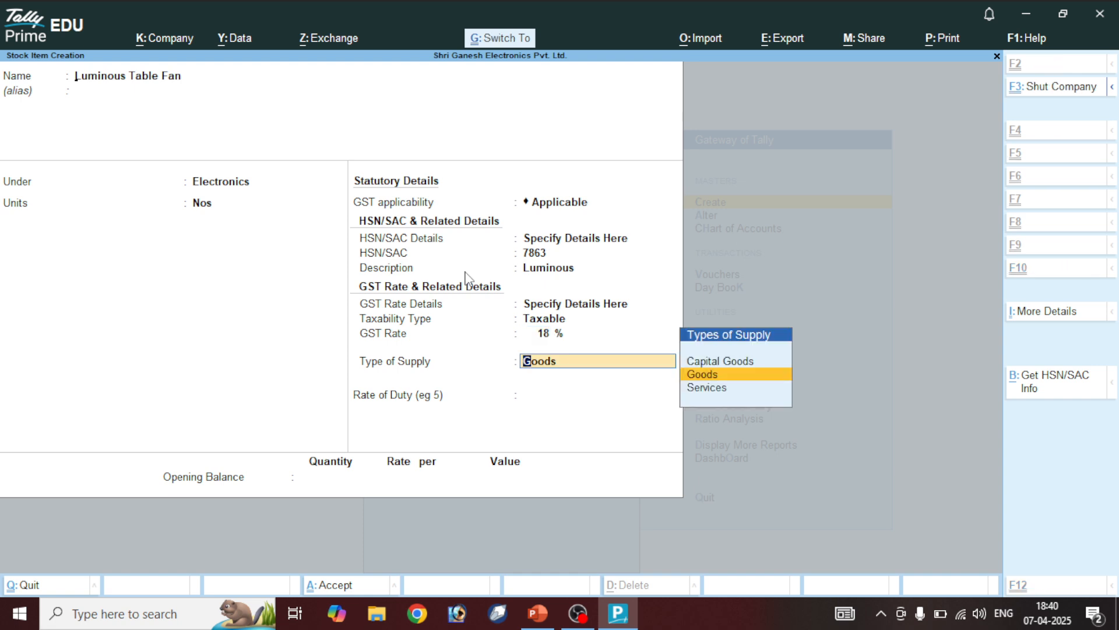
{"action": "key", "text": "ctrl+a"}
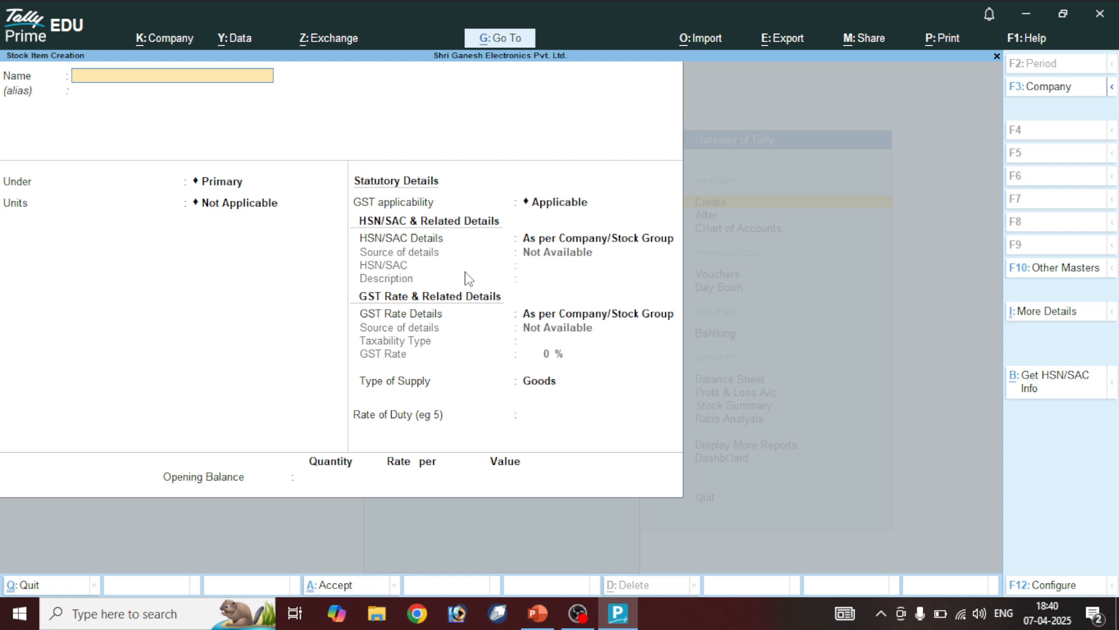
Name the item Orient Table Fan, under Electronics, unit Nos, with GST applicable
{"action": "type", "text": "Orient"}
{"action": "type", "text": " Table Fan"}
{"action": "type", "text": "O"}
{"action": "key", "text": "Delete"}
{"action": "key", "text": "Return"}
{"action": "key", "text": "Down"}
{"action": "key", "text": "Return"}
{"action": "key", "text": "Down"}
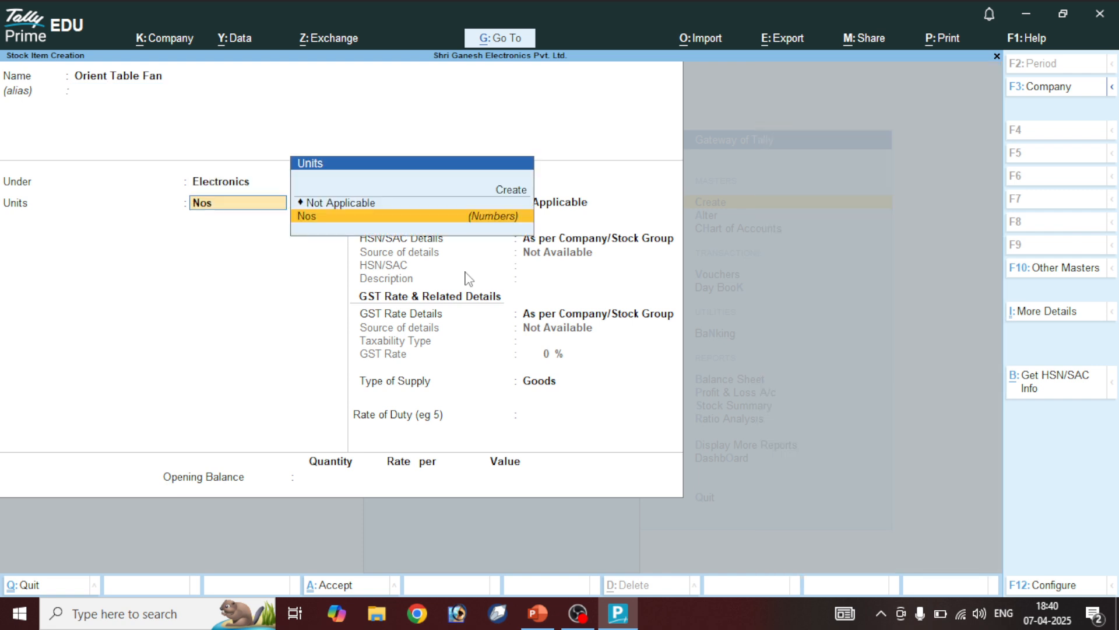
{"action": "key", "text": "Return"}
Specify HSN code 7873 with description Orient
{"action": "key", "text": "Return"}
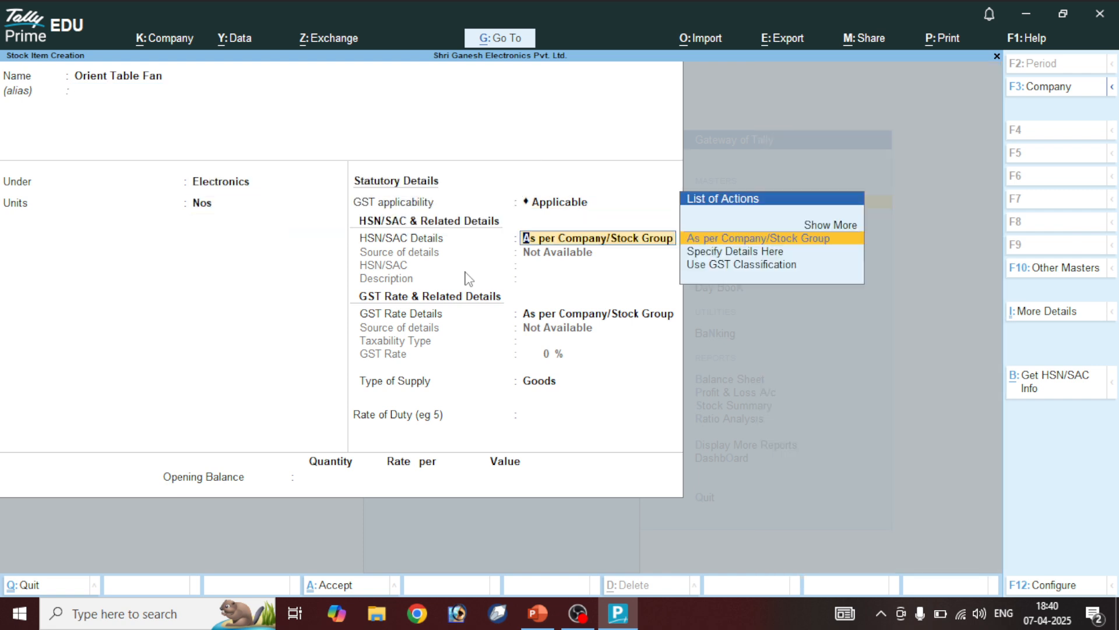
{"action": "key", "text": "Down"}
{"action": "key", "text": "Return"}
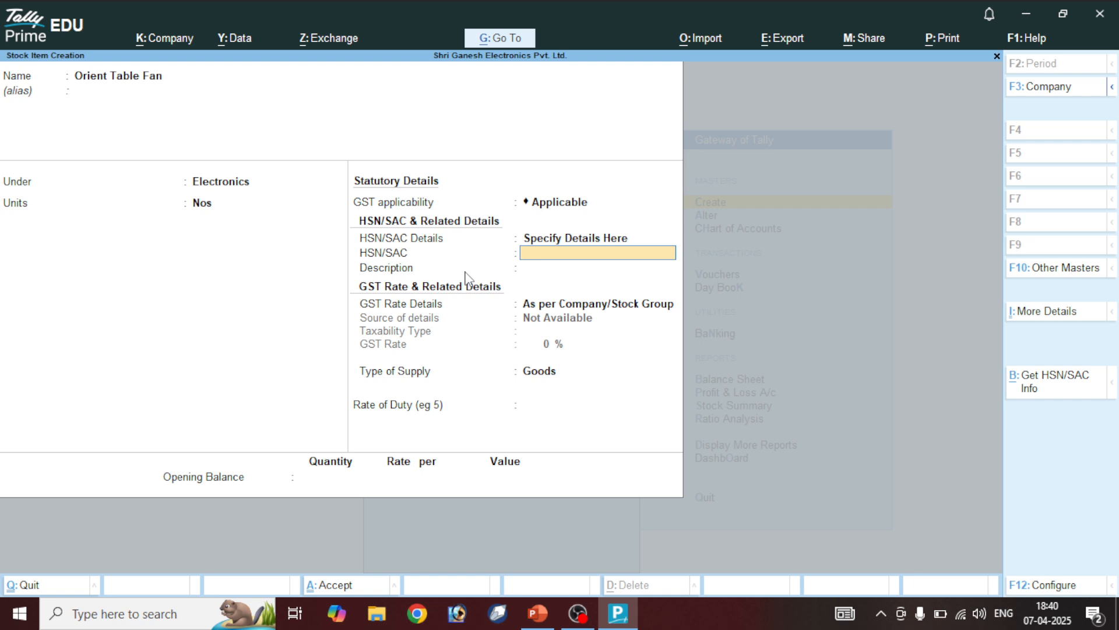
{"action": "type", "text": "7873"}
{"action": "key", "text": "Return"}
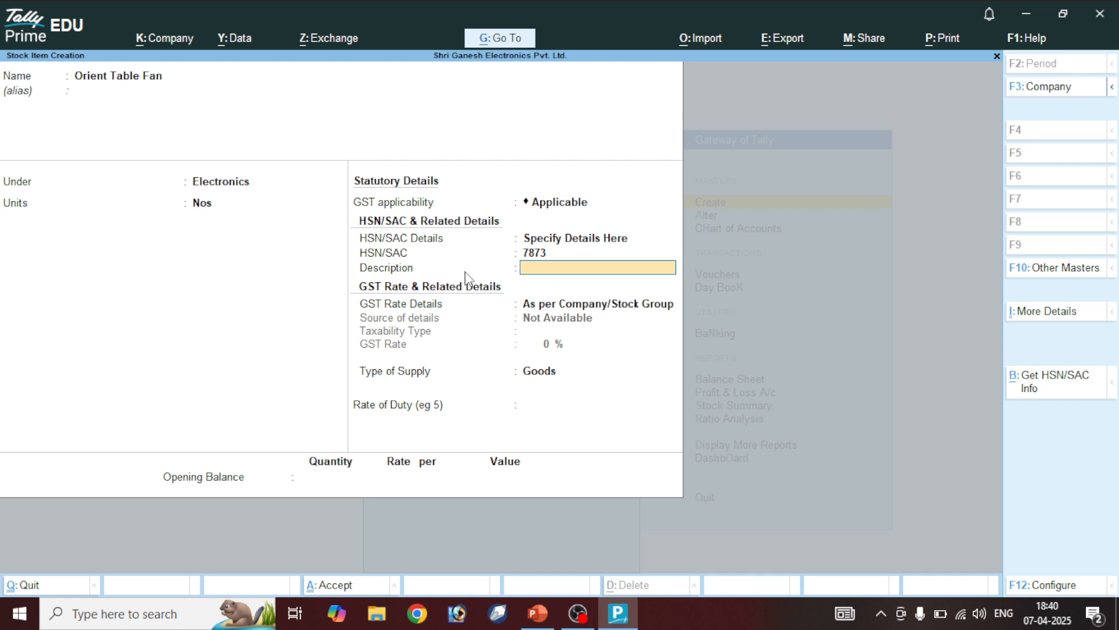
{"action": "type", "text": "Orient"}
{"action": "key", "text": "Return"}
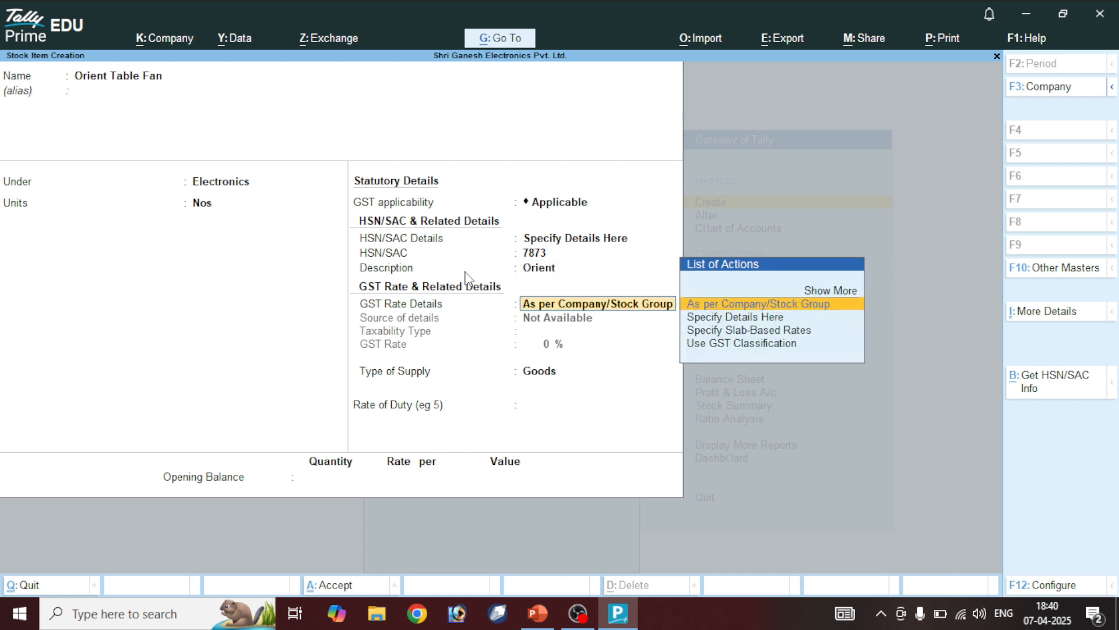
Set GST to Taxable at 12% and save the Orient Table Fan
{"action": "key", "text": "Down"}
{"action": "key", "text": "Return"}
{"action": "key", "text": "Return"}
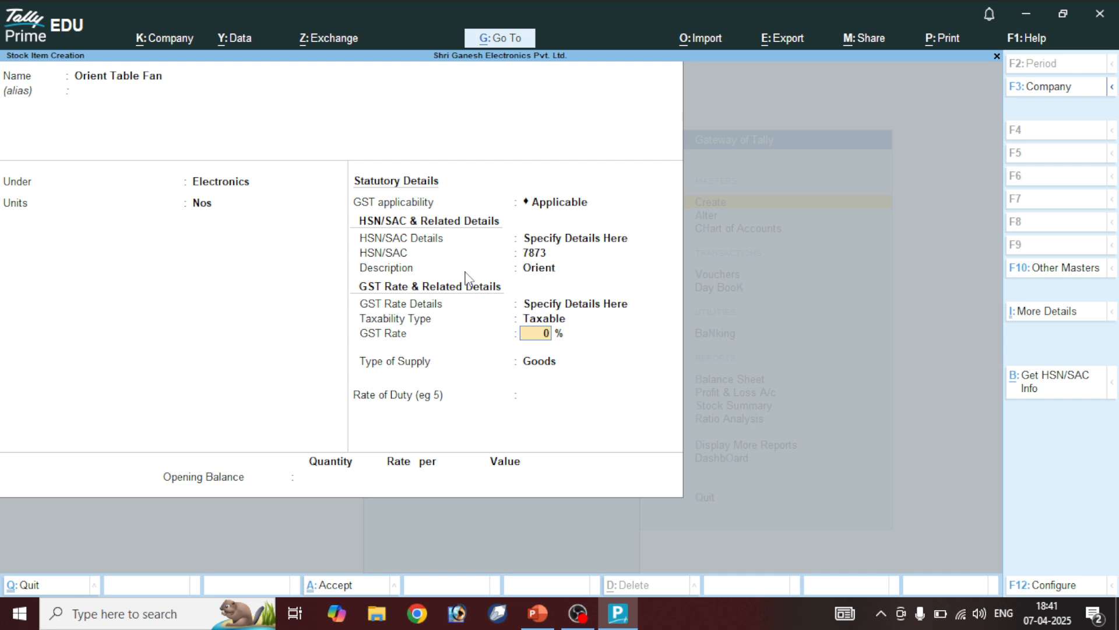
{"action": "type", "text": "12"}
{"action": "key", "text": "Return"}
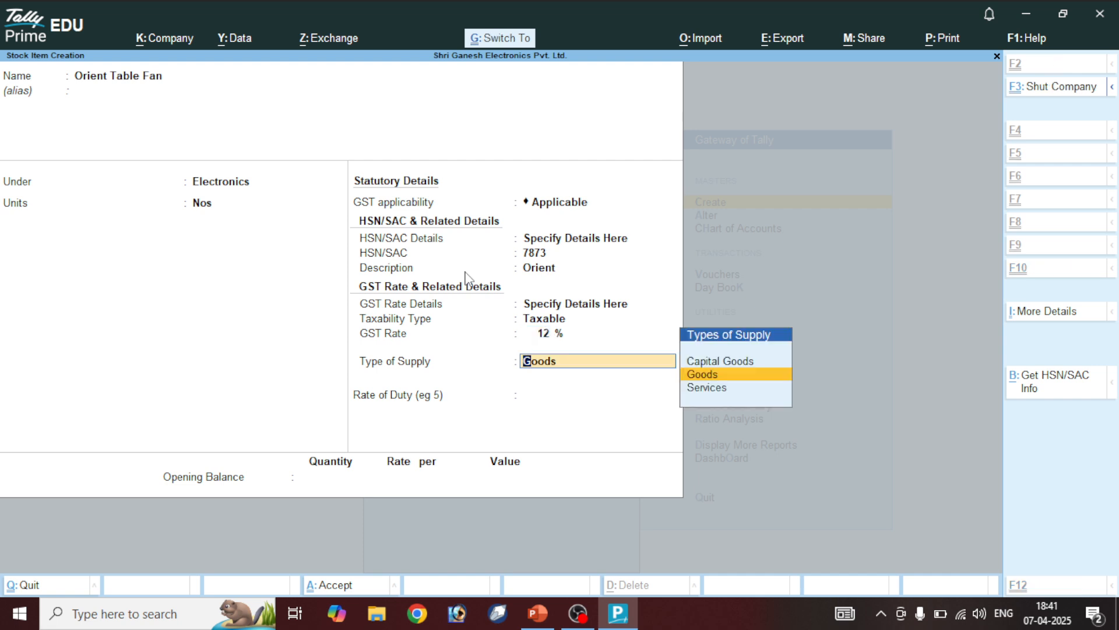
{"action": "key", "text": "ctrl+a"}
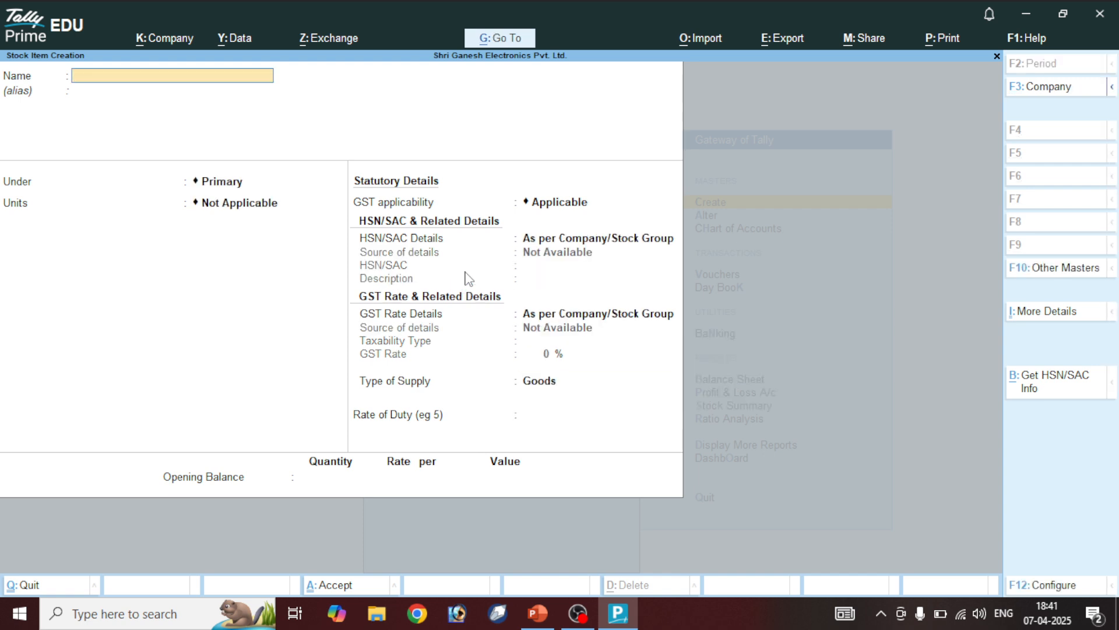
Name the item Policab Table Fan, under Electronics, unit Nos
{"action": "type", "text": "Policab Table Fan"}
{"action": "key", "text": "Delete"}
{"action": "type", "text": "P"}
{"action": "key", "text": "Return"}
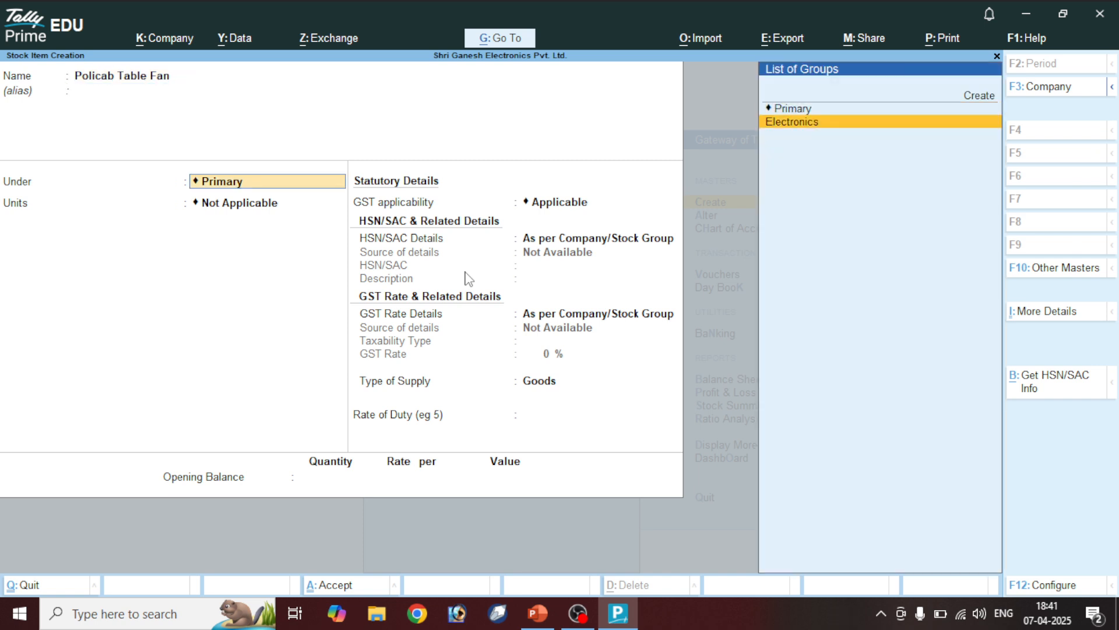
{"action": "key", "text": "Return"}
{"action": "key", "text": "Return"}
{"action": "key", "text": "Return"}
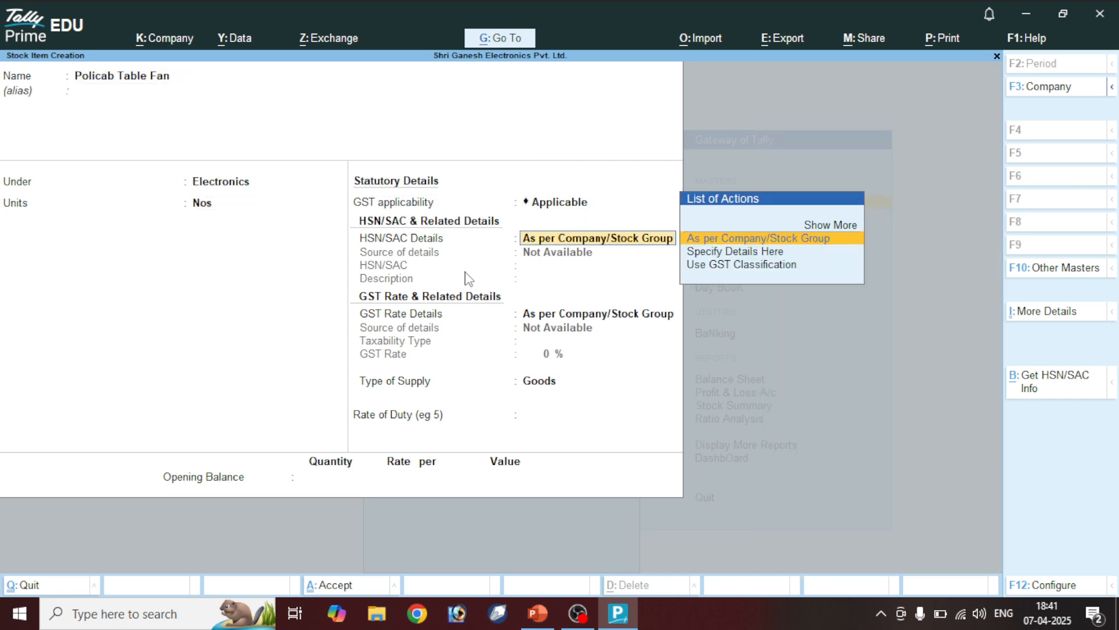
Specify HSN code 7863 with description Policab
{"action": "key", "text": "Down"}
{"action": "key", "text": "Return"}
{"action": "type", "text": "7863"}
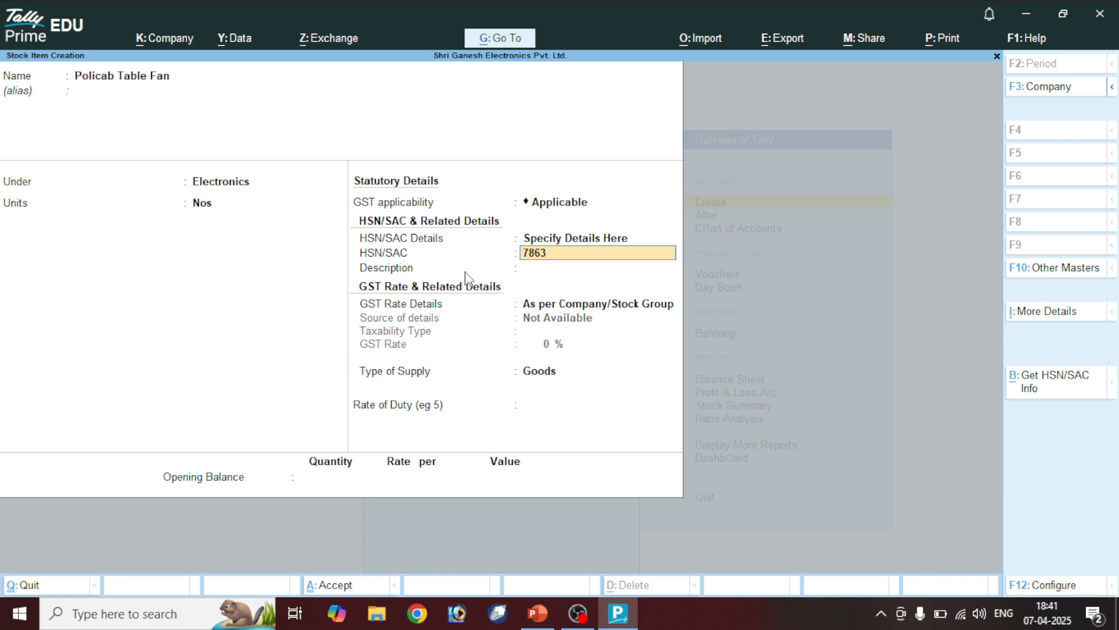
{"action": "key", "text": "Return"}
{"action": "type", "text": "Po"}
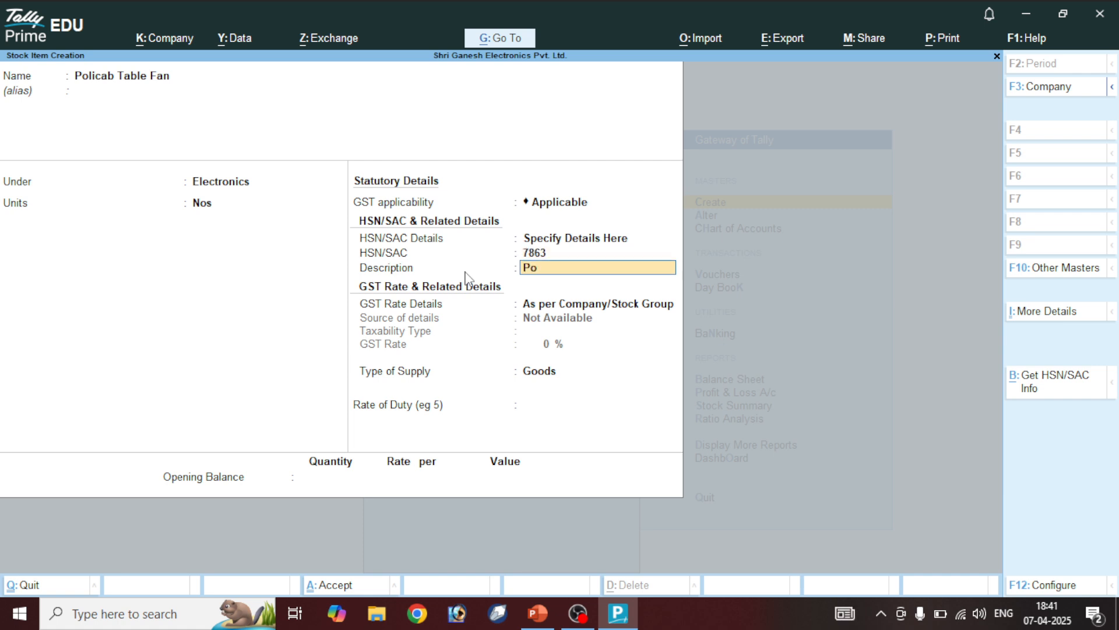
{"action": "type", "text": "licab"}
{"action": "key", "text": "Return"}
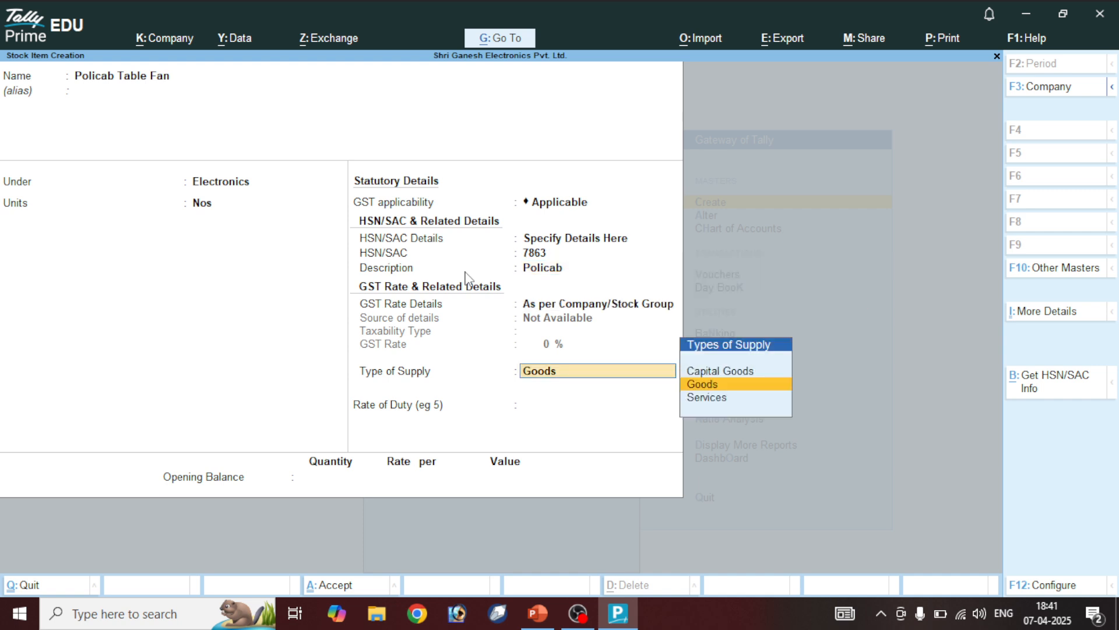
Set GST to Taxable at 28% and save the Policab Table Fan
{"action": "key", "text": "BackSpace"}
{"action": "key", "text": "Down"}
{"action": "key", "text": "Return"}
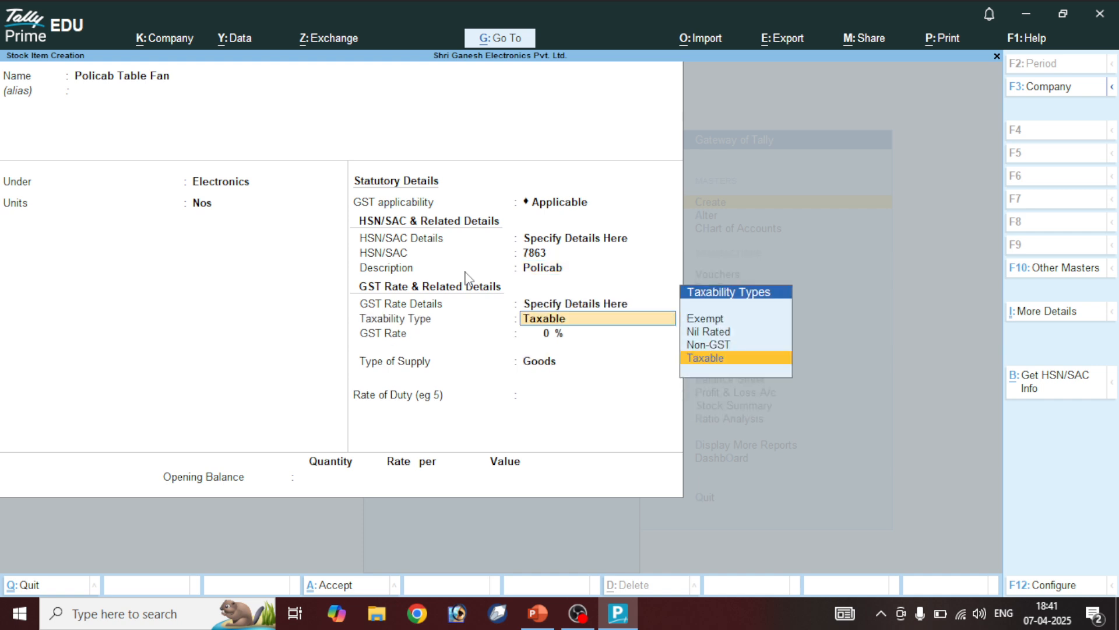
{"action": "key", "text": "Return"}
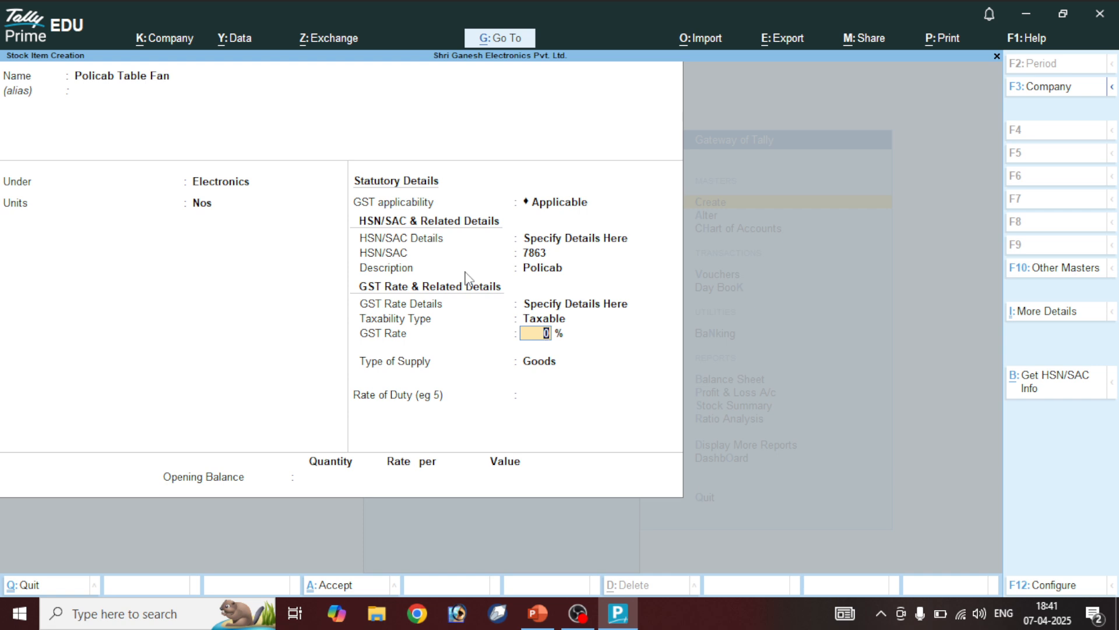
{"action": "type", "text": "28"}
{"action": "key", "text": "Return"}
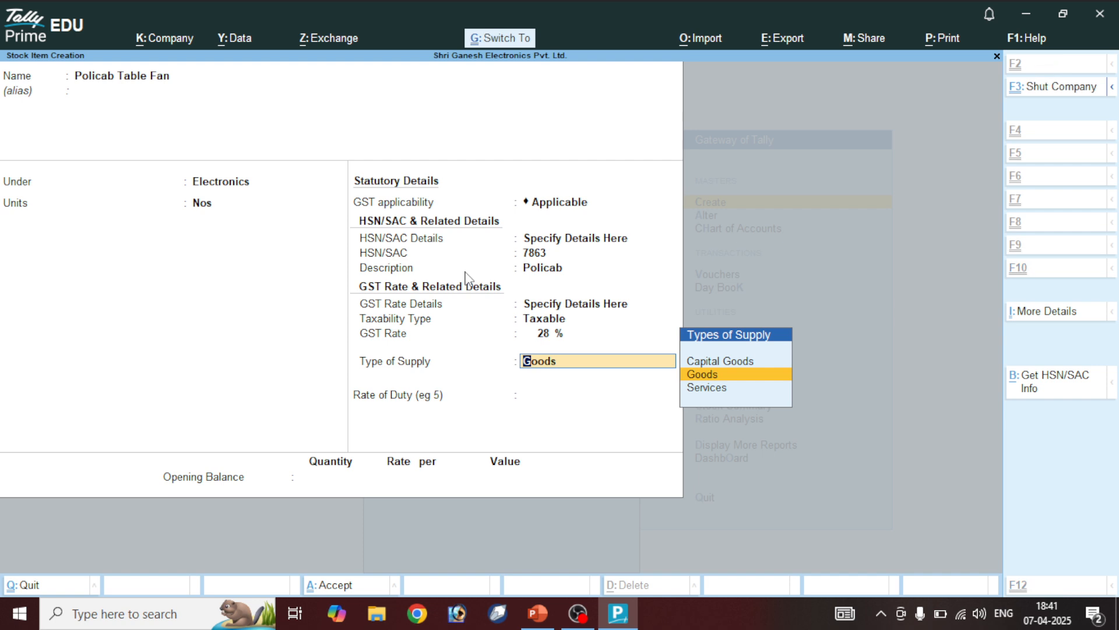
{"action": "key", "text": "ctrl+a"}
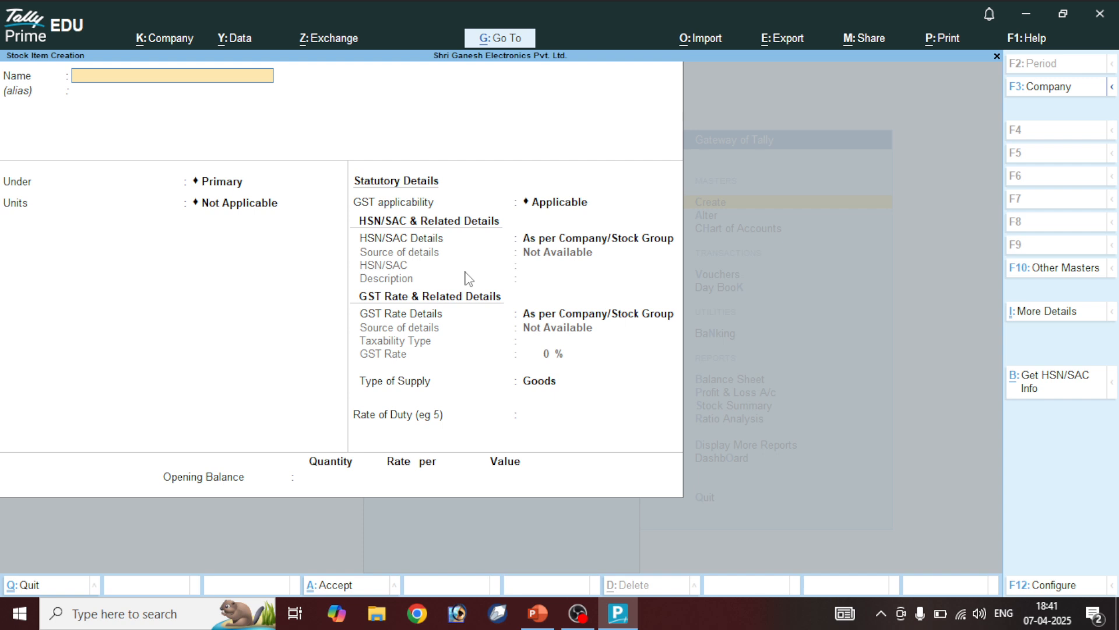
Name the item RR Cabel Table Fan, under Electronics, unit Nos
{"action": "type", "text": "RR Cabel Table Fan"}
{"action": "key", "text": "Return"}
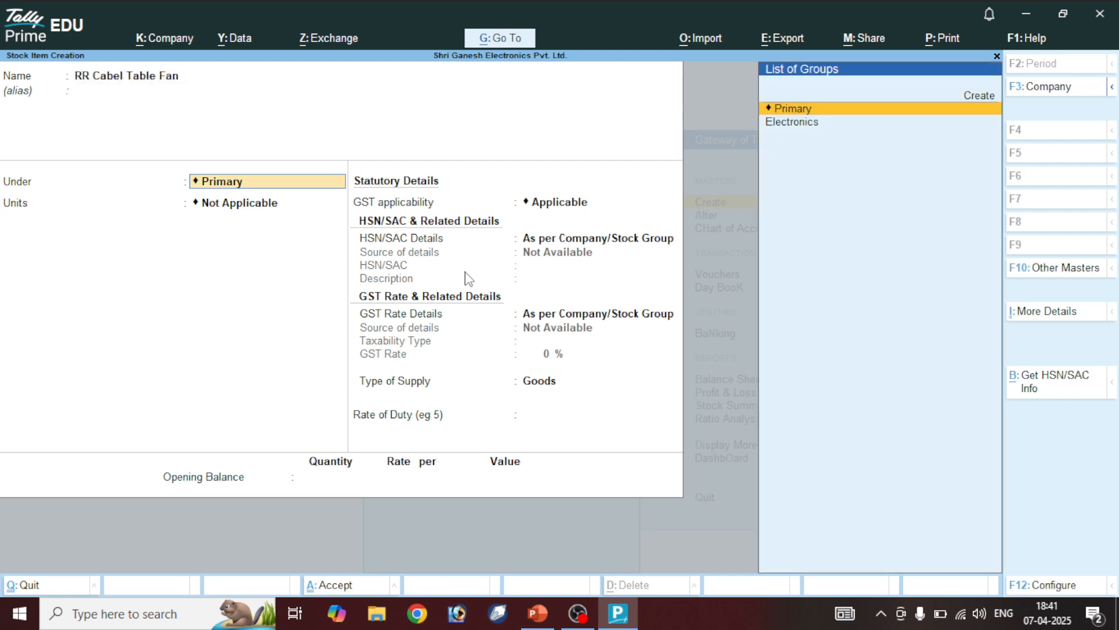
{"action": "key", "text": "Down"}
{"action": "key", "text": "Return"}
{"action": "key", "text": "Return"}
{"action": "key", "text": "Return"}
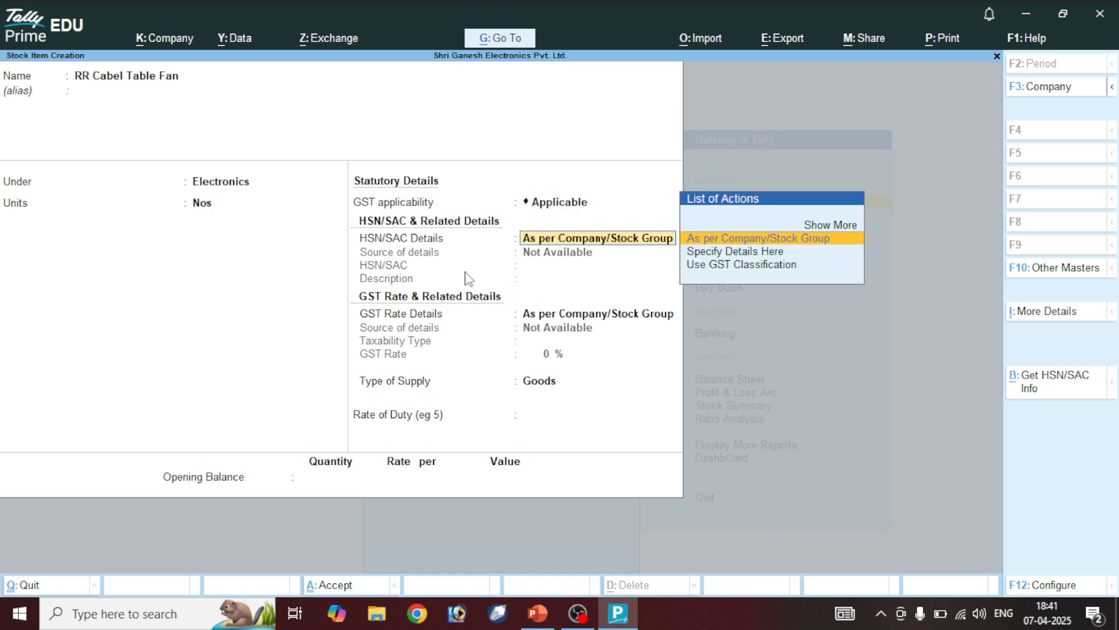
{"action": "key", "text": "Down"}
Specify HSN code 8947 and leave the description empty
{"action": "key", "text": "Return"}
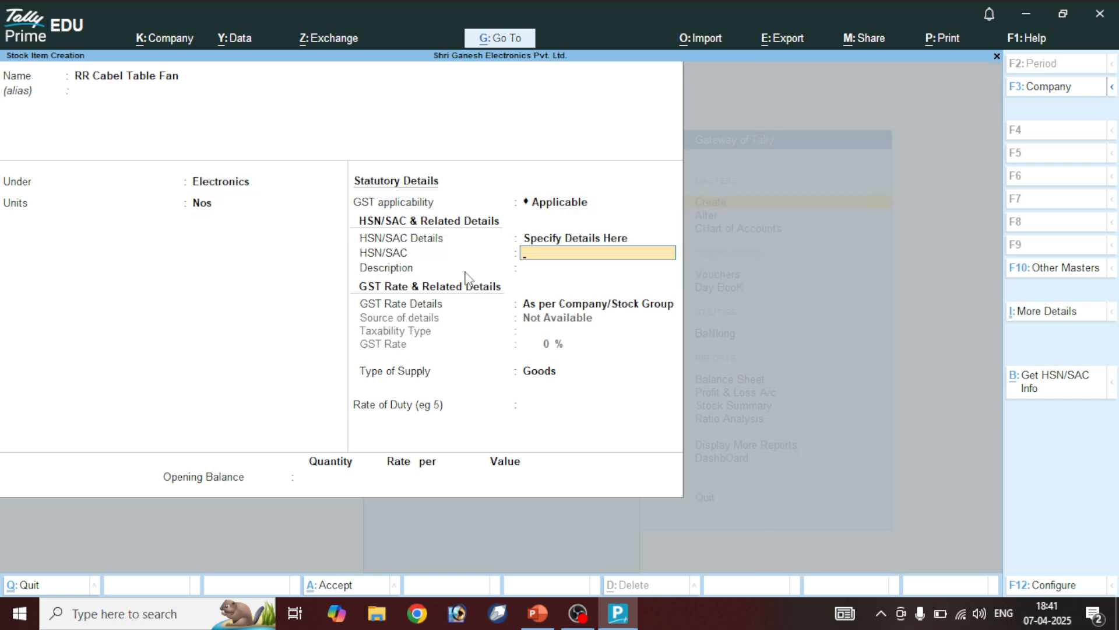
{"action": "type", "text": "89475"}
{"action": "key", "text": "BackSpace"}
{"action": "key", "text": "Return"}
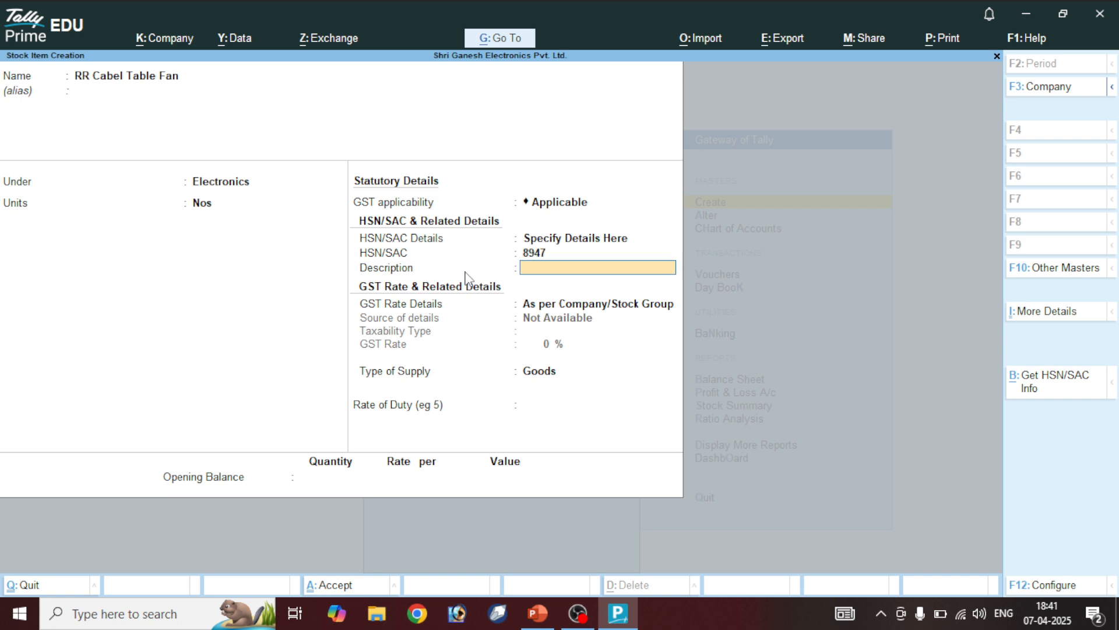
{"action": "key", "text": "Return"}
{"action": "key", "text": "Down"}
{"action": "key", "text": "Return"}
{"action": "key", "text": "Return"}
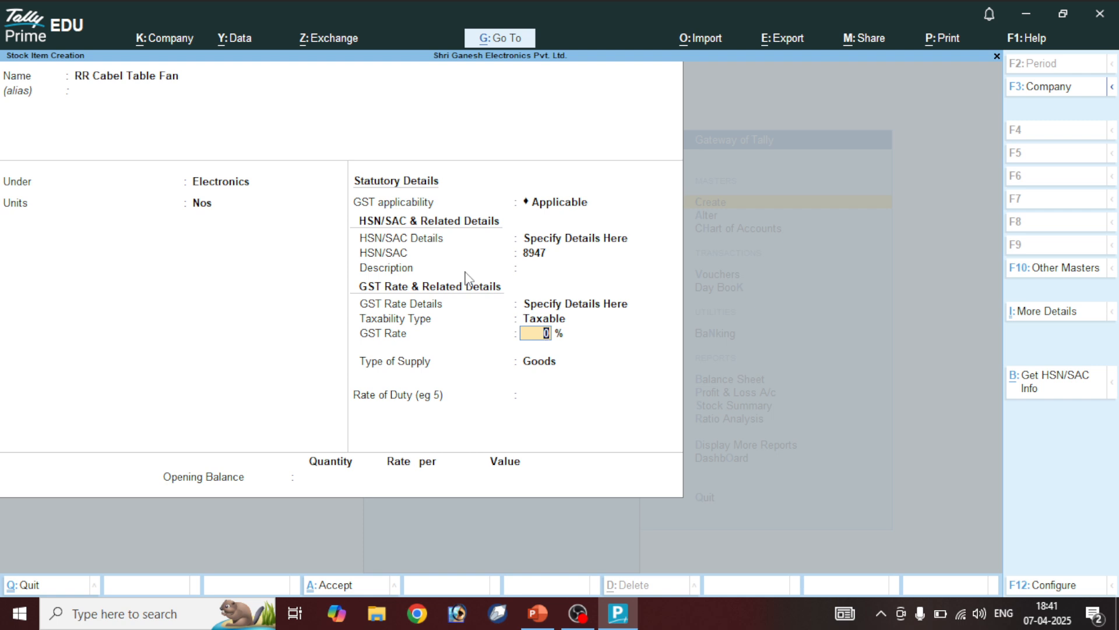
Set the GST rate to 12% and save the item
{"action": "type", "text": "12"}
{"action": "key", "text": "Return"}
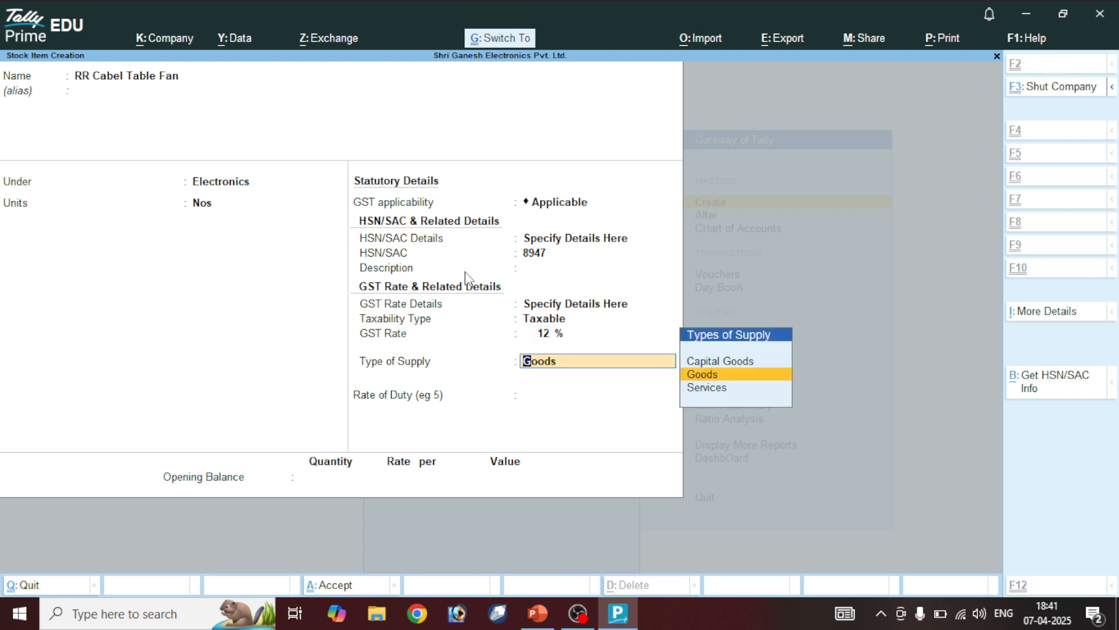
{"action": "key", "text": "ctrl+a"}
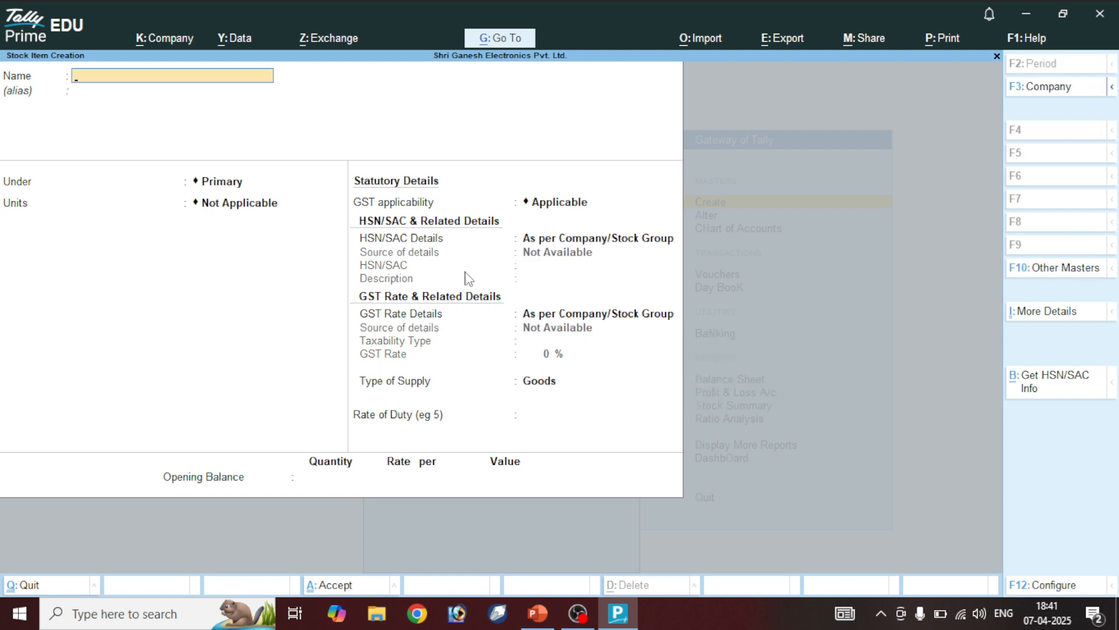
Name the new stock item Syska Table Fan, correcting typing mistakes
{"action": "type", "text": "syska"}
{"action": "type", "text": "Table Fan"}
{"action": "key", "text": "Return"}
{"action": "key", "text": "BackSpace"}
{"action": "key", "text": "Delete"}
{"action": "key", "text": "Insert"}
{"action": "type", "text": "S"}
{"action": "type", "text": "ys"}
{"action": "type", "text": "ka"}
{"action": "type", "text": " table"}
{"action": "type", "text": " fab"}
{"action": "key", "text": "BackSpace"}
{"action": "type", "text": "n"}
{"action": "key", "text": "BackSpace"}
{"action": "key", "text": "BackSpace"}
{"action": "key", "text": "BackSpace"}
{"action": "key", "text": "BackSpace"}
{"action": "key", "text": "BackSpace"}
{"action": "key", "text": "BackSpace"}
{"action": "key", "text": "BackSpace"}
{"action": "key", "text": "BackSpace"}
{"action": "key", "text": "BackSpace"}
{"action": "key", "text": "BackSpace"}
{"action": "type", "text": "Table Fan"}
{"action": "key", "text": "Return"}
Place it under Electronics in Nos with HSN code 7632
{"action": "key", "text": "Return"}
{"action": "key", "text": "Down"}
{"action": "key", "text": "Return"}
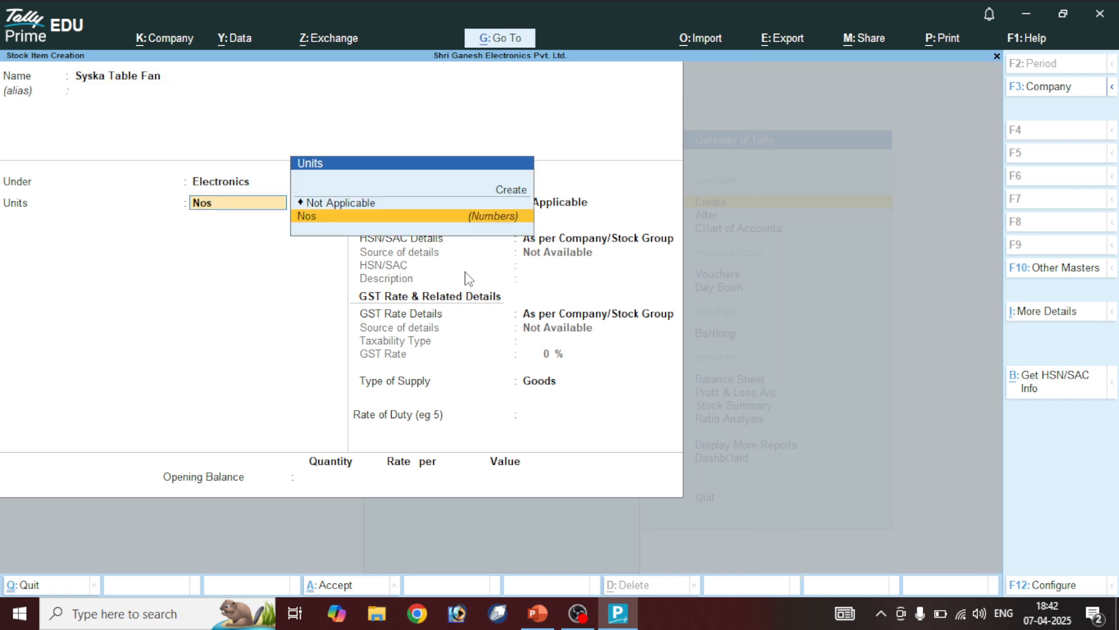
{"action": "key", "text": "Return"}
{"action": "key", "text": "Return"}
{"action": "key", "text": "Down"}
{"action": "key", "text": "Return"}
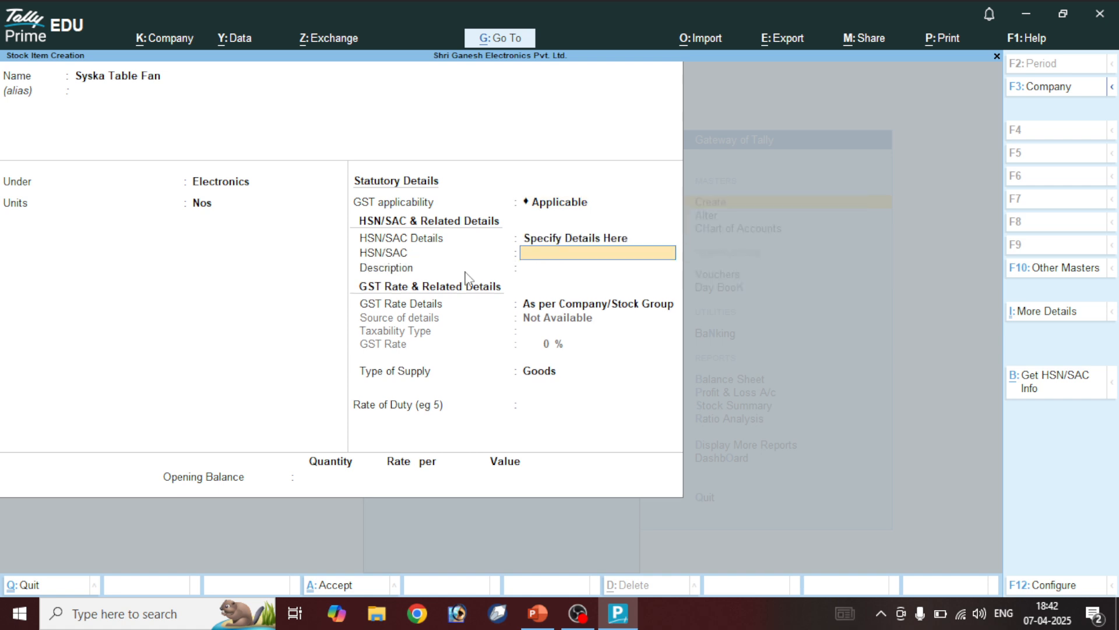
{"action": "type", "text": "7632"}
{"action": "key", "text": "Return"}
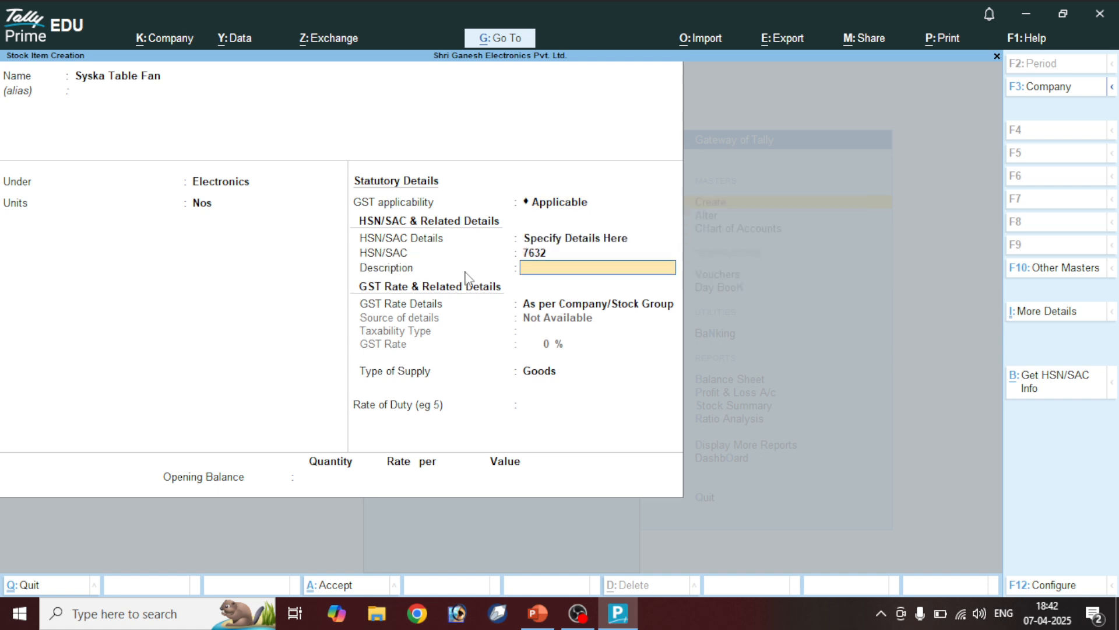
{"action": "type", "text": "Syska"}
Confirm description Syska, set GST 12% taxable as Goods, and save
{"action": "key", "text": "Return"}
{"action": "key", "text": "Down"}
{"action": "key", "text": "Return"}
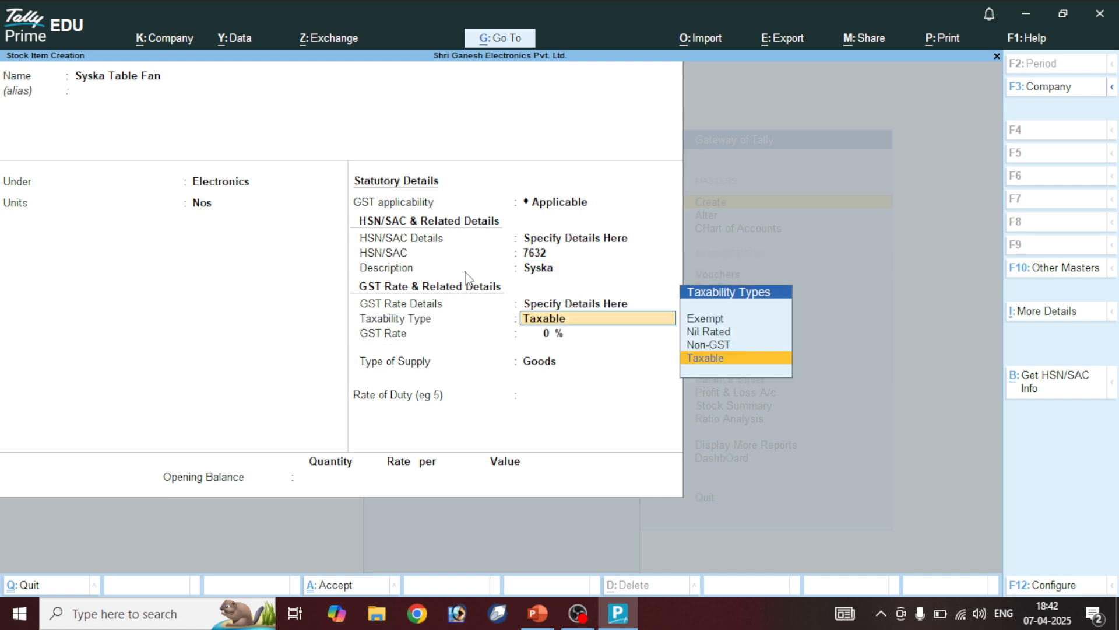
{"action": "key", "text": "Return"}
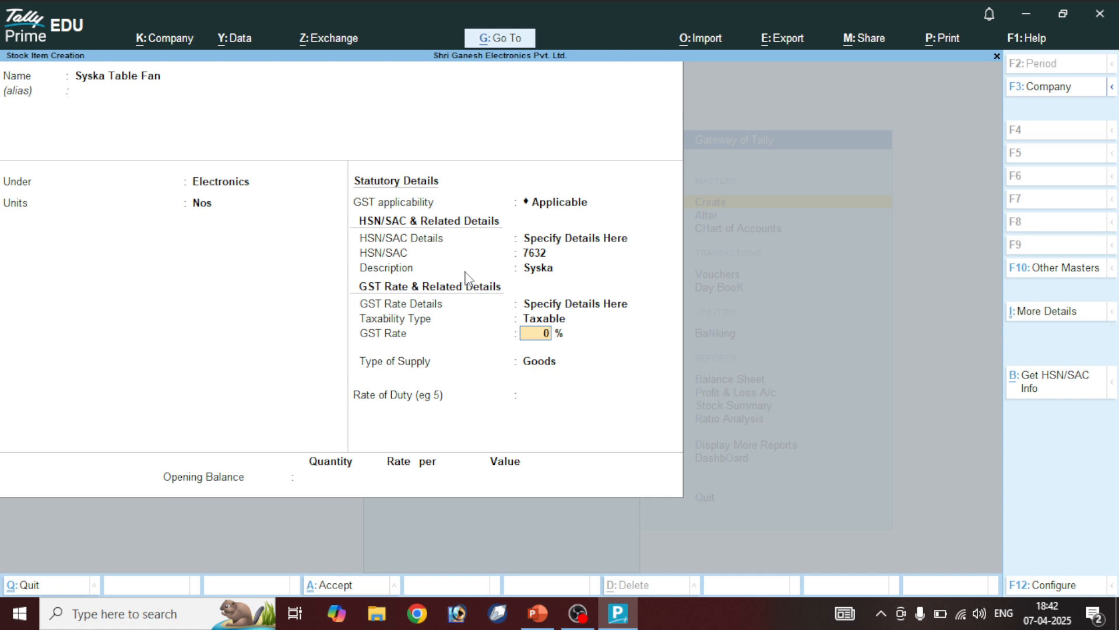
{"action": "type", "text": "12"}
{"action": "key", "text": "Return"}
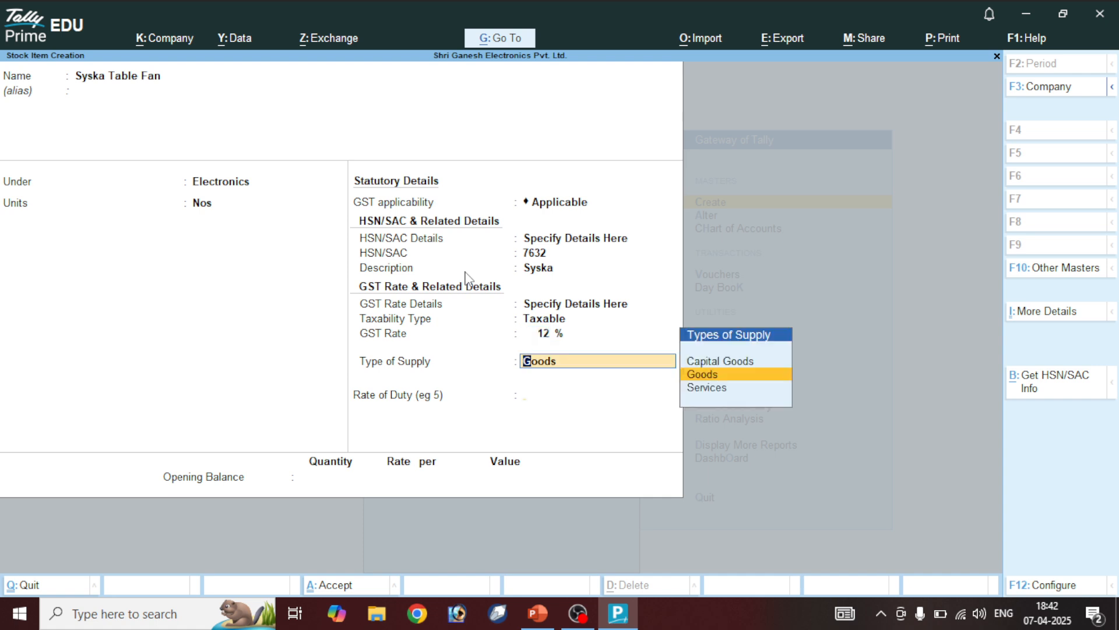
{"action": "key", "text": "Return"}
{"action": "key", "text": "ctrl+a"}
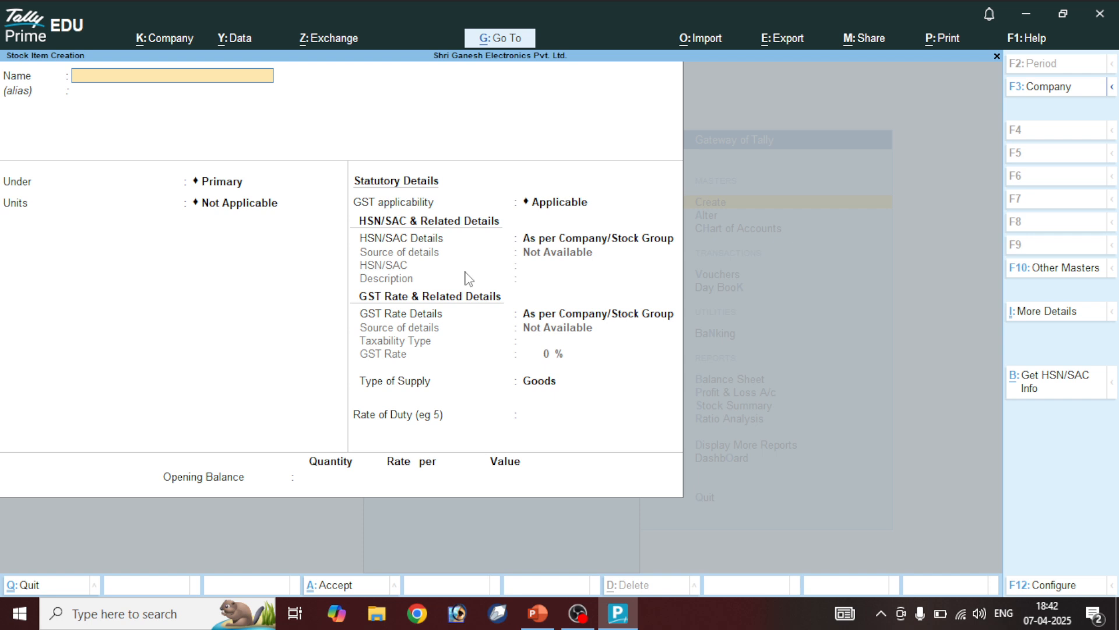
Name the item Usha Table Fan, under Electronics, unit Nos
{"action": "type", "text": "Usha Table Fan"}
{"action": "key", "text": "Return"}
{"action": "key", "text": "Down"}
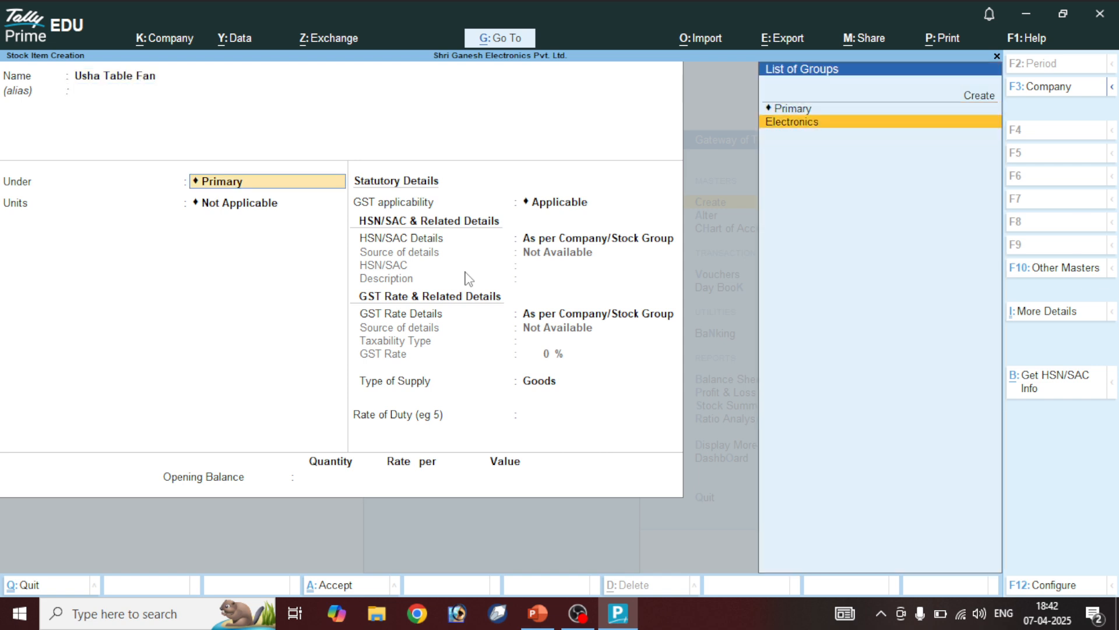
{"action": "key", "text": "Return"}
{"action": "type", "text": "nos"}
{"action": "key", "text": "Return"}
{"action": "key", "text": "Return"}
Specify HSN code 7832 with description Usha
{"action": "key", "text": "Down"}
{"action": "key", "text": "Return"}
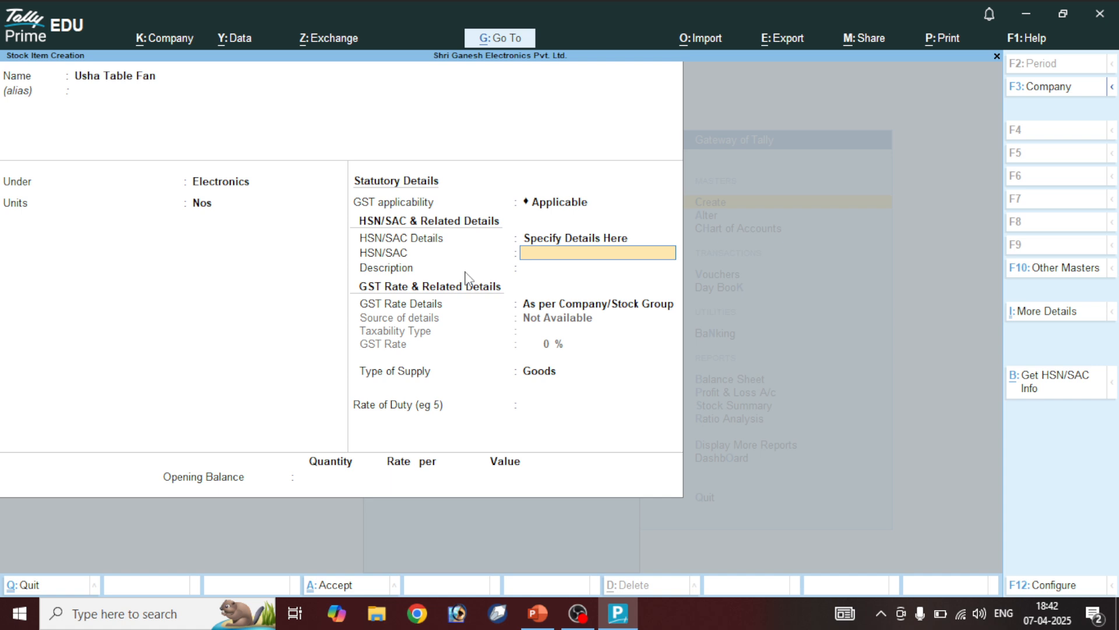
{"action": "type", "text": "7832"}
{"action": "key", "text": "Return"}
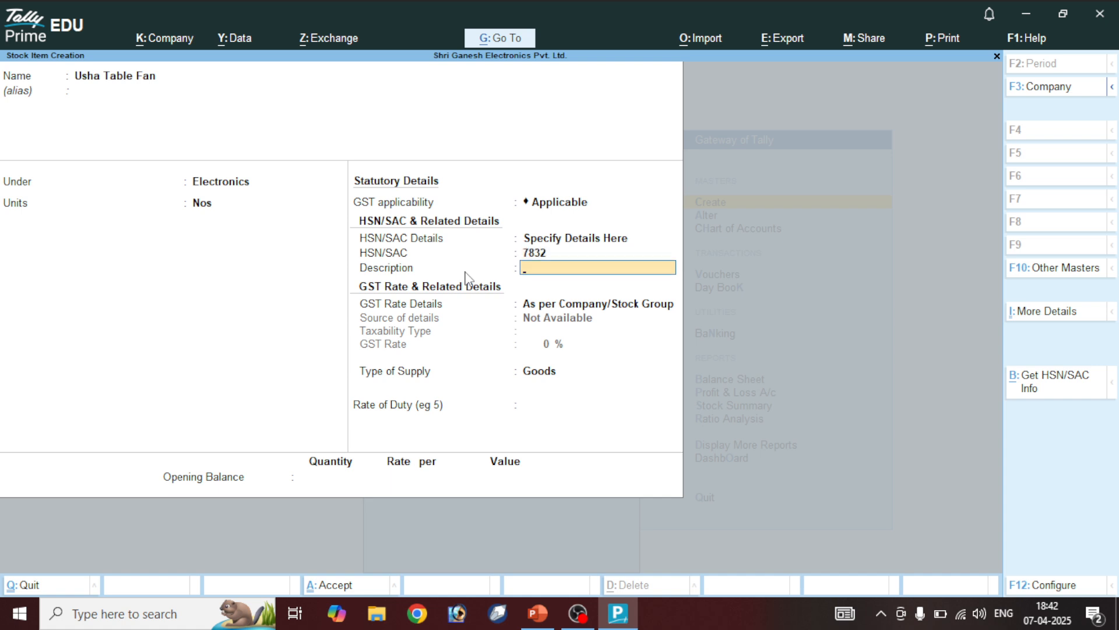
{"action": "type", "text": "Usha"}
{"action": "key", "text": "Return"}
{"action": "key", "text": "Return"}
Set GST details to Taxable at 5% and save the Usha Table Fan
{"action": "key", "text": "BackSpace"}
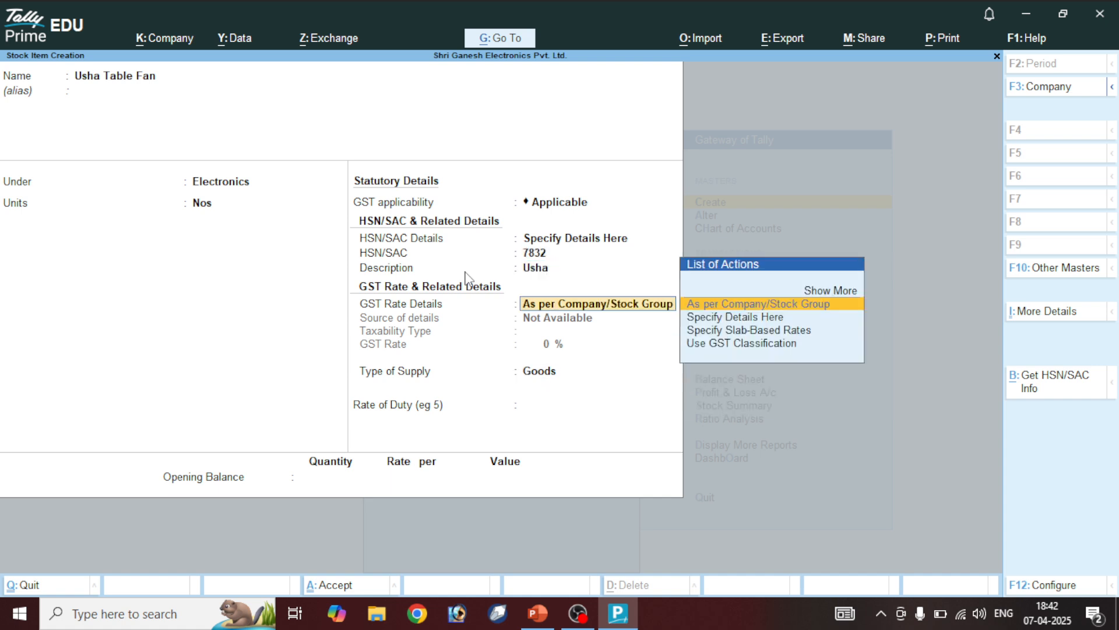
{"action": "key", "text": "Down"}
{"action": "key", "text": "backslash"}
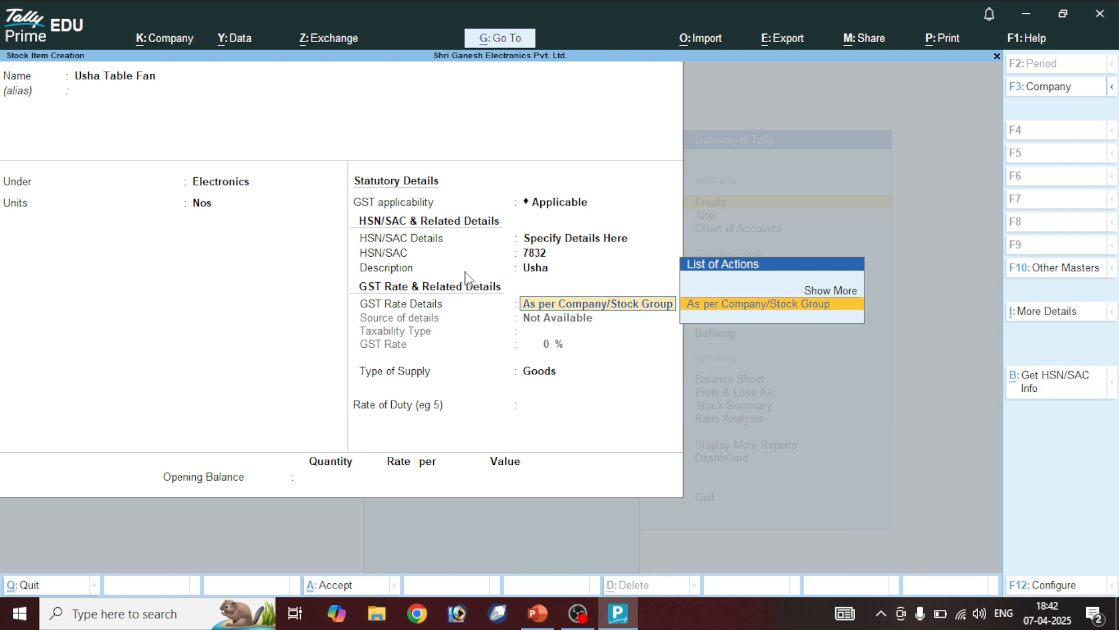
{"action": "key", "text": "Return"}
{"action": "key", "text": "BackSpace"}
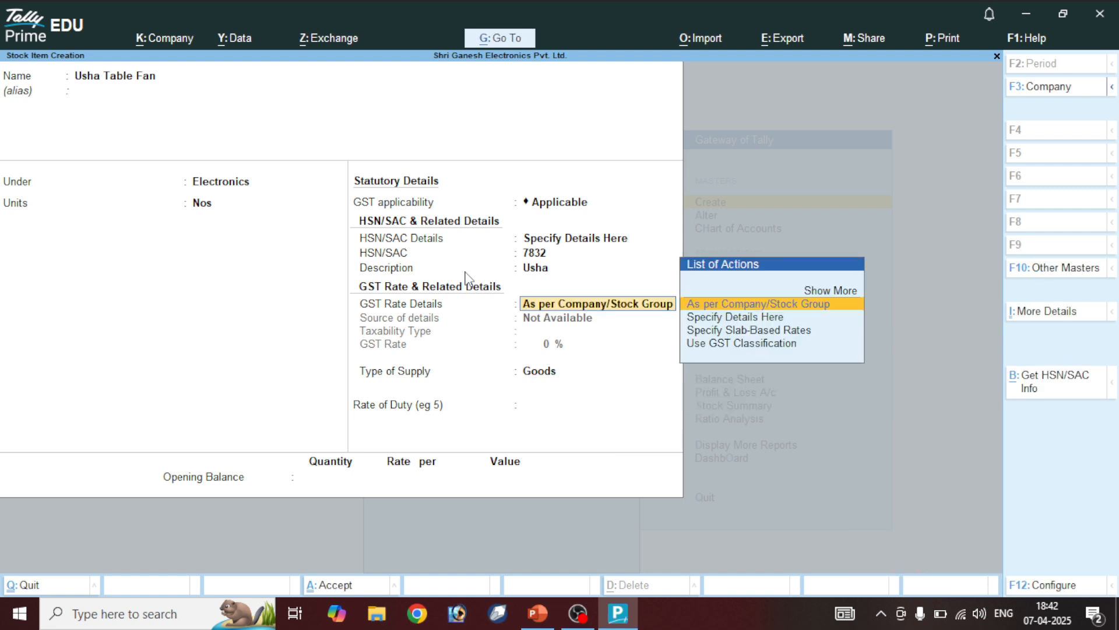
{"action": "key", "text": "Down"}
{"action": "key", "text": "Return"}
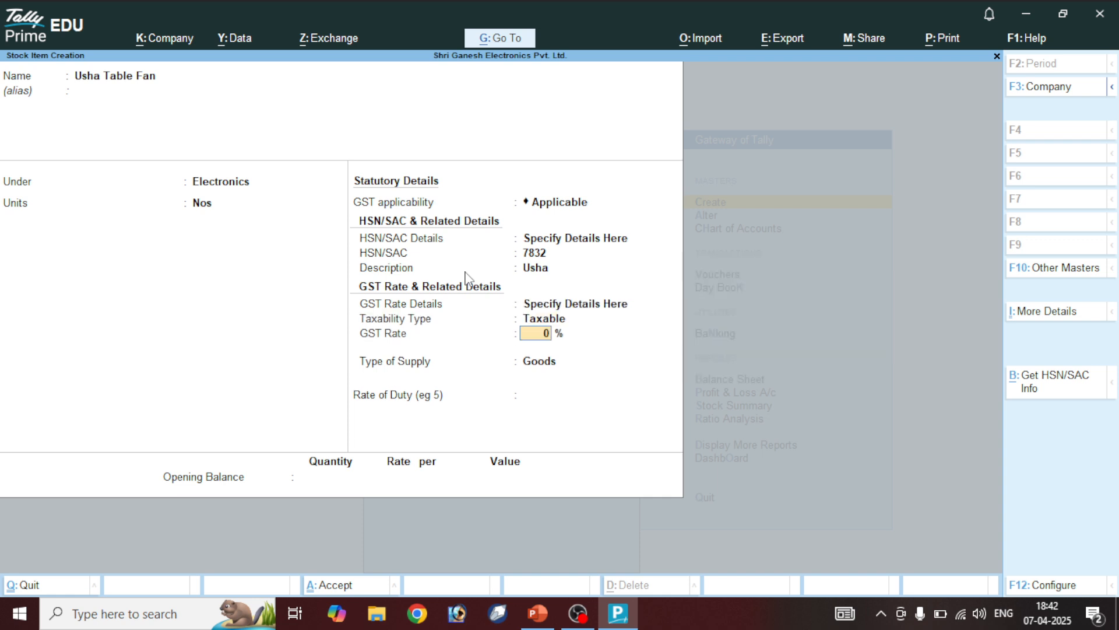
{"action": "type", "text": "5"}
{"action": "key", "text": "Return"}
{"action": "key", "text": "ctrl"}
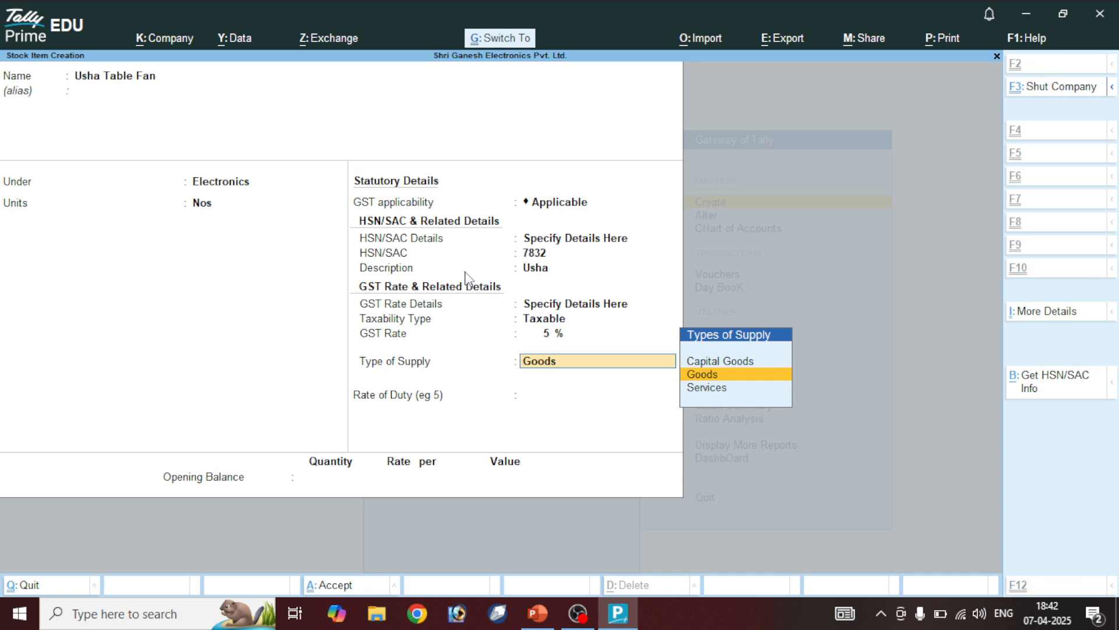
{"action": "key", "text": "ctrl+a"}
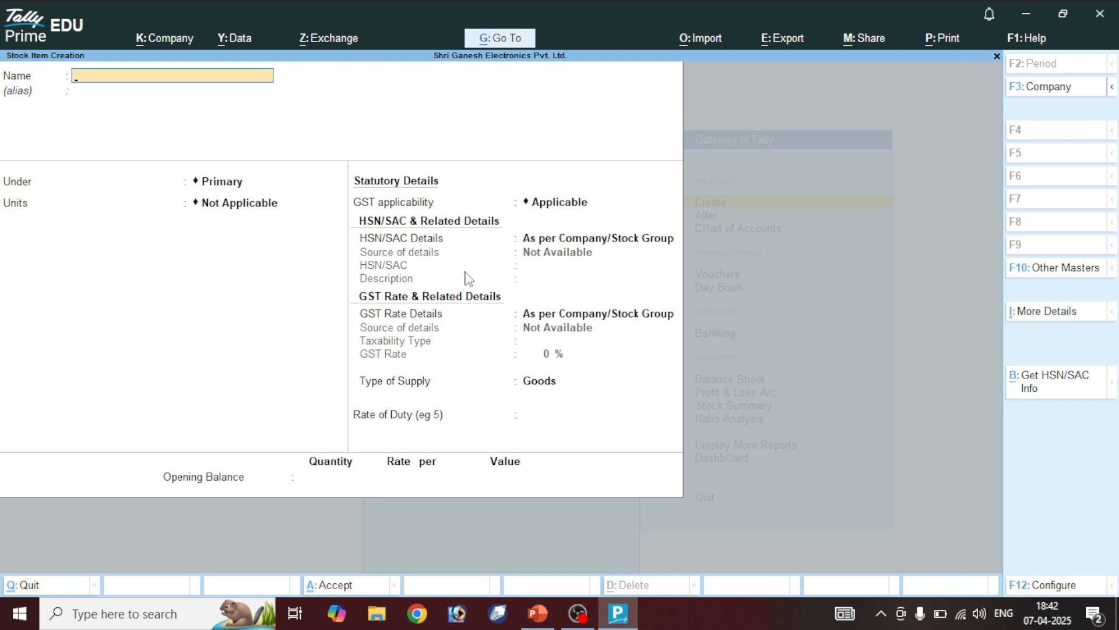
Name the item V-Guard Table Fan, under Electronics, unit Nos
{"action": "type", "text": "V-Guard Table Fan"}
{"action": "key", "text": "Return"}
{"action": "key", "text": "Return"}
{"action": "key", "text": "Down"}
{"action": "key", "text": "Return"}
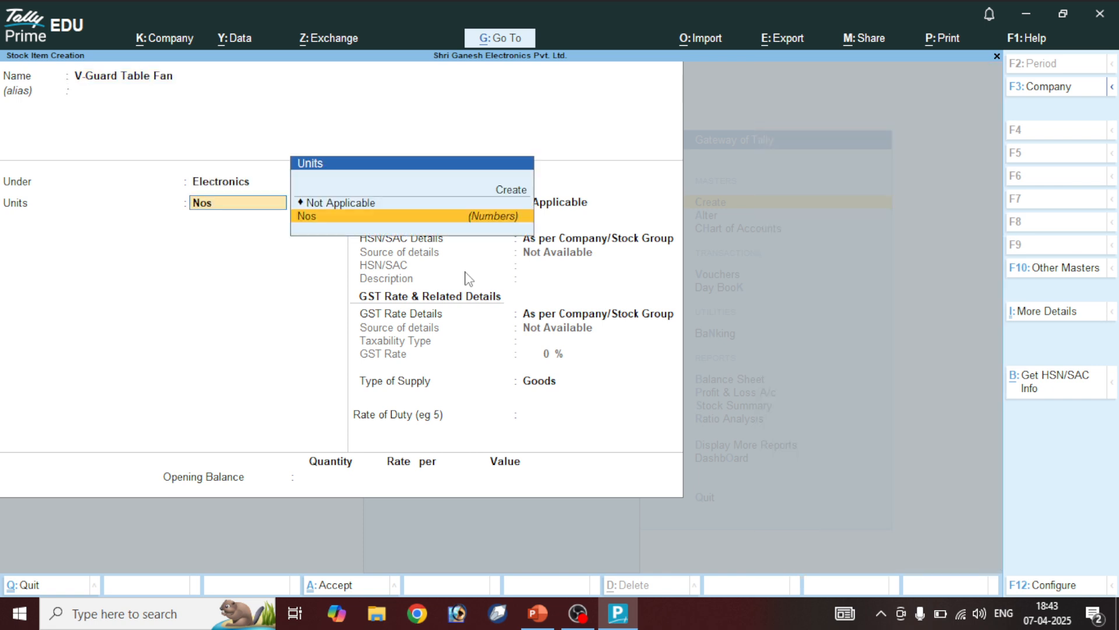
{"action": "key", "text": "Return"}
Specify HSN code 7886 with description V-Guard
{"action": "key", "text": "Return"}
{"action": "key", "text": "Down"}
{"action": "key", "text": "Return"}
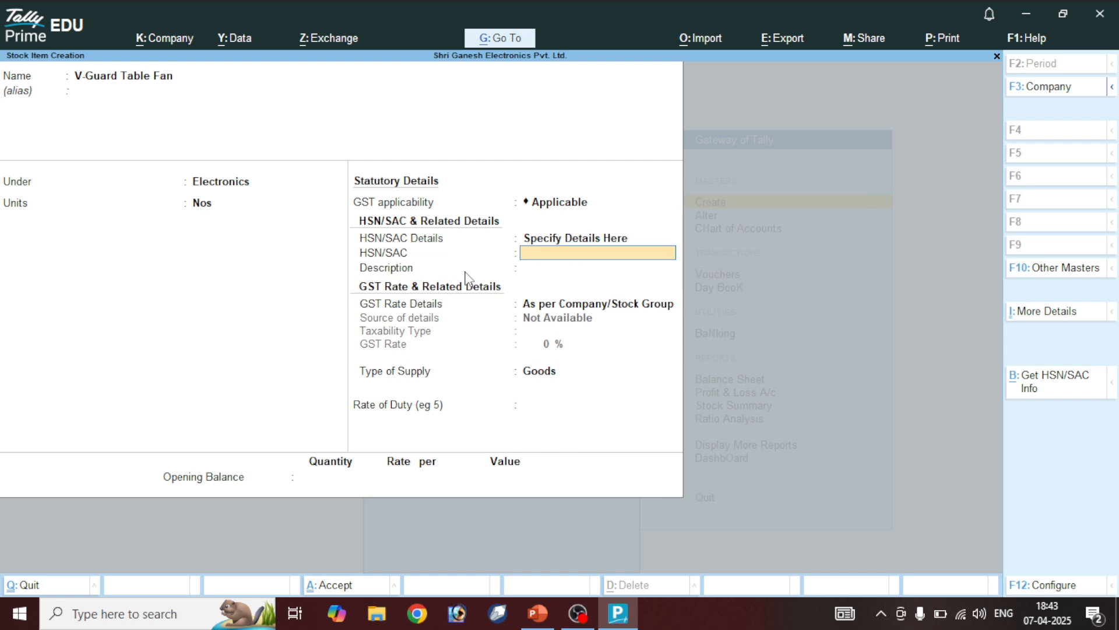
{"action": "type", "text": "7886"}
{"action": "key", "text": "Return"}
{"action": "type", "text": "V"}
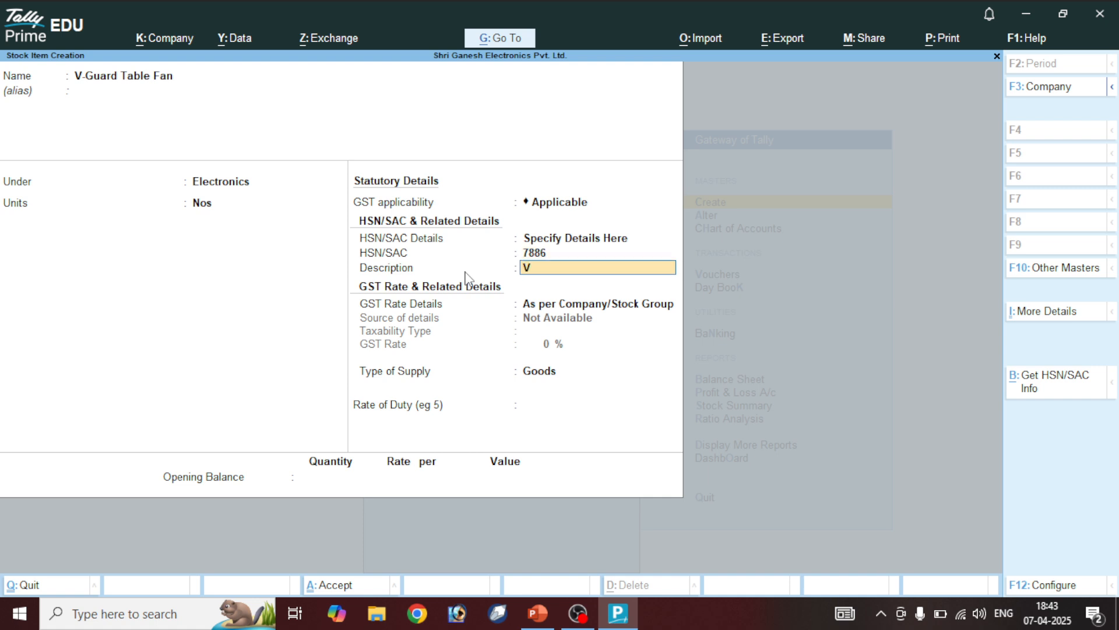
{"action": "type", "text": "-Guard"}
{"action": "key", "text": "Return"}
Set GST to Taxable 18% as Goods, save, and close the creation form
{"action": "key", "text": "Down"}
{"action": "key", "text": "Return"}
{"action": "key", "text": "Return"}
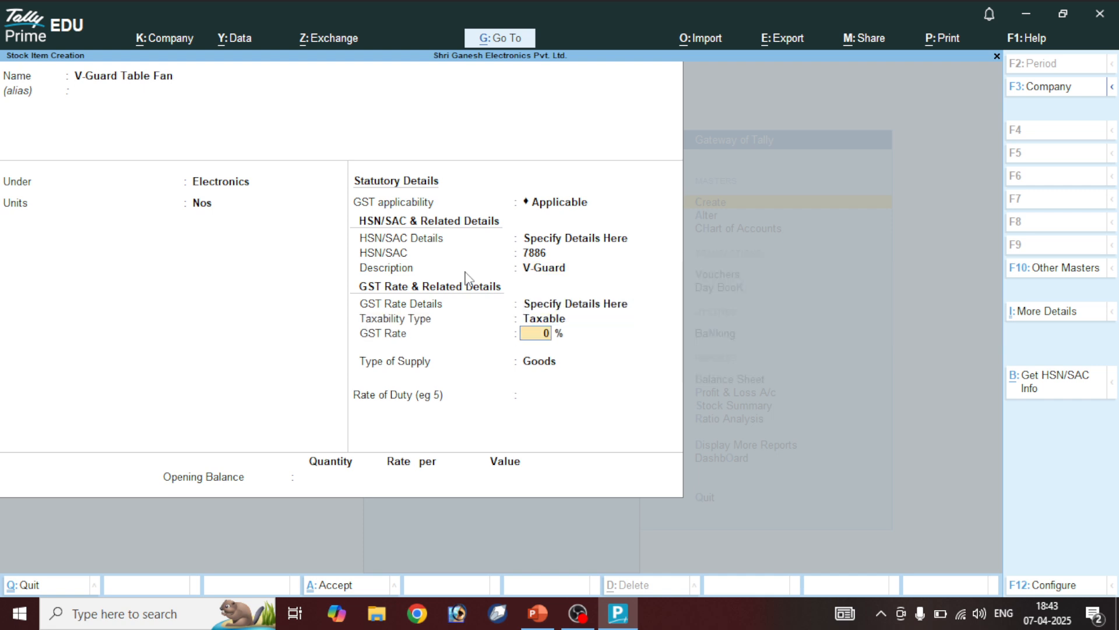
{"action": "key", "text": "Return"}
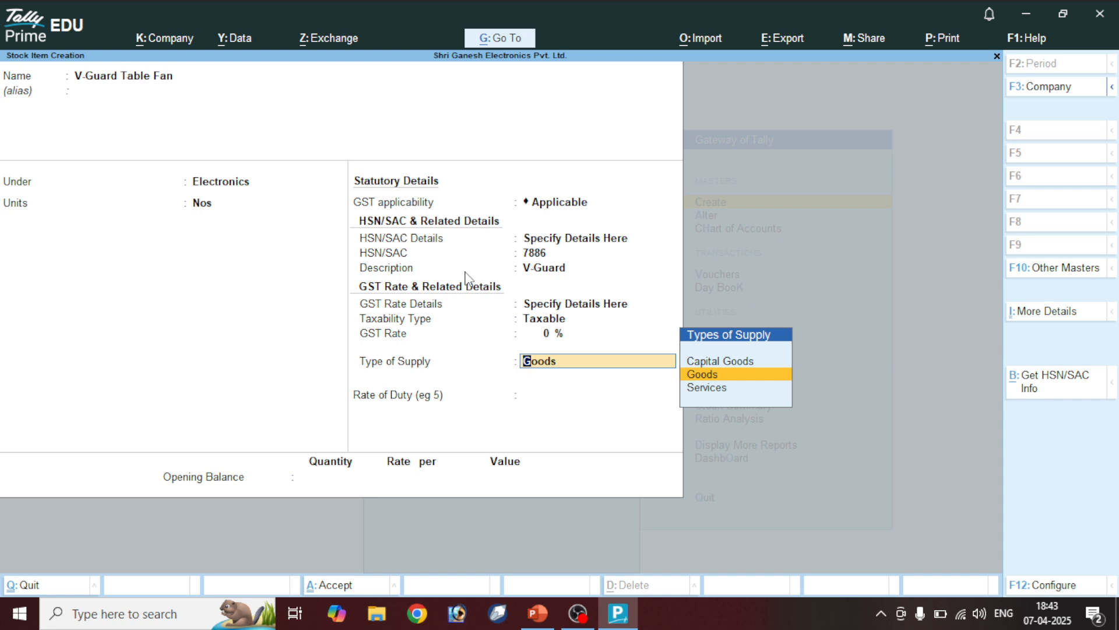
{"action": "key", "text": "Return"}
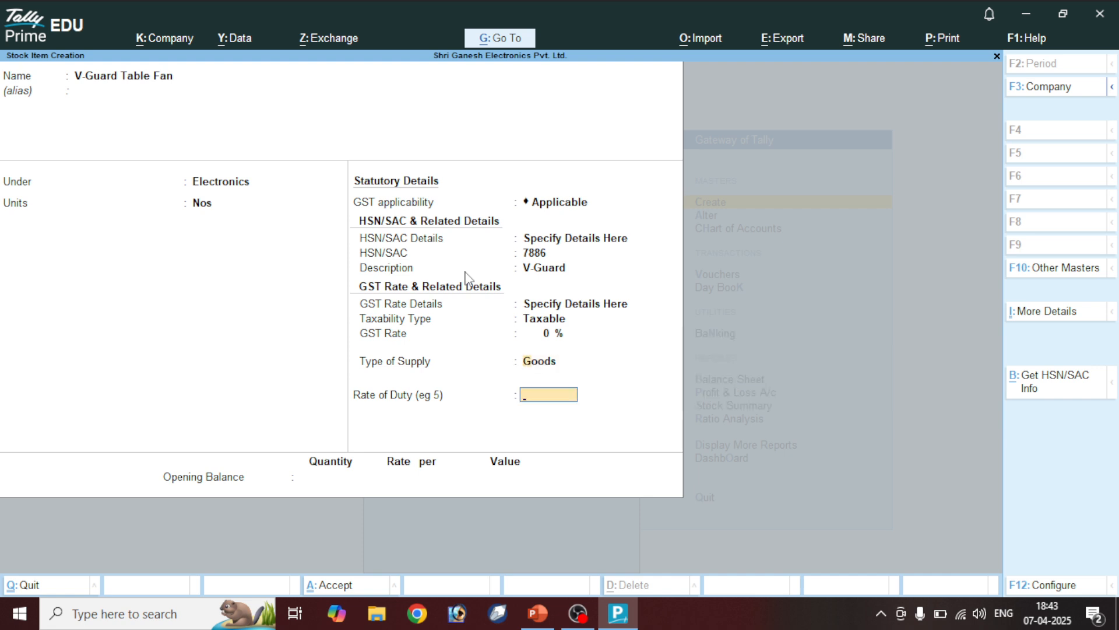
{"action": "key", "text": "BackSpace"}
{"action": "key", "text": "BackSpace"}
{"action": "type", "text": "18"}
{"action": "key", "text": "Return"}
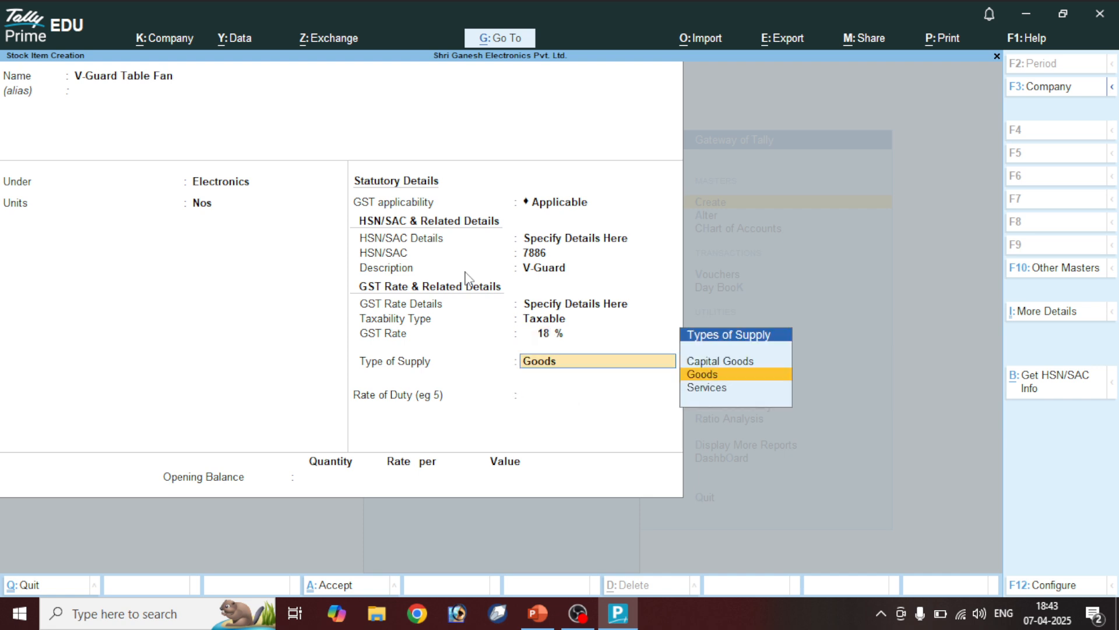
{"action": "key", "text": "ctrl+a"}
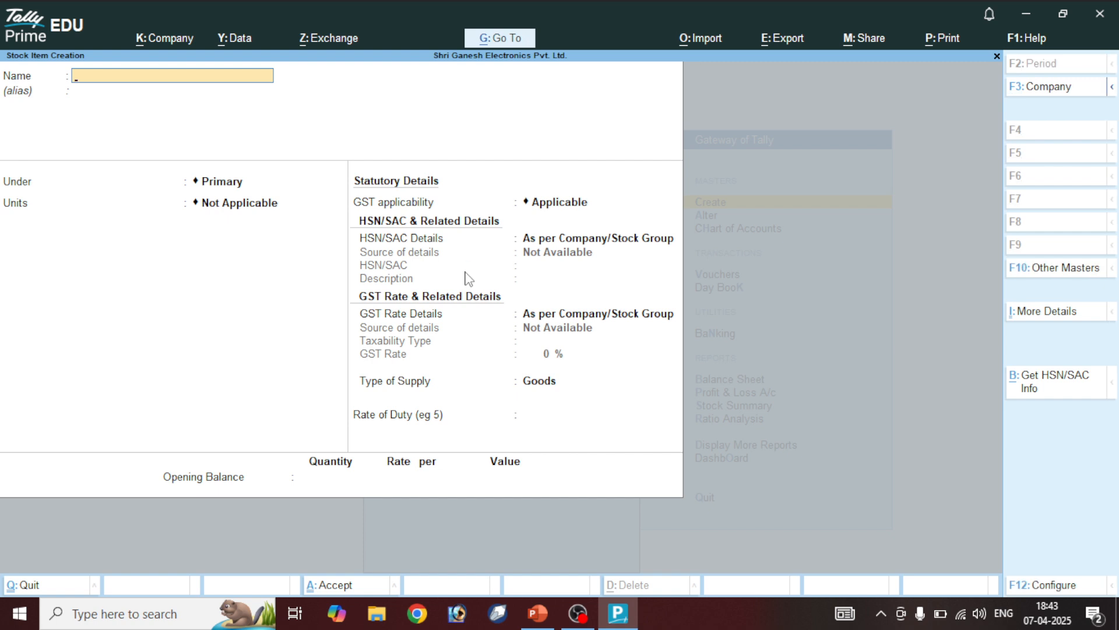
{"action": "key", "text": "Escape"}
Quit the blank stock item form and list the 28 fan stock items via Chart of Accounts
{"action": "key", "text": "y"}
{"action": "key", "text": "Down"}
{"action": "key", "text": "Down"}
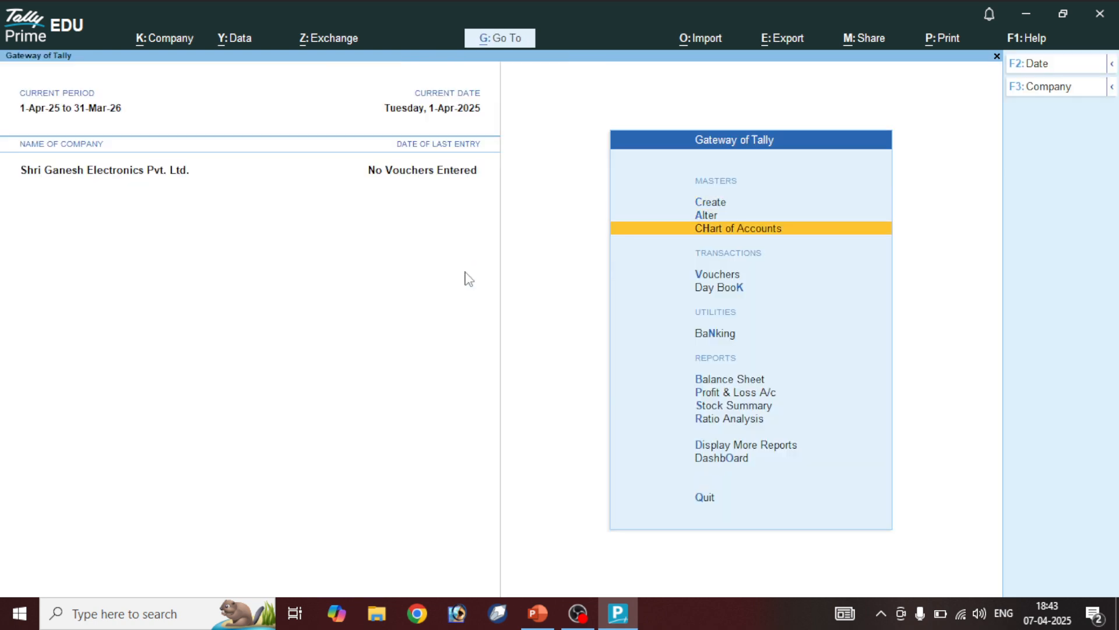
{"action": "key", "text": "Return"}
{"action": "key", "text": "Up"}
{"action": "key", "text": "Escape"}
{"action": "key", "text": "Return"}
{"action": "key", "text": "Down"}
{"action": "key", "text": "Down"}
{"action": "key", "text": "Down"}
{"action": "key", "text": "Down"}
{"action": "key", "text": "Down"}
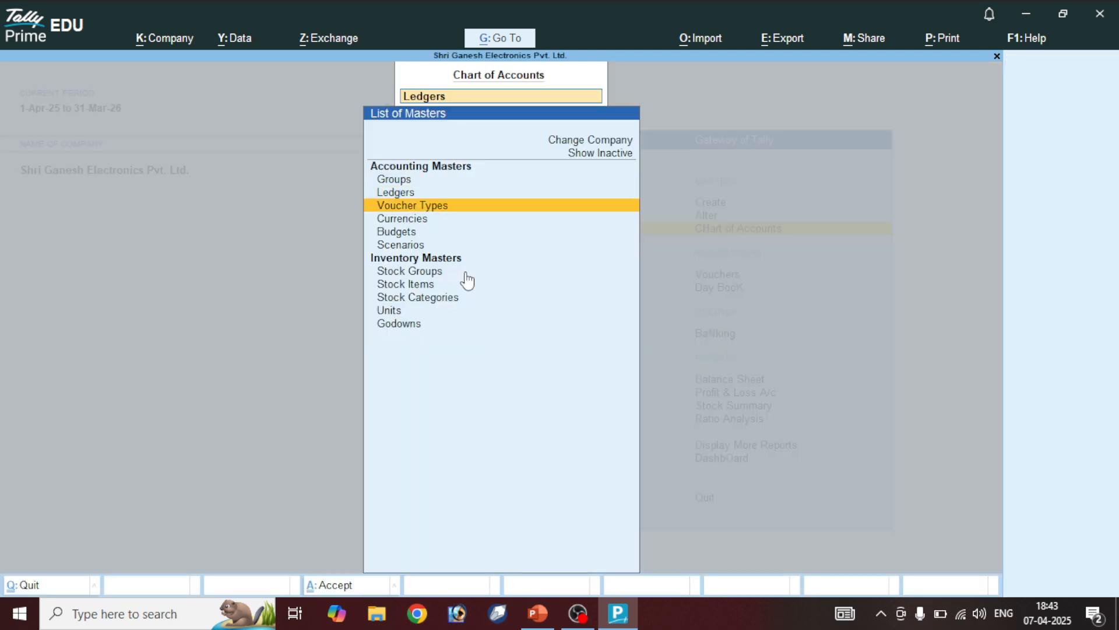
{"action": "key", "text": "Down"}
{"action": "key", "text": "Down"}
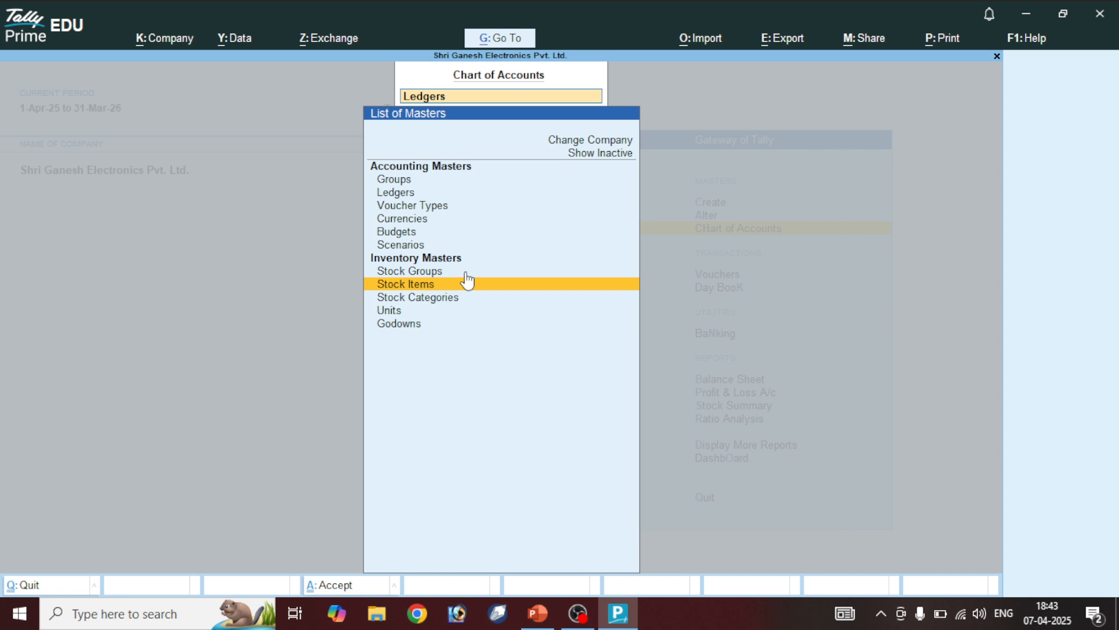
{"action": "key", "text": "Return"}
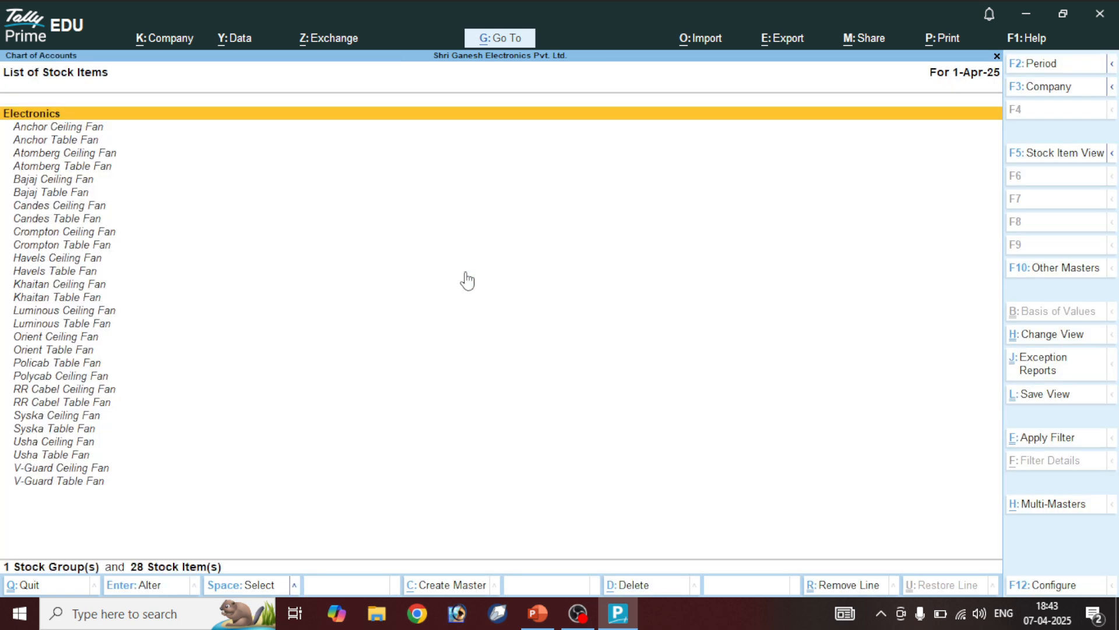
Switch the stock item list to the detailed table with group and units
{"action": "key", "text": "F5"}
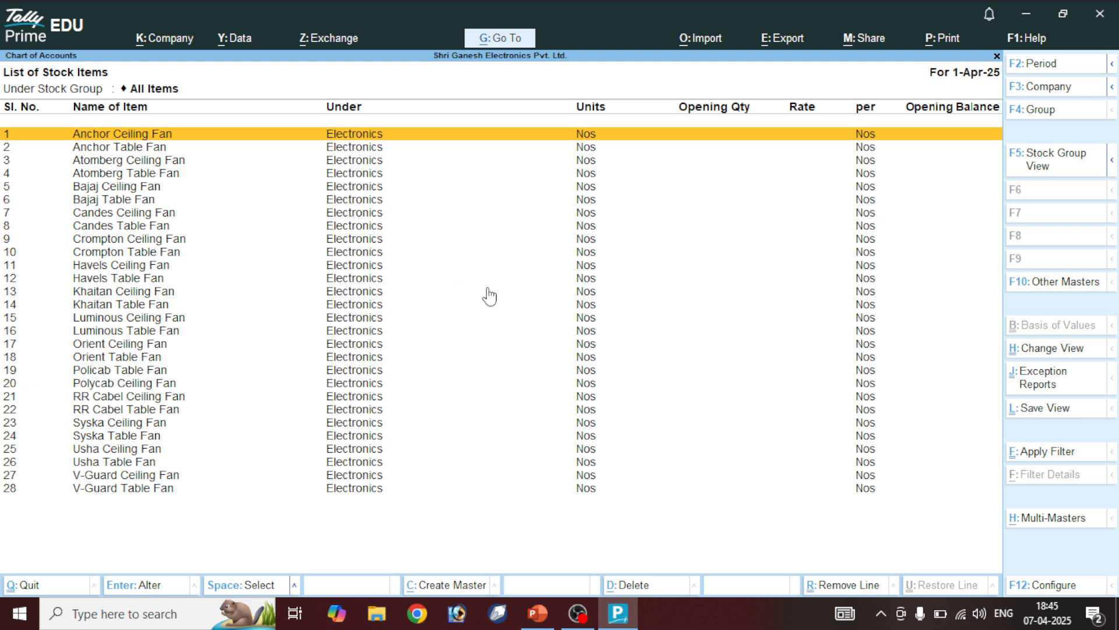
Return to the PowerPoint slide of stock, unit and stock-item examples
{"action": "left_click", "coordinate": [538, 606]}
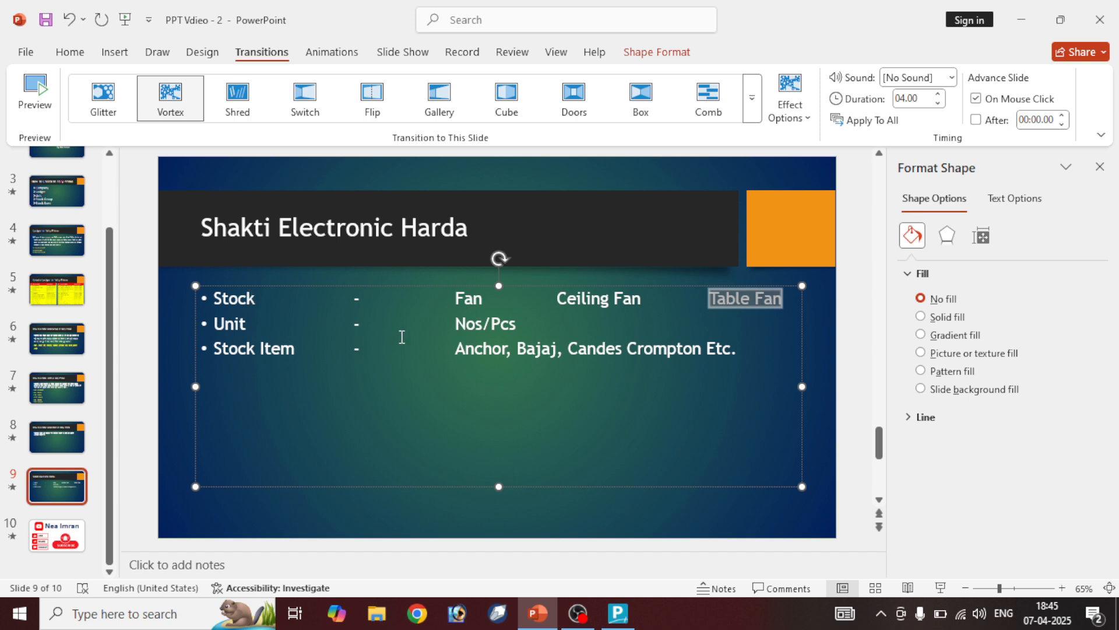
{"action": "left_click_drag", "start_coordinate": [453, 299], "coordinate": [487, 299]}
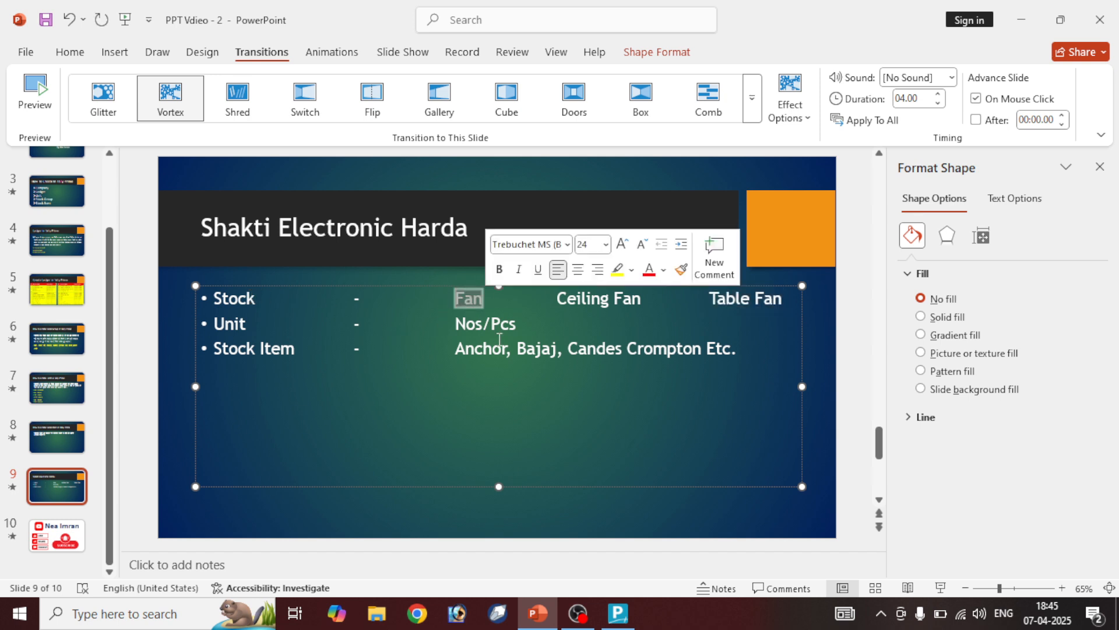
{"action": "left_click", "coordinate": [241, 323]}
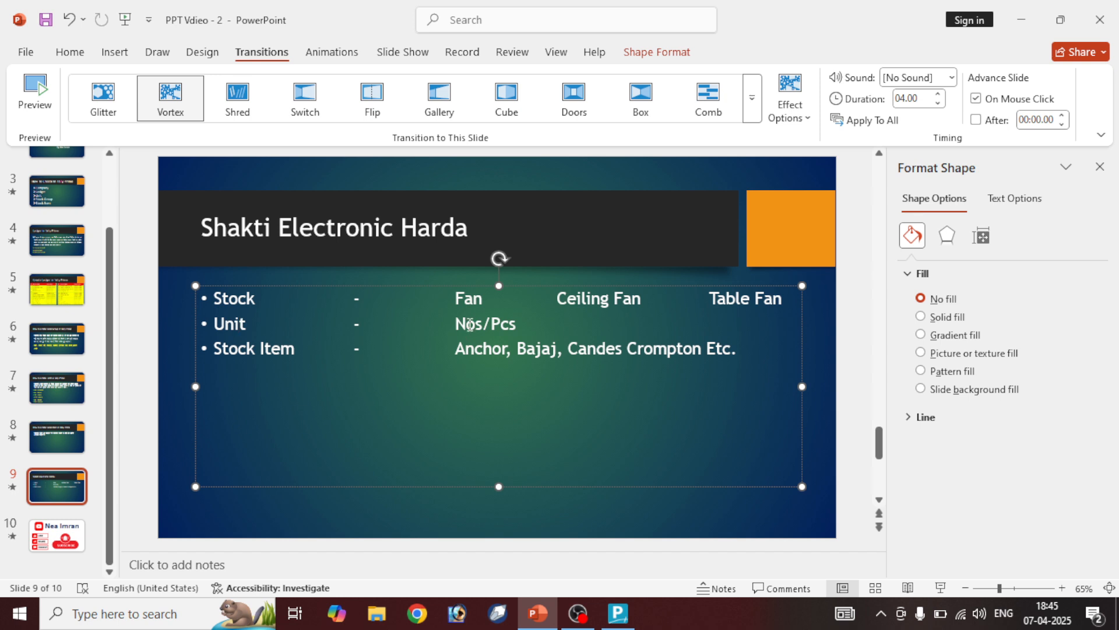